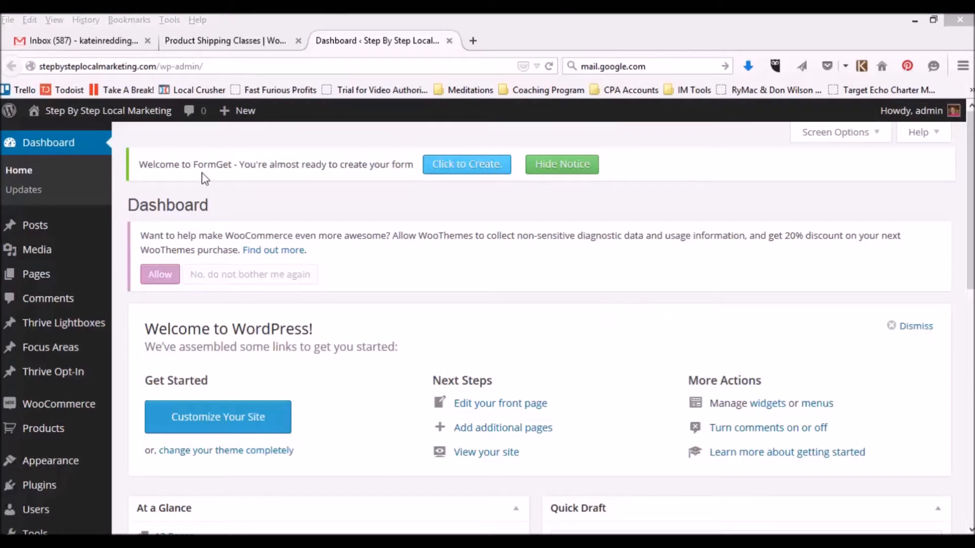
- Look over the store's product list and the blank form for adding a new product
{"action": "mouse_move", "coordinate": [44, 360]}
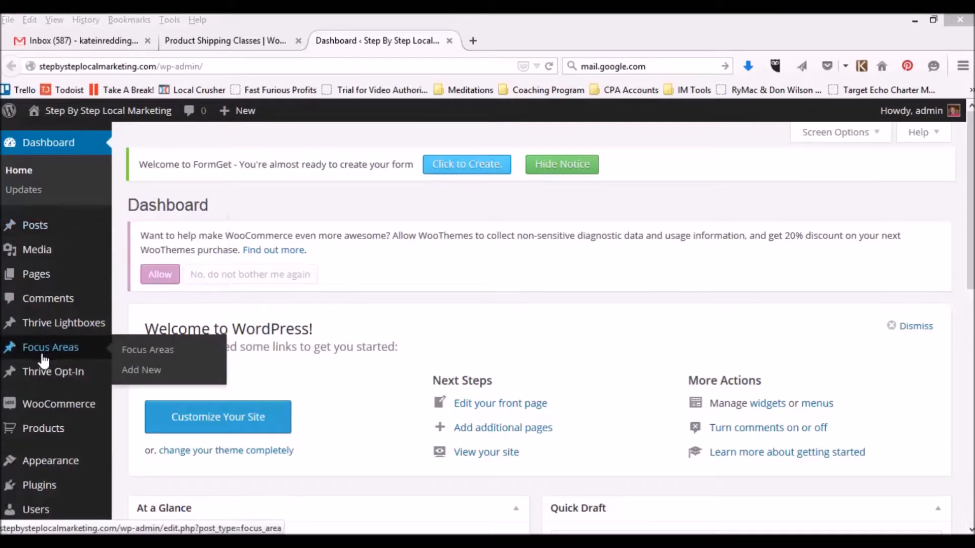
{"action": "mouse_move", "coordinate": [43, 435]}
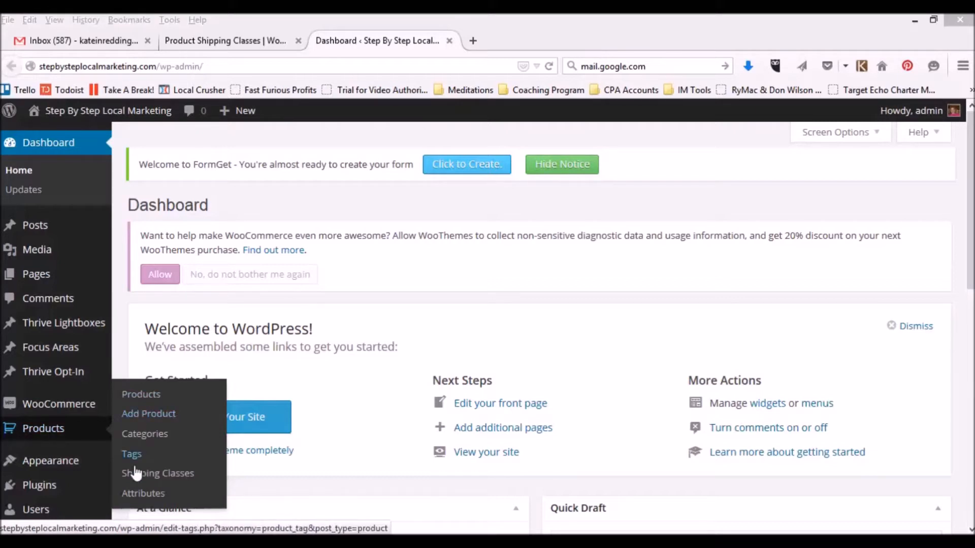
{"action": "left_click", "coordinate": [140, 400]}
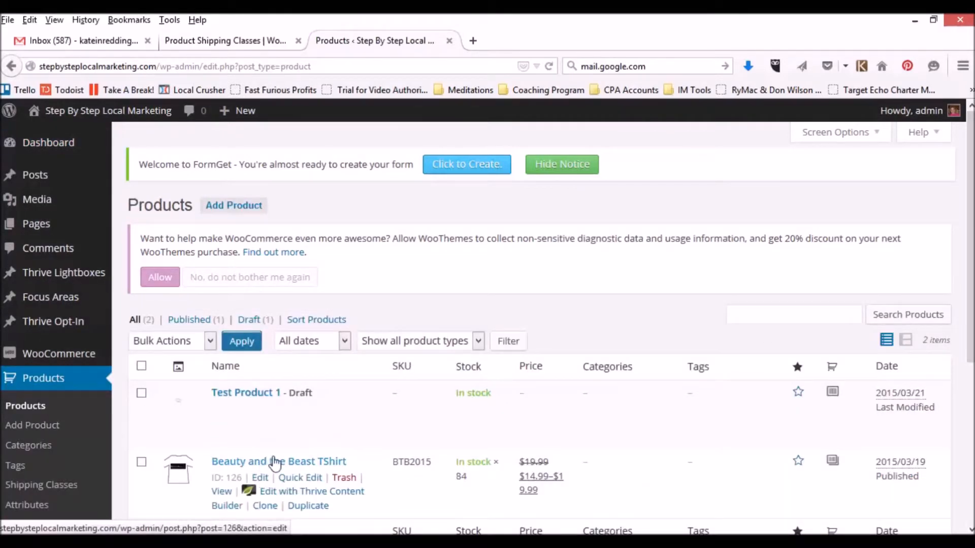
{"action": "scroll", "coordinate": [269, 464], "scroll_direction": "down", "scroll_amount": 3}
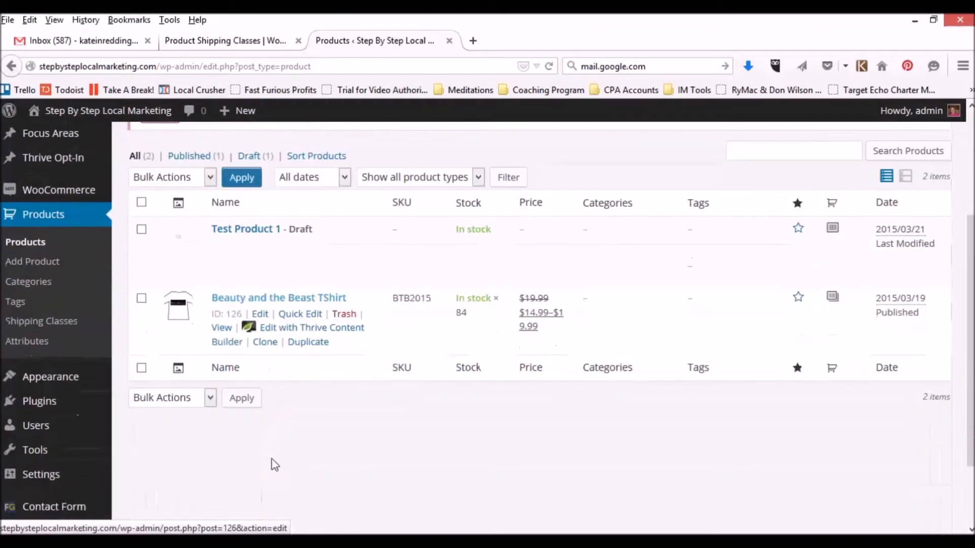
{"action": "left_click", "coordinate": [30, 263]}
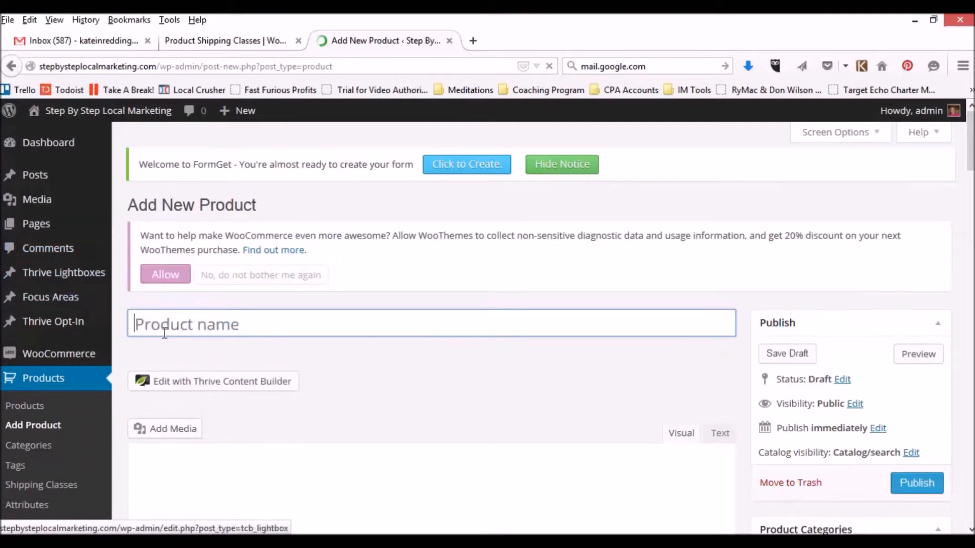
{"action": "scroll", "coordinate": [144, 354], "scroll_direction": "down", "scroll_amount": 3}
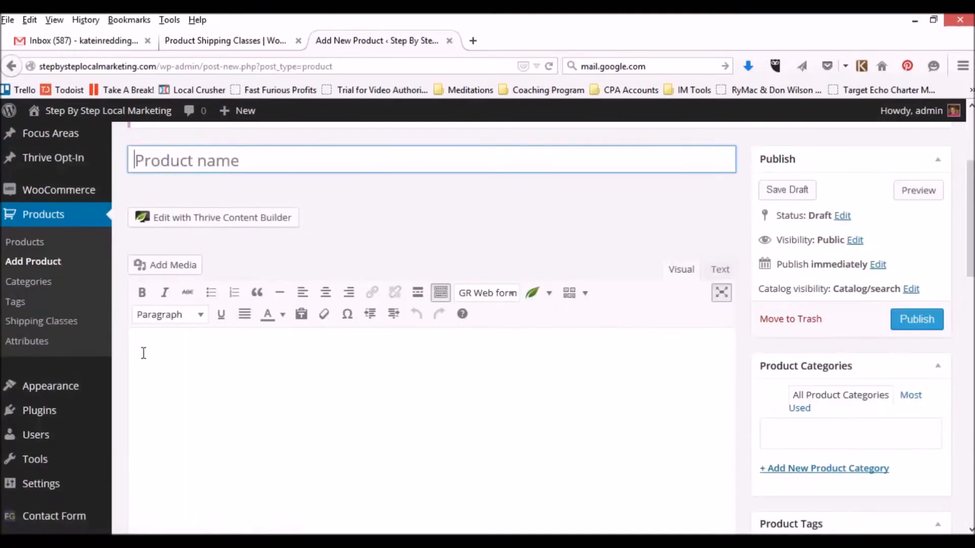
- Review the product Categories, Tags, Shipping Classes and Attributes pages in turn
{"action": "left_click", "coordinate": [32, 284]}
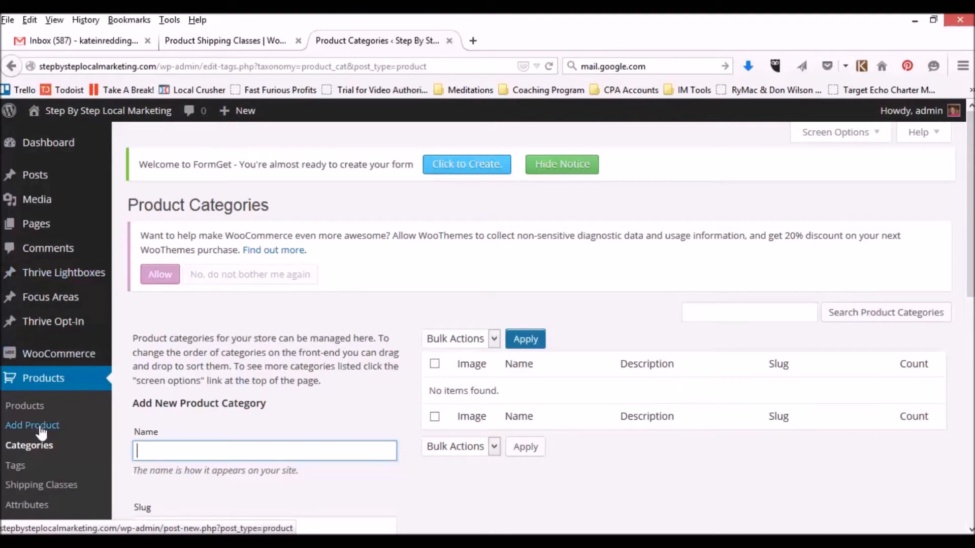
{"action": "left_click", "coordinate": [15, 466]}
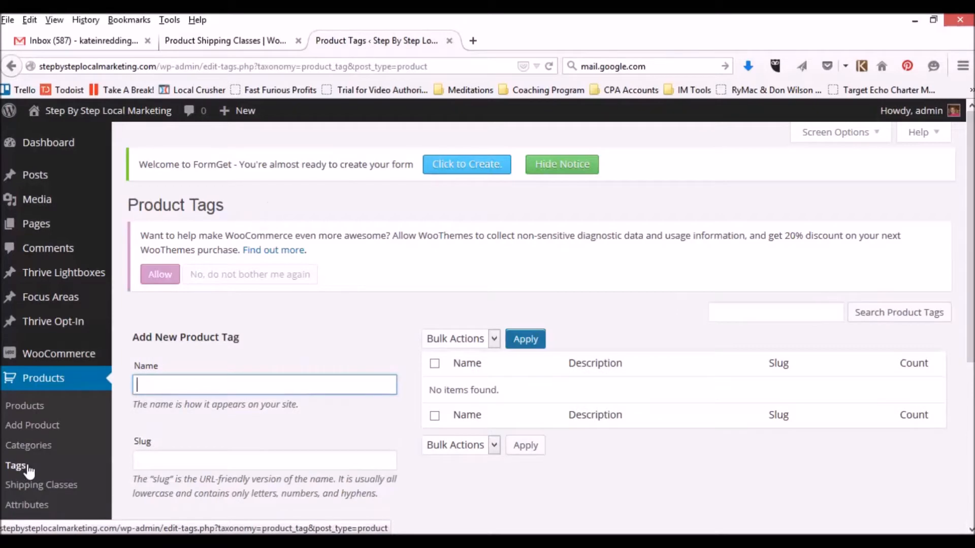
{"action": "scroll", "coordinate": [23, 465], "scroll_direction": "down", "scroll_amount": 3}
{"action": "left_click", "coordinate": [33, 406]}
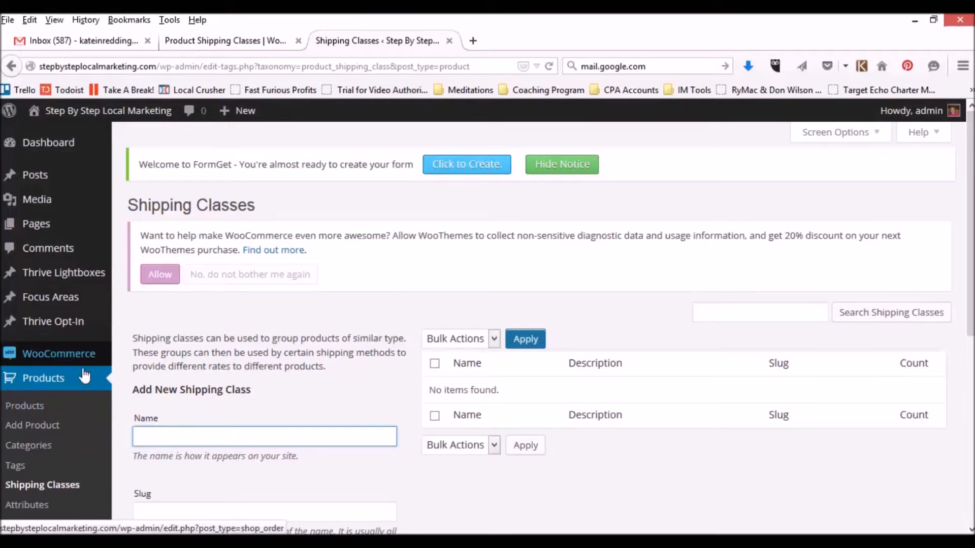
{"action": "scroll", "coordinate": [394, 353], "scroll_direction": "down", "scroll_amount": 3}
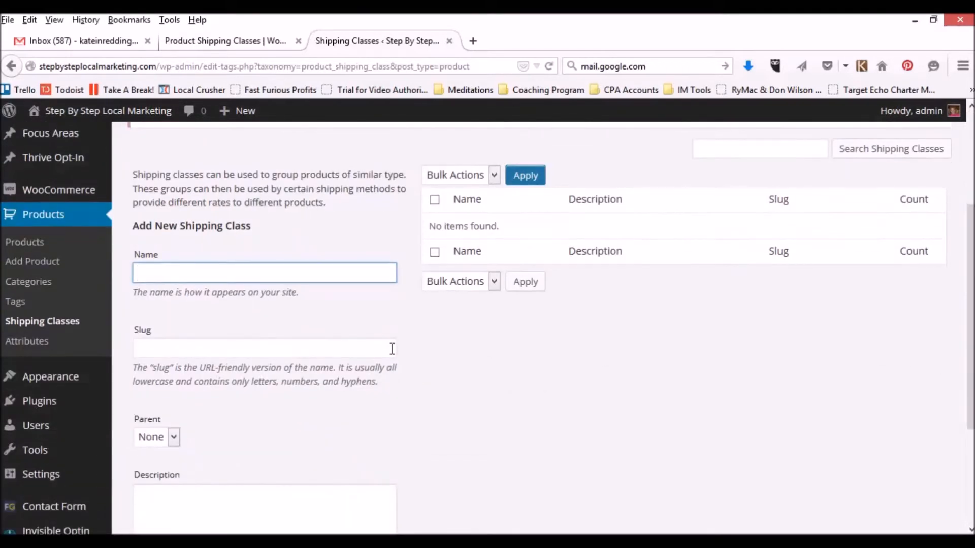
{"action": "left_click", "coordinate": [25, 347]}
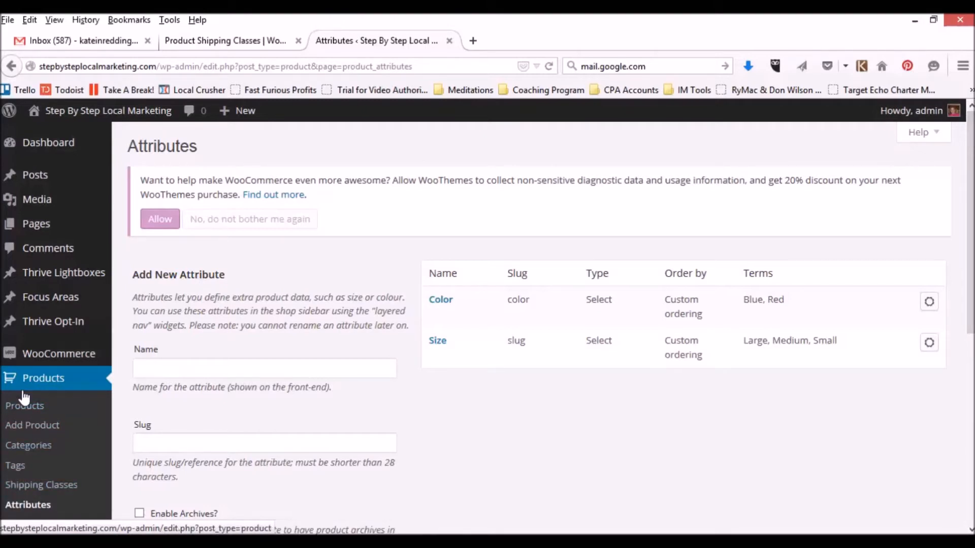
- Start a new product and name it "Mascara"
{"action": "left_click", "coordinate": [16, 431]}
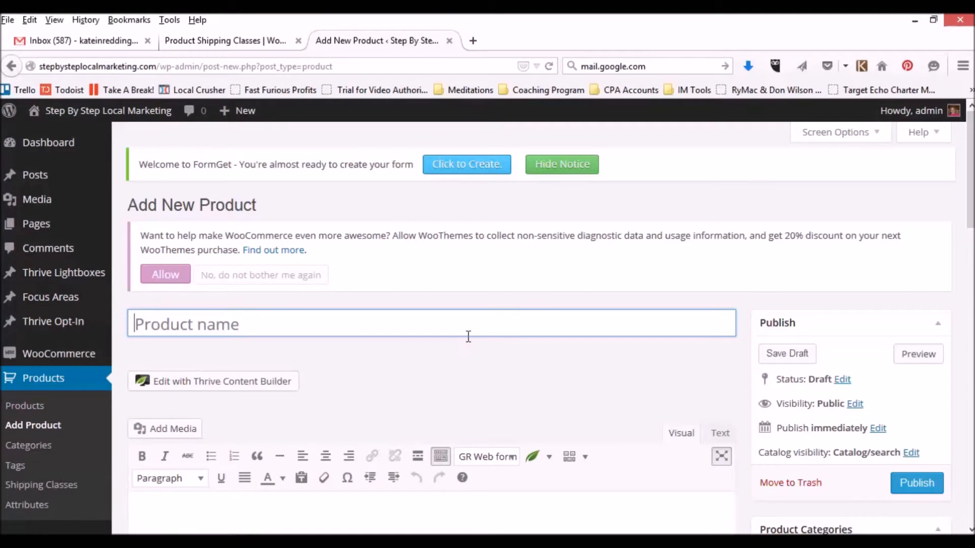
{"action": "scroll", "coordinate": [468, 337], "scroll_direction": "down", "scroll_amount": 6}
{"action": "scroll", "coordinate": [451, 376], "scroll_direction": "down", "scroll_amount": 4}
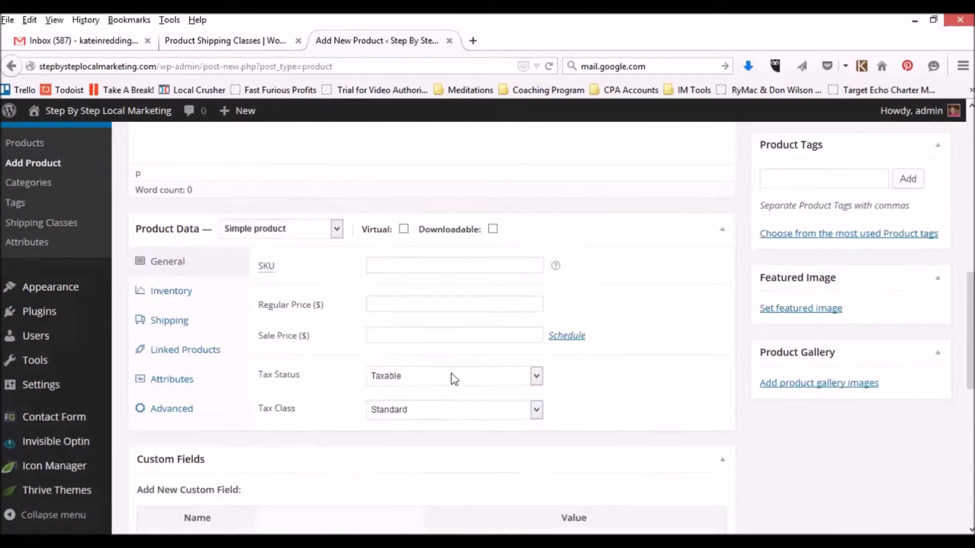
{"action": "scroll", "coordinate": [457, 372], "scroll_direction": "up", "scroll_amount": 7}
{"action": "scroll", "coordinate": [452, 373], "scroll_direction": "down", "scroll_amount": 3}
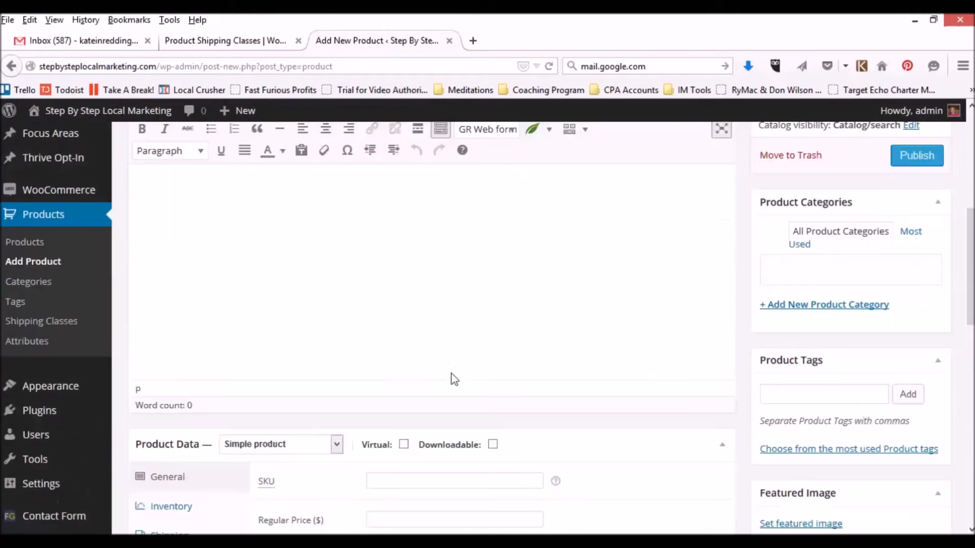
{"action": "scroll", "coordinate": [452, 373], "scroll_direction": "up", "scroll_amount": 4}
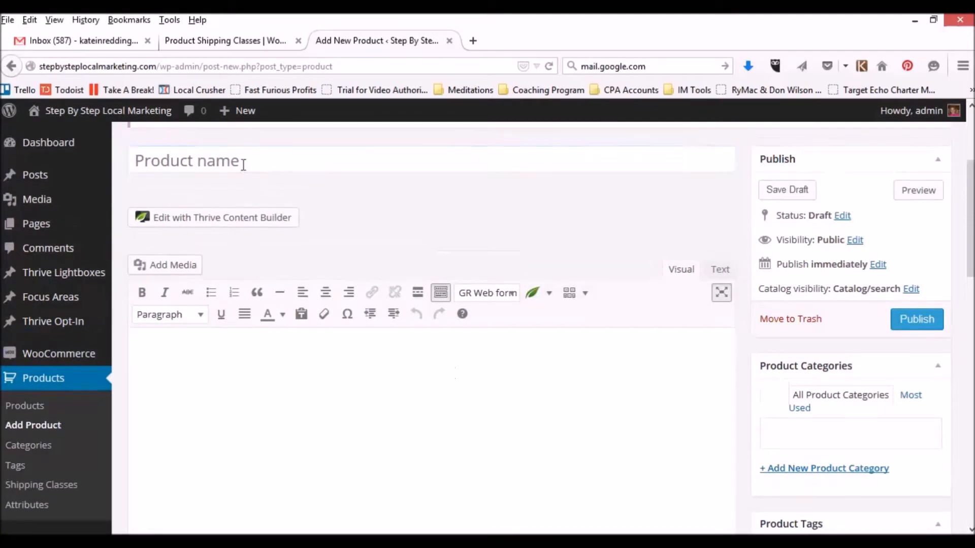
{"action": "left_click", "coordinate": [243, 164]}
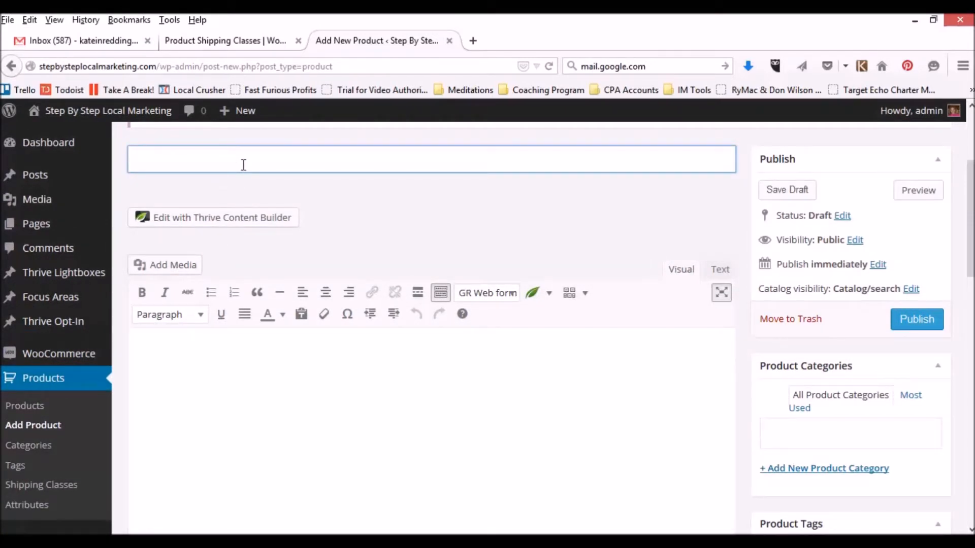
{"action": "type", "text": "Mascara"}
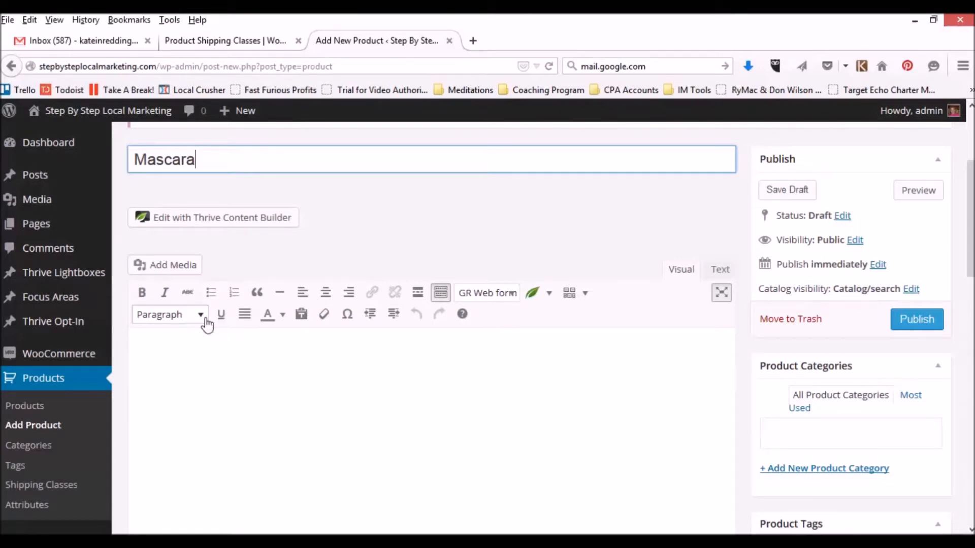
- Enter "This the long description for the mascara product." as the product's main description
{"action": "scroll", "coordinate": [197, 295], "scroll_direction": "down", "scroll_amount": 2}
{"action": "left_click", "coordinate": [193, 289]}
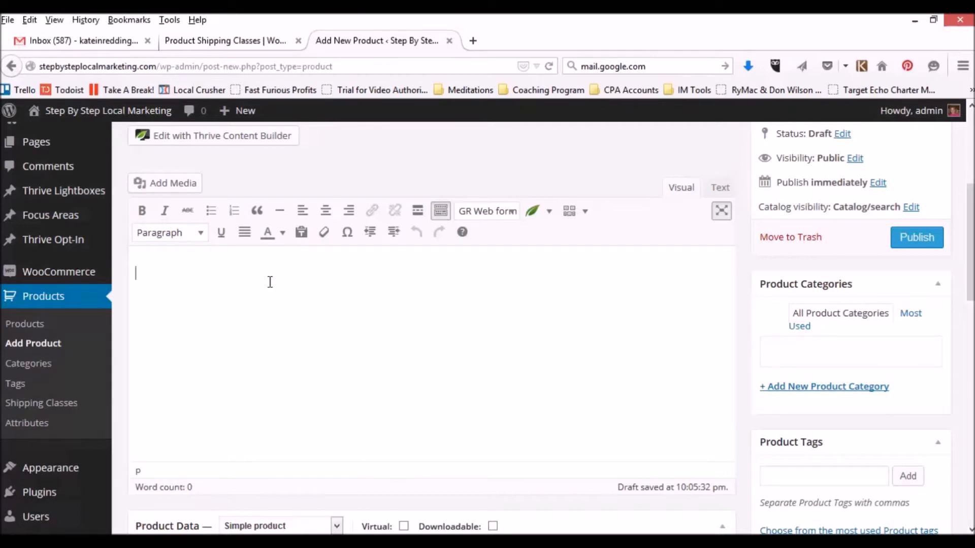
{"action": "type", "text": "This the lon"}
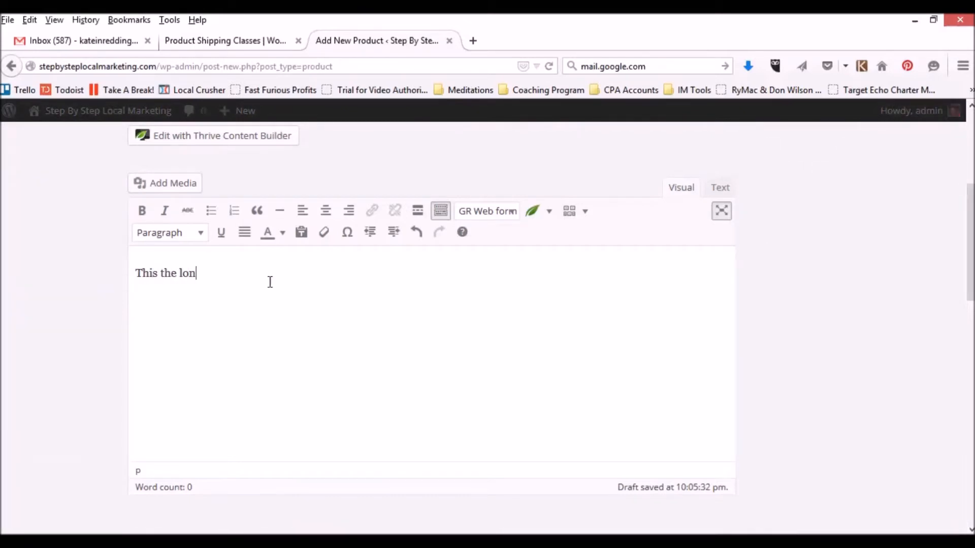
{"action": "type", "text": "g description for the mas"}
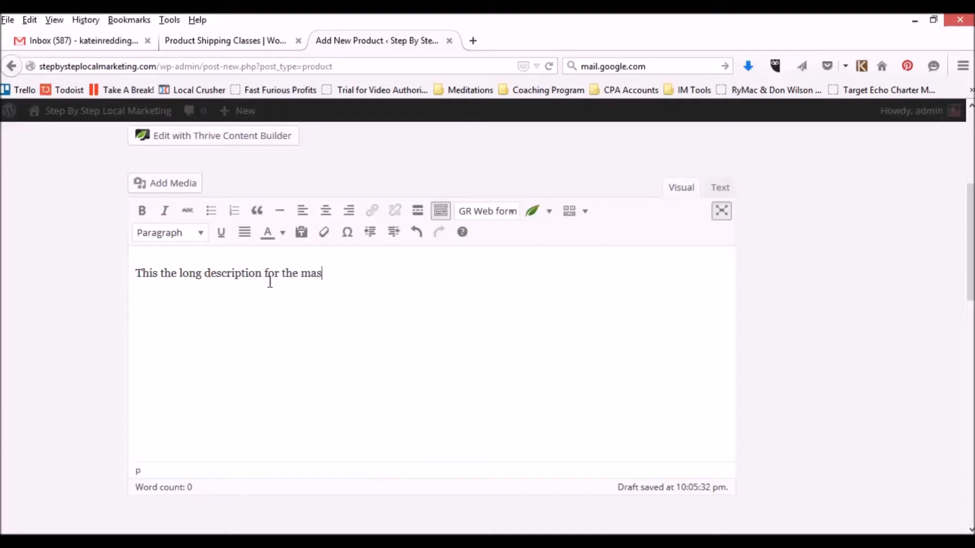
{"action": "type", "text": "cara product."}
- Fill in the Product Short Description with "This is the product short for my mascara"
{"action": "scroll", "coordinate": [309, 309], "scroll_direction": "down", "scroll_amount": 6}
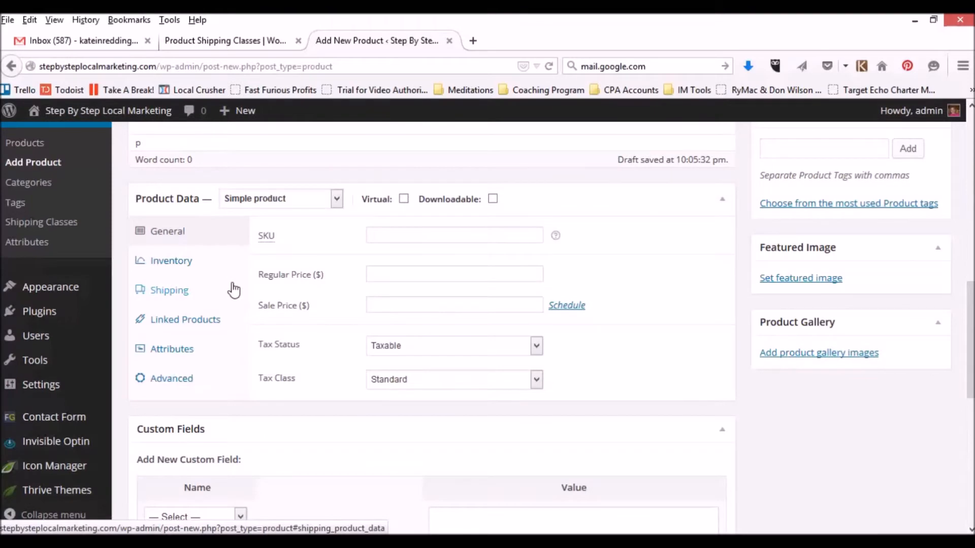
{"action": "scroll", "coordinate": [234, 290], "scroll_direction": "down", "scroll_amount": 8}
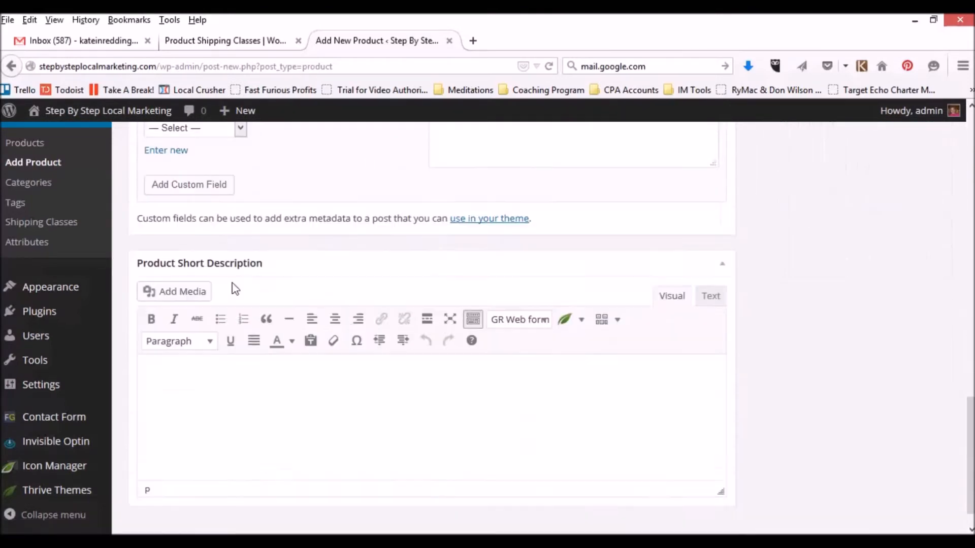
{"action": "left_click", "coordinate": [182, 358]}
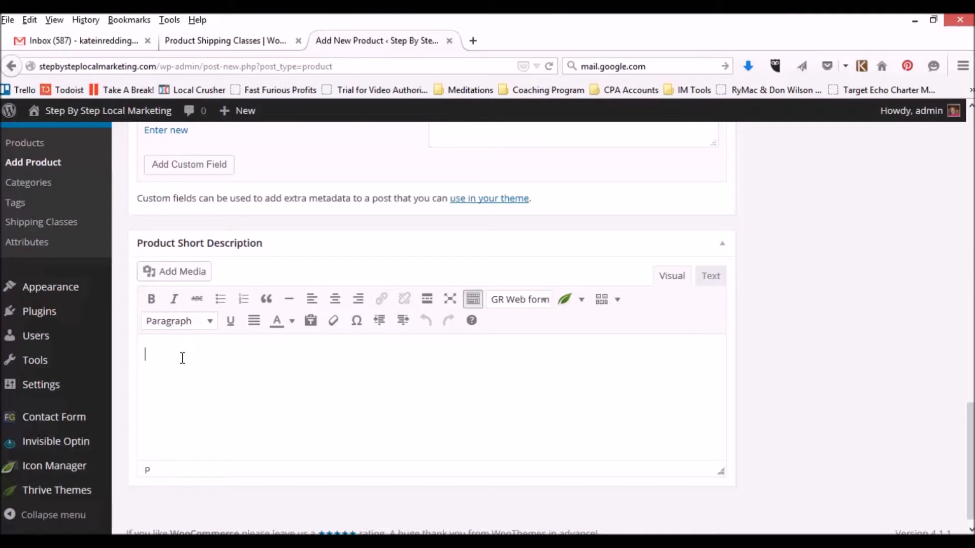
{"action": "type", "text": "This is the product short"}
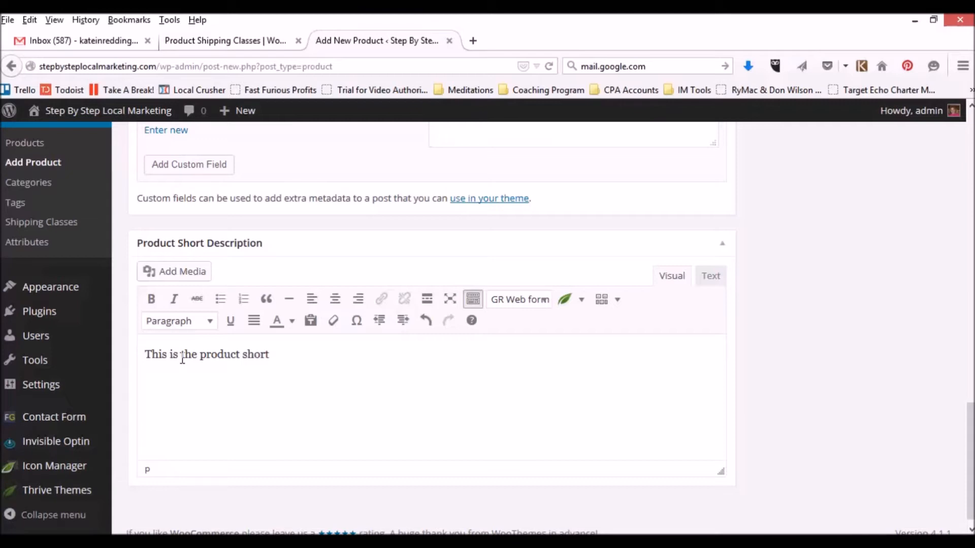
{"action": "type", "text": "for my mascara"}
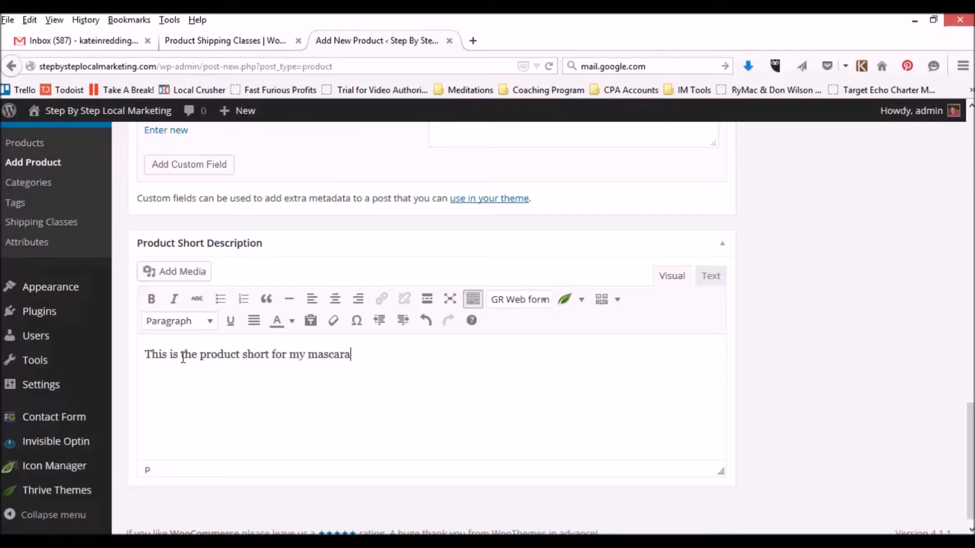
- Publish the Mascara product
{"action": "scroll", "coordinate": [235, 355], "scroll_direction": "up", "scroll_amount": 5}
{"action": "scroll", "coordinate": [236, 358], "scroll_direction": "up", "scroll_amount": 10}
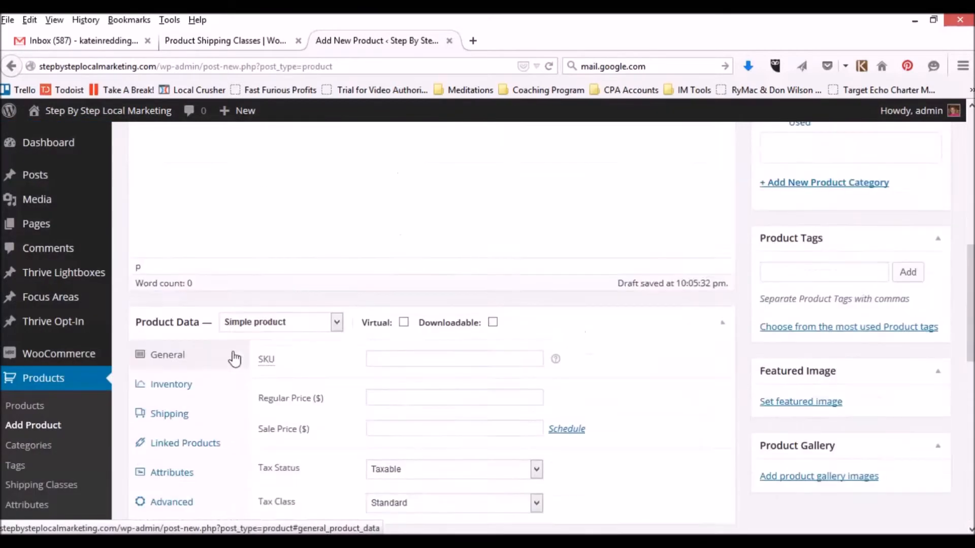
{"action": "scroll", "coordinate": [837, 335], "scroll_direction": "down", "scroll_amount": 2}
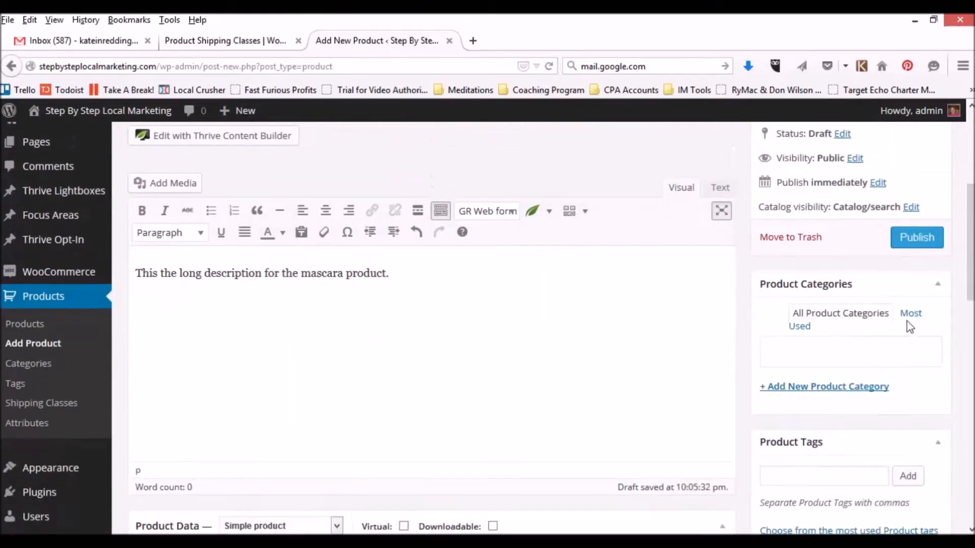
{"action": "left_click", "coordinate": [914, 245]}
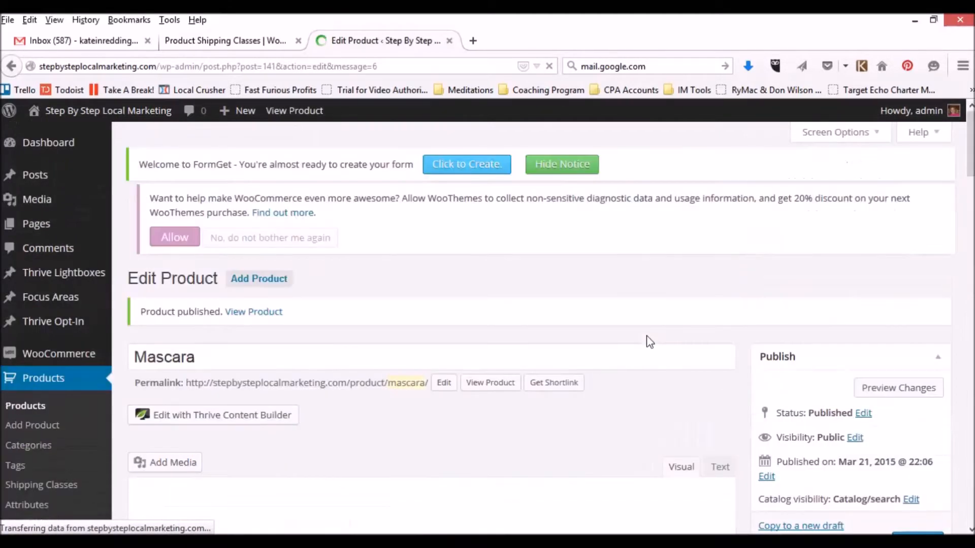
- View the published Mascara page and check where the short and long descriptions are placed
{"action": "left_click", "coordinate": [263, 322]}
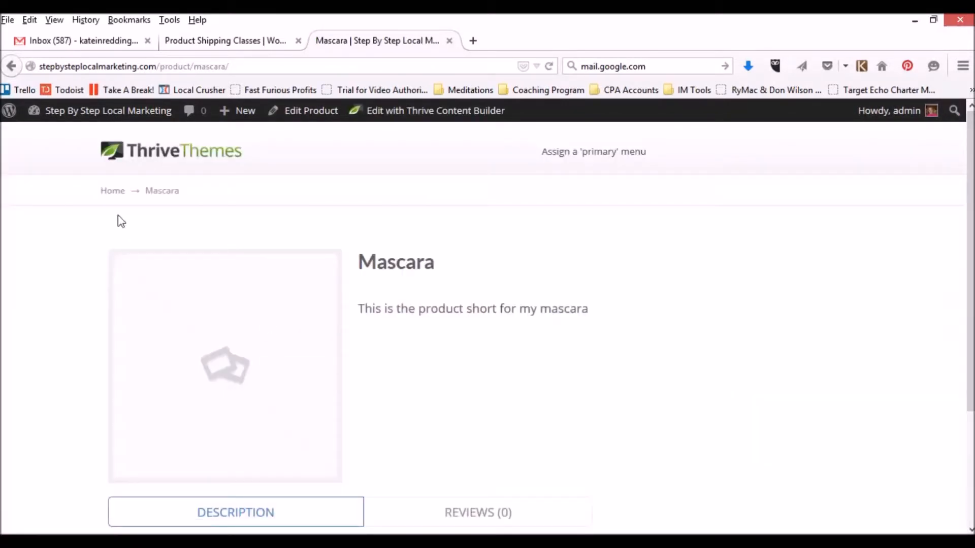
{"action": "scroll", "coordinate": [660, 361], "scroll_direction": "down", "scroll_amount": 3}
{"action": "scroll", "coordinate": [510, 233], "scroll_direction": "up", "scroll_amount": 3}
{"action": "scroll", "coordinate": [418, 302], "scroll_direction": "down", "scroll_amount": 3}
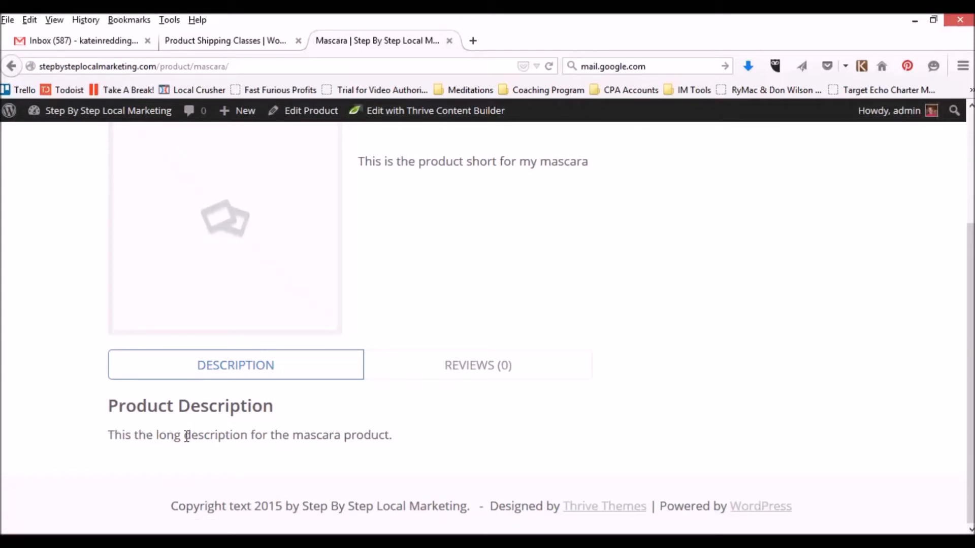
{"action": "scroll", "coordinate": [523, 413], "scroll_direction": "up", "scroll_amount": 3}
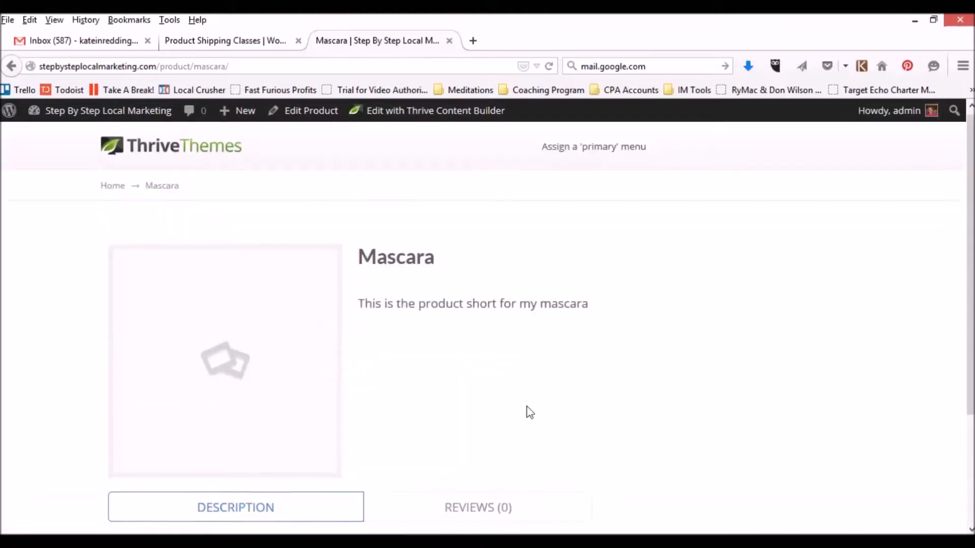
- Reopen the Mascara product for editing and examine its Product Data settings, including the Virtual, Downloadable and product type options
{"action": "left_click", "coordinate": [311, 113]}
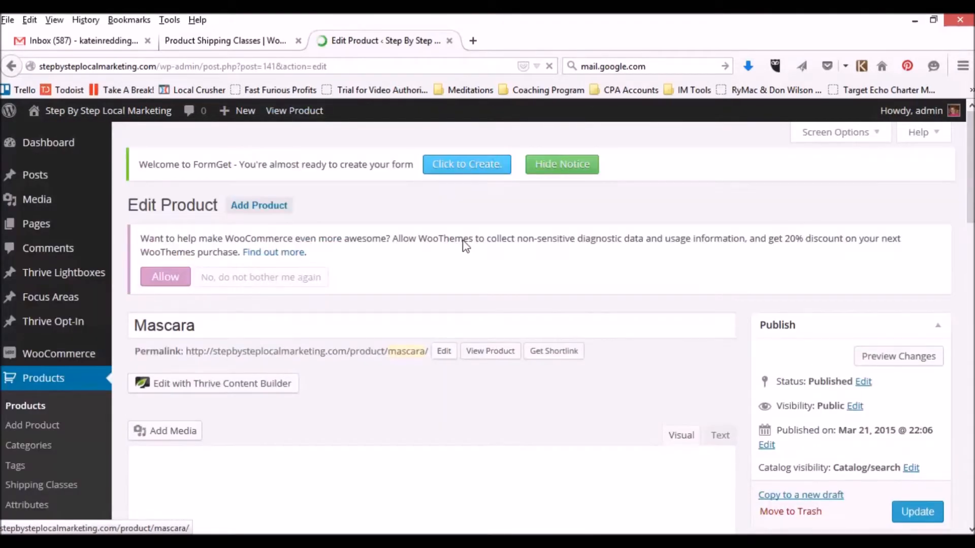
{"action": "scroll", "coordinate": [465, 247], "scroll_direction": "down", "scroll_amount": 2}
{"action": "scroll", "coordinate": [465, 247], "scroll_direction": "down", "scroll_amount": 5}
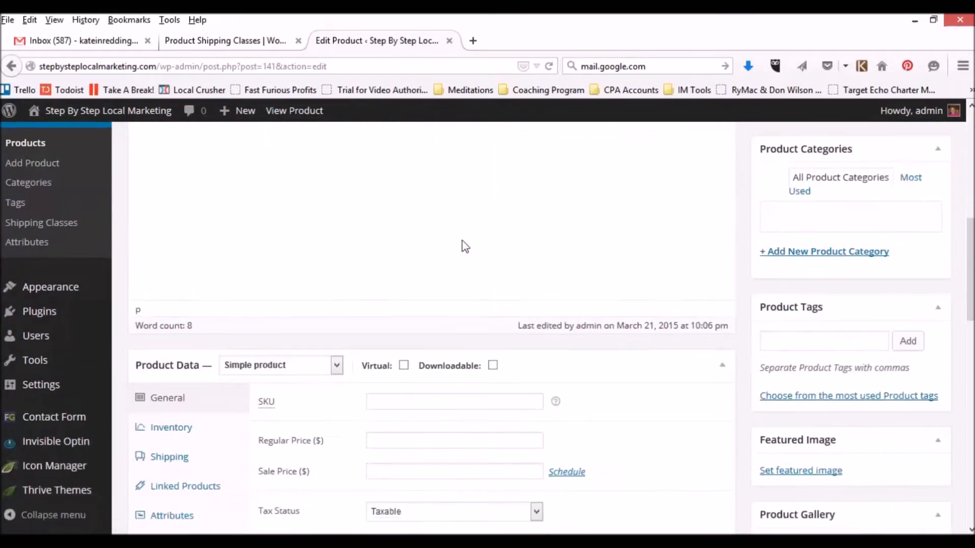
{"action": "scroll", "coordinate": [465, 247], "scroll_direction": "down", "scroll_amount": 2}
{"action": "scroll", "coordinate": [465, 247], "scroll_direction": "down", "scroll_amount": 2}
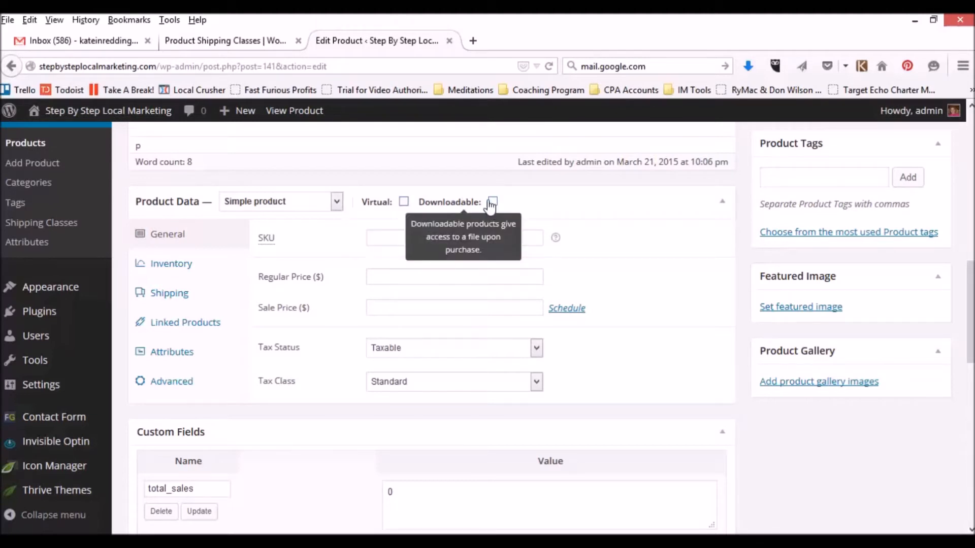
{"action": "left_click", "coordinate": [336, 202]}
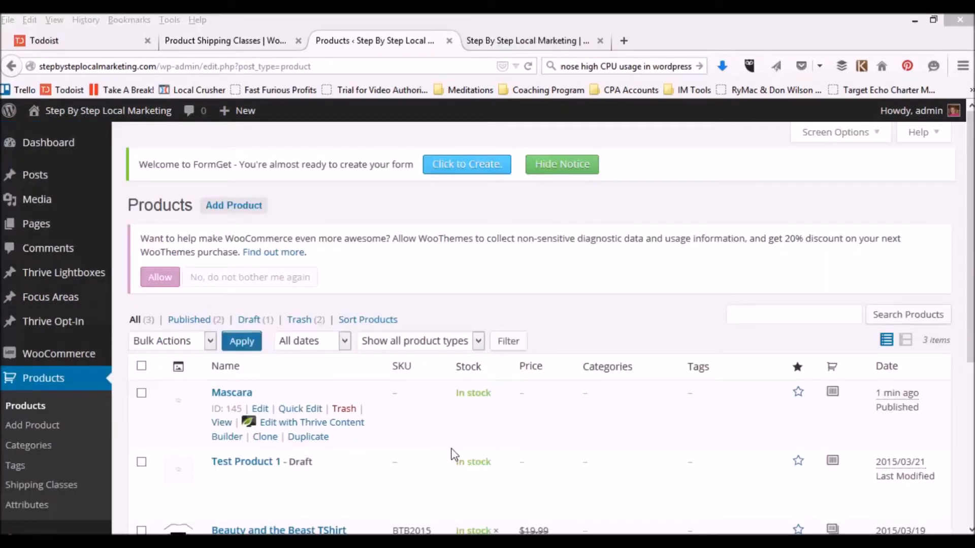
- Open the Mascara product for editing and set its SKU to masca15 in the Product Data section
{"action": "left_click", "coordinate": [260, 411]}
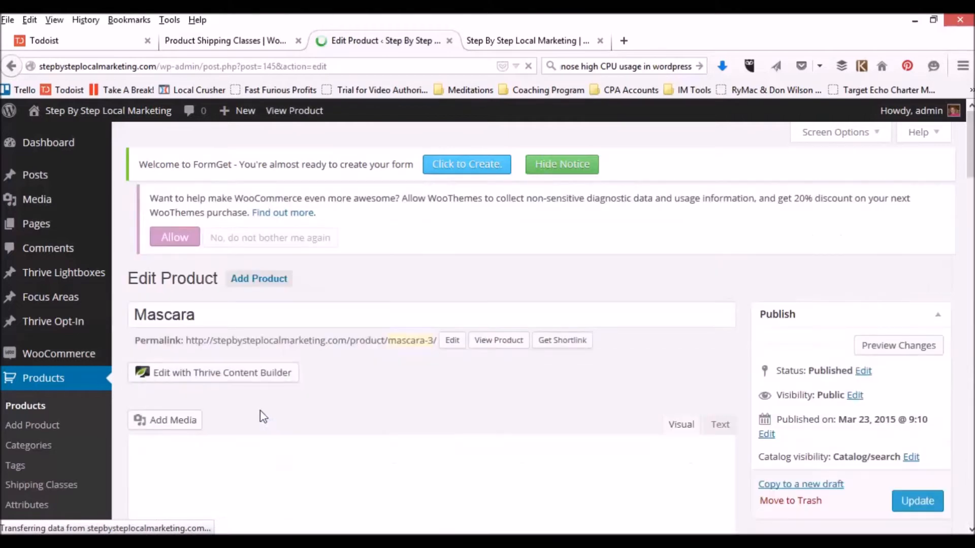
{"action": "scroll", "coordinate": [225, 374], "scroll_direction": "down", "scroll_amount": 3}
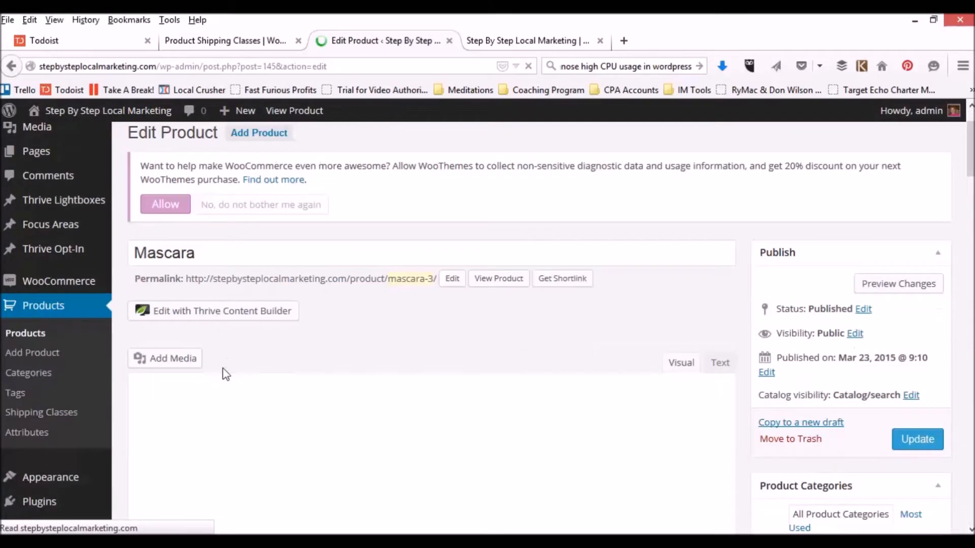
{"action": "scroll", "coordinate": [203, 381], "scroll_direction": "down", "scroll_amount": 2}
{"action": "scroll", "coordinate": [374, 367], "scroll_direction": "down", "scroll_amount": 10}
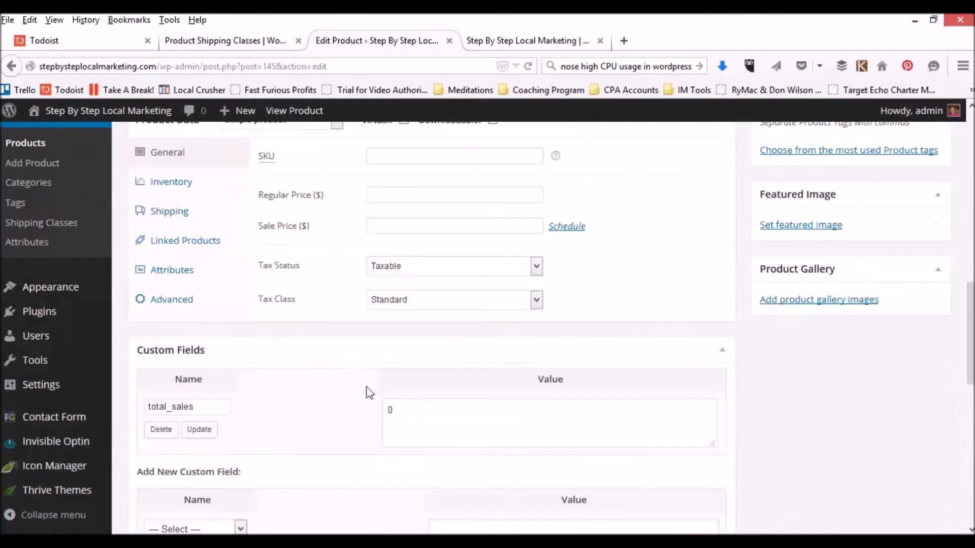
{"action": "scroll", "coordinate": [370, 391], "scroll_direction": "down", "scroll_amount": 10}
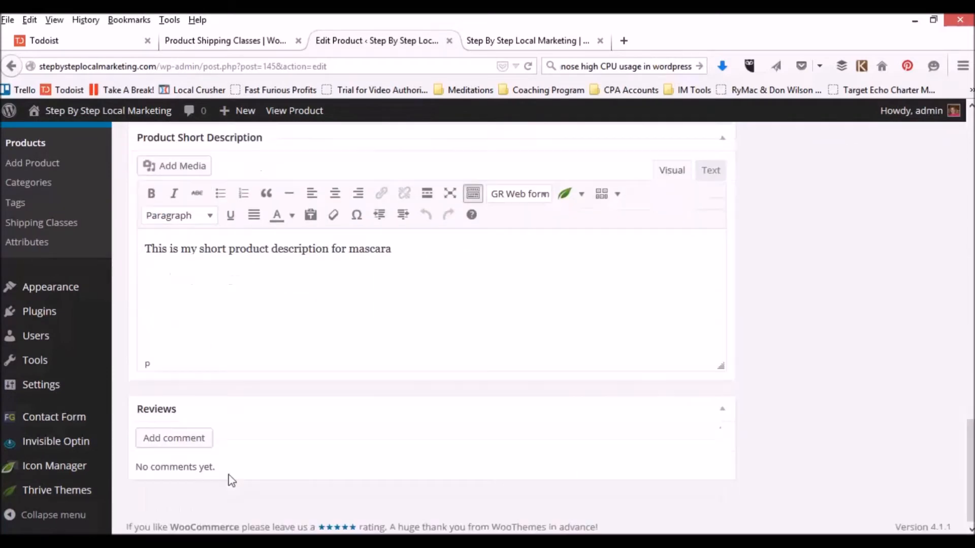
{"action": "scroll", "coordinate": [239, 365], "scroll_direction": "up", "scroll_amount": 10}
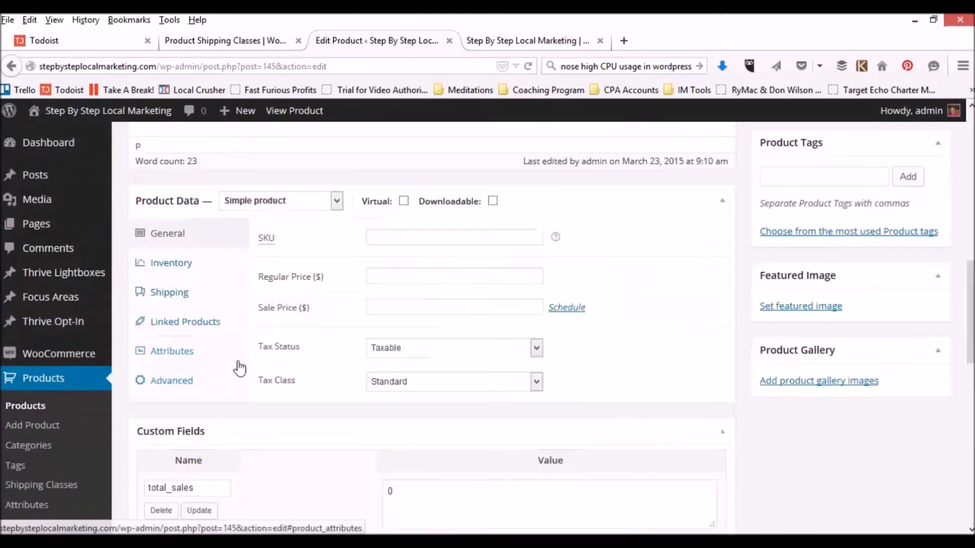
{"action": "scroll", "coordinate": [239, 366], "scroll_direction": "up", "scroll_amount": 5}
{"action": "scroll", "coordinate": [238, 369], "scroll_direction": "down", "scroll_amount": 3}
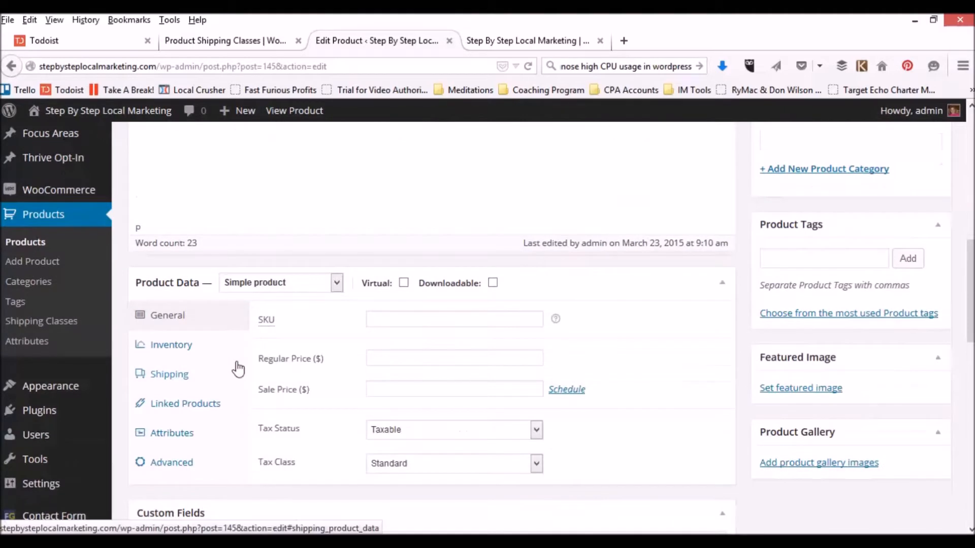
{"action": "left_click", "coordinate": [394, 319]}
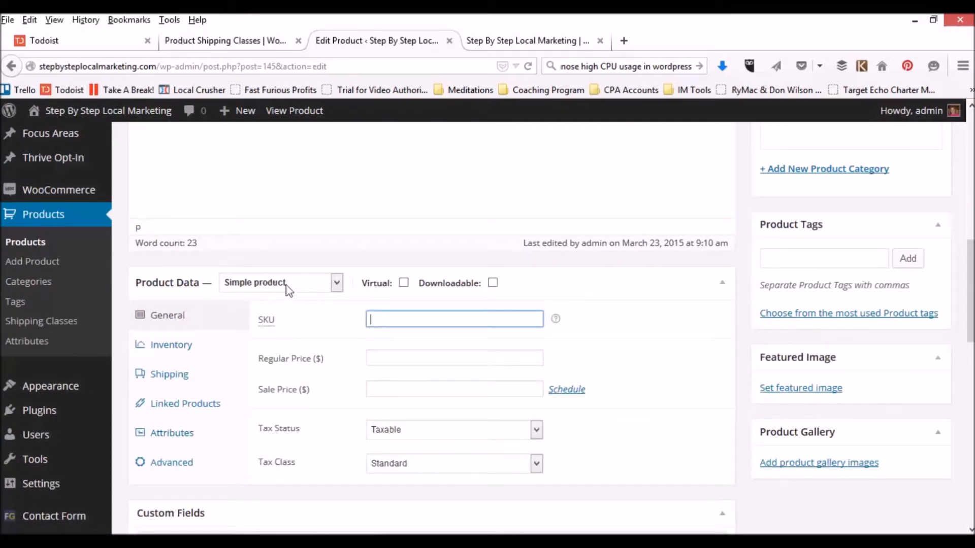
{"action": "type", "text": "mas"}
{"action": "left_click", "coordinate": [394, 335]}
- Set the regular price to 8.95 and the sale price to 6.95, briefly viewing the sale schedule dates and cancelling them
{"action": "left_click", "coordinate": [387, 358]}
{"action": "type", "text": "8.95"}
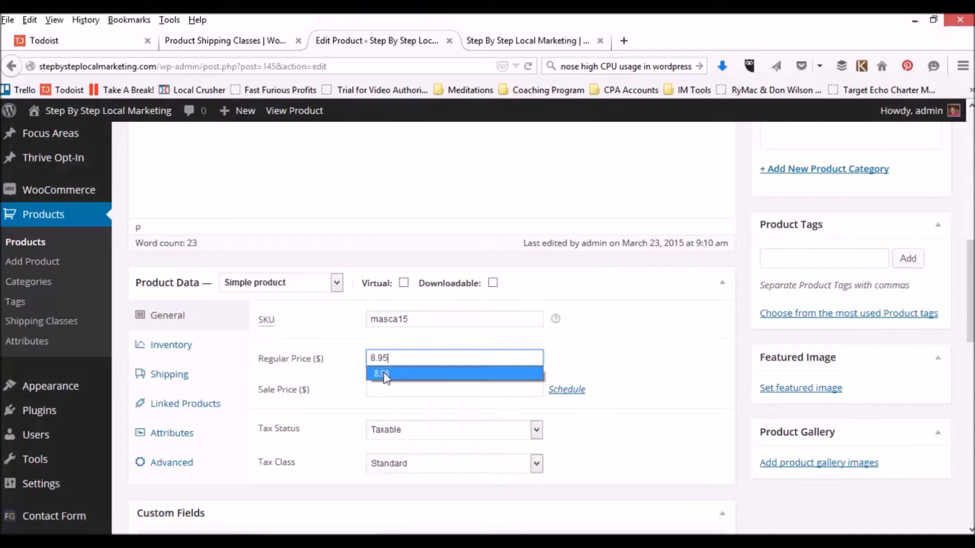
{"action": "left_click", "coordinate": [384, 374]}
{"action": "left_click", "coordinate": [385, 384]}
{"action": "type", "text": "6.95"}
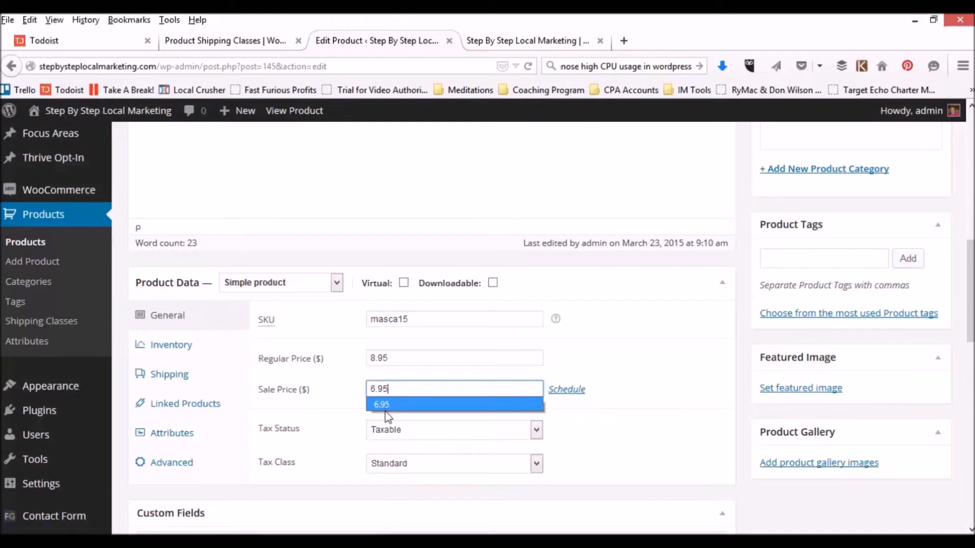
{"action": "left_click", "coordinate": [385, 404]}
{"action": "left_click", "coordinate": [566, 390]}
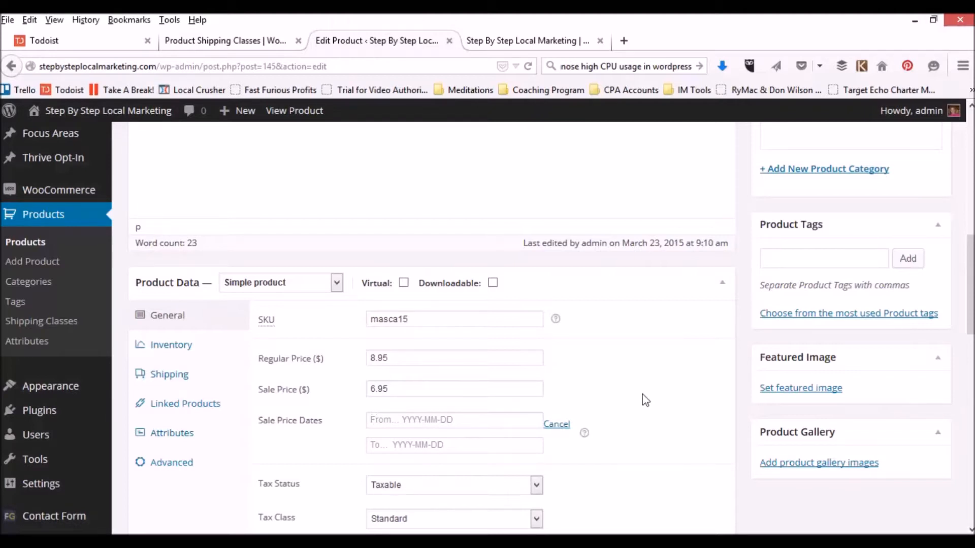
{"action": "left_click", "coordinate": [556, 426]}
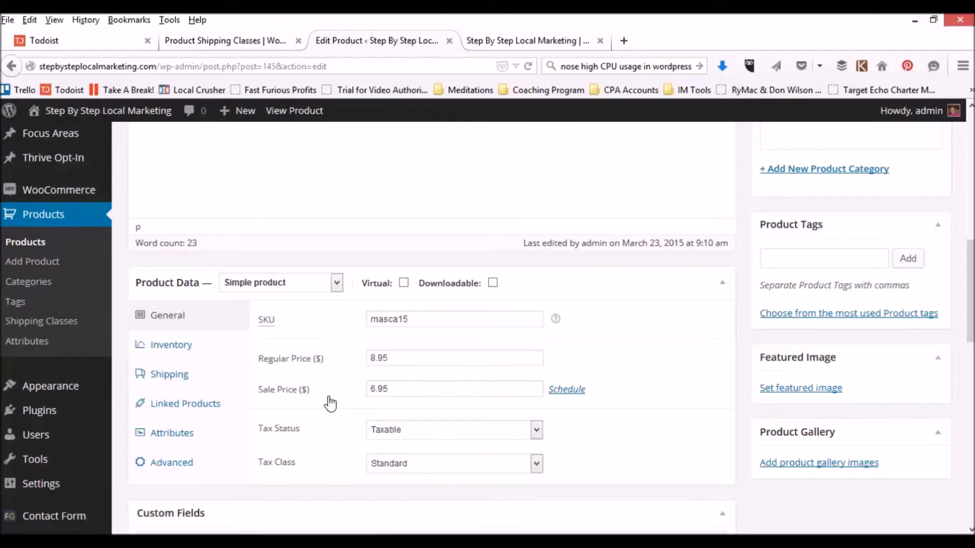
- Enable stock management at product level for the mascara and set the stock quantity to 25
{"action": "scroll", "coordinate": [477, 357], "scroll_direction": "down", "scroll_amount": 3}
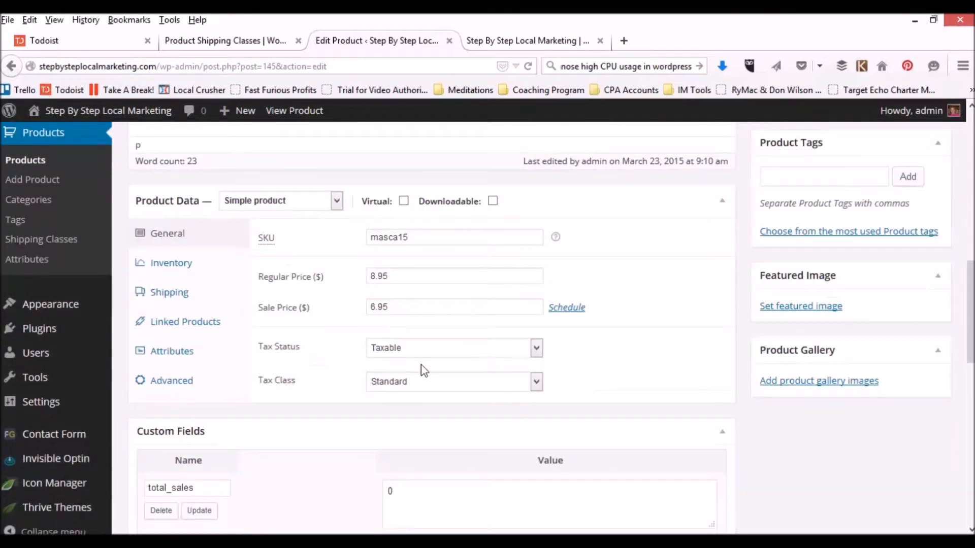
{"action": "left_click", "coordinate": [171, 264]}
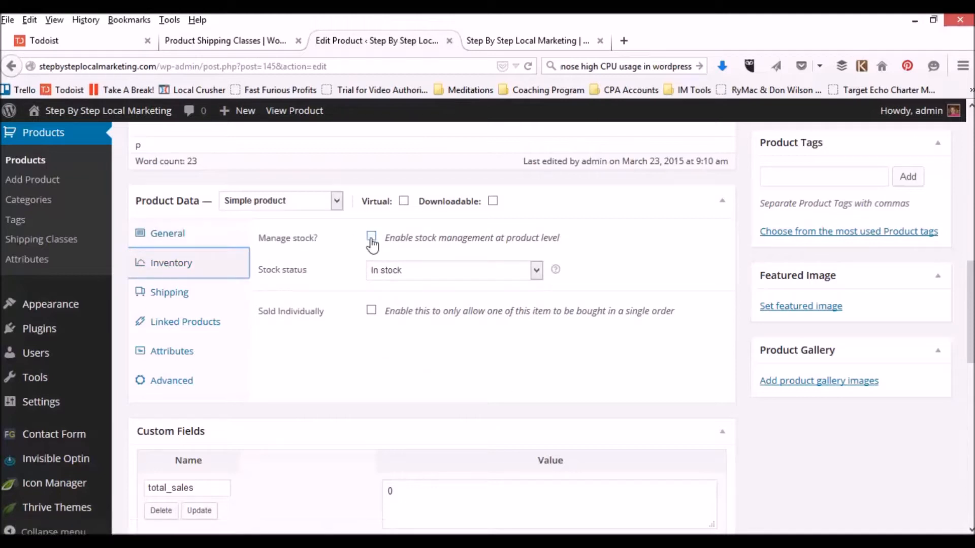
{"action": "left_click", "coordinate": [372, 241]}
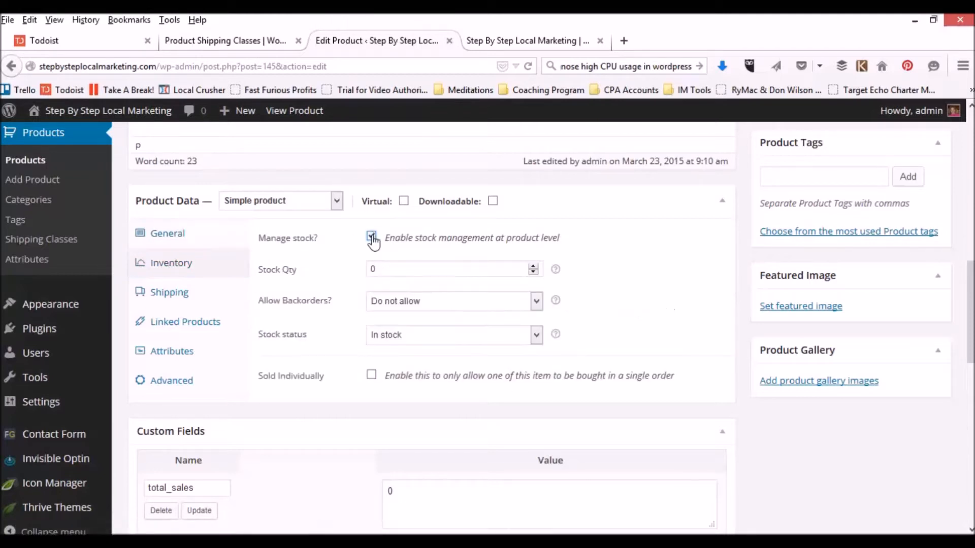
{"action": "double_click", "coordinate": [395, 271]}
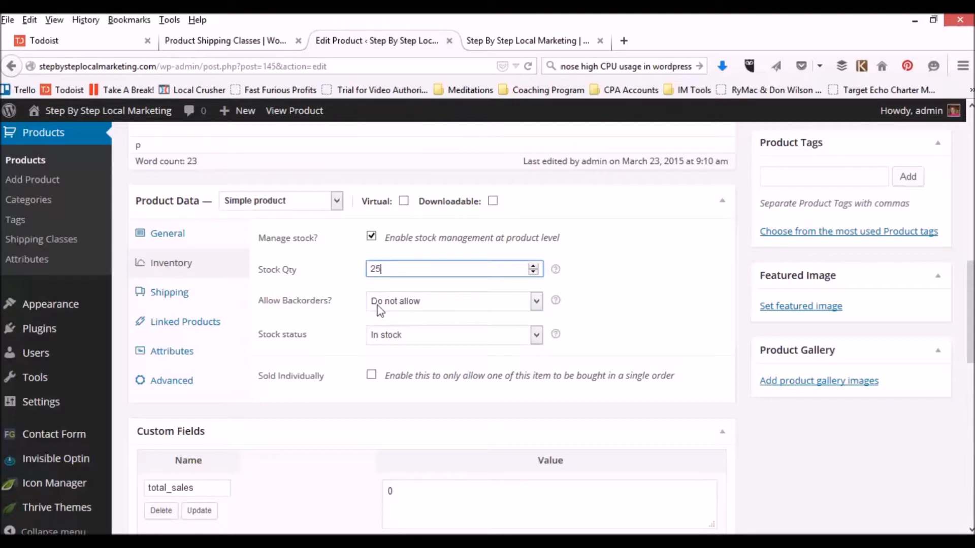
- Set the mascara's shipping weight to 1.00 lbs
{"action": "left_click", "coordinate": [183, 301]}
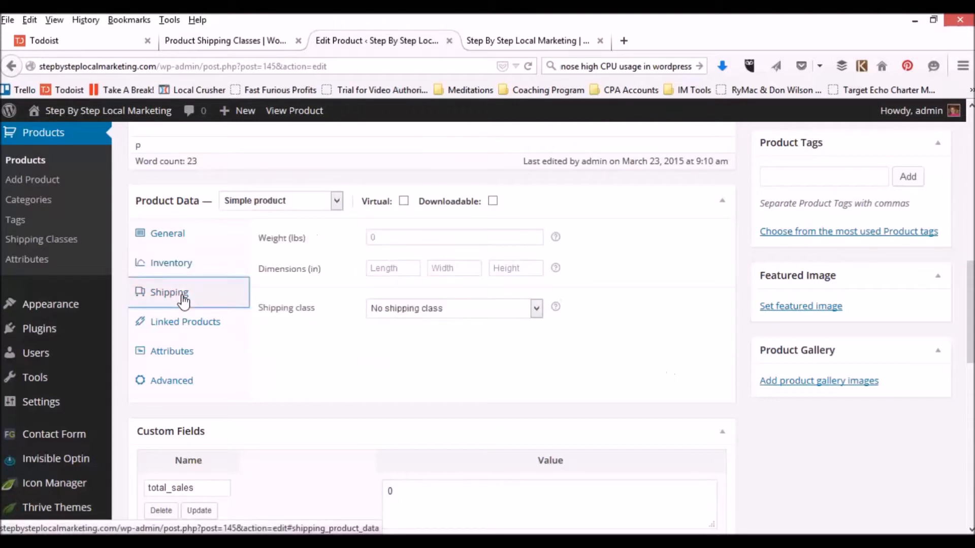
{"action": "left_click", "coordinate": [384, 237]}
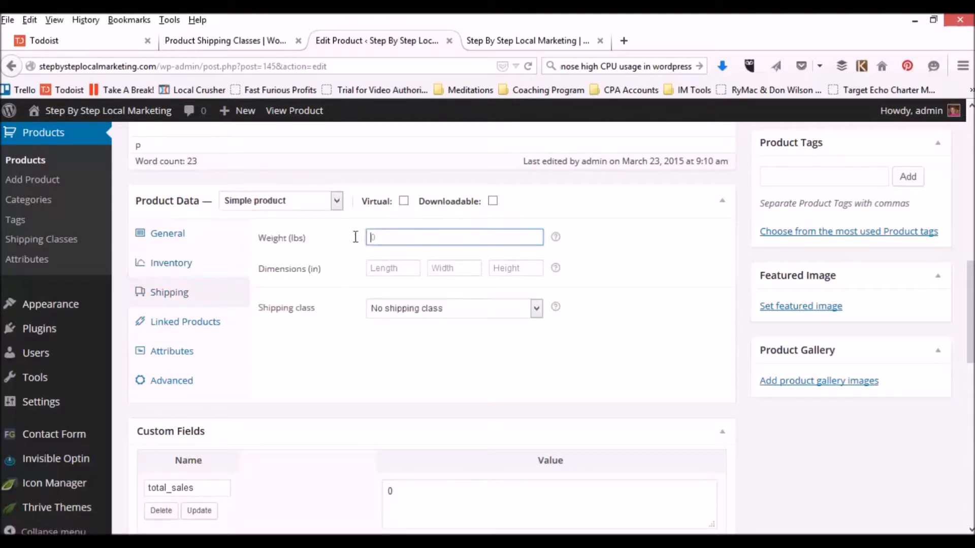
{"action": "type", "text": "1.00"}
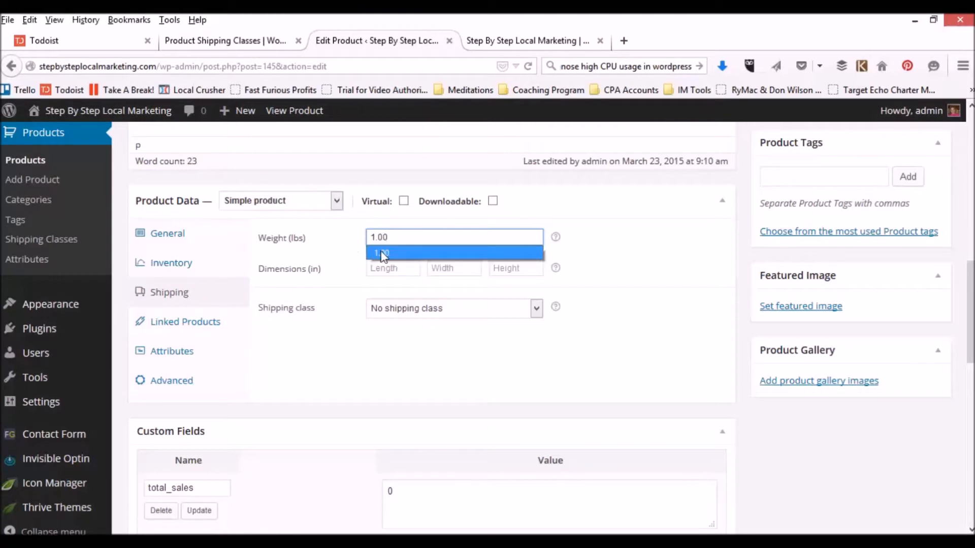
{"action": "left_click", "coordinate": [384, 254]}
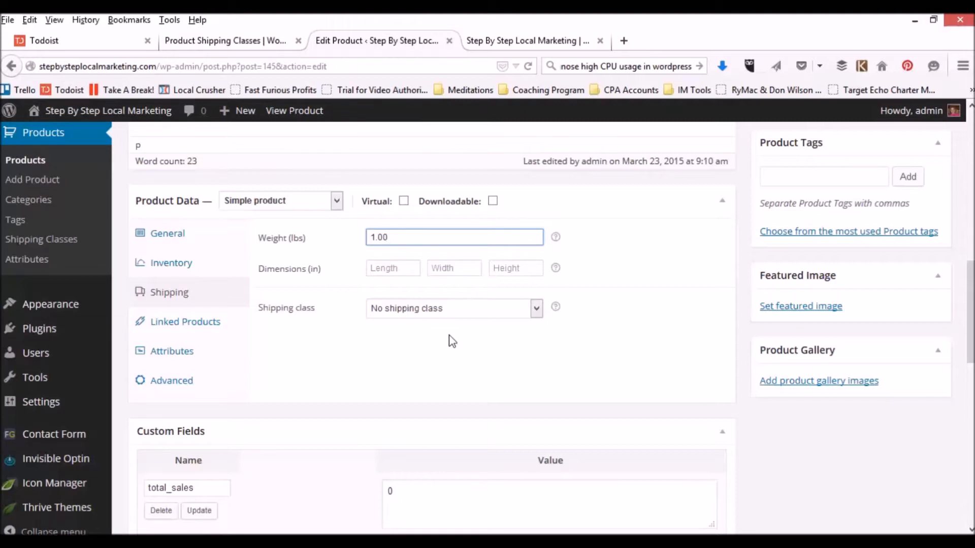
- Set Great-Lash-Mascara.jpg from the media library as the product's featured image
{"action": "scroll", "coordinate": [406, 329], "scroll_direction": "down", "scroll_amount": 3}
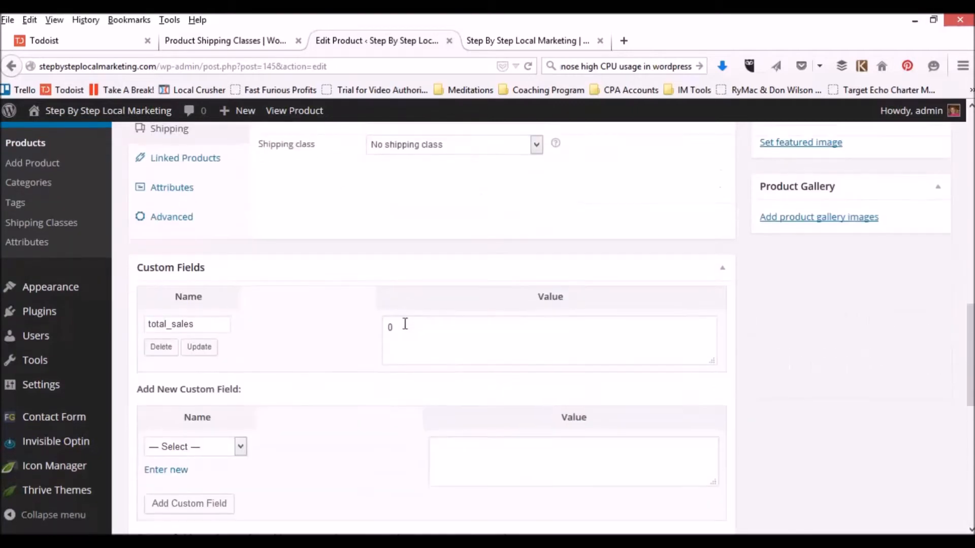
{"action": "scroll", "coordinate": [404, 324], "scroll_direction": "up", "scroll_amount": 2}
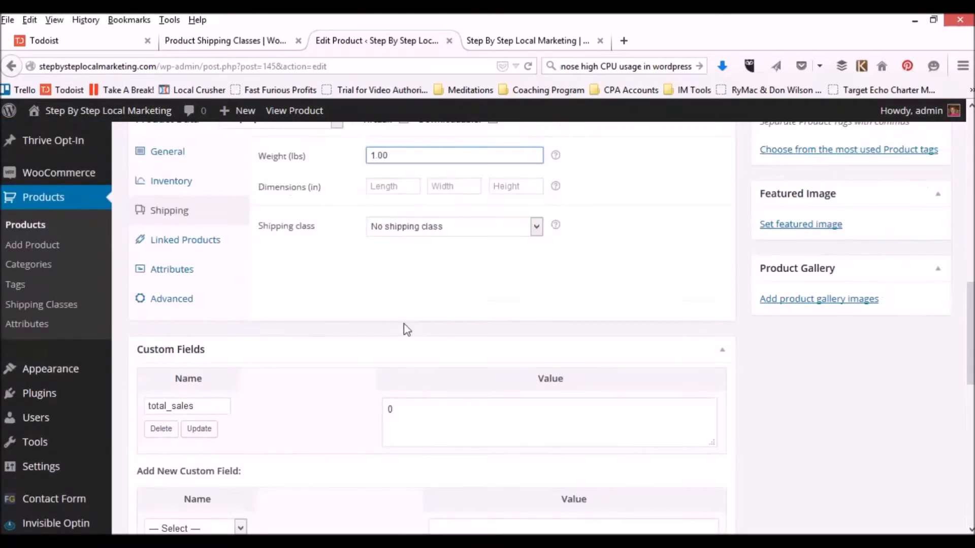
{"action": "scroll", "coordinate": [406, 330], "scroll_direction": "down", "scroll_amount": 3}
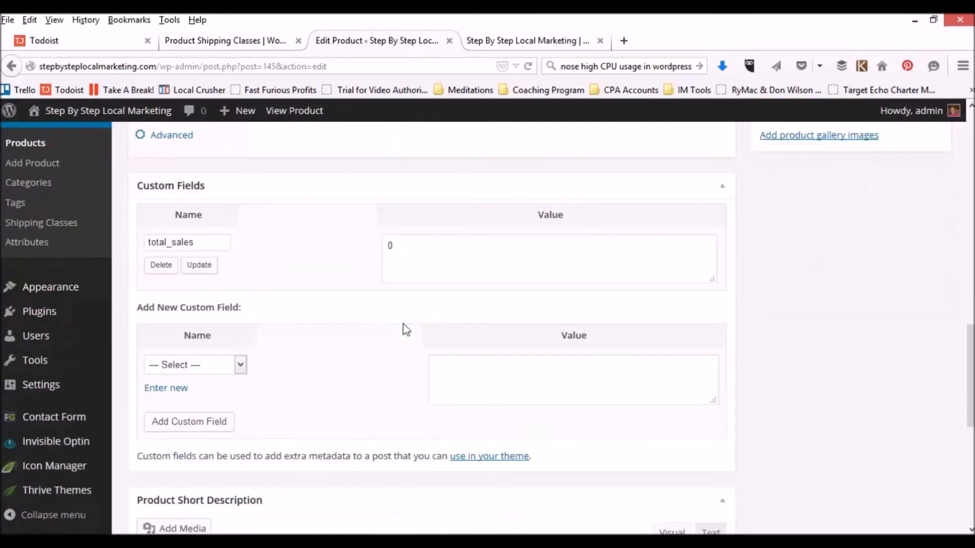
{"action": "scroll", "coordinate": [404, 329], "scroll_direction": "up", "scroll_amount": 5}
{"action": "scroll", "coordinate": [406, 329], "scroll_direction": "up", "scroll_amount": 3}
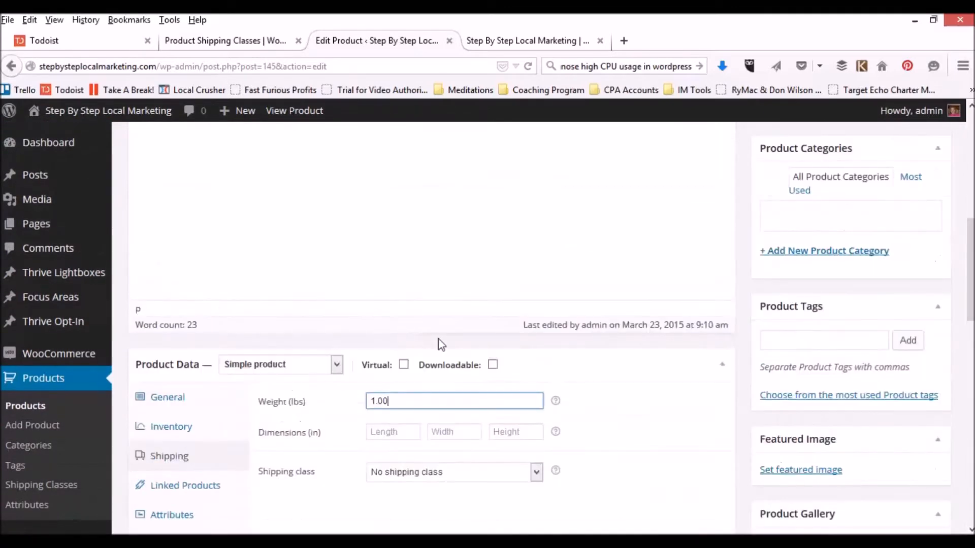
{"action": "left_click", "coordinate": [787, 470]}
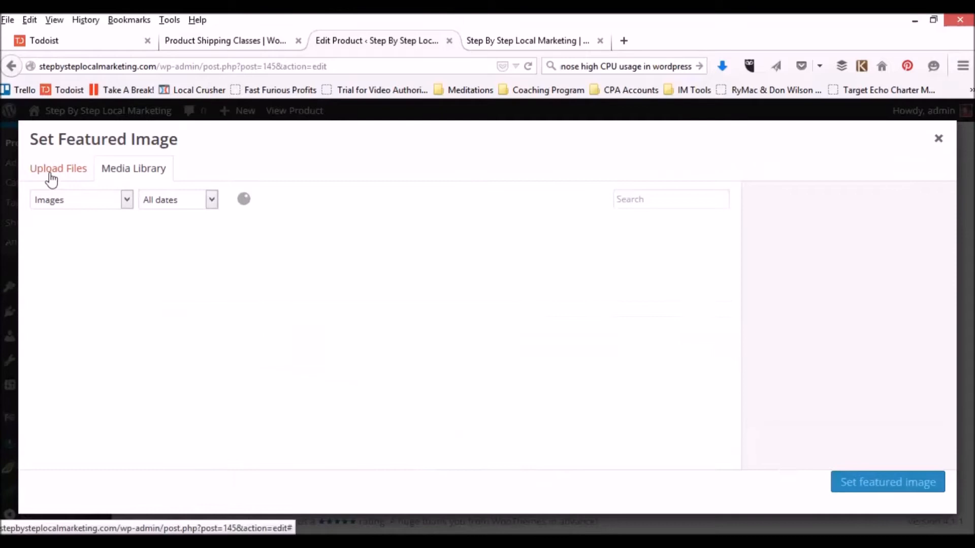
{"action": "left_click", "coordinate": [50, 177]}
{"action": "left_click", "coordinate": [133, 173]}
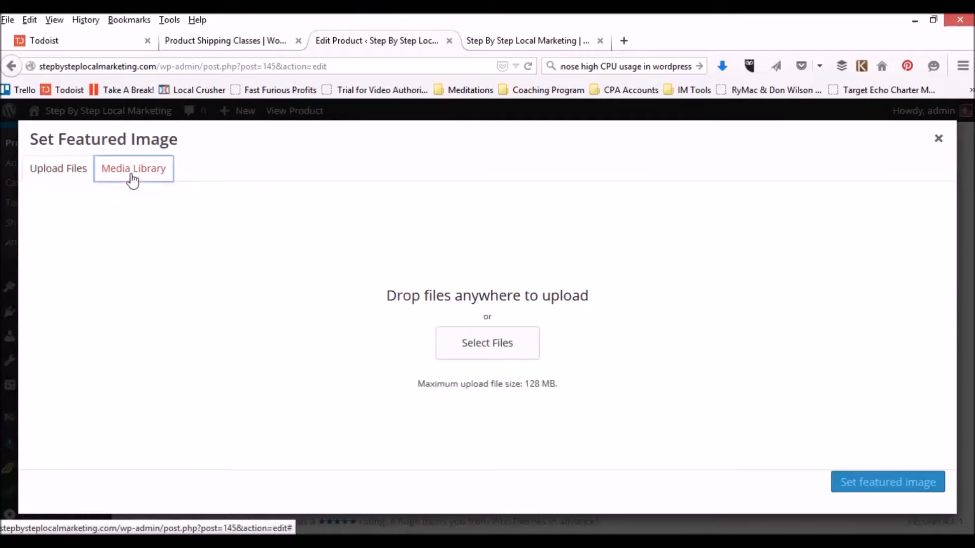
{"action": "left_click", "coordinate": [84, 275]}
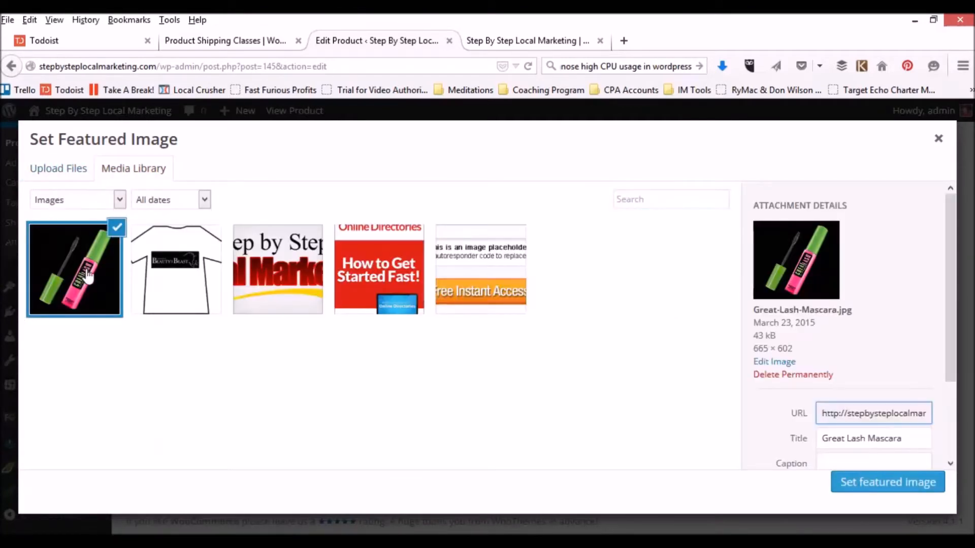
{"action": "left_click", "coordinate": [867, 485]}
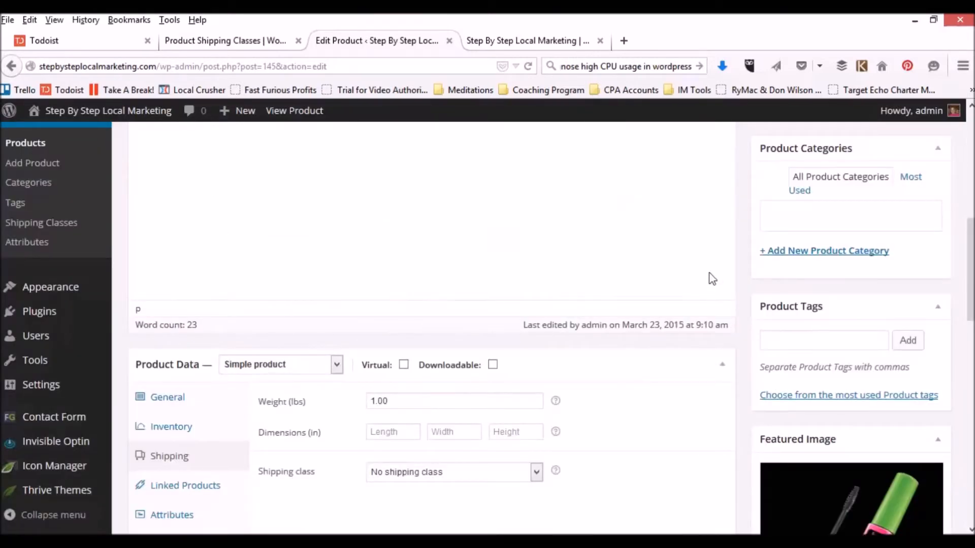
- Look over the featured image and product gallery areas, and update the Mascara product to save its changes
{"action": "scroll", "coordinate": [712, 279], "scroll_direction": "down", "scroll_amount": 7}
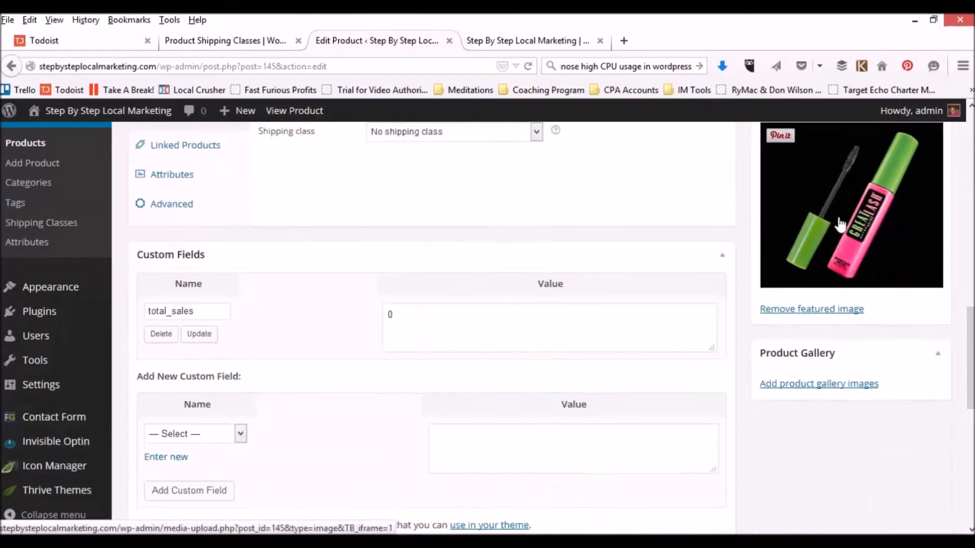
{"action": "scroll", "coordinate": [840, 225], "scroll_direction": "down", "scroll_amount": 3}
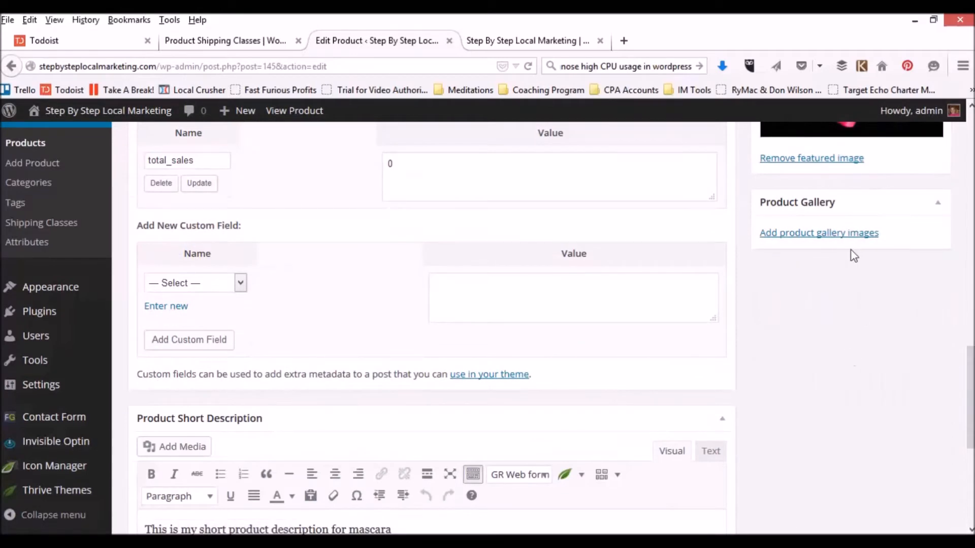
{"action": "scroll", "coordinate": [852, 254], "scroll_direction": "up", "scroll_amount": 10}
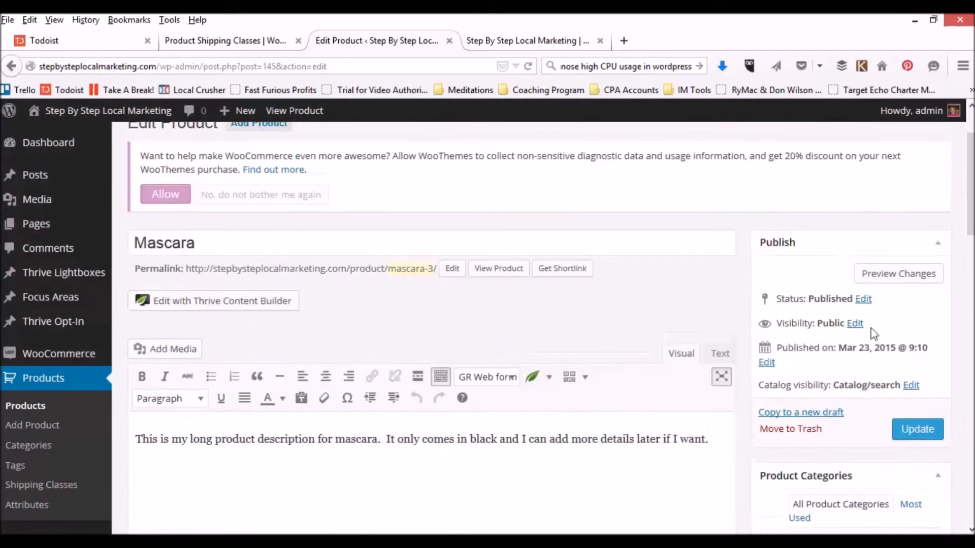
{"action": "left_click", "coordinate": [922, 422]}
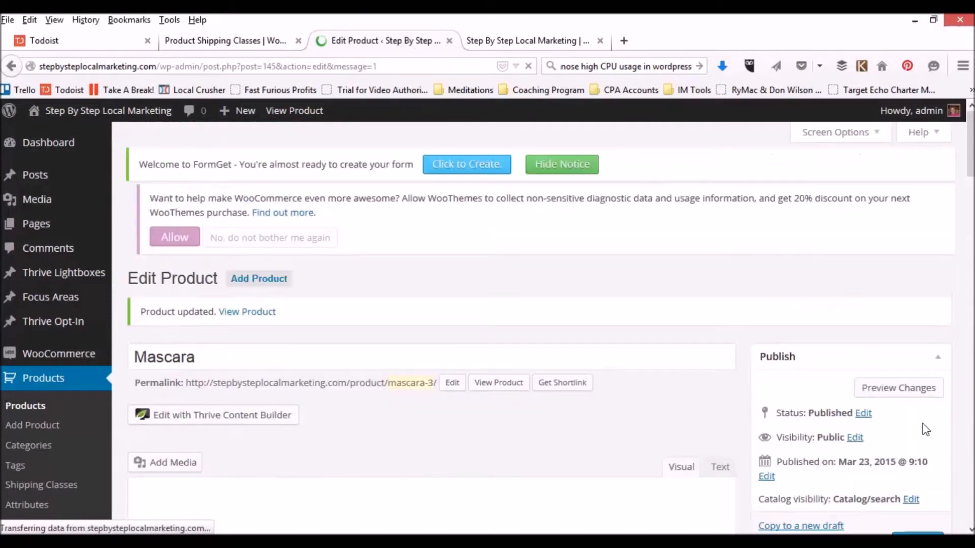
- View the live Mascara page and check its image, pricing, stock, SKU, description, additional information and reviews
{"action": "left_click", "coordinate": [294, 111]}
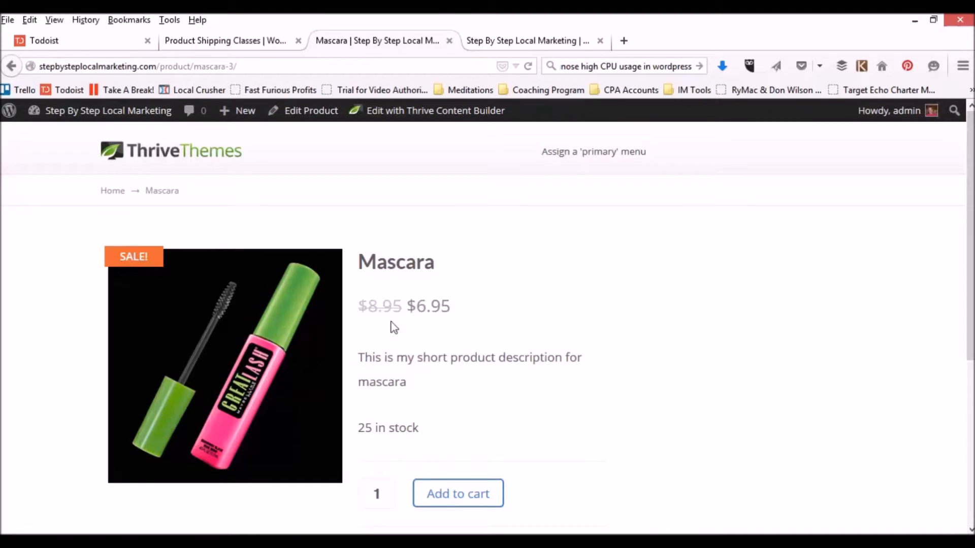
{"action": "scroll", "coordinate": [392, 326], "scroll_direction": "down", "scroll_amount": 3}
{"action": "scroll", "coordinate": [472, 282], "scroll_direction": "down", "scroll_amount": 5}
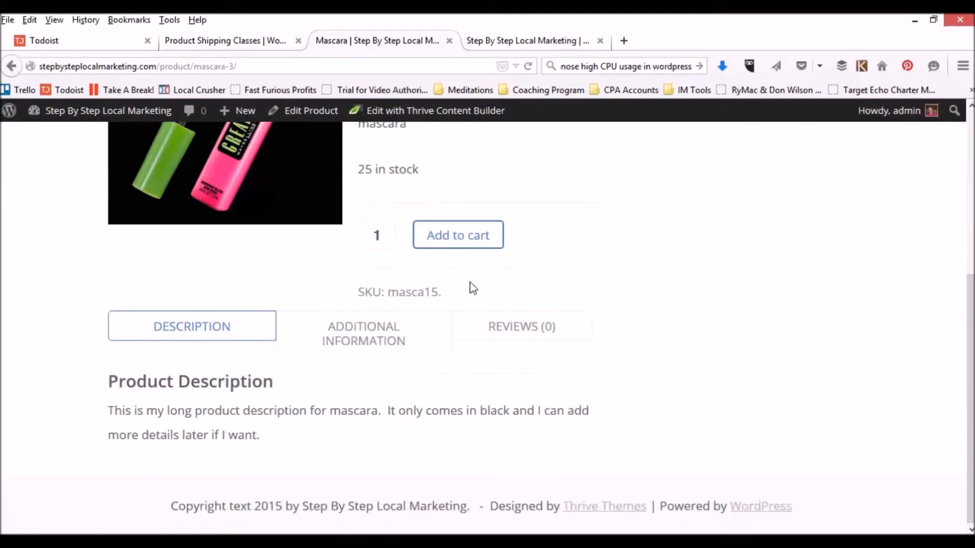
{"action": "left_click", "coordinate": [388, 343]}
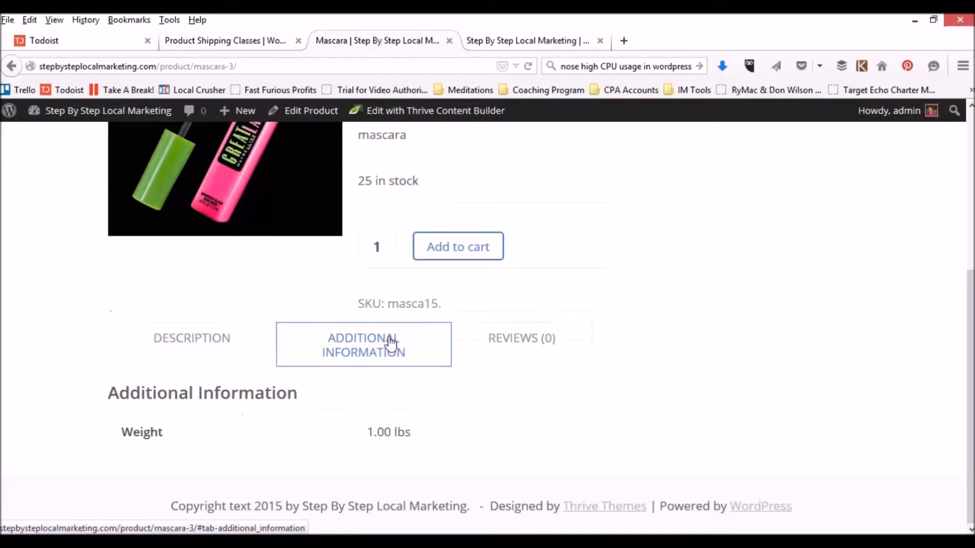
{"action": "left_click", "coordinate": [531, 339]}
{"action": "scroll", "coordinate": [528, 340], "scroll_direction": "down", "scroll_amount": 1}
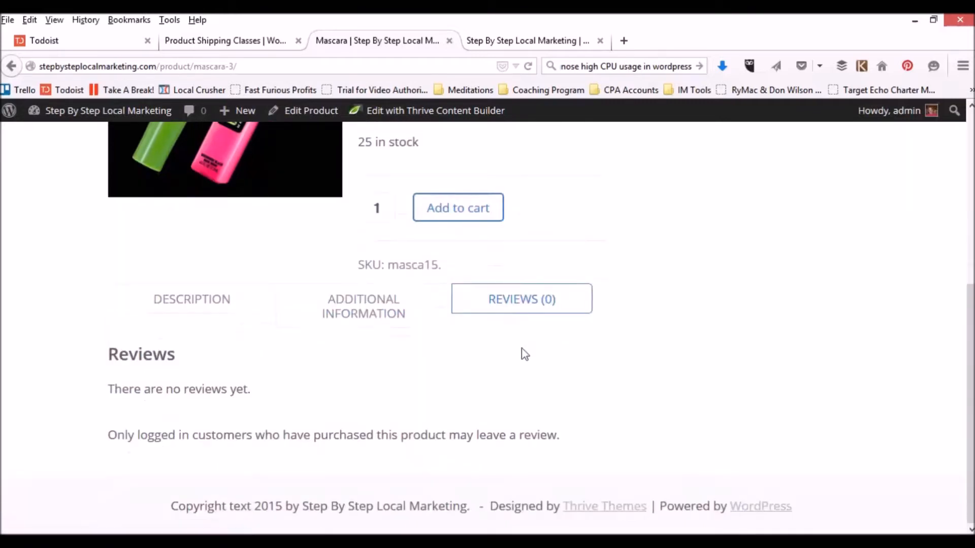
- Add one Mascara to the cart from its product page and open the cart
{"action": "scroll", "coordinate": [523, 350], "scroll_direction": "up", "scroll_amount": 8}
{"action": "scroll", "coordinate": [522, 350], "scroll_direction": "down", "scroll_amount": 1}
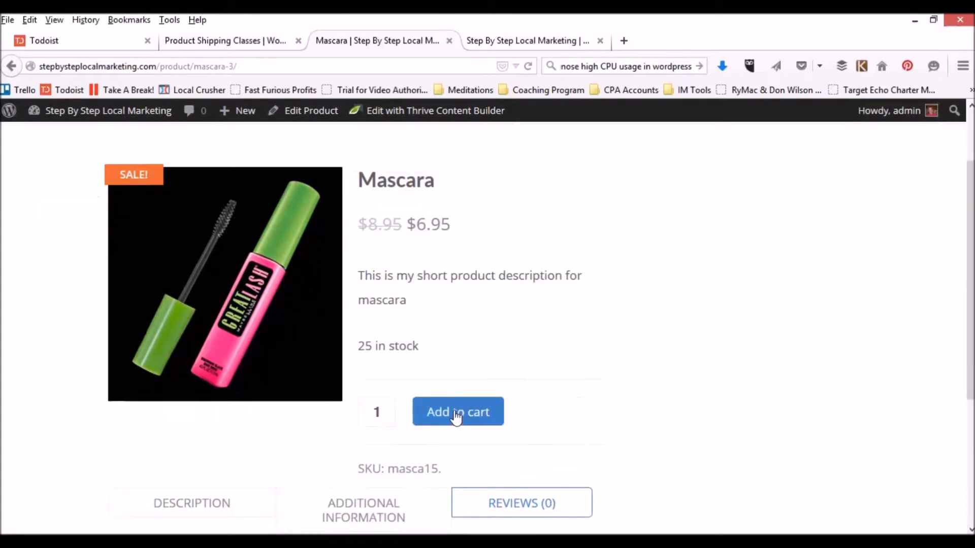
{"action": "left_click", "coordinate": [457, 412]}
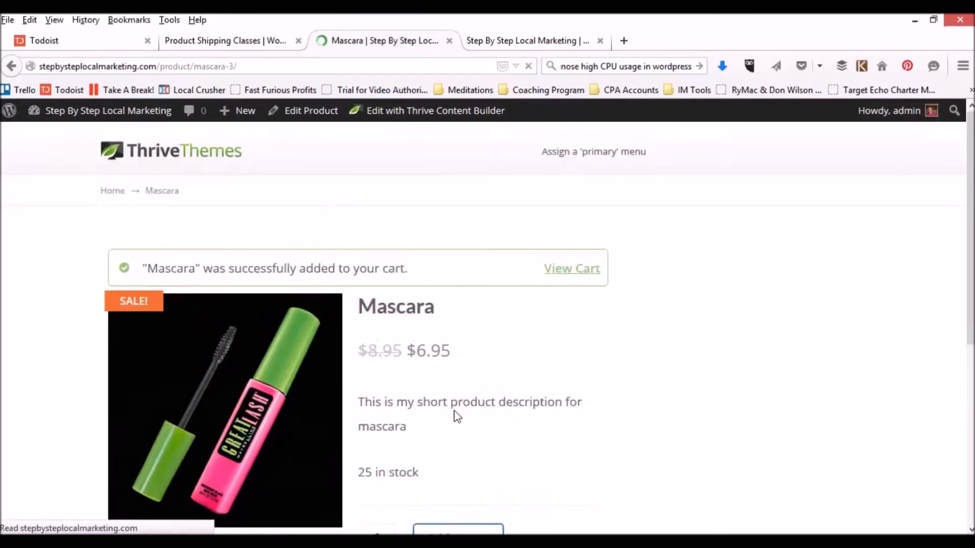
{"action": "scroll", "coordinate": [539, 364], "scroll_direction": "down", "scroll_amount": 1}
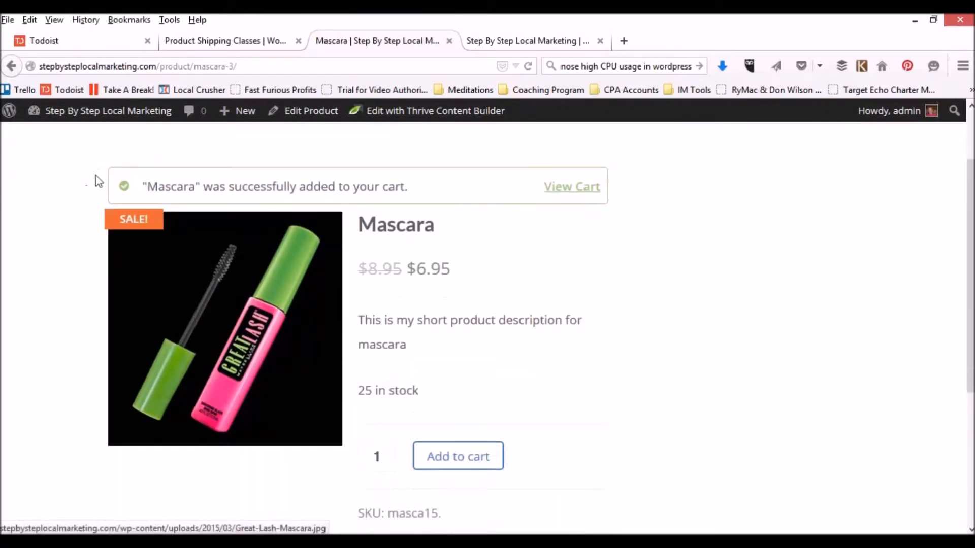
{"action": "left_click", "coordinate": [580, 189]}
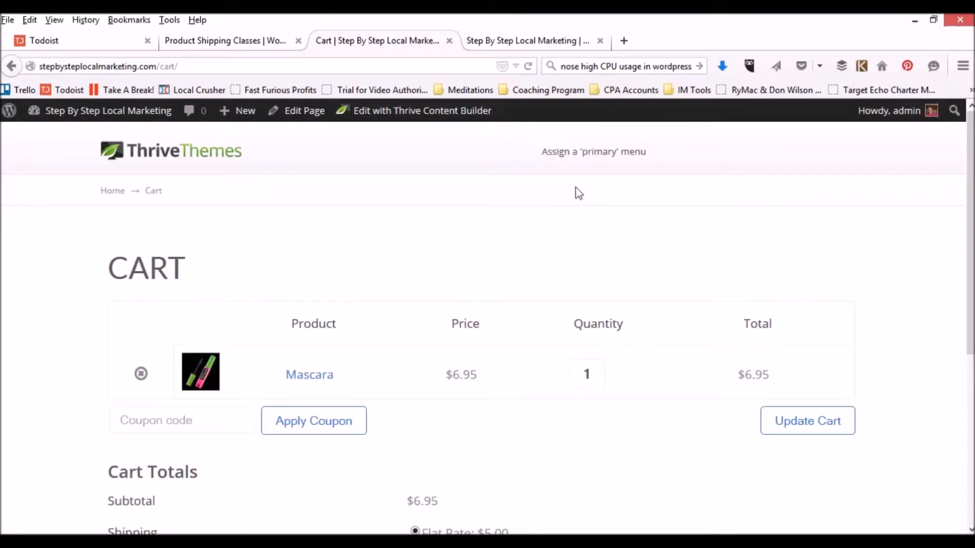
- Review the cart totals, try the Free Shipping option and switch back to Flat Rate
{"action": "scroll", "coordinate": [473, 238], "scroll_direction": "down", "scroll_amount": 3}
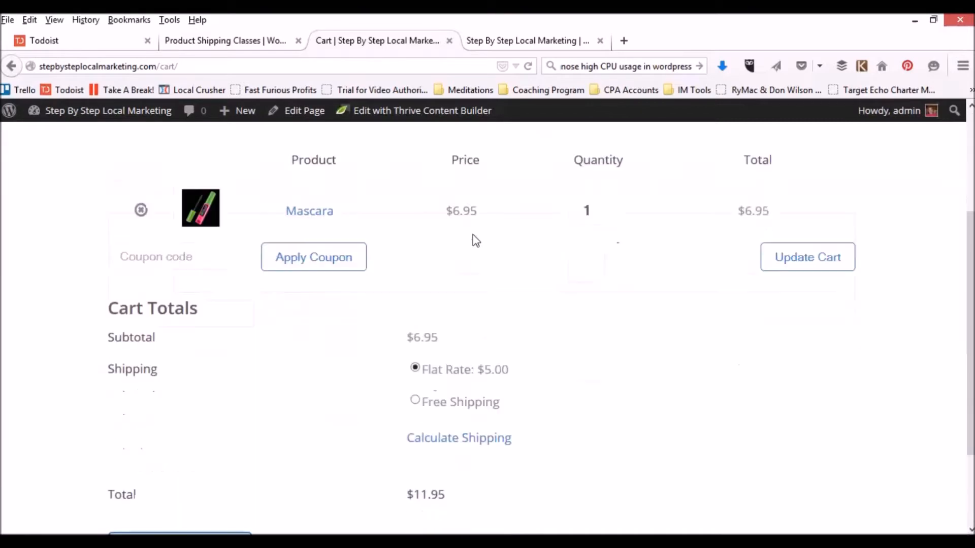
{"action": "scroll", "coordinate": [473, 236], "scroll_direction": "up", "scroll_amount": 2}
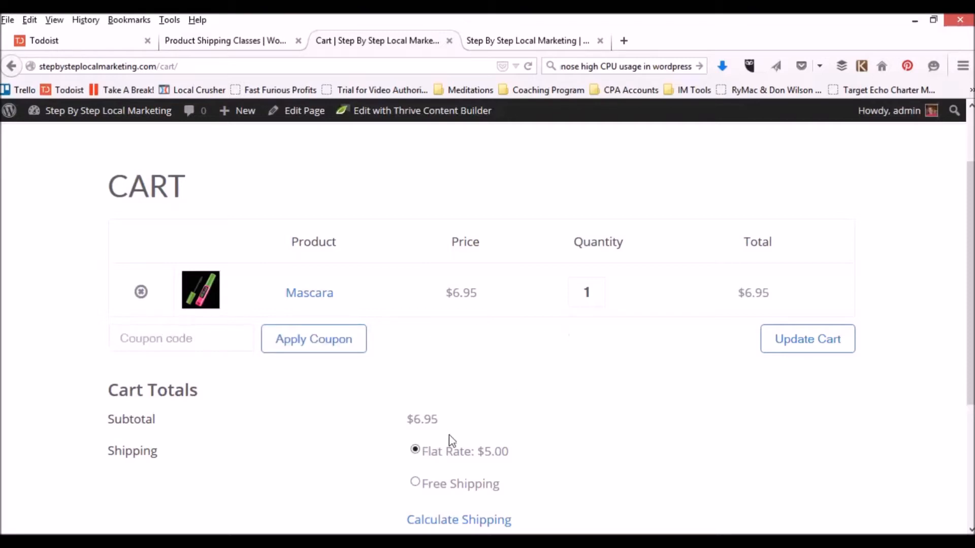
{"action": "scroll", "coordinate": [470, 420], "scroll_direction": "down", "scroll_amount": 1}
{"action": "scroll", "coordinate": [472, 417], "scroll_direction": "down", "scroll_amount": 1}
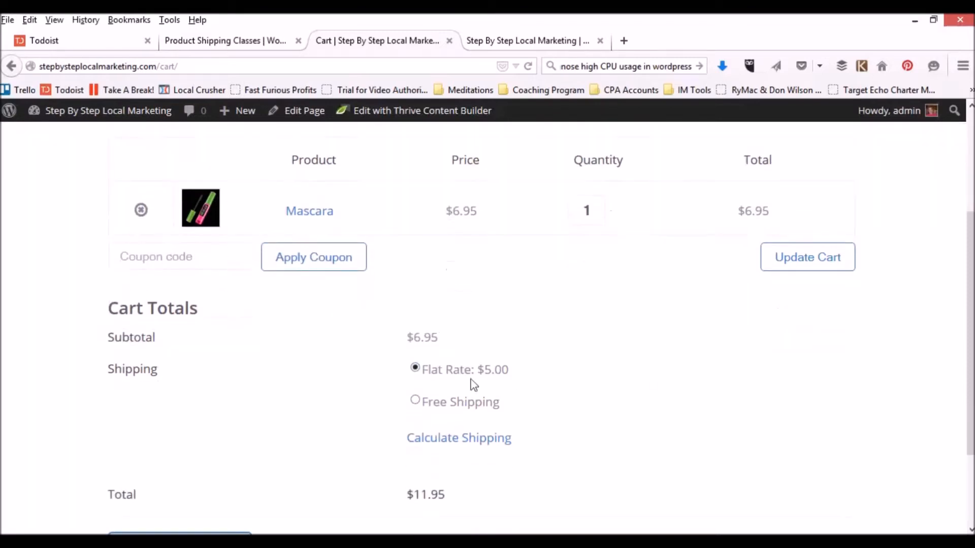
{"action": "left_click", "coordinate": [416, 400]}
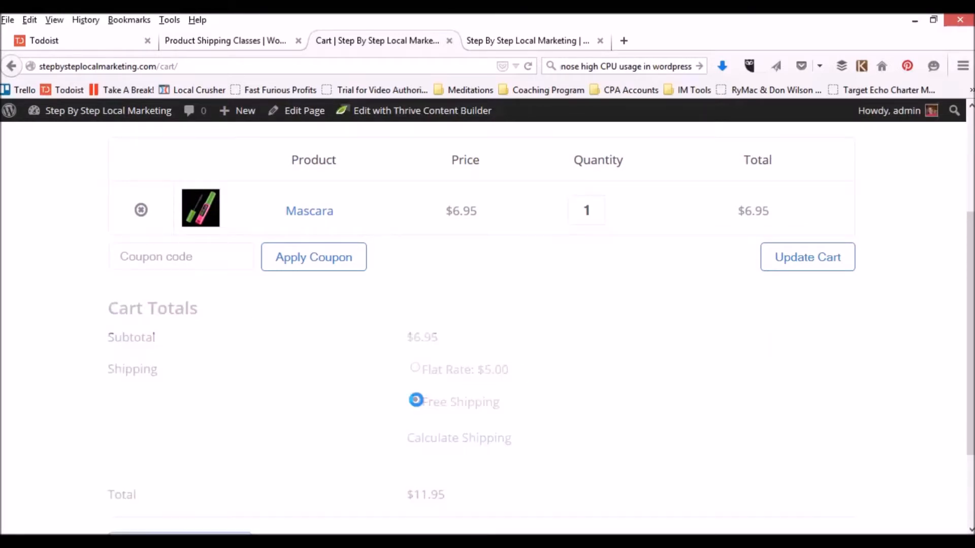
{"action": "left_click", "coordinate": [416, 369]}
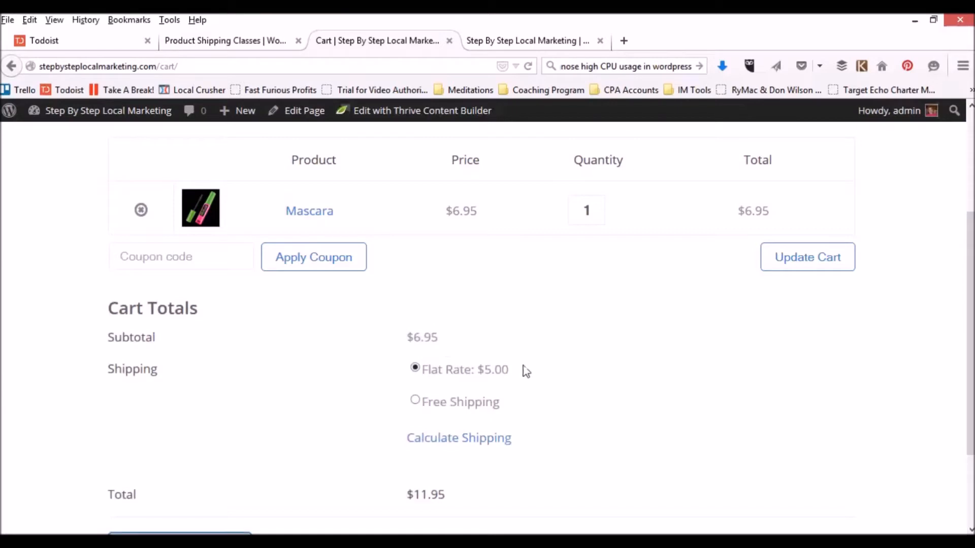
- Proceed to checkout and set the billing state to California
{"action": "scroll", "coordinate": [524, 372], "scroll_direction": "down", "scroll_amount": 3}
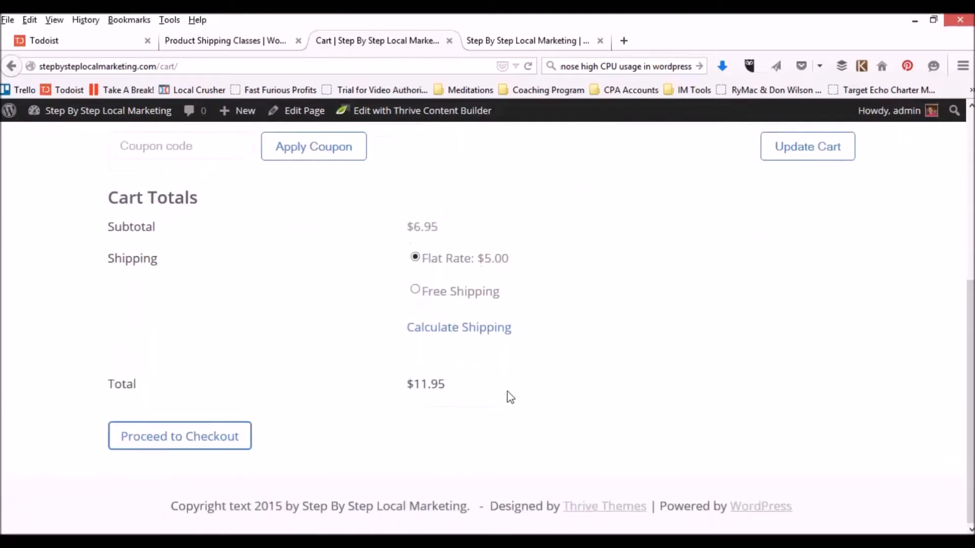
{"action": "left_click", "coordinate": [181, 442]}
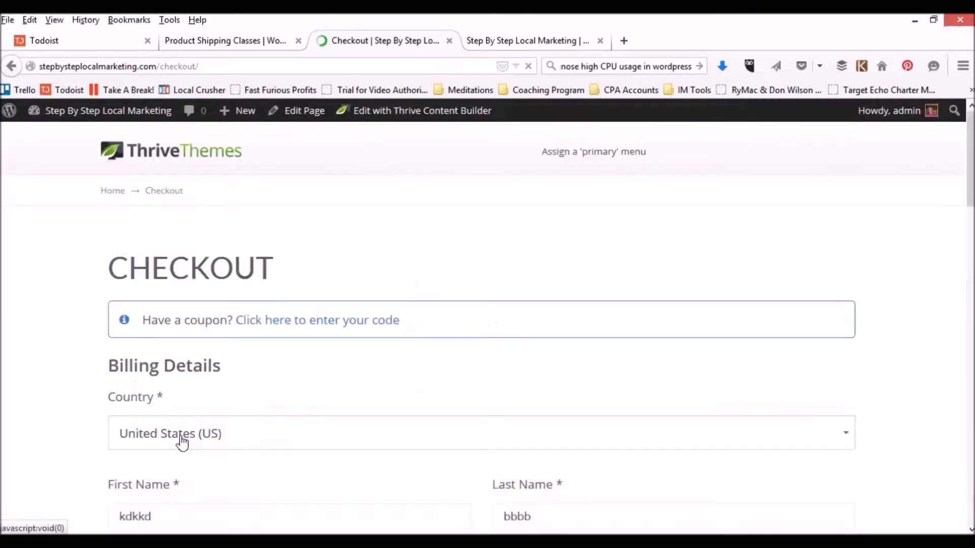
{"action": "scroll", "coordinate": [258, 387], "scroll_direction": "down", "scroll_amount": 5}
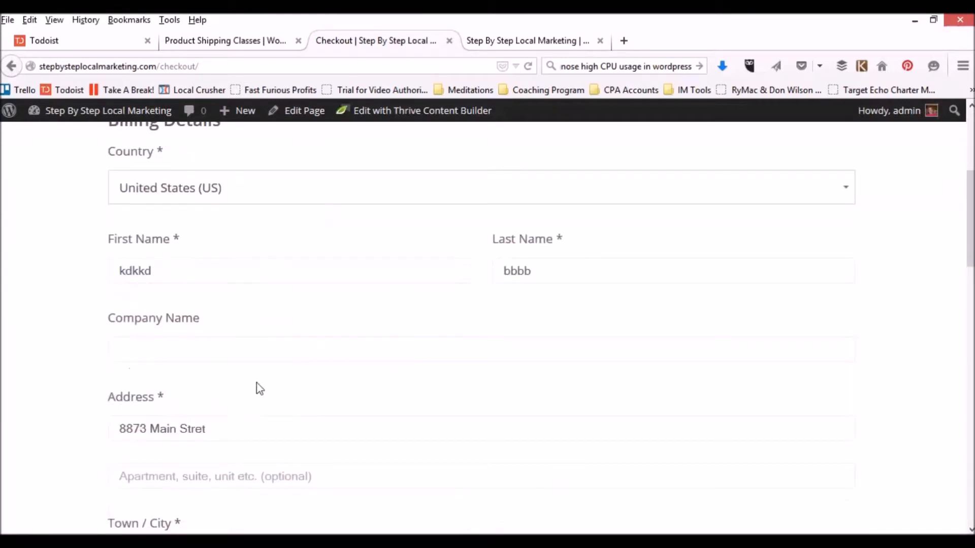
{"action": "scroll", "coordinate": [260, 389], "scroll_direction": "down", "scroll_amount": 2}
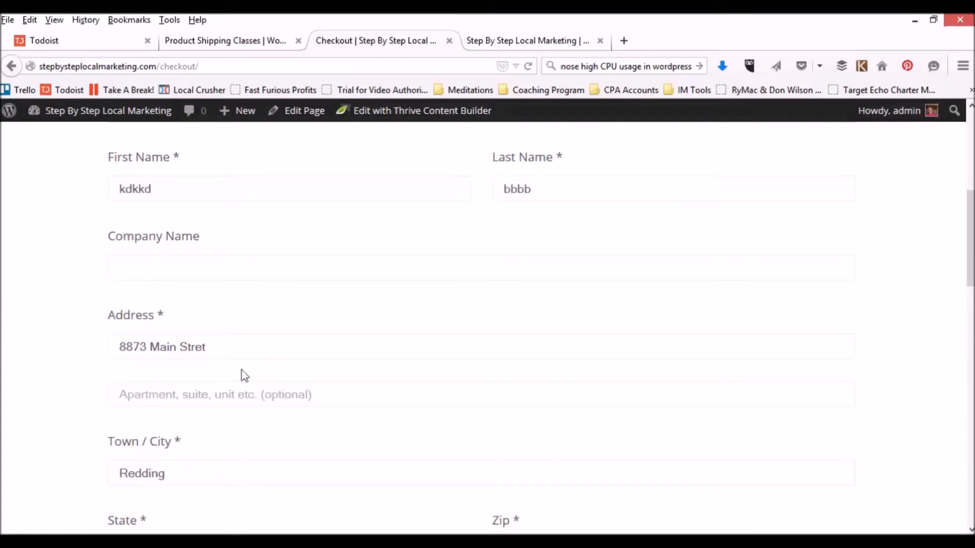
{"action": "scroll", "coordinate": [233, 268], "scroll_direction": "down", "scroll_amount": 5}
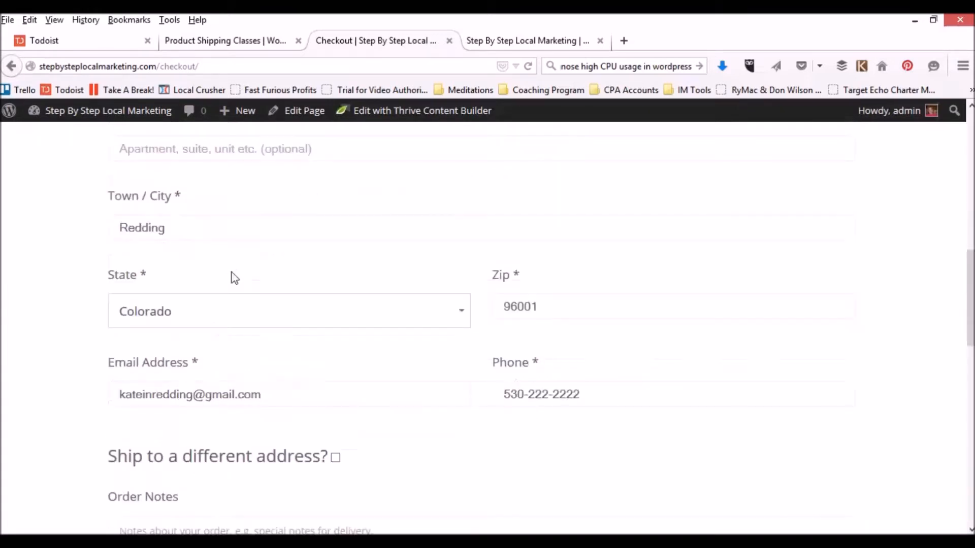
{"action": "left_click", "coordinate": [460, 312]}
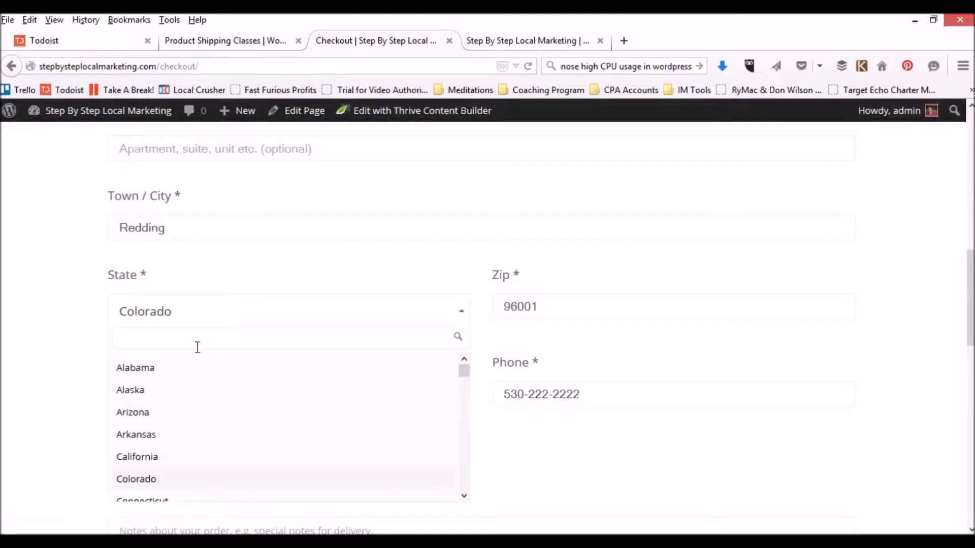
{"action": "left_click", "coordinate": [147, 458]}
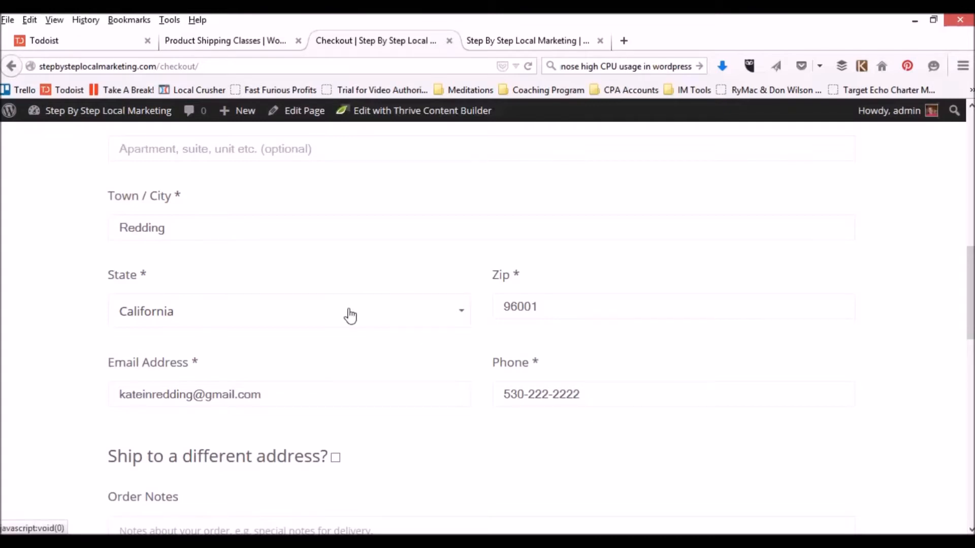
- Check the order summary's tax and total, and set the billing state to Alabama to compare them
{"action": "scroll", "coordinate": [351, 316], "scroll_direction": "down", "scroll_amount": 3}
{"action": "scroll", "coordinate": [352, 314], "scroll_direction": "down", "scroll_amount": 3}
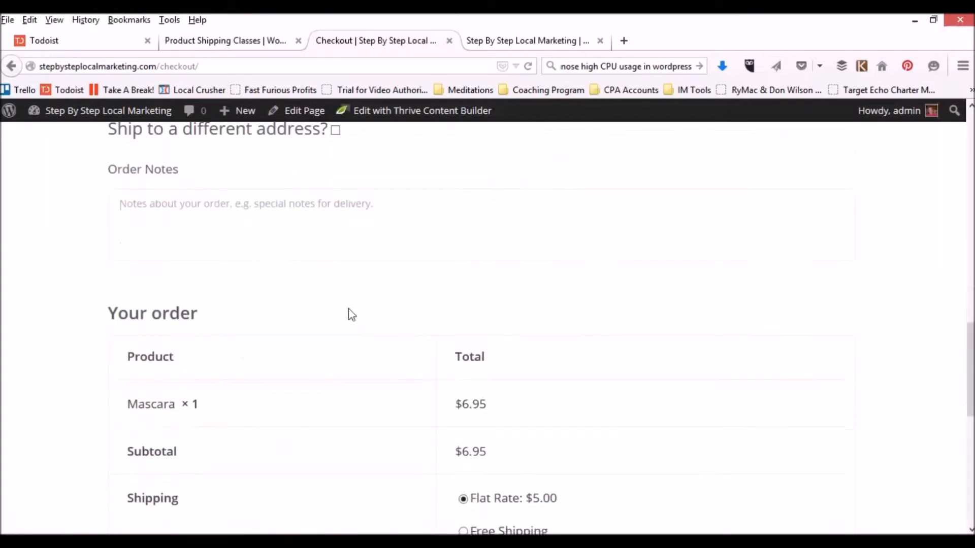
{"action": "scroll", "coordinate": [351, 315], "scroll_direction": "down", "scroll_amount": 5}
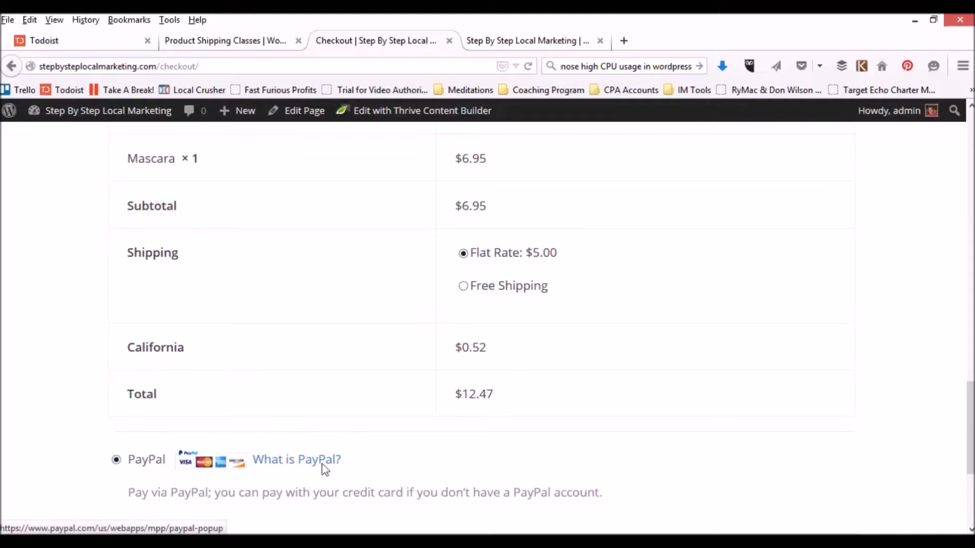
{"action": "scroll", "coordinate": [348, 451], "scroll_direction": "up", "scroll_amount": 10}
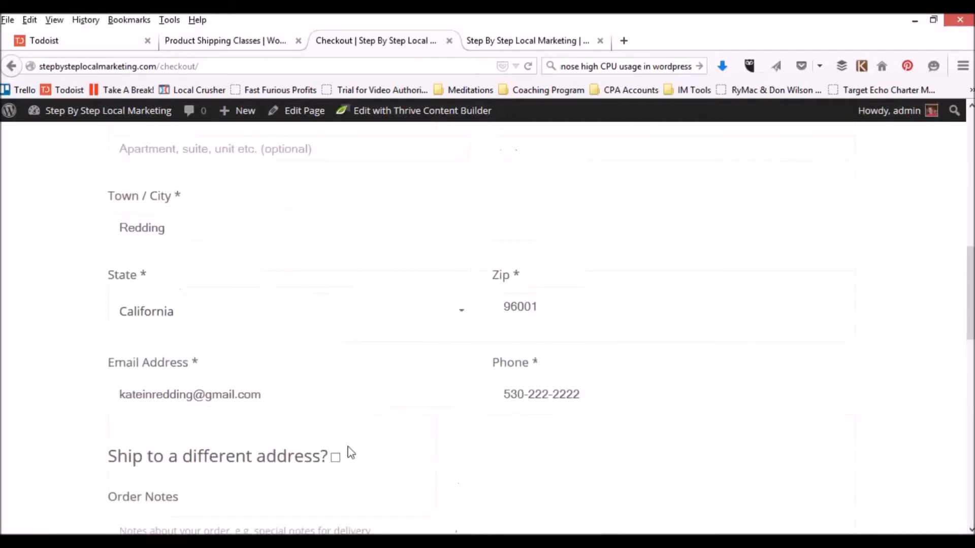
{"action": "left_click", "coordinate": [462, 316]}
{"action": "left_click", "coordinate": [134, 371]}
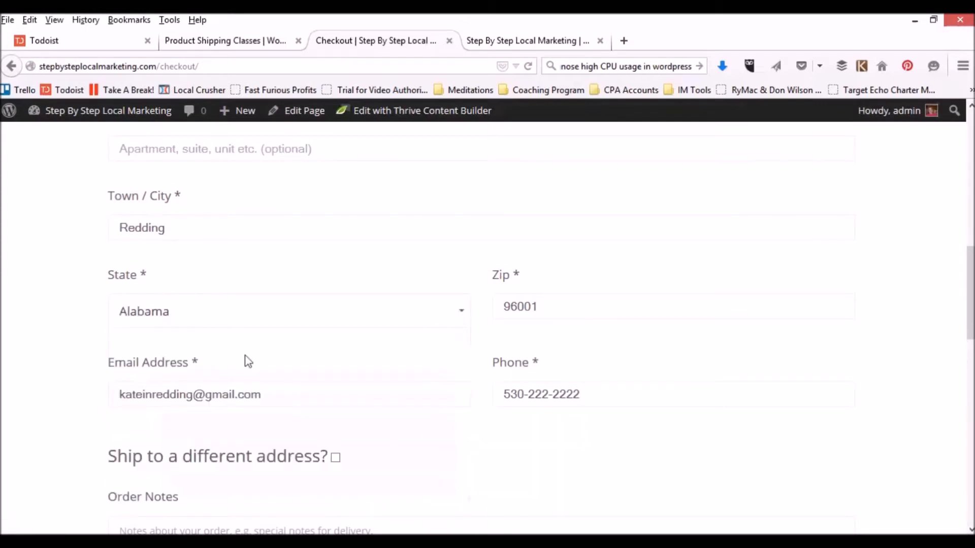
{"action": "scroll", "coordinate": [305, 355], "scroll_direction": "down", "scroll_amount": 12}
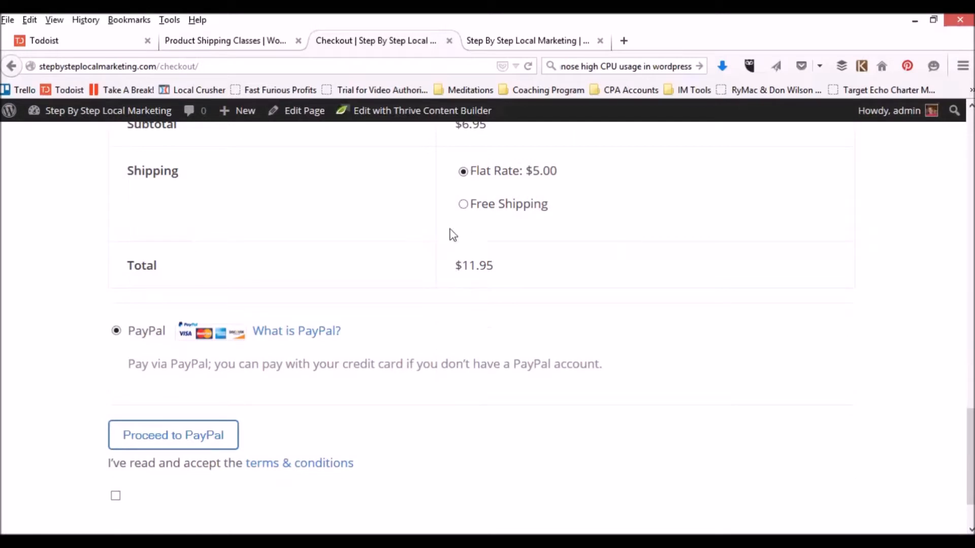
- Set the billing state back to California
{"action": "scroll", "coordinate": [451, 235], "scroll_direction": "up", "scroll_amount": 8}
{"action": "scroll", "coordinate": [451, 232], "scroll_direction": "up", "scroll_amount": 6}
{"action": "scroll", "coordinate": [451, 229], "scroll_direction": "down", "scroll_amount": 3}
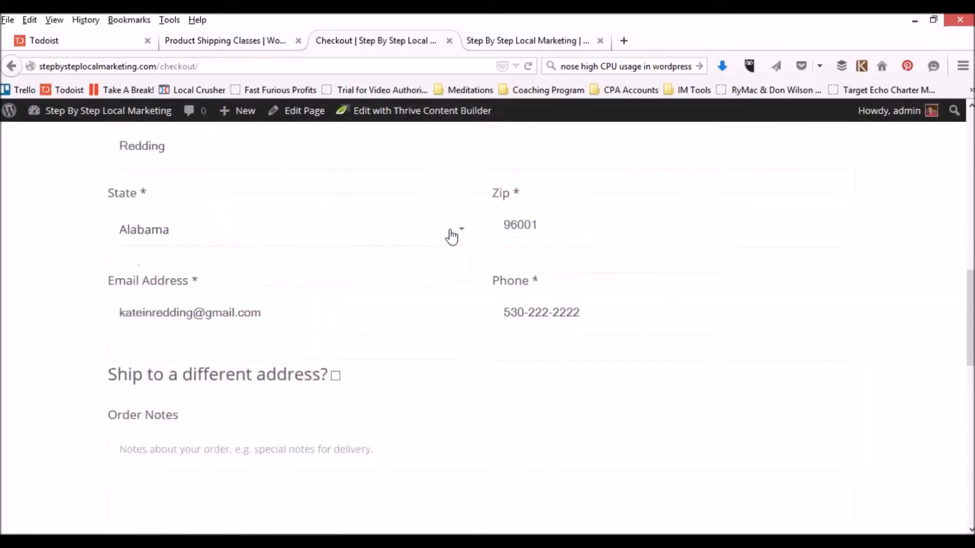
{"action": "left_click", "coordinate": [462, 236]}
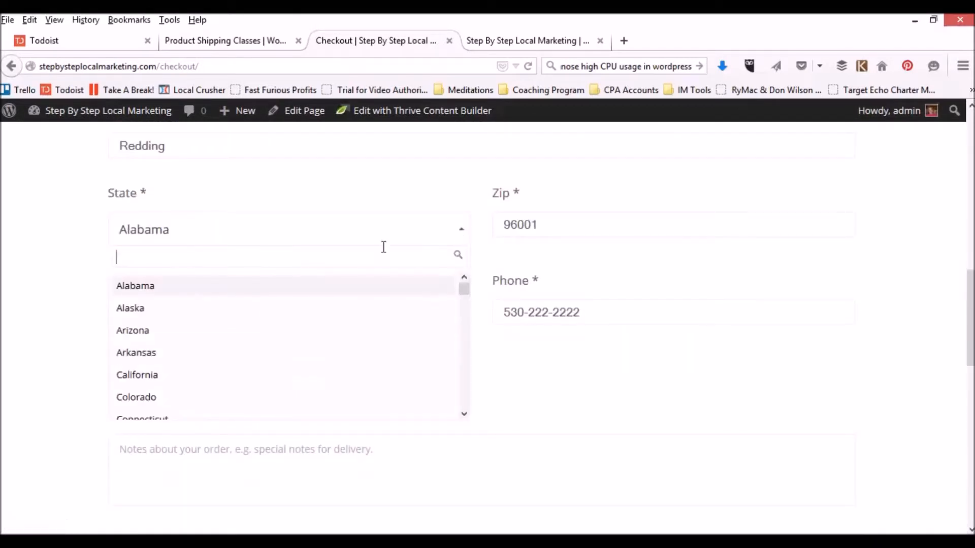
{"action": "left_click", "coordinate": [147, 376]}
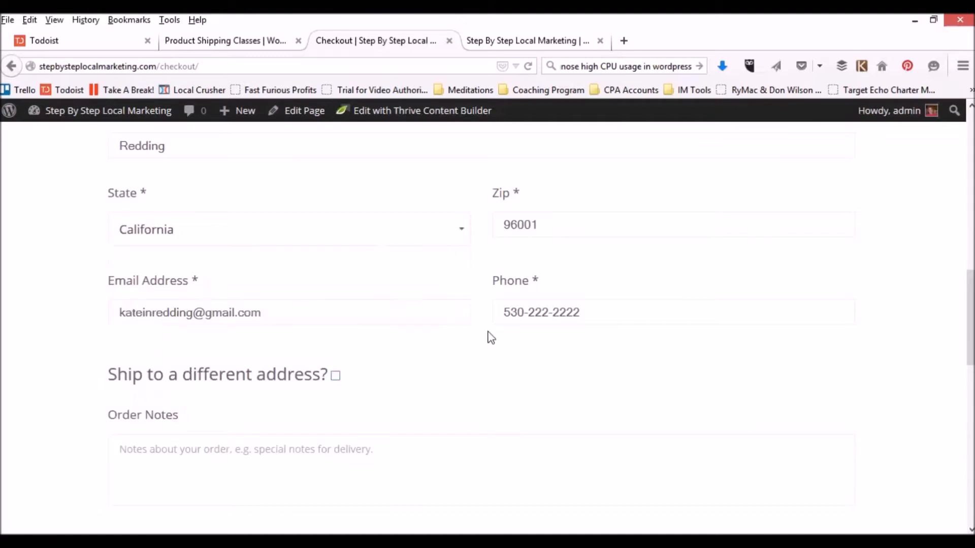
- Review the order summary, accept the terms & conditions and proceed to PayPal for payment
{"action": "scroll", "coordinate": [386, 299], "scroll_direction": "down", "scroll_amount": 3}
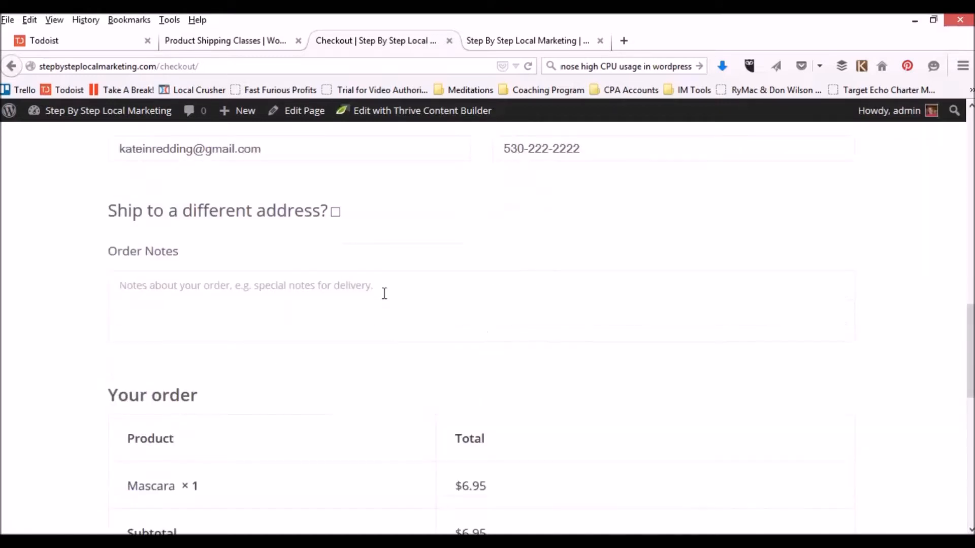
{"action": "scroll", "coordinate": [386, 300], "scroll_direction": "down", "scroll_amount": 3}
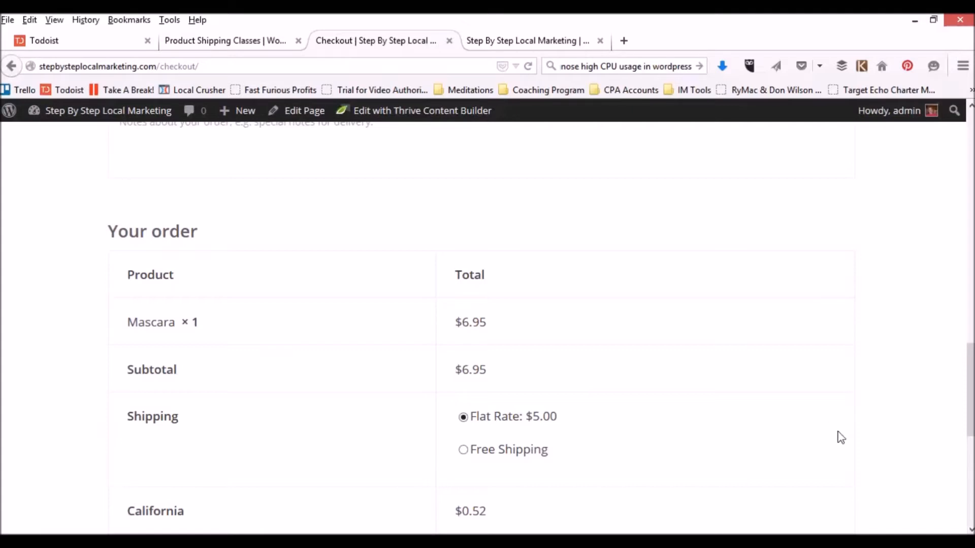
{"action": "scroll", "coordinate": [796, 416], "scroll_direction": "down", "scroll_amount": 3}
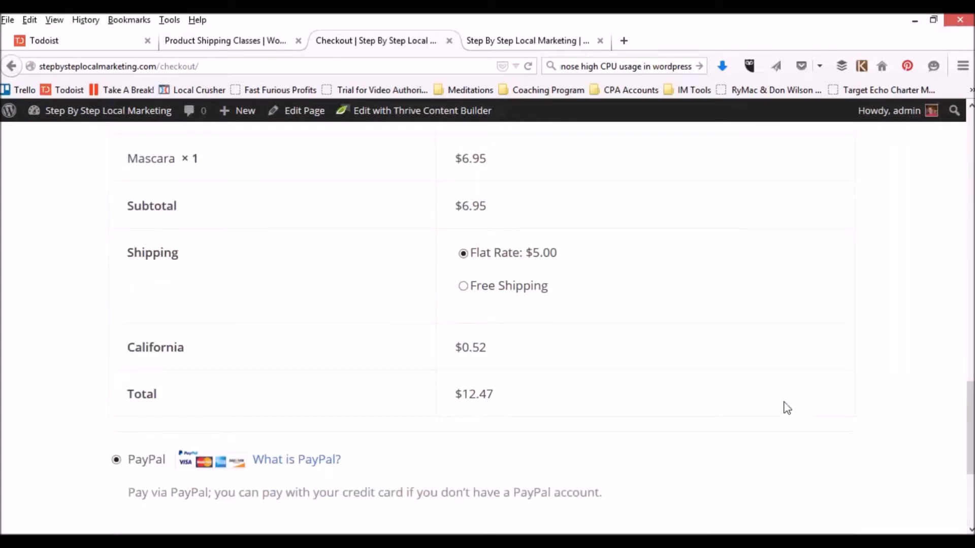
{"action": "scroll", "coordinate": [765, 394], "scroll_direction": "down", "scroll_amount": 2}
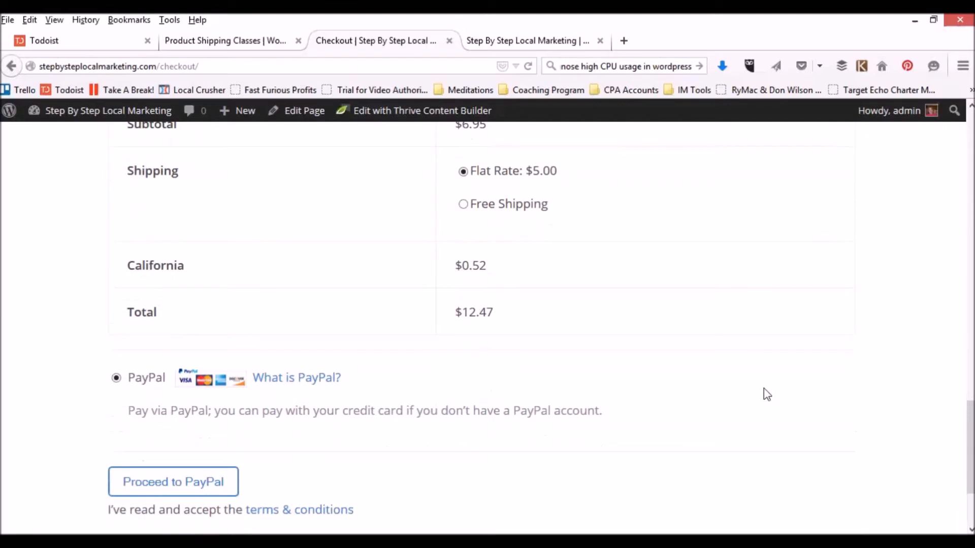
{"action": "scroll", "coordinate": [766, 394], "scroll_direction": "down", "scroll_amount": 3}
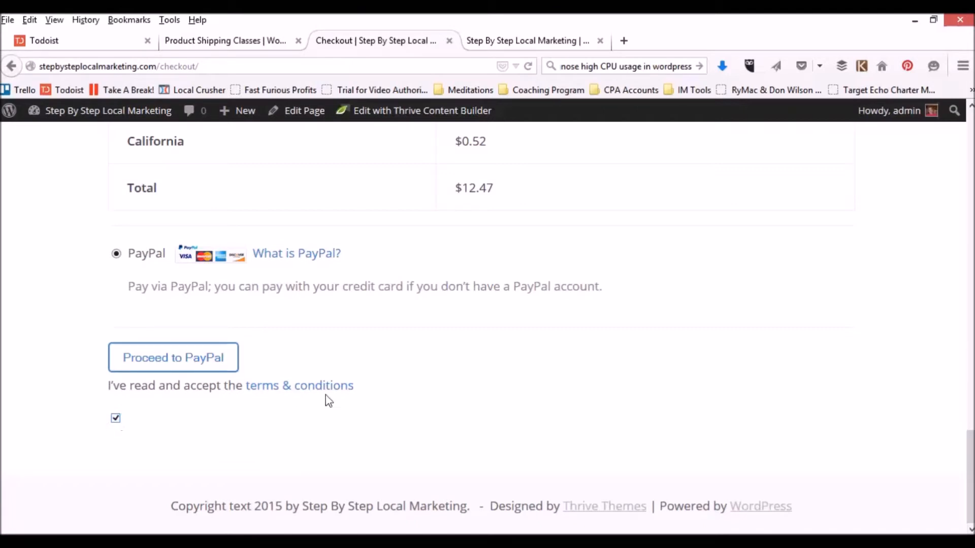
{"action": "left_click", "coordinate": [159, 359]}
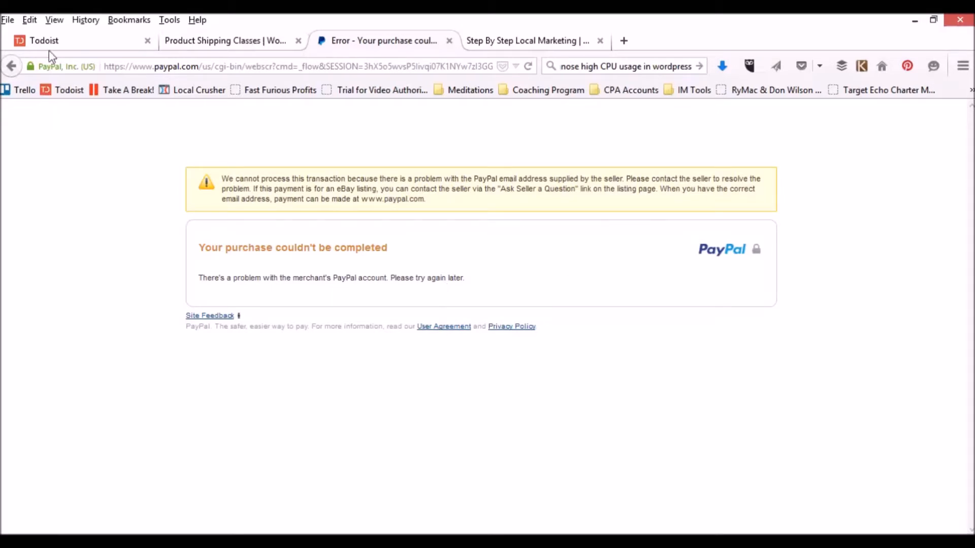
- Leave the PayPal payment page, return through checkout to the cart, and open the site's admin dashboard
{"action": "left_click", "coordinate": [11, 66]}
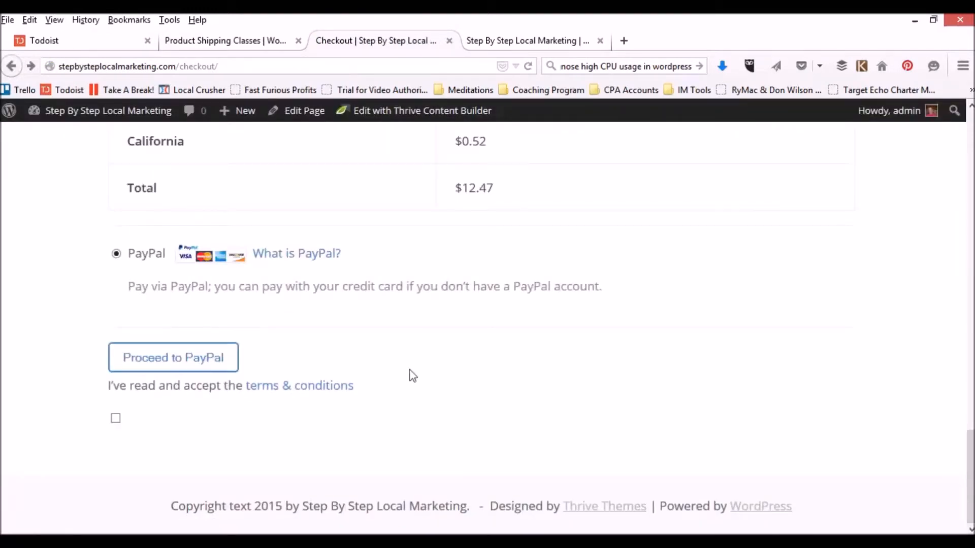
{"action": "scroll", "coordinate": [411, 376], "scroll_direction": "up", "scroll_amount": 6}
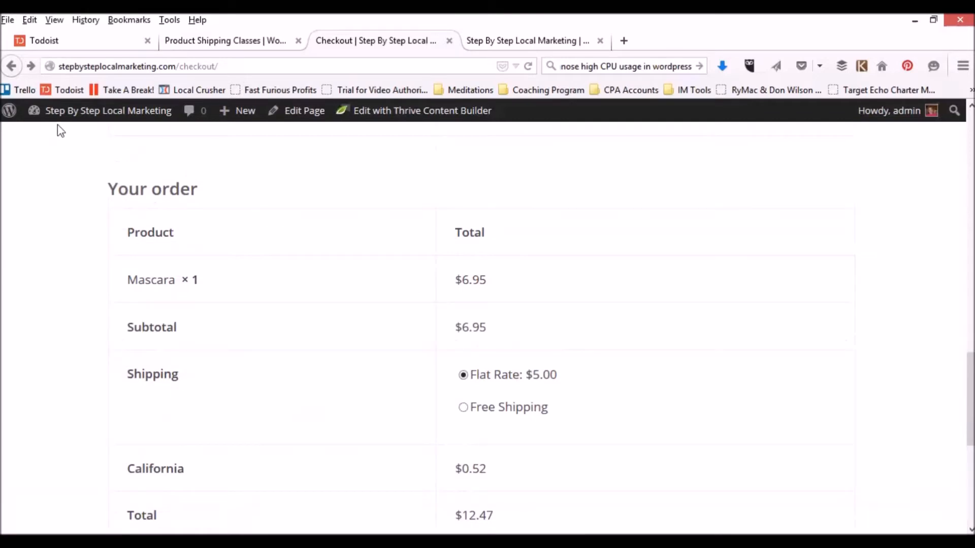
{"action": "left_click", "coordinate": [11, 66]}
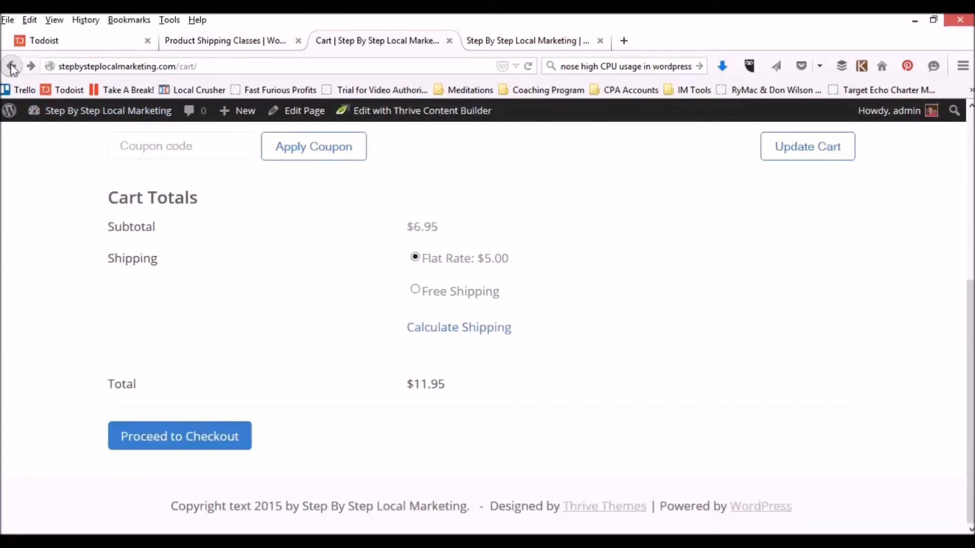
{"action": "scroll", "coordinate": [172, 279], "scroll_direction": "up", "scroll_amount": 5}
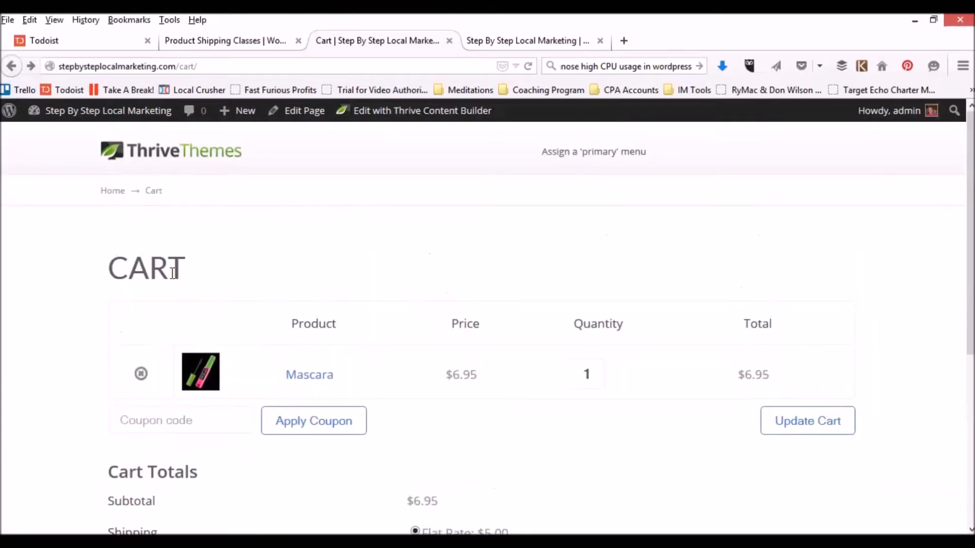
{"action": "mouse_move", "coordinate": [116, 123]}
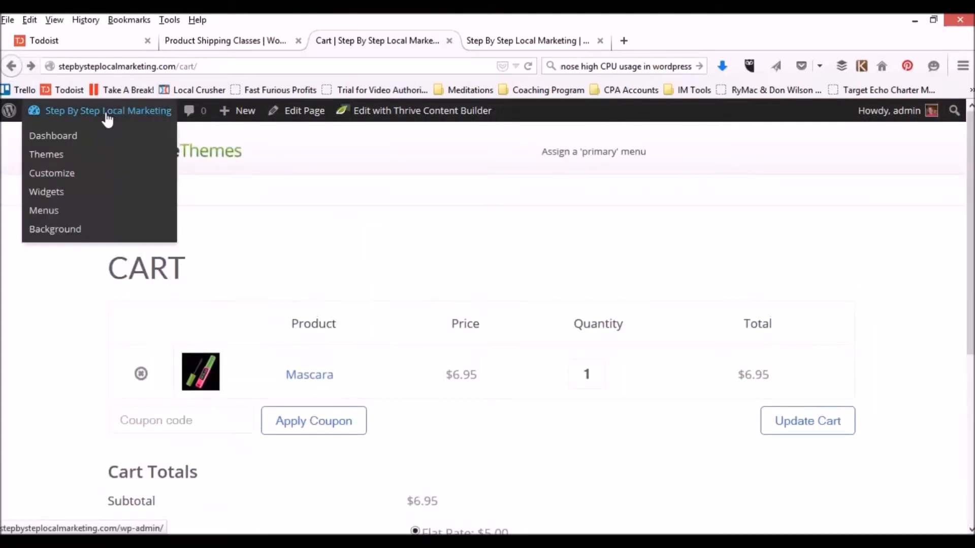
{"action": "left_click", "coordinate": [59, 140]}
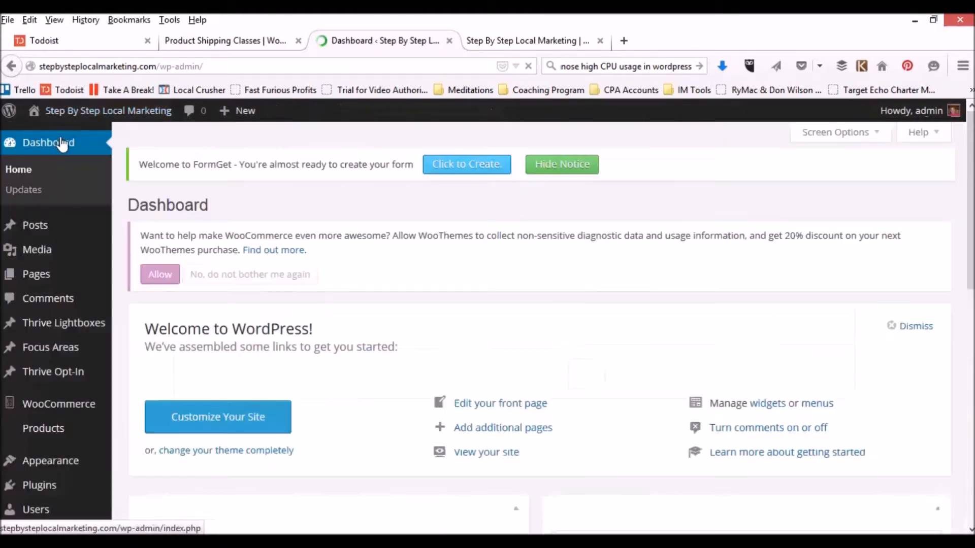
- Look over WooCommerce's orders, coupons and product settings, and open the PayPal section of the checkout settings
{"action": "left_click", "coordinate": [55, 406]}
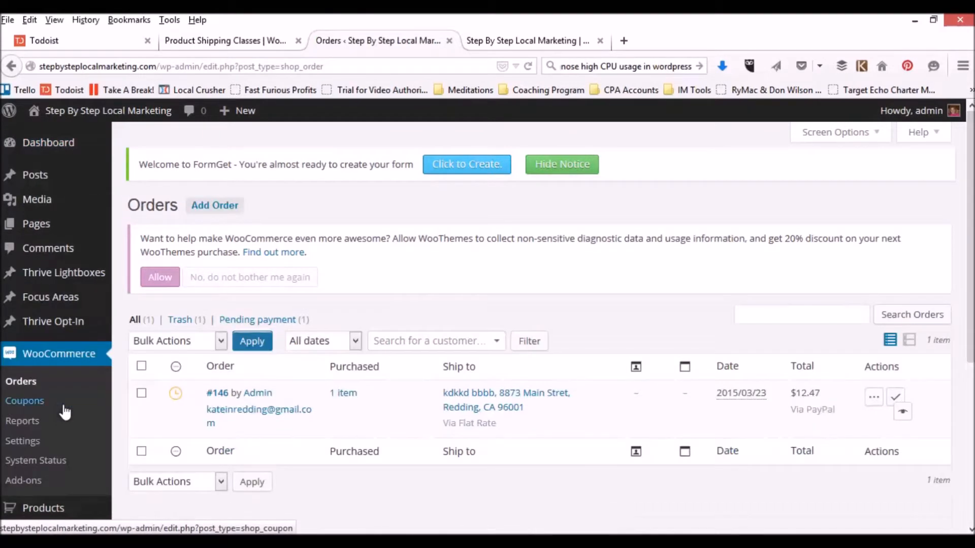
{"action": "left_click", "coordinate": [63, 406]}
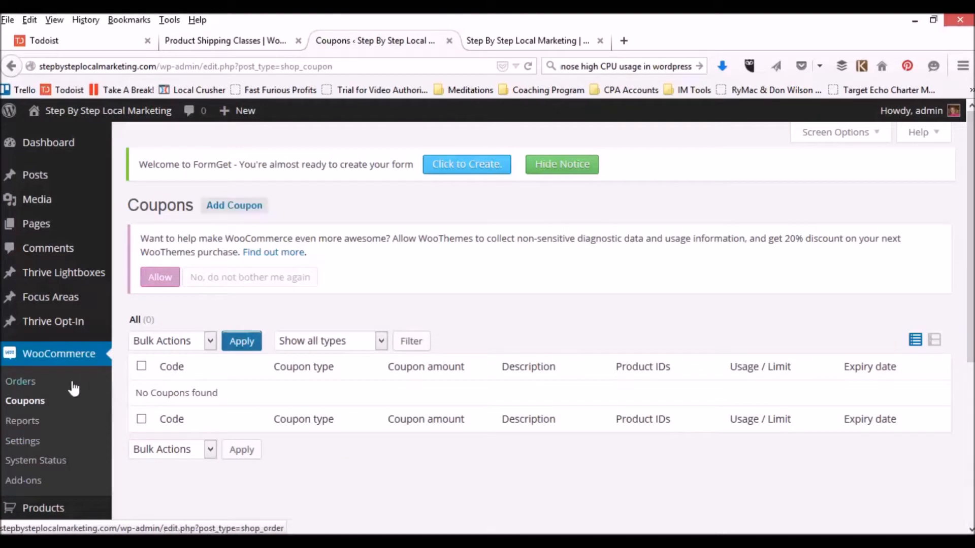
{"action": "left_click", "coordinate": [23, 442]}
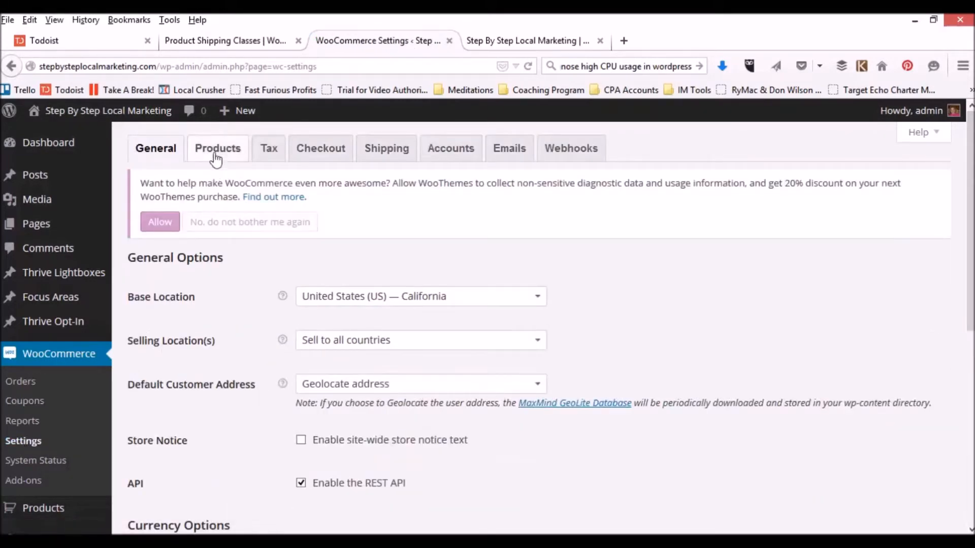
{"action": "left_click", "coordinate": [218, 154]}
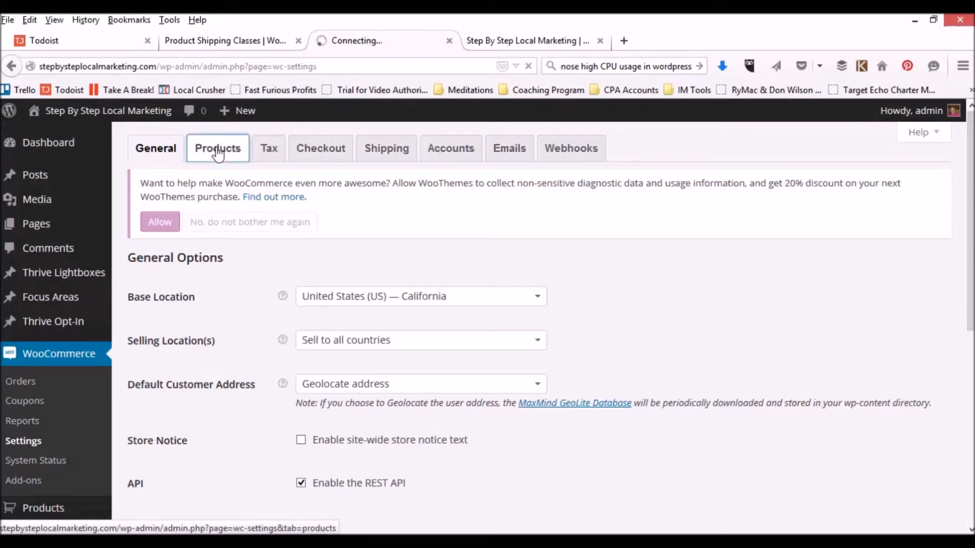
{"action": "left_click", "coordinate": [327, 153]}
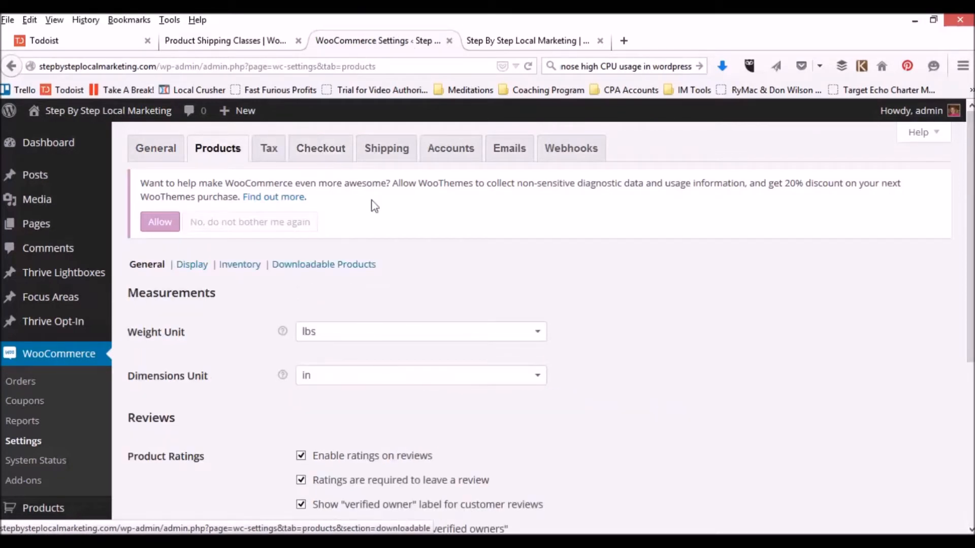
{"action": "left_click", "coordinate": [319, 152]}
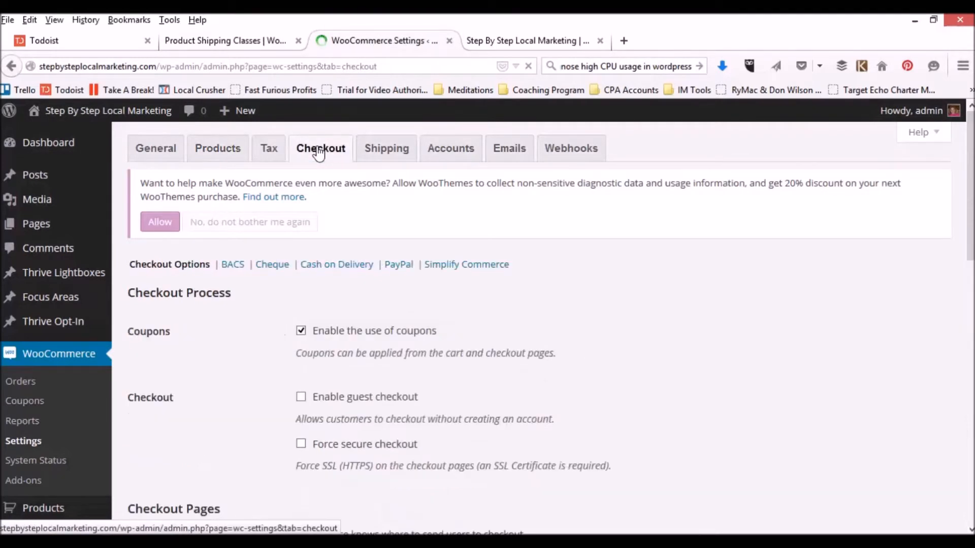
{"action": "left_click", "coordinate": [399, 266]}
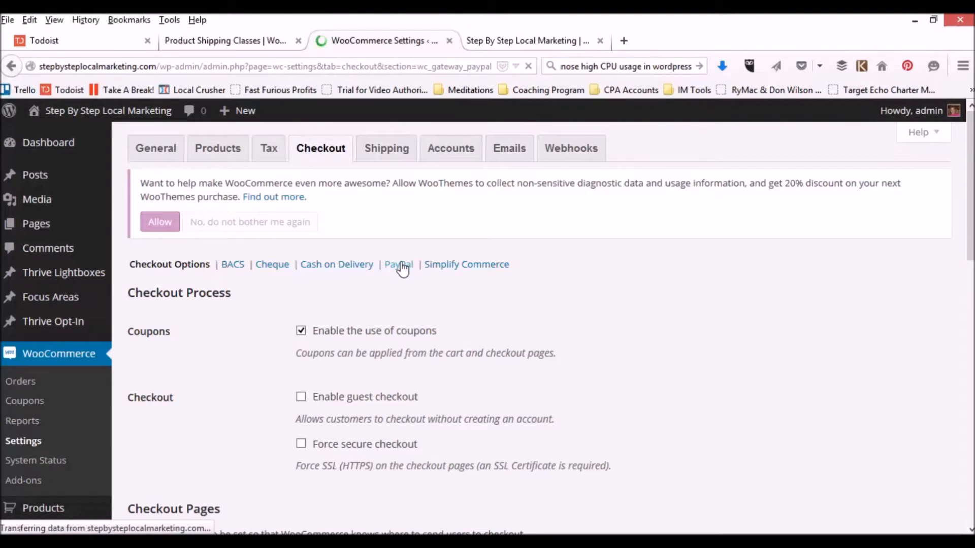
- Enter the seller's PayPal e-mail address in the PayPal gateway settings and save the changes
{"action": "scroll", "coordinate": [436, 375], "scroll_direction": "down", "scroll_amount": 3}
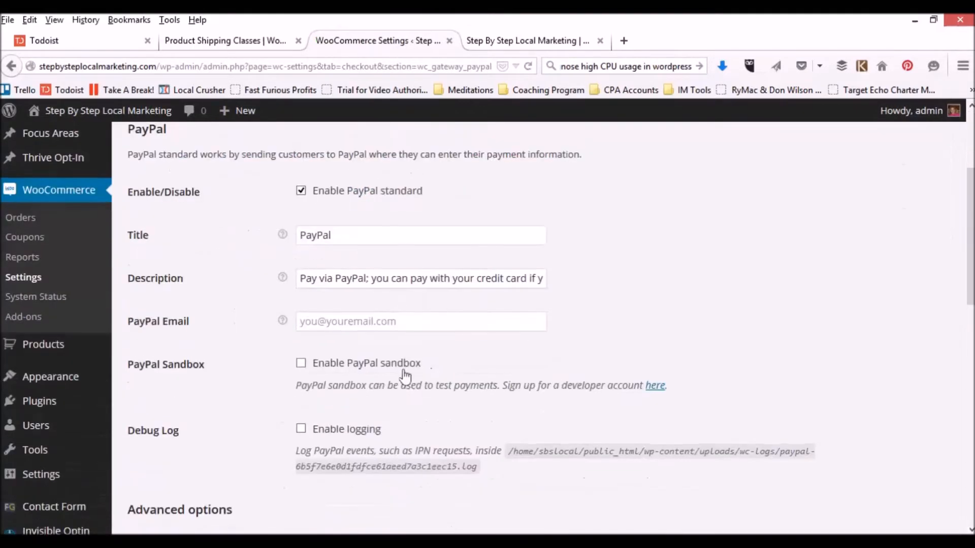
{"action": "left_click", "coordinate": [341, 323]}
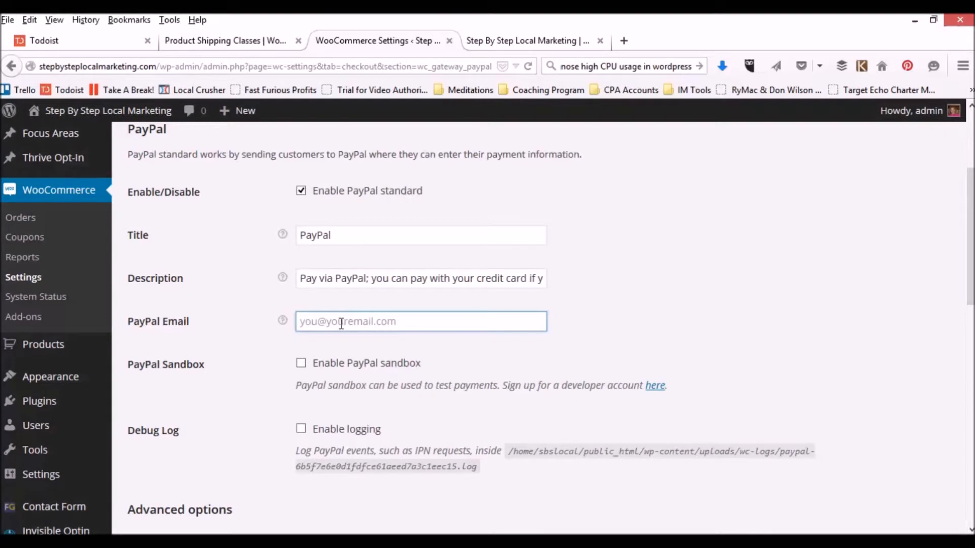
{"action": "type", "text": "kate"}
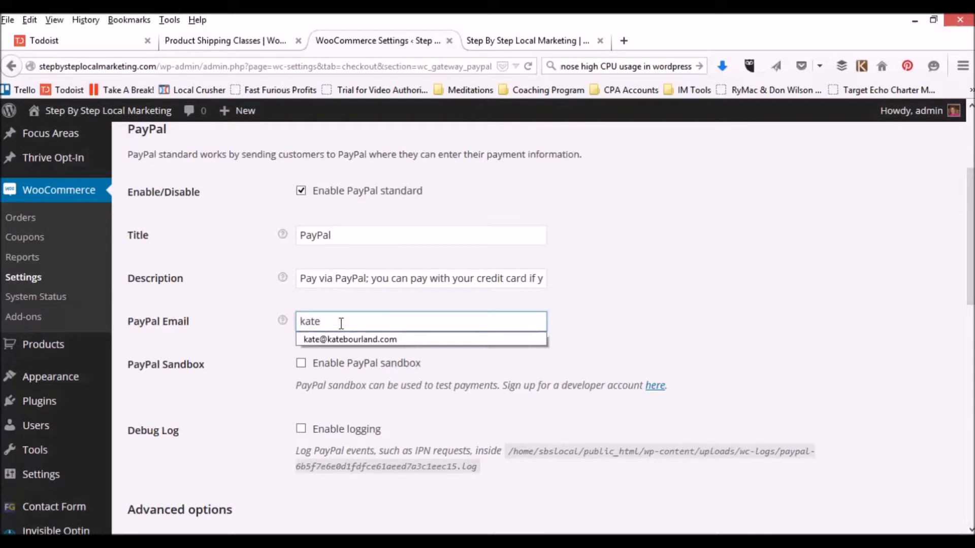
{"action": "left_click", "coordinate": [356, 339]}
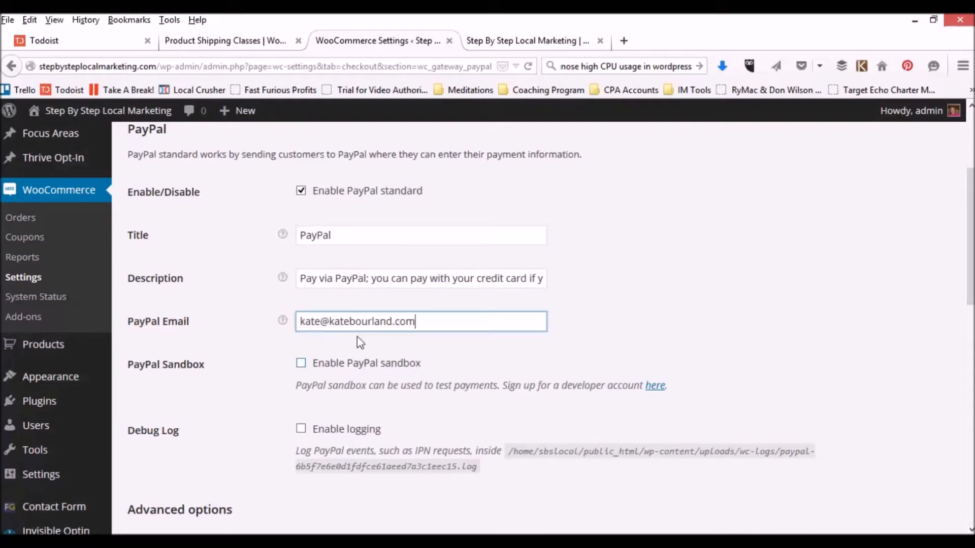
{"action": "scroll", "coordinate": [357, 337], "scroll_direction": "down", "scroll_amount": 10}
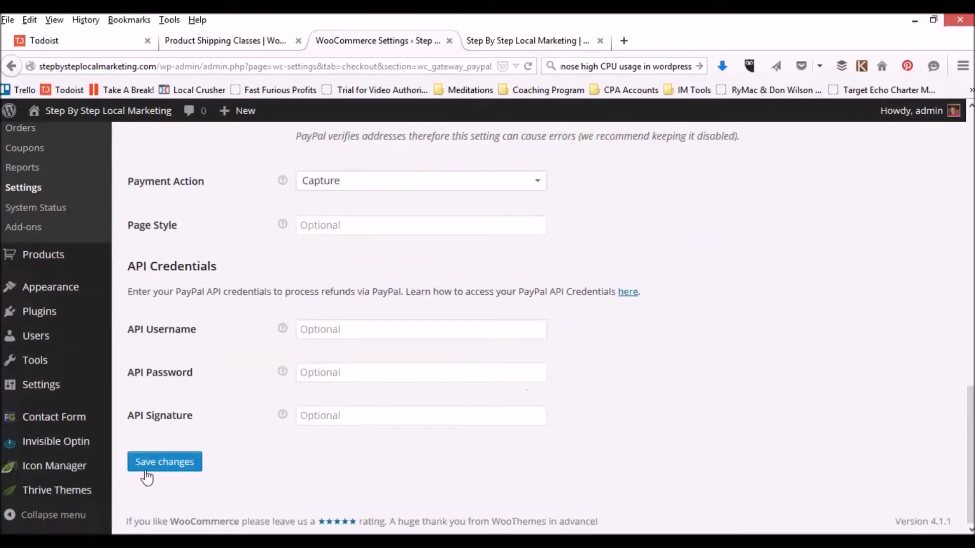
{"action": "left_click", "coordinate": [150, 467]}
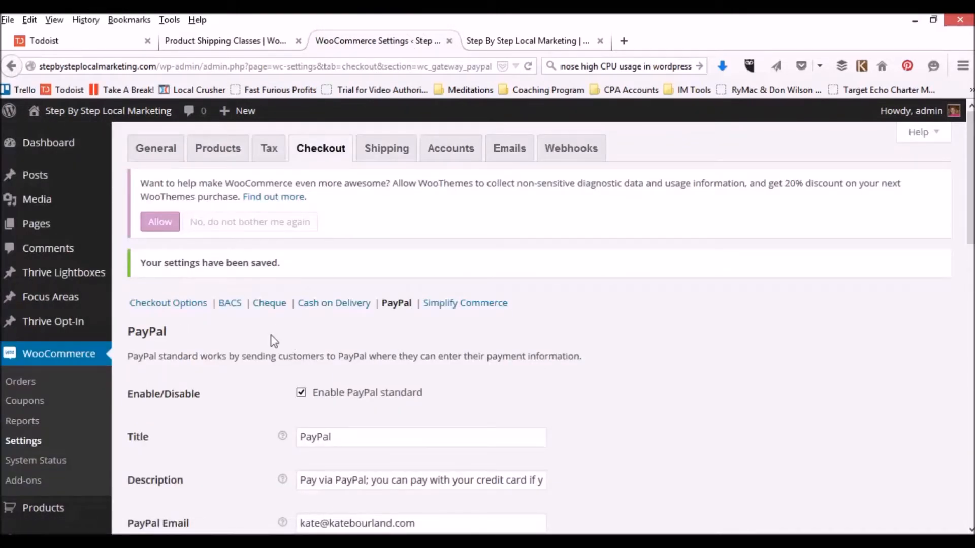
- View the published Cart page from the list of all pages and proceed to checkout with the Mascara
{"action": "mouse_move", "coordinate": [37, 225]}
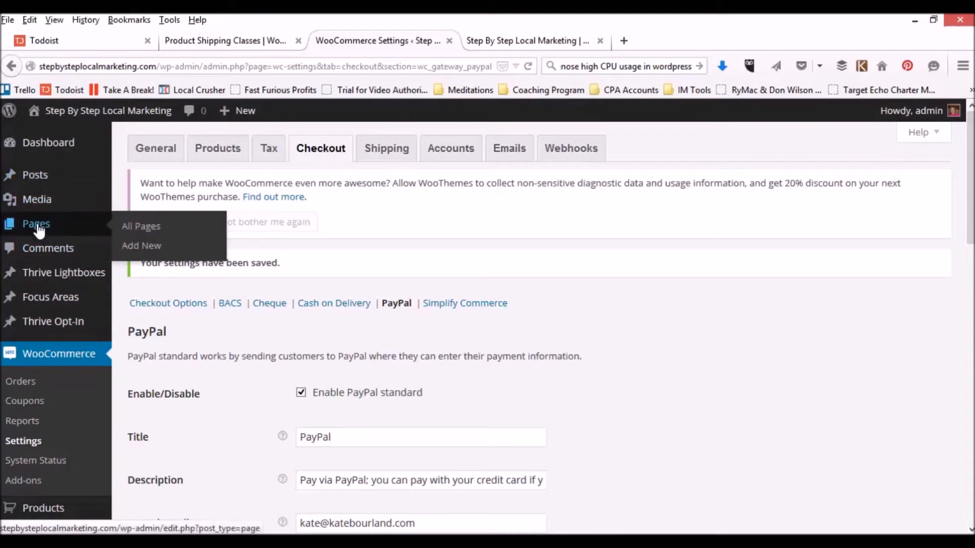
{"action": "left_click", "coordinate": [142, 227]}
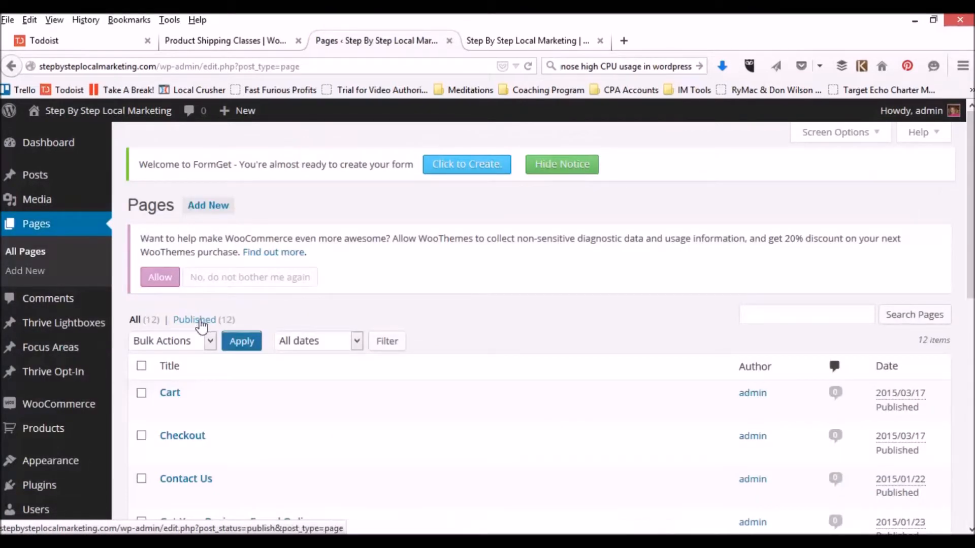
{"action": "scroll", "coordinate": [198, 325], "scroll_direction": "down", "scroll_amount": 3}
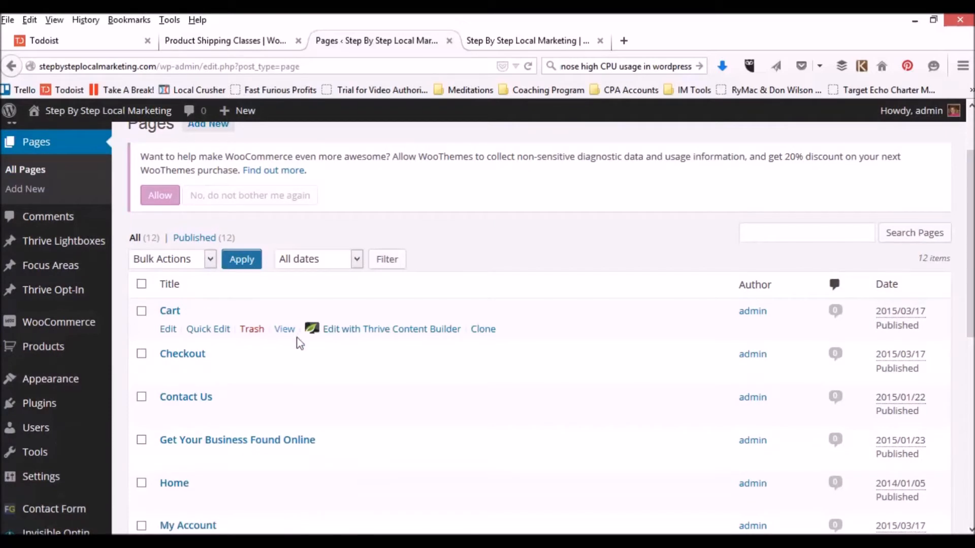
{"action": "left_click", "coordinate": [286, 330]}
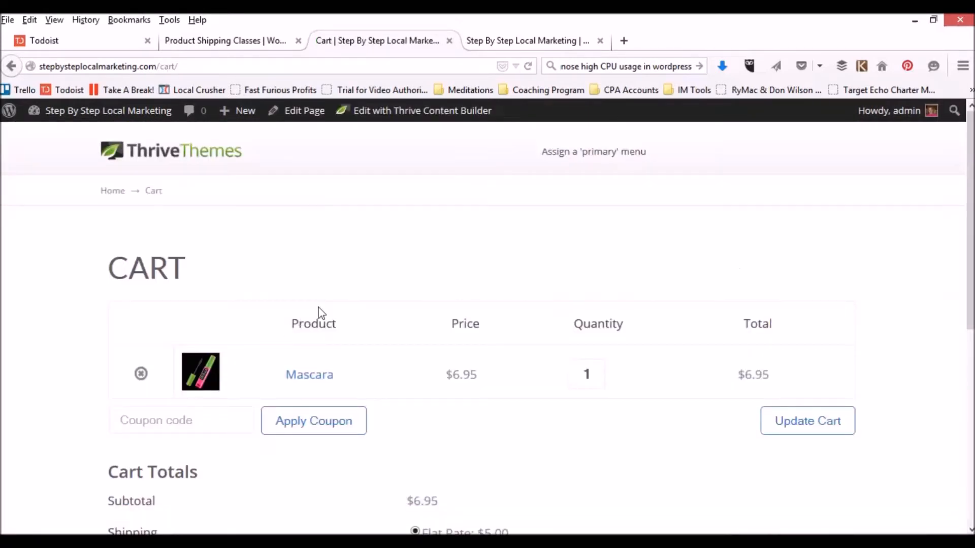
{"action": "scroll", "coordinate": [317, 315], "scroll_direction": "down", "scroll_amount": 7}
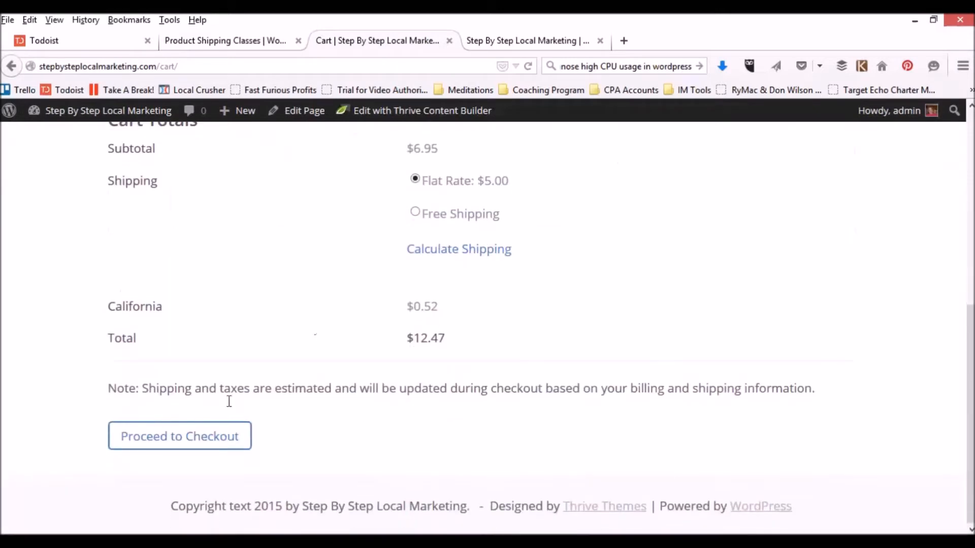
{"action": "left_click", "coordinate": [191, 439]}
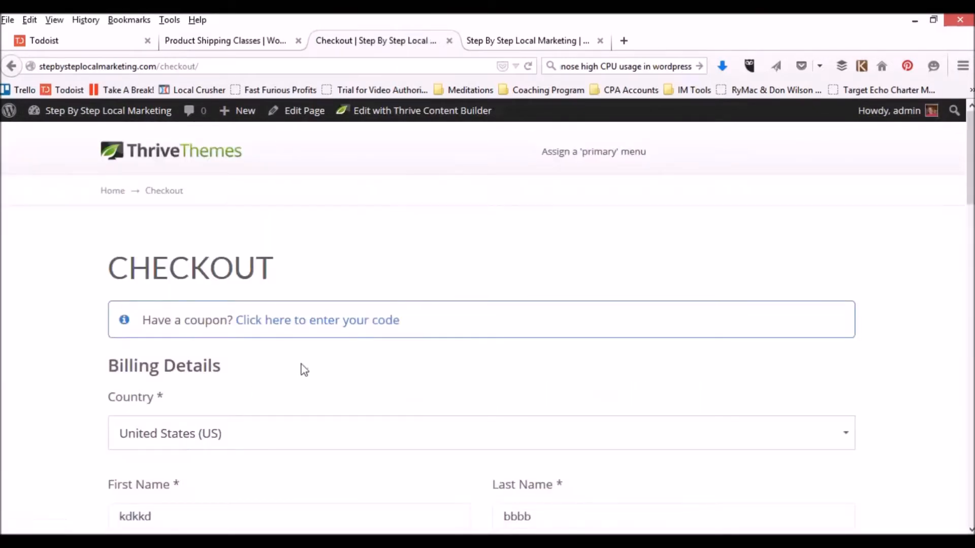
- Accept the terms & conditions at the end of the checkout page and proceed to PayPal again
{"action": "scroll", "coordinate": [300, 370], "scroll_direction": "down", "scroll_amount": 15}
{"action": "scroll", "coordinate": [293, 381], "scroll_direction": "down", "scroll_amount": 10}
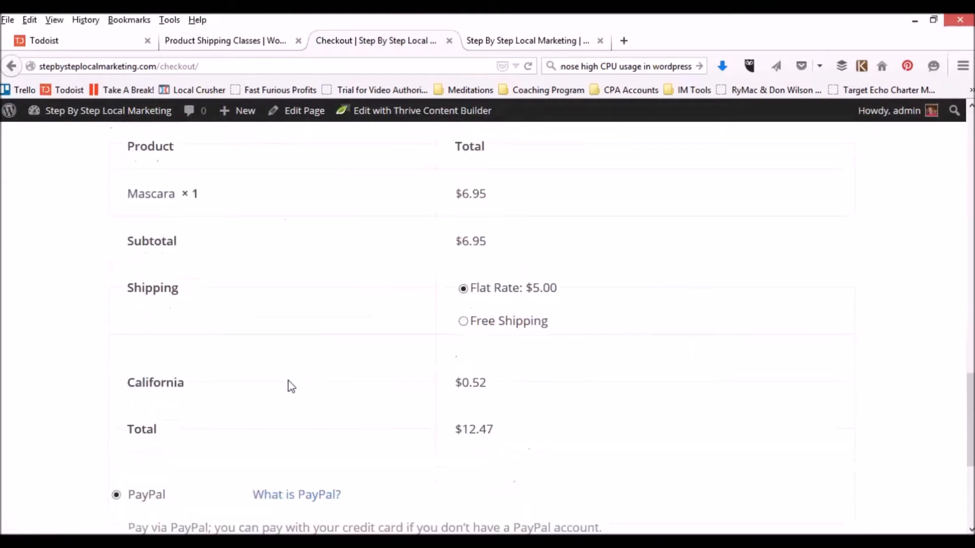
{"action": "left_click", "coordinate": [116, 419]}
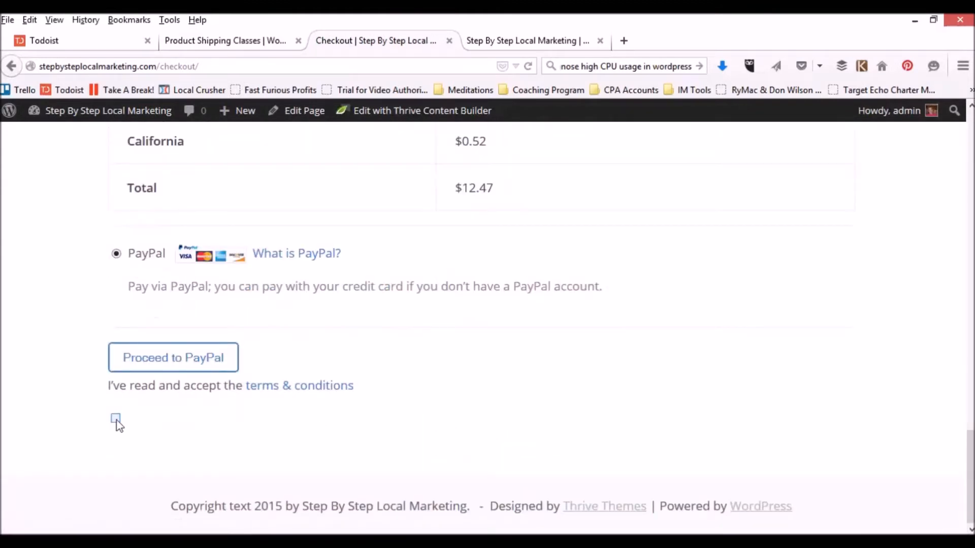
{"action": "left_click", "coordinate": [160, 361]}
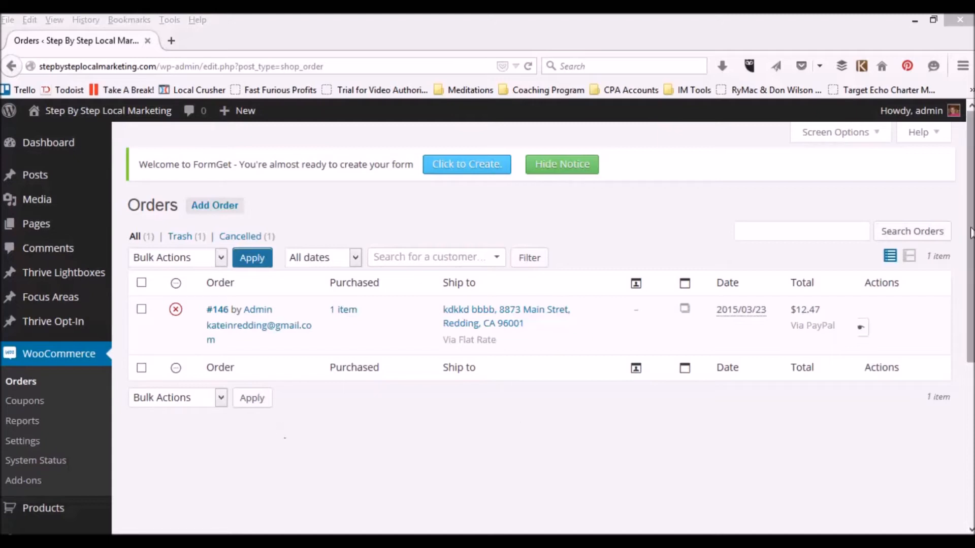
- Open a blank new-product form and look over its name, description and product data fields
{"action": "scroll", "coordinate": [361, 313], "scroll_direction": "down", "scroll_amount": 5}
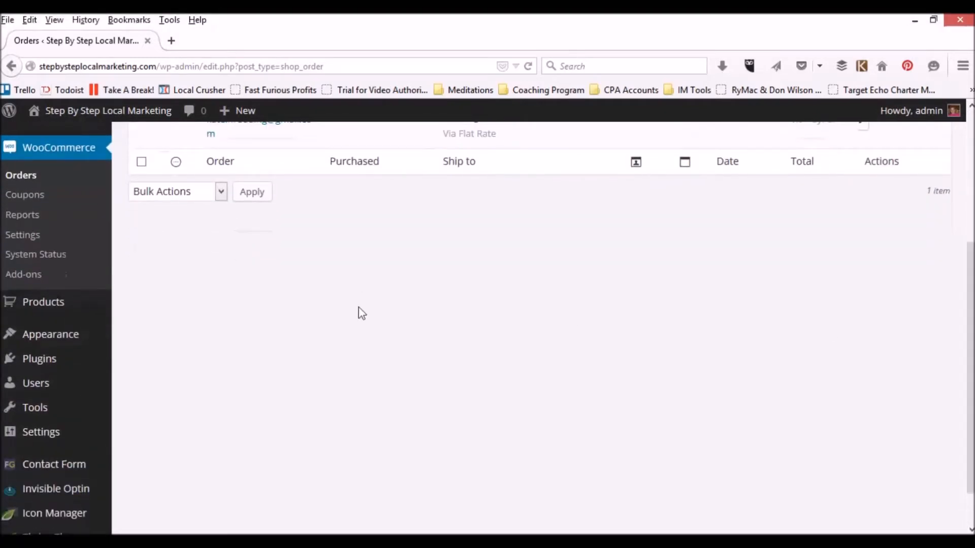
{"action": "mouse_move", "coordinate": [53, 315]}
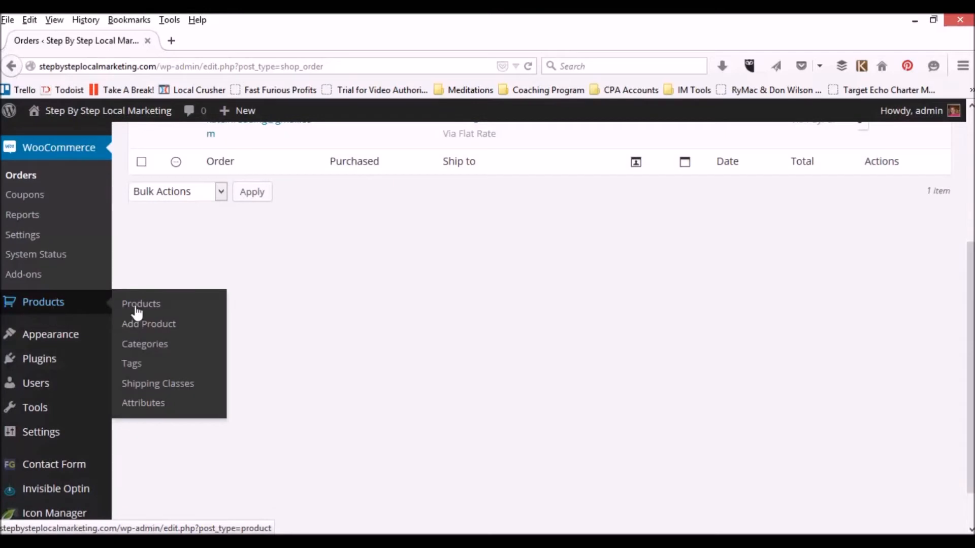
{"action": "left_click", "coordinate": [124, 327]}
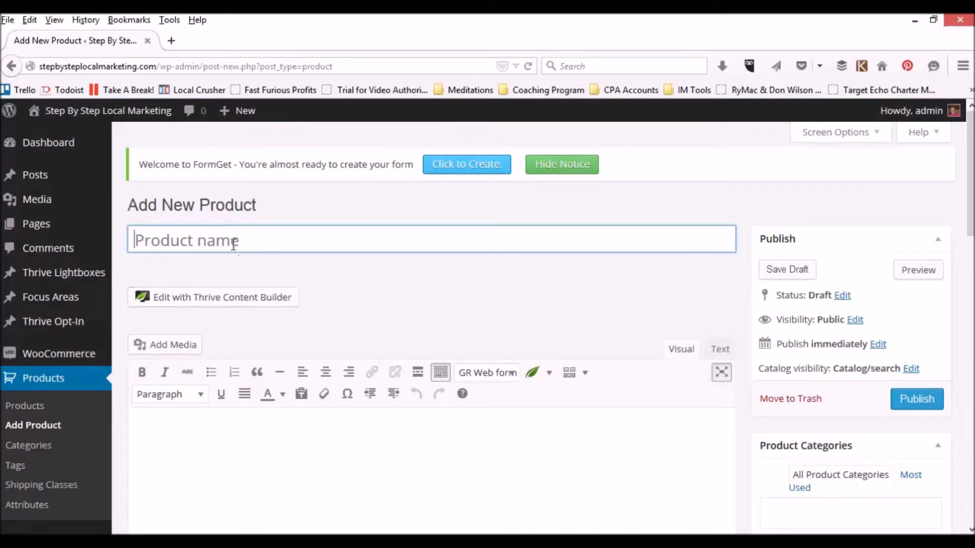
{"action": "scroll", "coordinate": [235, 247], "scroll_direction": "down", "scroll_amount": 3}
{"action": "scroll", "coordinate": [235, 248], "scroll_direction": "down", "scroll_amount": 3}
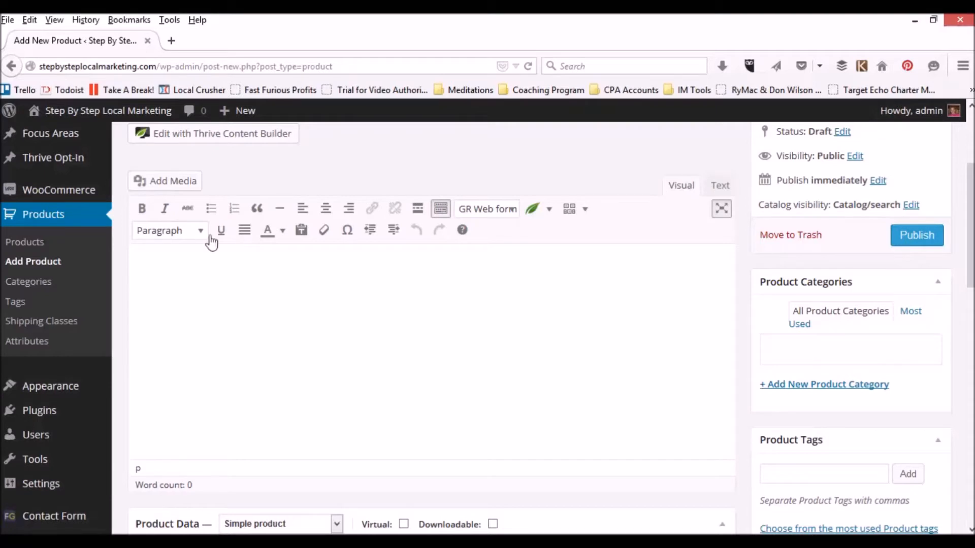
- Start a new product attribute with the name Mascara Color and the slug mascaracolor
{"action": "left_click", "coordinate": [28, 342]}
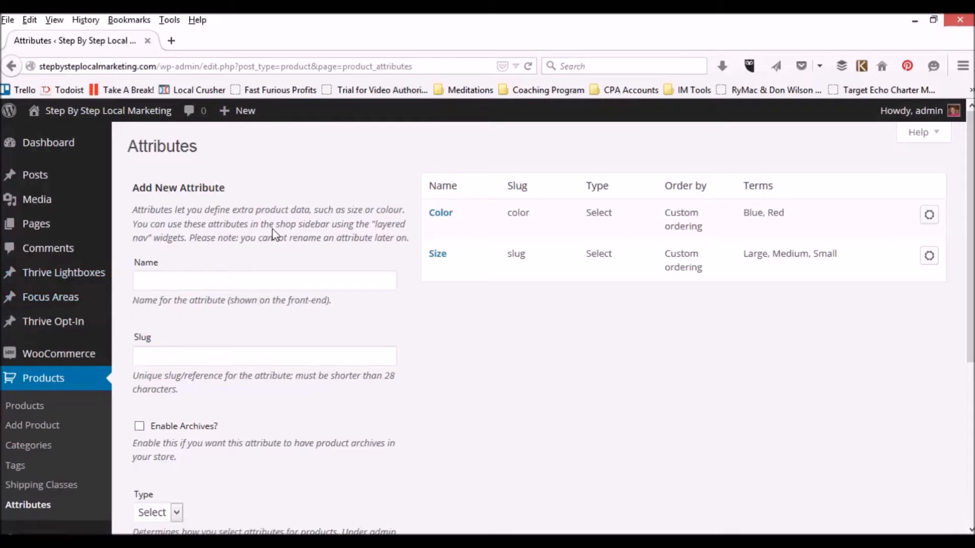
{"action": "left_click", "coordinate": [199, 280]}
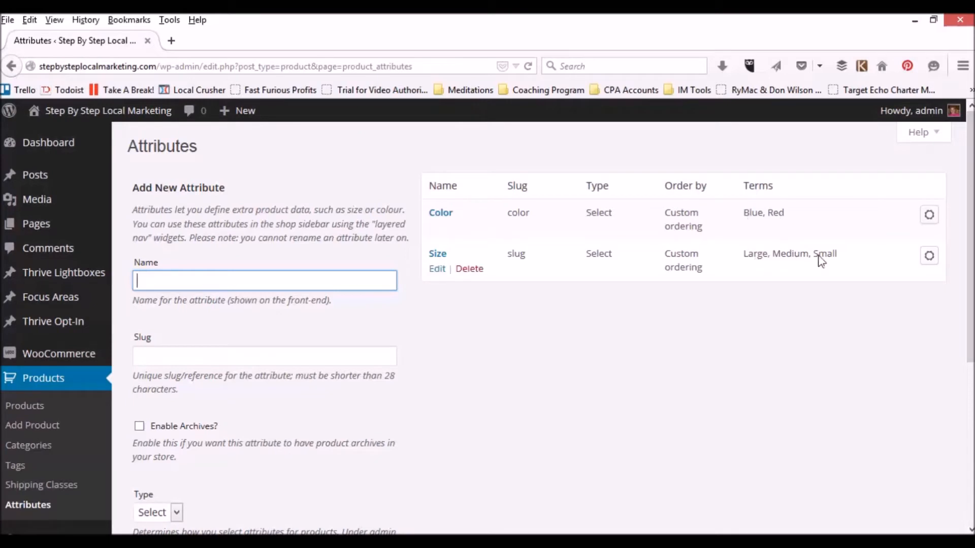
{"action": "left_click", "coordinate": [177, 280]}
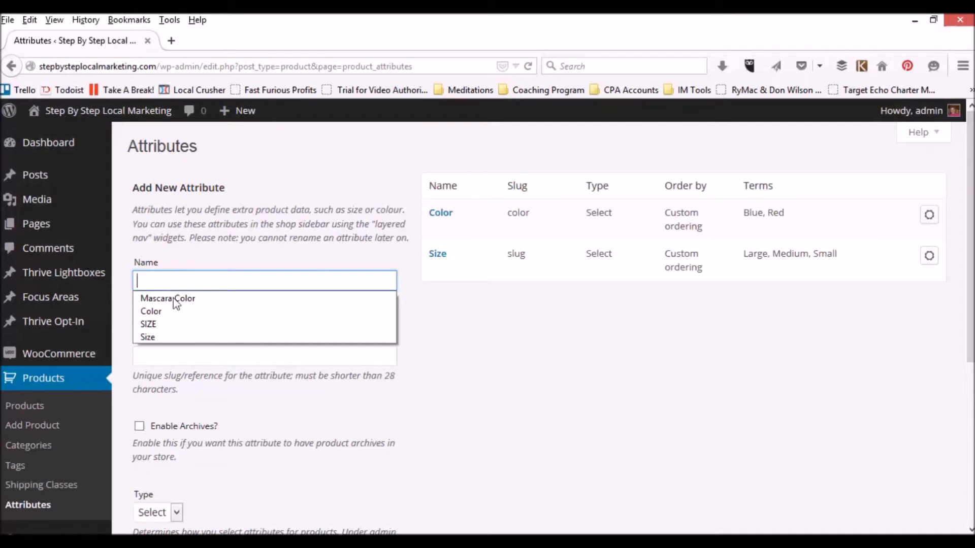
{"action": "left_click", "coordinate": [175, 301]}
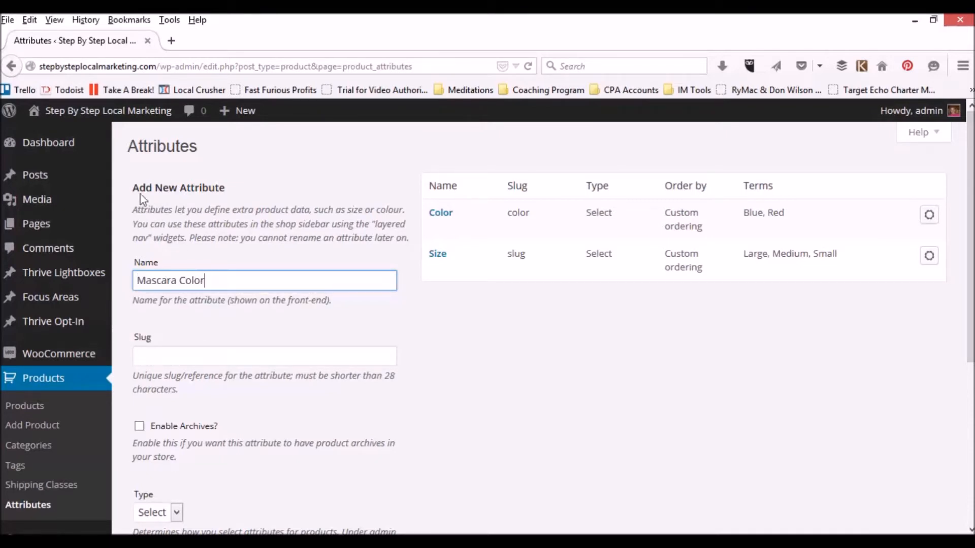
{"action": "left_click", "coordinate": [167, 354]}
{"action": "type", "text": "ma"}
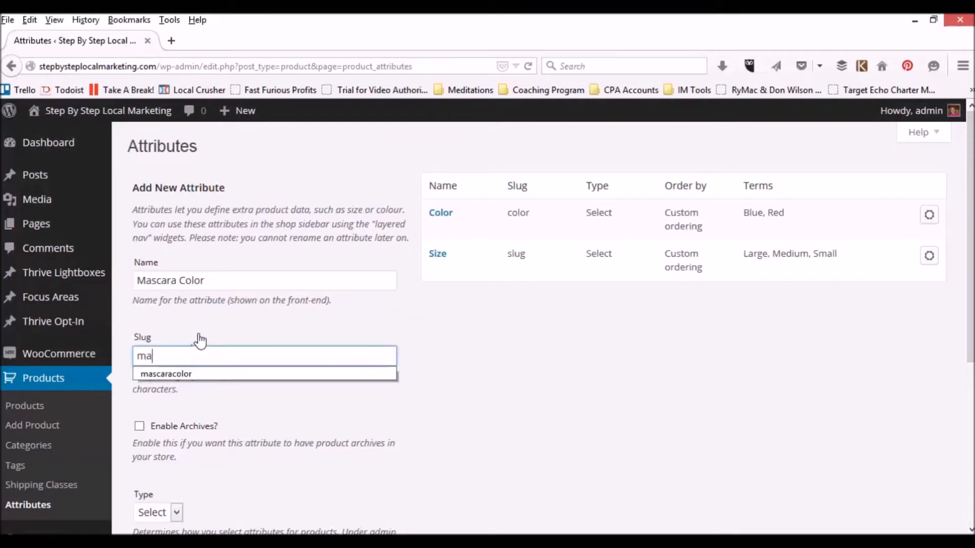
{"action": "left_click", "coordinate": [186, 375]}
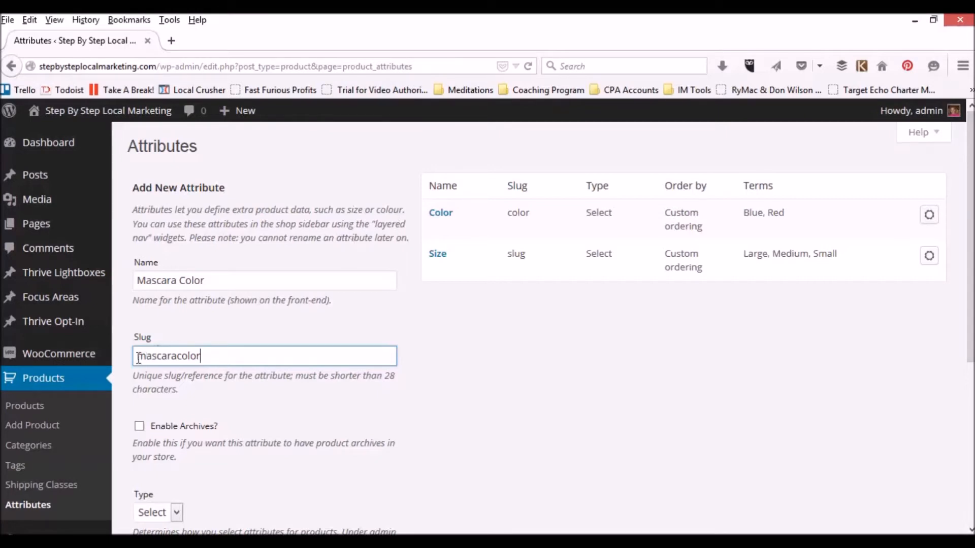
- Keep the attribute type as Select with custom ordering as default sort order, and add the attribute
{"action": "scroll", "coordinate": [274, 398], "scroll_direction": "down", "scroll_amount": 5}
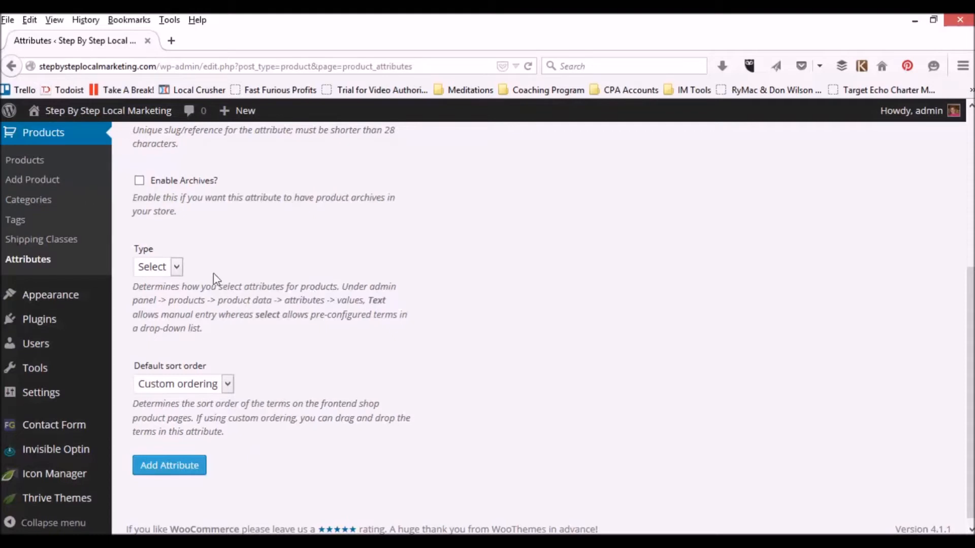
{"action": "left_click", "coordinate": [177, 267]}
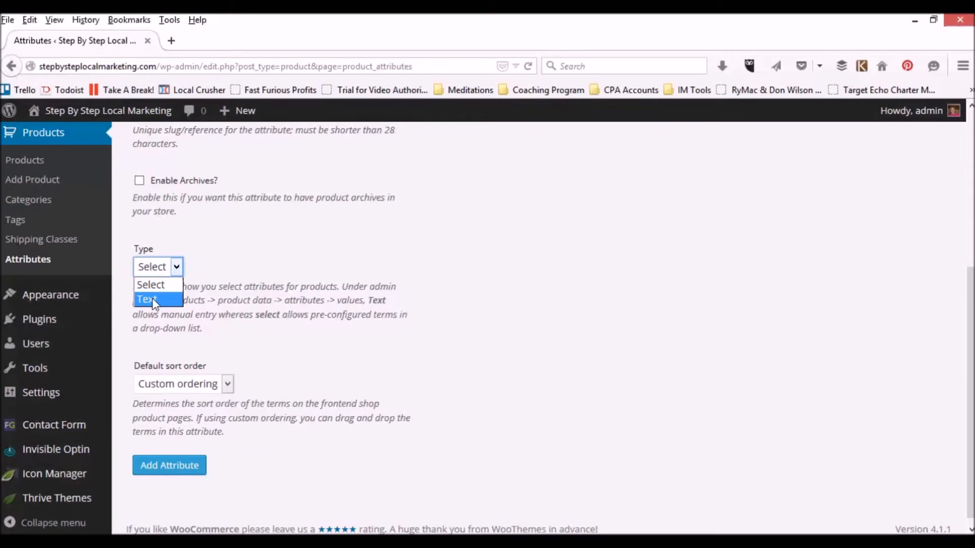
{"action": "left_click", "coordinate": [152, 285]}
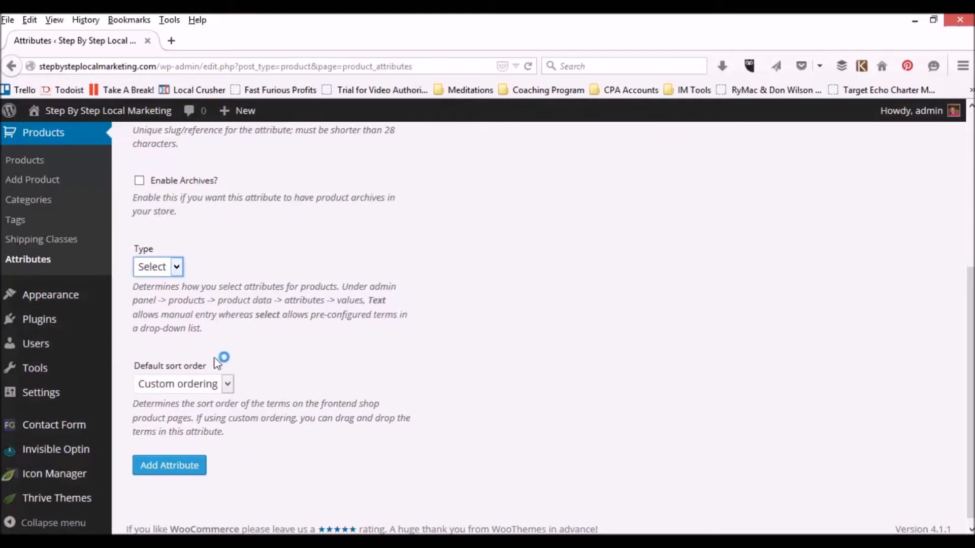
{"action": "scroll", "coordinate": [231, 378], "scroll_direction": "down", "scroll_amount": 1}
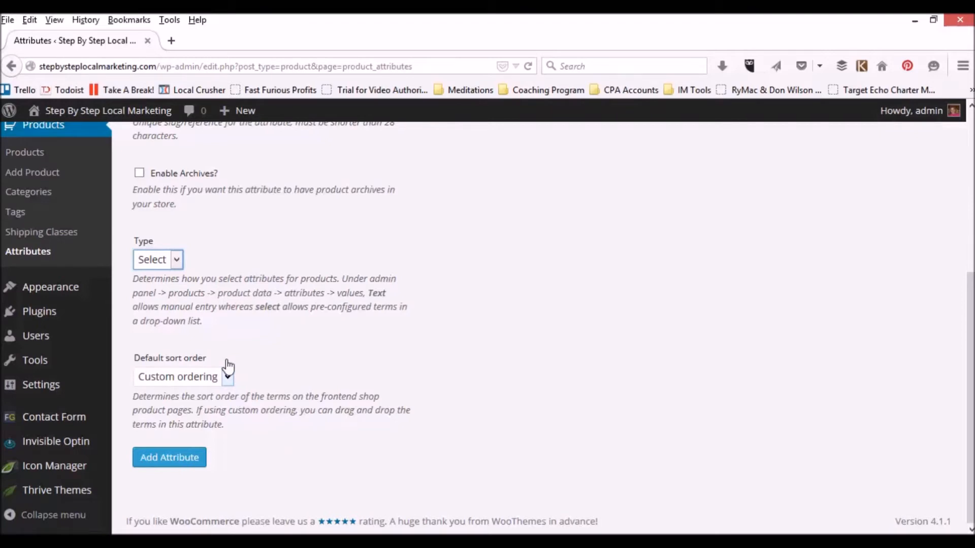
{"action": "scroll", "coordinate": [285, 386], "scroll_direction": "up", "scroll_amount": 5}
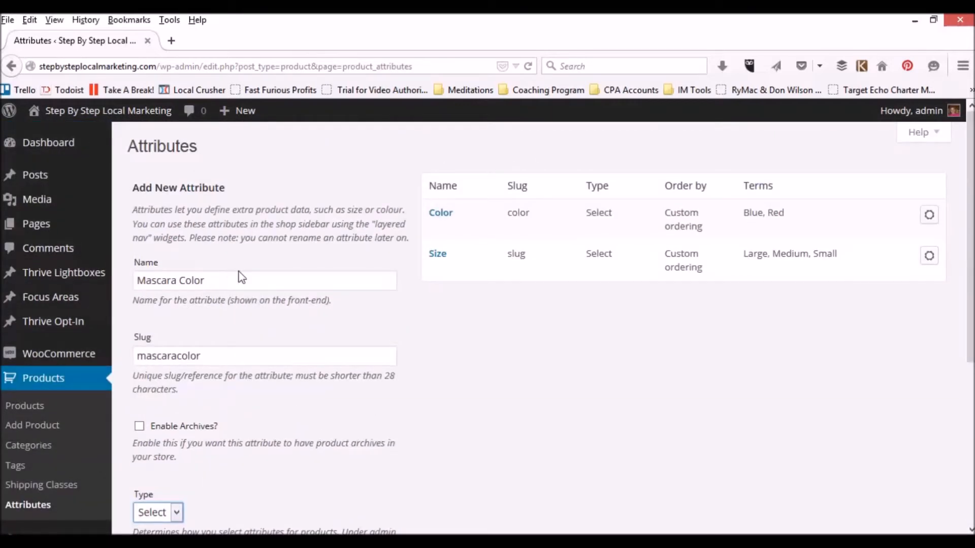
{"action": "scroll", "coordinate": [162, 352], "scroll_direction": "down", "scroll_amount": 3}
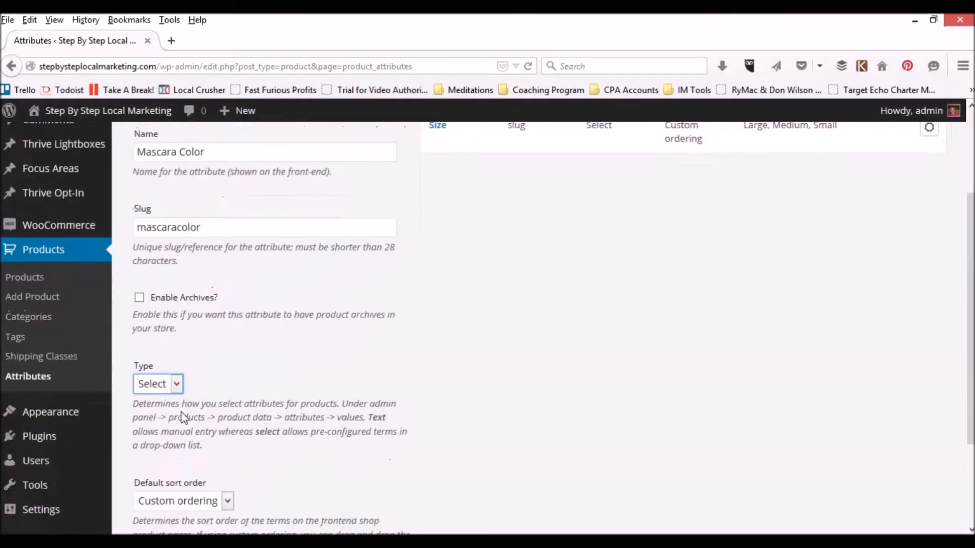
{"action": "scroll", "coordinate": [292, 421], "scroll_direction": "down", "scroll_amount": 3}
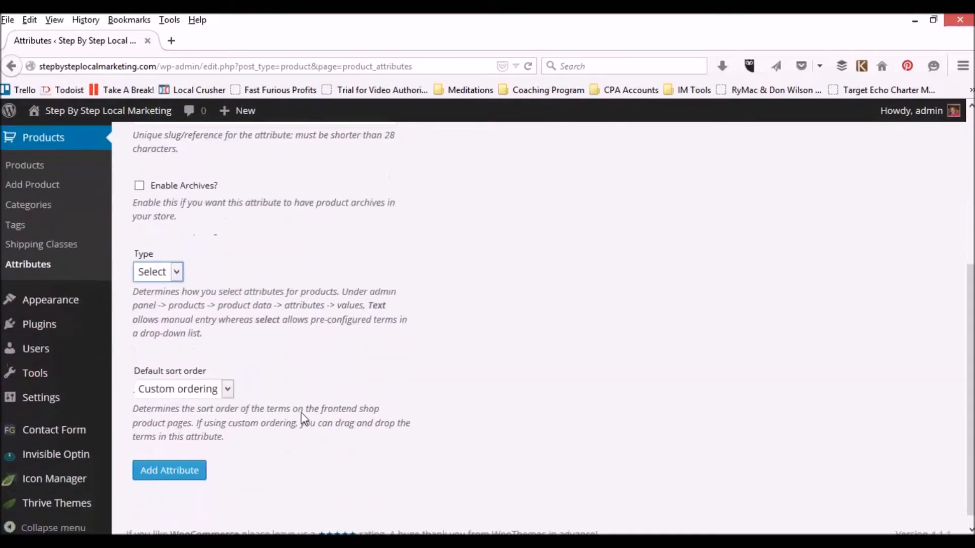
{"action": "left_click", "coordinate": [182, 466]}
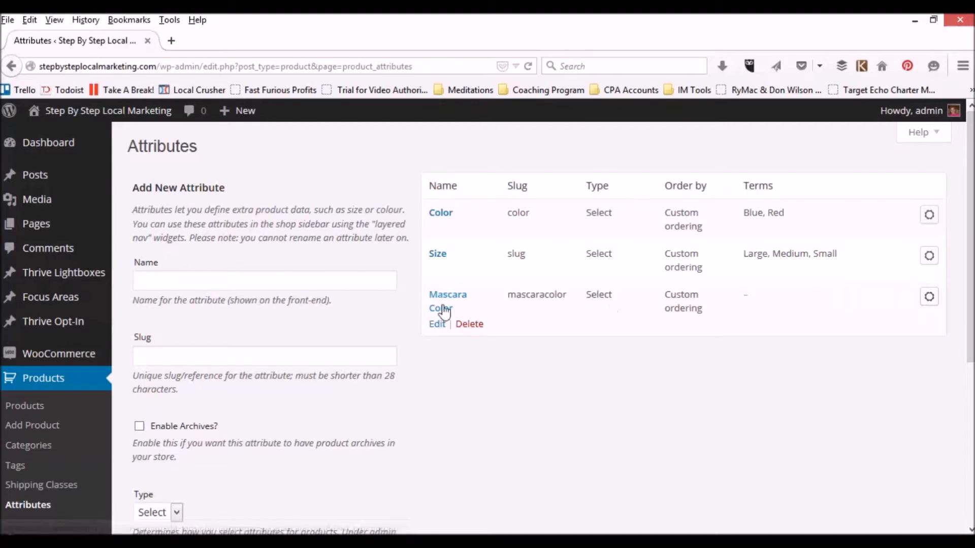
- Open the terms of the Mascara Color attribute and fill in a new term named Black with the slug black
{"action": "left_click", "coordinate": [928, 297]}
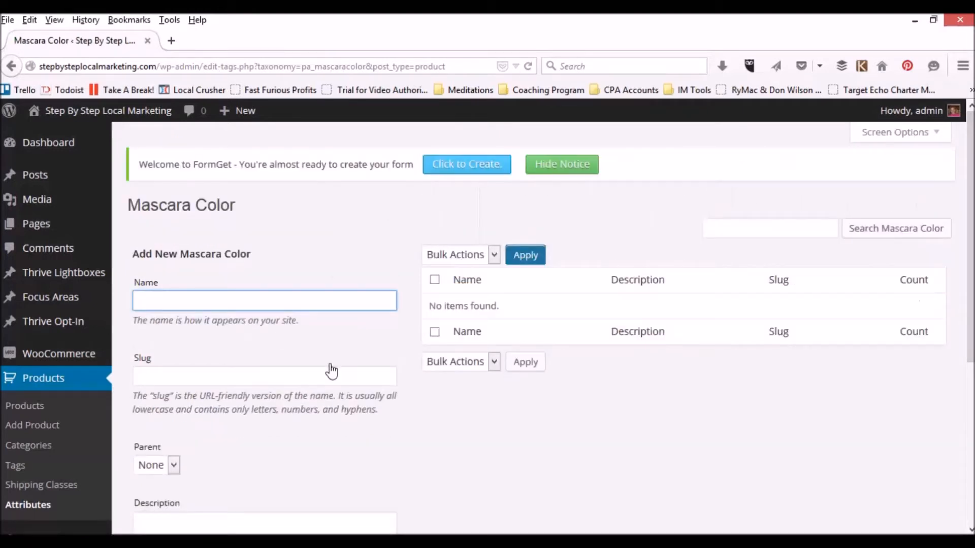
{"action": "left_click", "coordinate": [221, 302]}
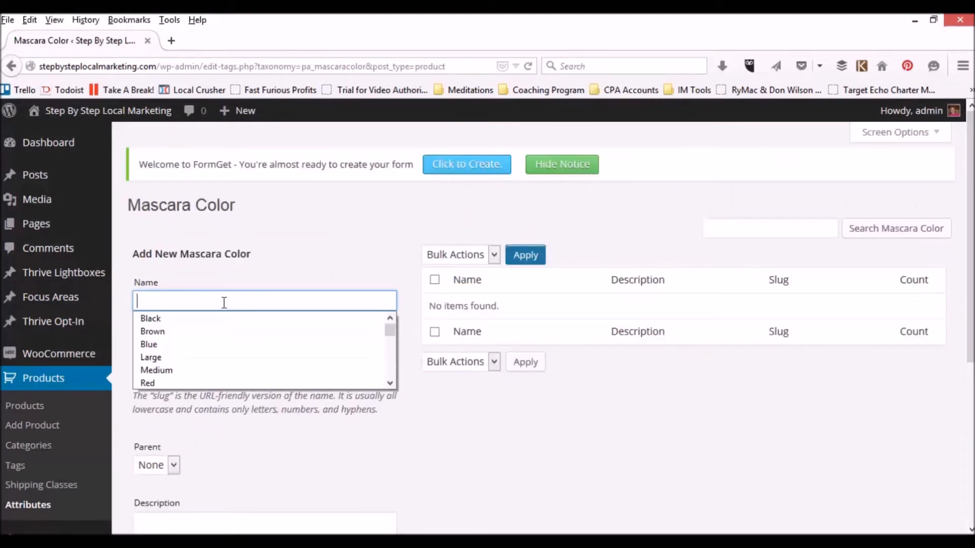
{"action": "left_click", "coordinate": [162, 318]}
{"action": "left_click", "coordinate": [168, 371]}
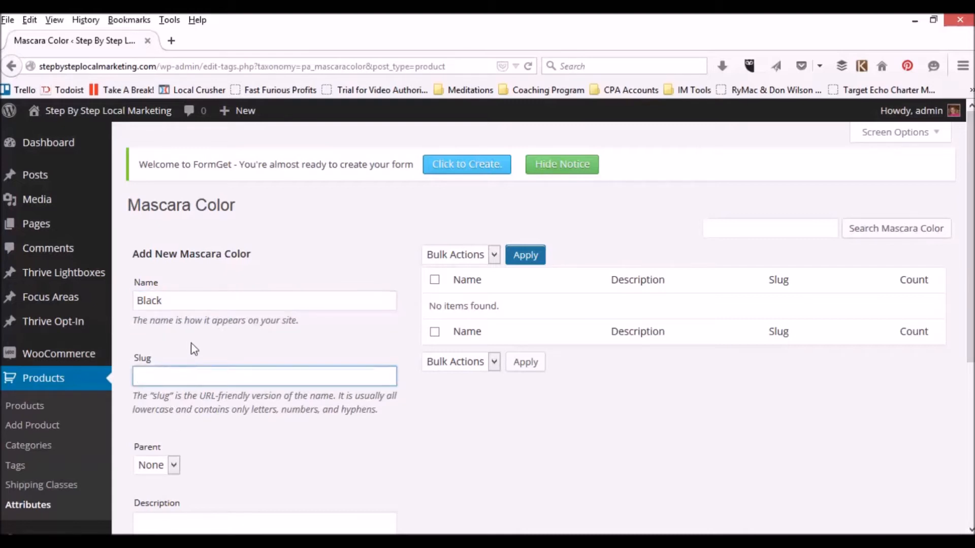
{"action": "type", "text": "black"}
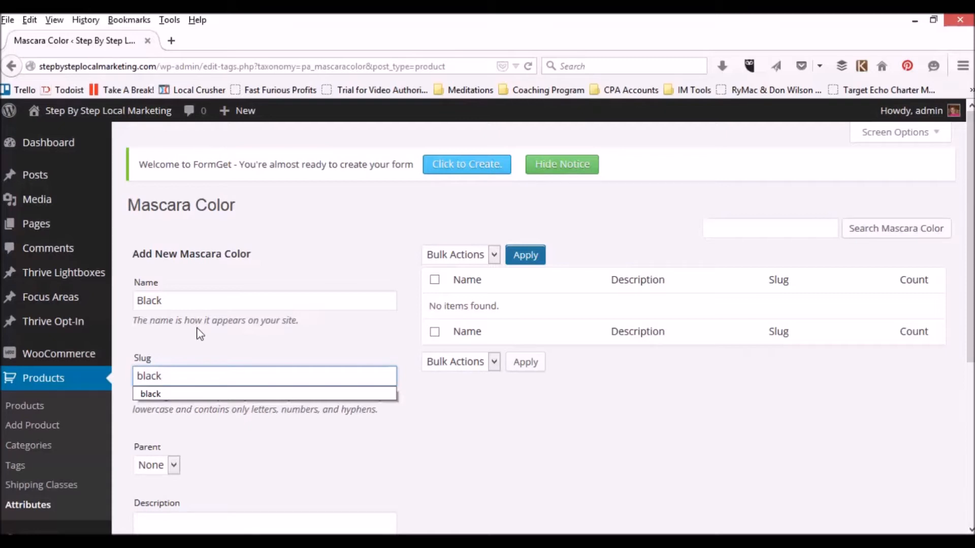
{"action": "left_click", "coordinate": [156, 395]}
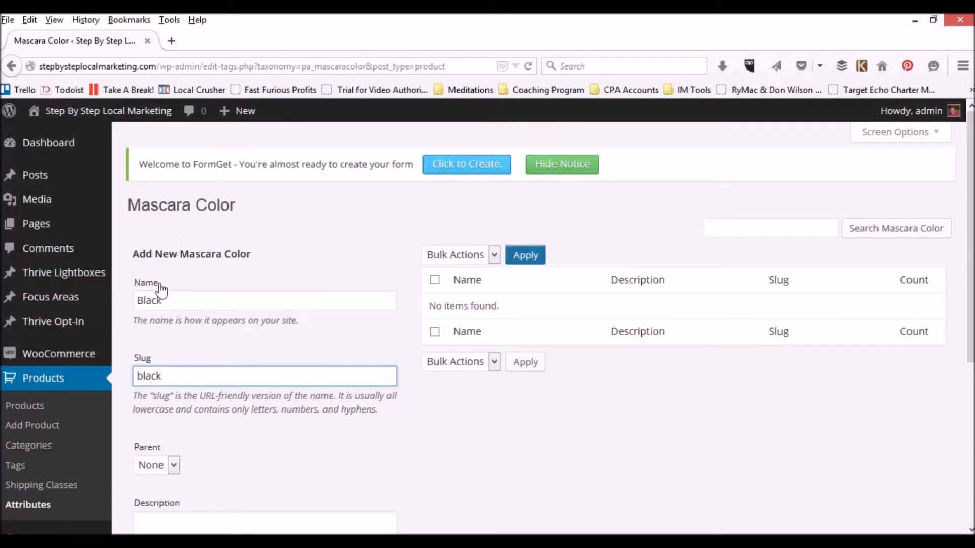
- Leave the parent of the Black term as None and add it to Mascara Color
{"action": "scroll", "coordinate": [192, 323], "scroll_direction": "down", "scroll_amount": 3}
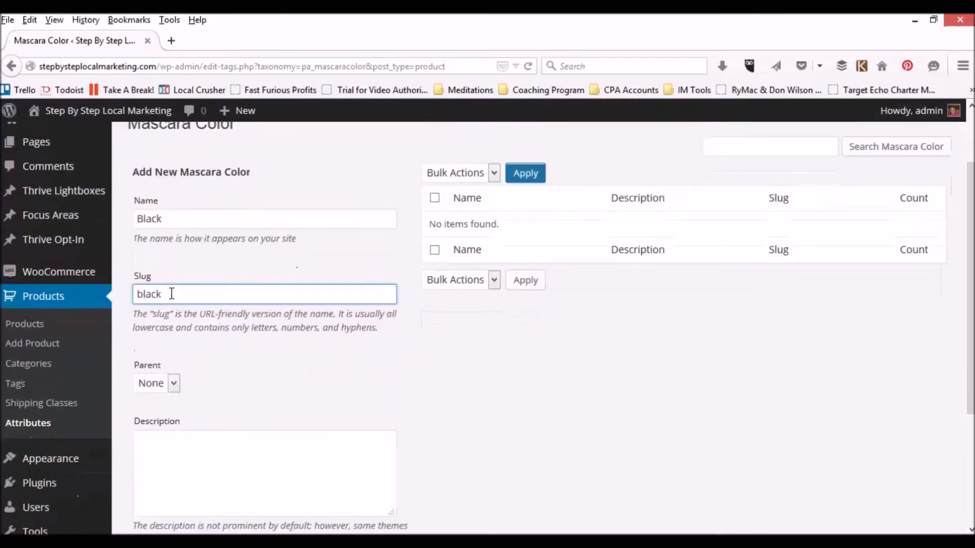
{"action": "scroll", "coordinate": [214, 376], "scroll_direction": "down", "scroll_amount": 5}
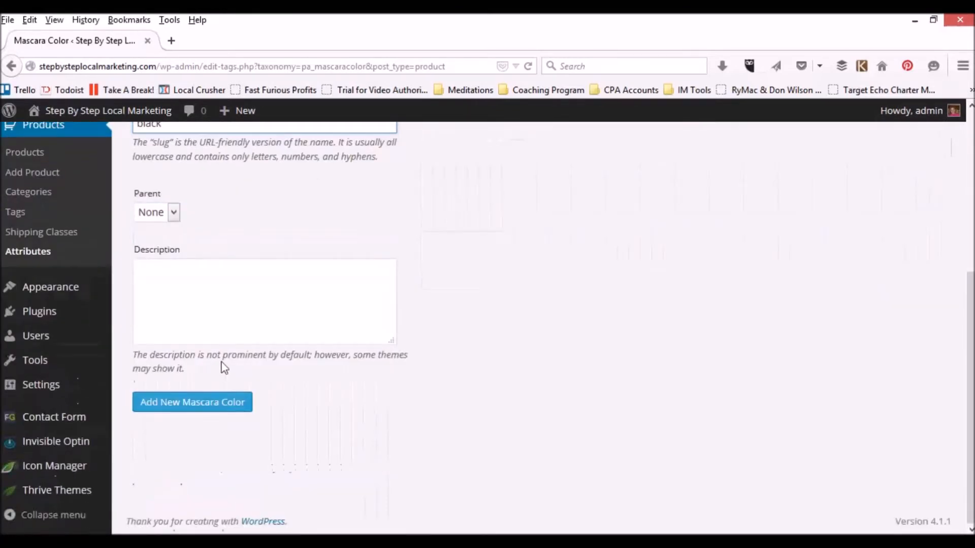
{"action": "left_click", "coordinate": [172, 215]}
{"action": "left_click", "coordinate": [172, 214]}
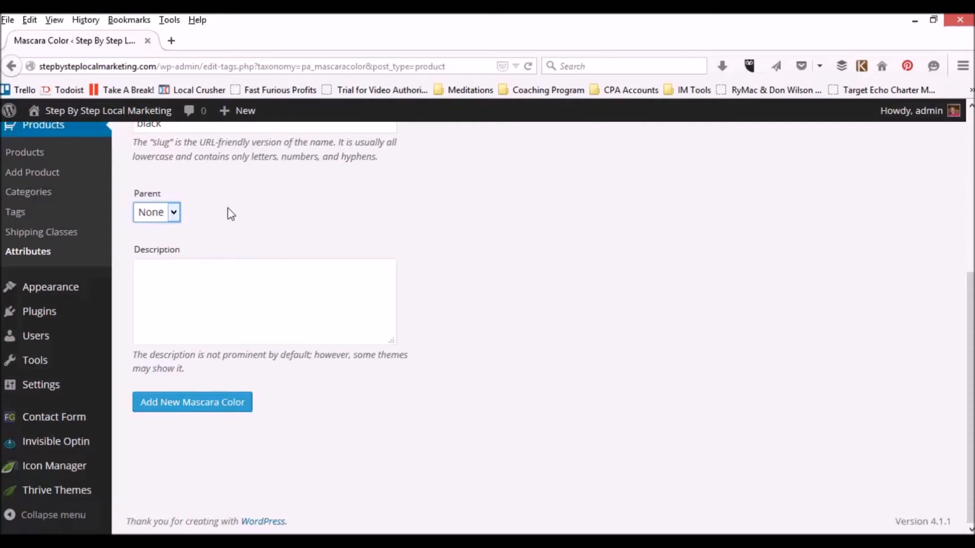
{"action": "scroll", "coordinate": [490, 294], "scroll_direction": "up", "scroll_amount": 3}
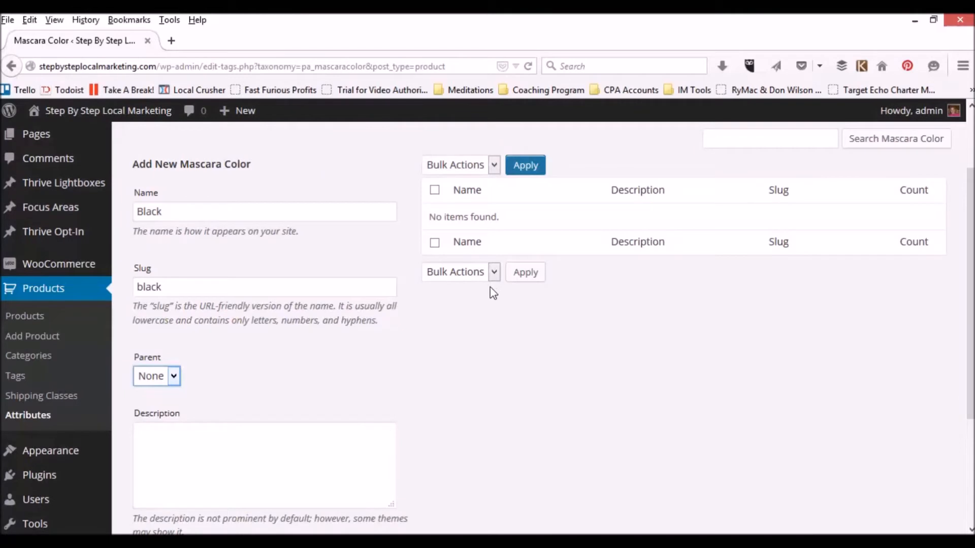
{"action": "scroll", "coordinate": [491, 293], "scroll_direction": "down", "scroll_amount": 2}
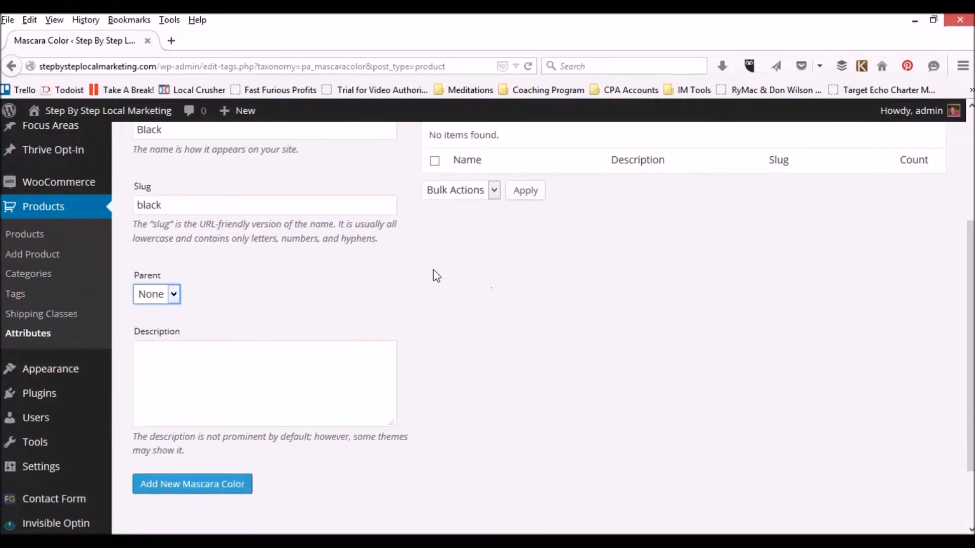
{"action": "left_click", "coordinate": [186, 486]}
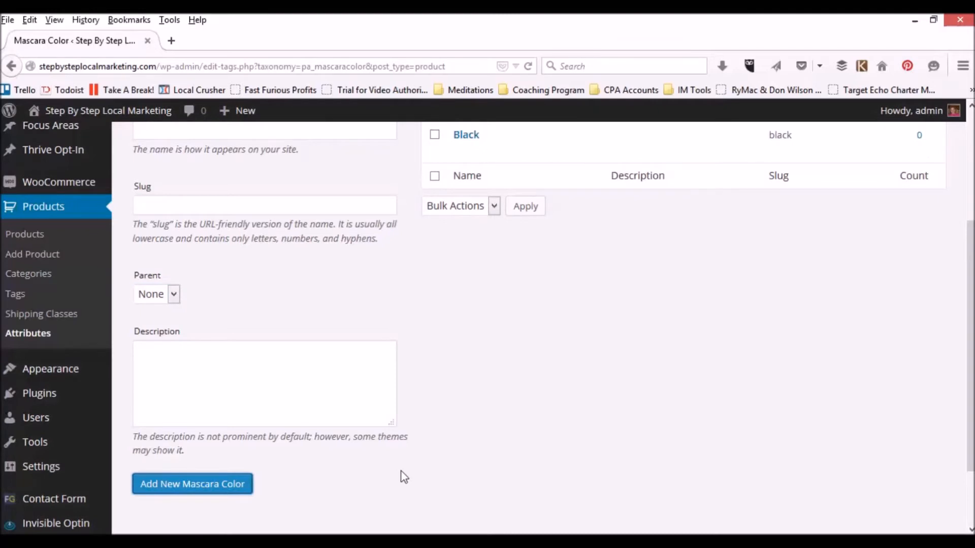
{"action": "scroll", "coordinate": [735, 427], "scroll_direction": "up", "scroll_amount": 4}
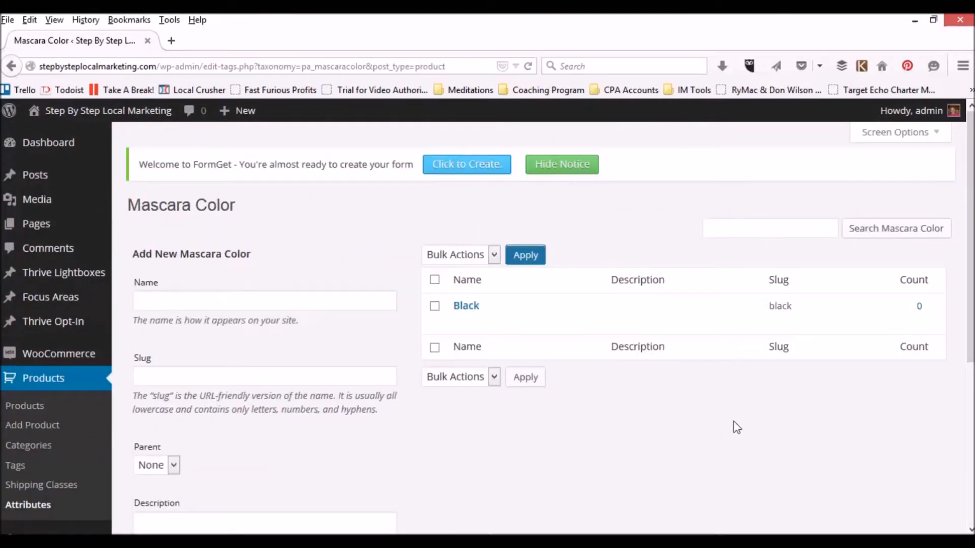
- Reopen the Mascara Color terms from the attributes list and add the term Brown with the slug brown
{"action": "scroll", "coordinate": [736, 427], "scroll_direction": "down", "scroll_amount": 3}
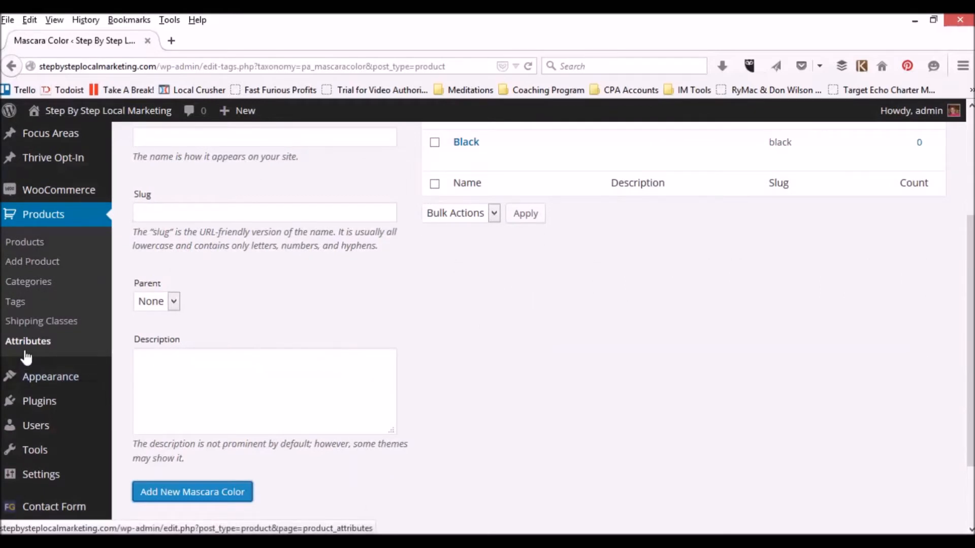
{"action": "left_click", "coordinate": [25, 353]}
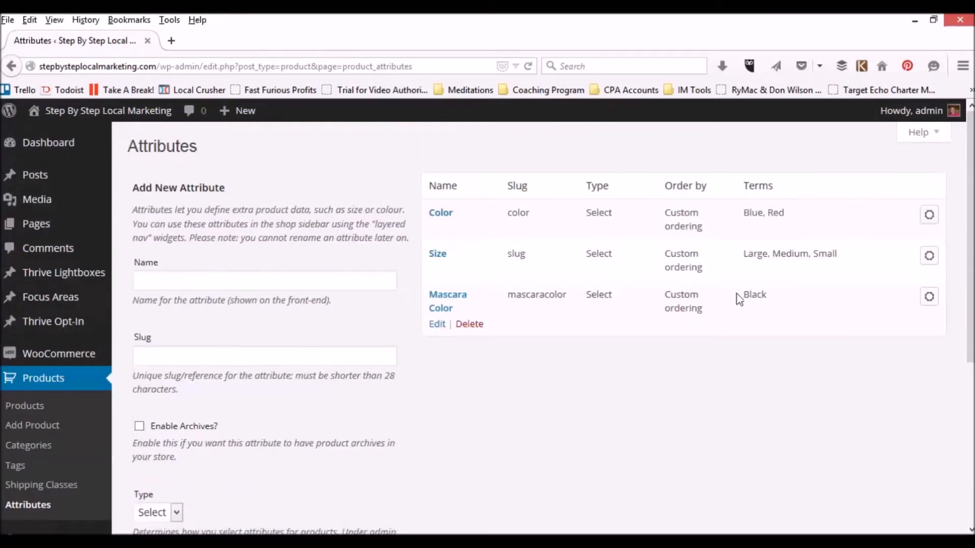
{"action": "left_click", "coordinate": [930, 299]}
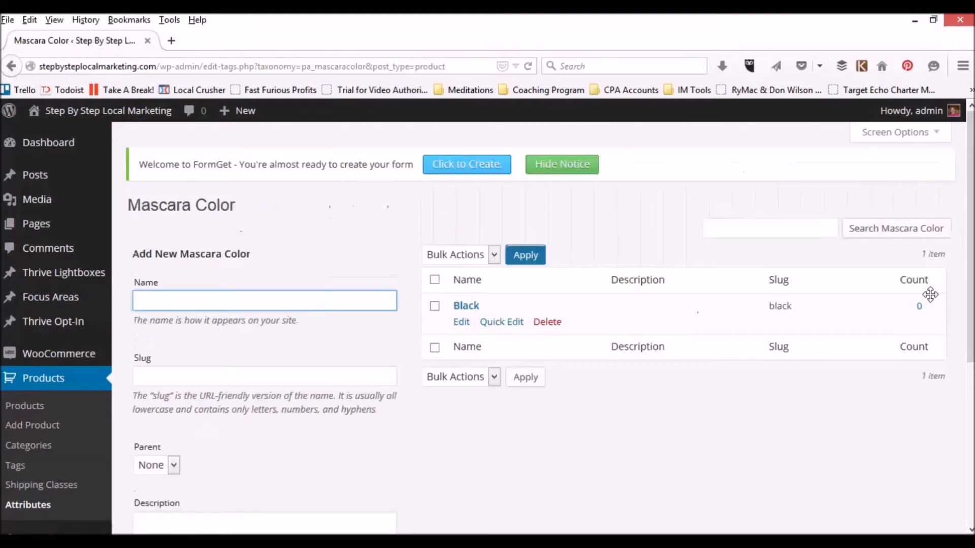
{"action": "left_click", "coordinate": [178, 298]}
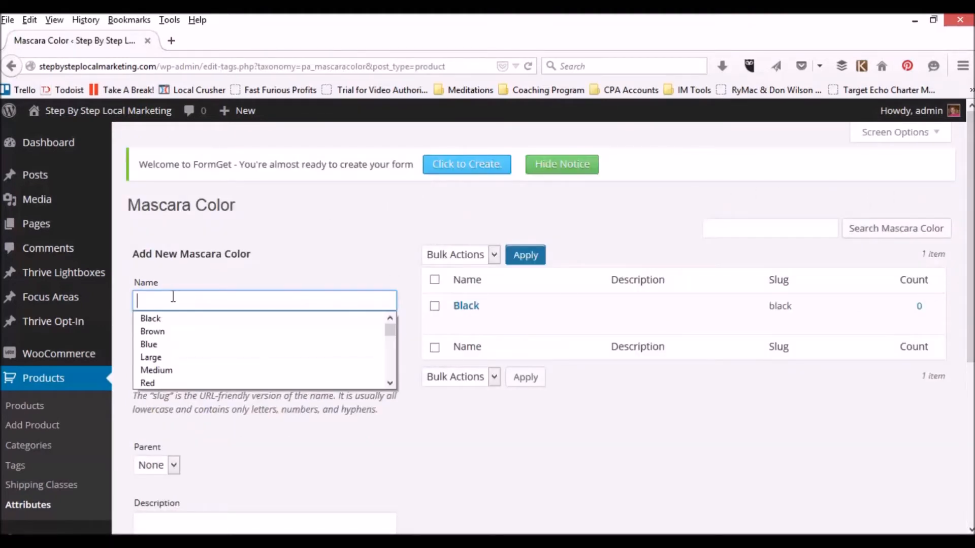
{"action": "left_click", "coordinate": [169, 332]}
{"action": "left_click", "coordinate": [154, 376]}
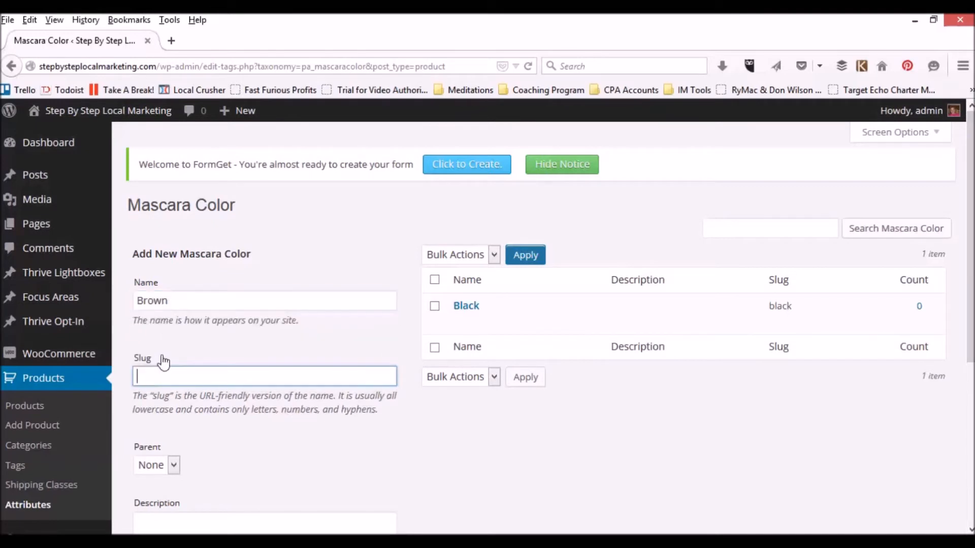
{"action": "type", "text": "brown"}
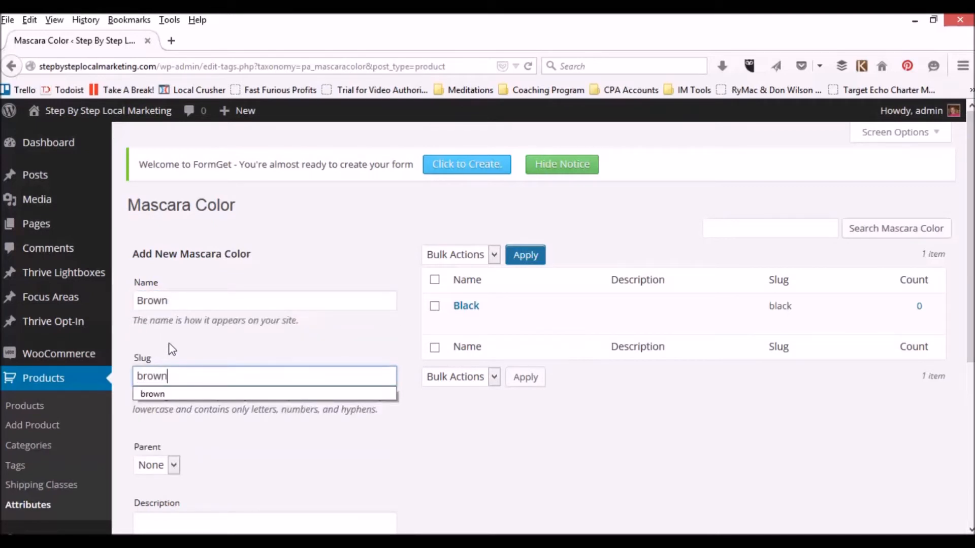
{"action": "left_click", "coordinate": [153, 394]}
{"action": "scroll", "coordinate": [154, 394], "scroll_direction": "down", "scroll_amount": 5}
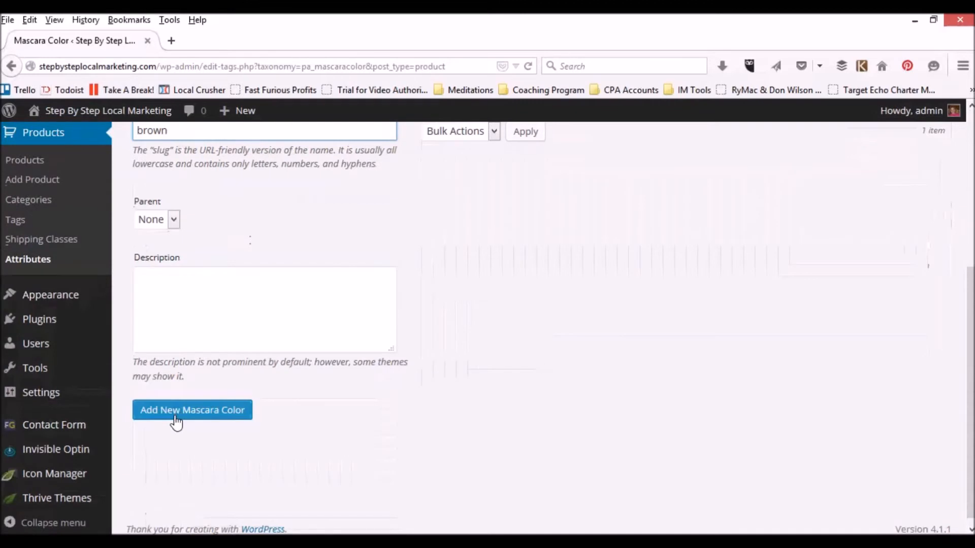
{"action": "left_click", "coordinate": [175, 417]}
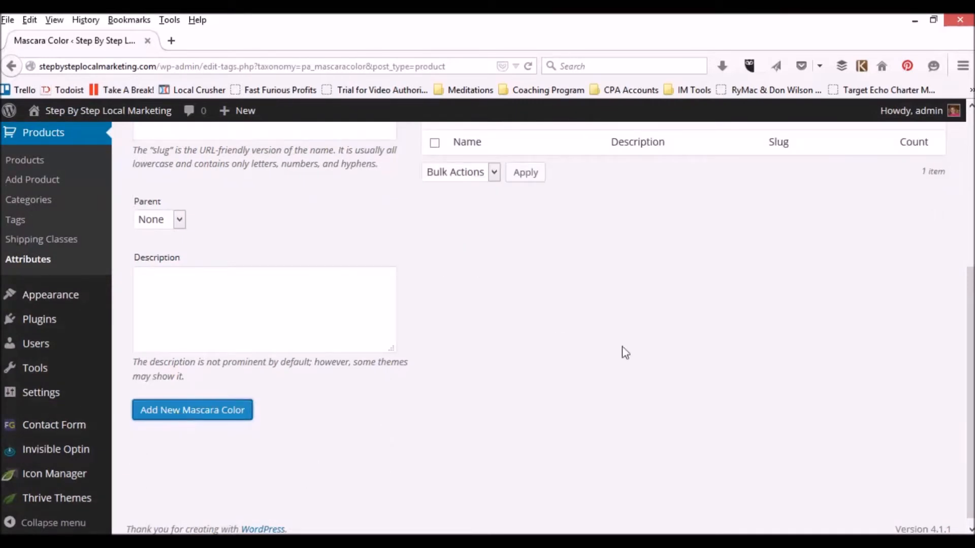
{"action": "scroll", "coordinate": [627, 347], "scroll_direction": "up", "scroll_amount": 5}
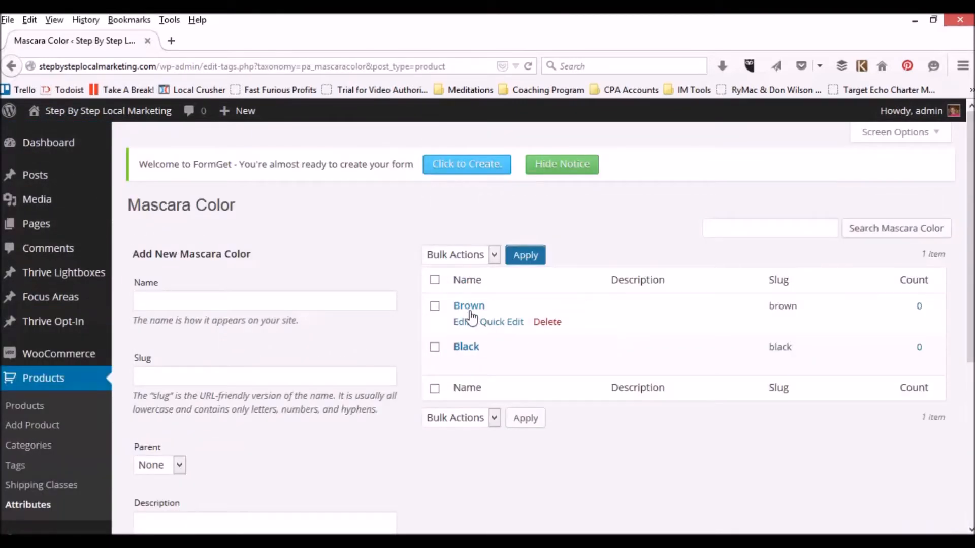
- Return to the product attributes list and review the attributes with their terms
{"action": "left_click", "coordinate": [32, 505]}
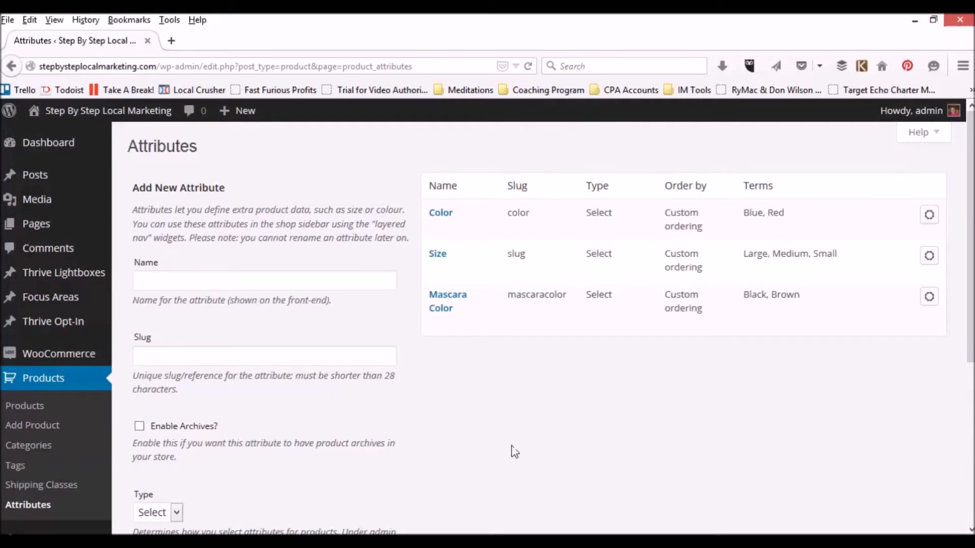
{"action": "scroll", "coordinate": [516, 451], "scroll_direction": "down", "scroll_amount": 5}
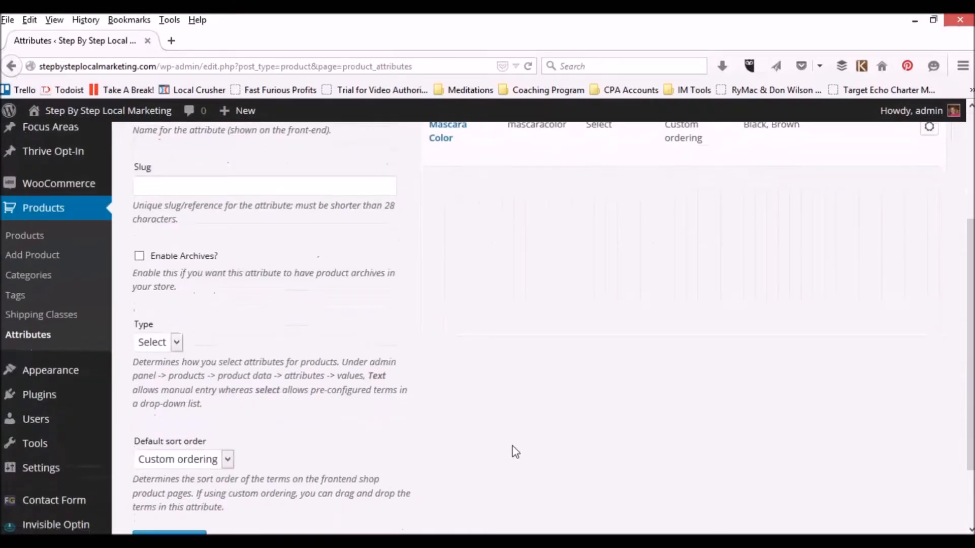
{"action": "scroll", "coordinate": [515, 452], "scroll_direction": "up", "scroll_amount": 5}
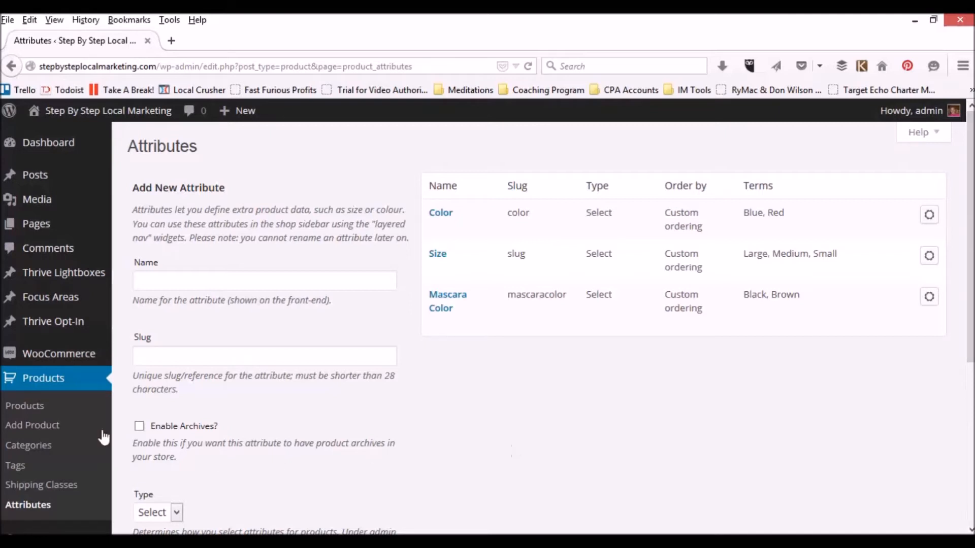
- Start a new product and name it "Mascara with Color Choice"
{"action": "left_click", "coordinate": [50, 429]}
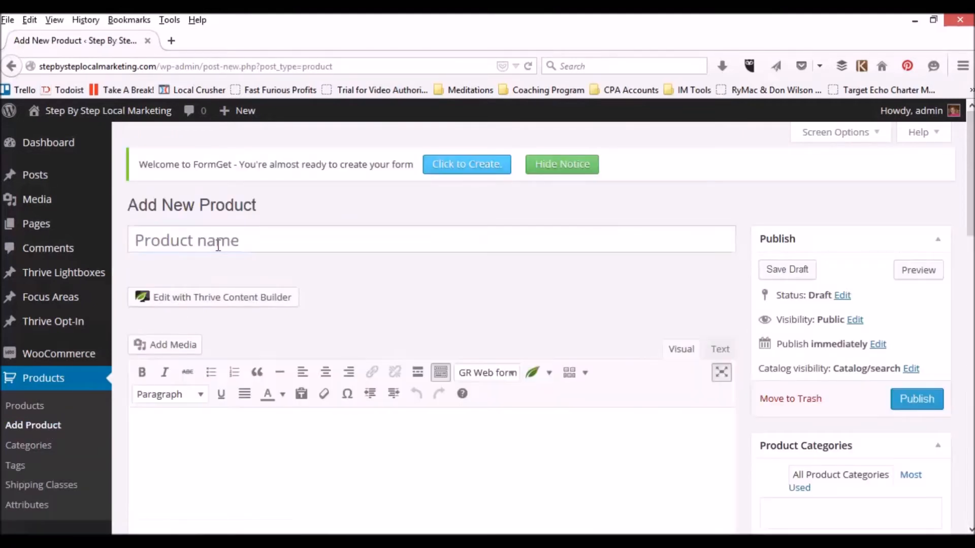
{"action": "left_click", "coordinate": [218, 247]}
{"action": "type", "text": "Mascara "}
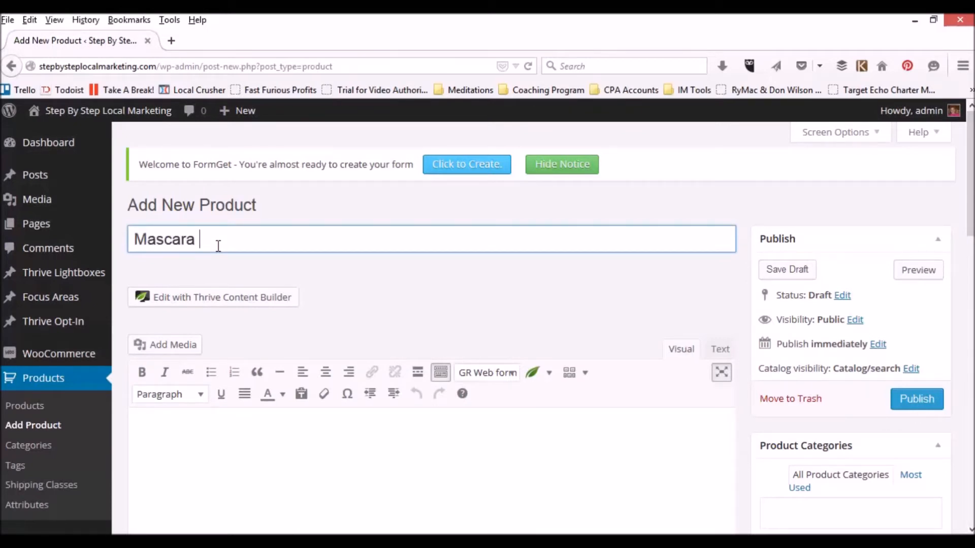
{"action": "type", "text": "C"}
{"action": "key", "text": "BackSpace"}
{"action": "type", "text": "with co"}
{"action": "key", "text": "BackSpace"}
{"action": "key", "text": "BackSpace"}
{"action": "type", "text": "Color Choice"}
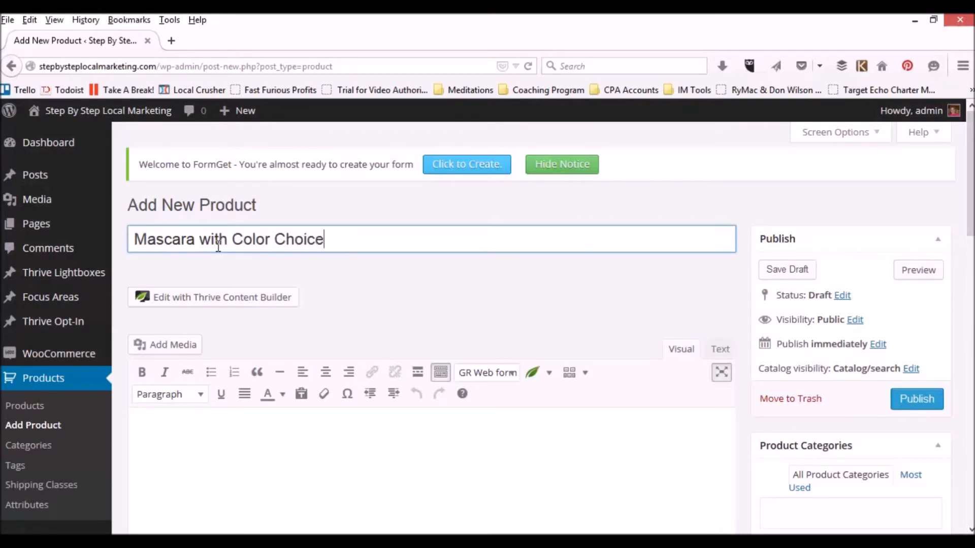
- Enter the main product description "This is my long description for mascara with color choice"
{"action": "scroll", "coordinate": [238, 279], "scroll_direction": "down", "scroll_amount": 3}
{"action": "left_click", "coordinate": [203, 350]}
{"action": "type", "text": "This is "}
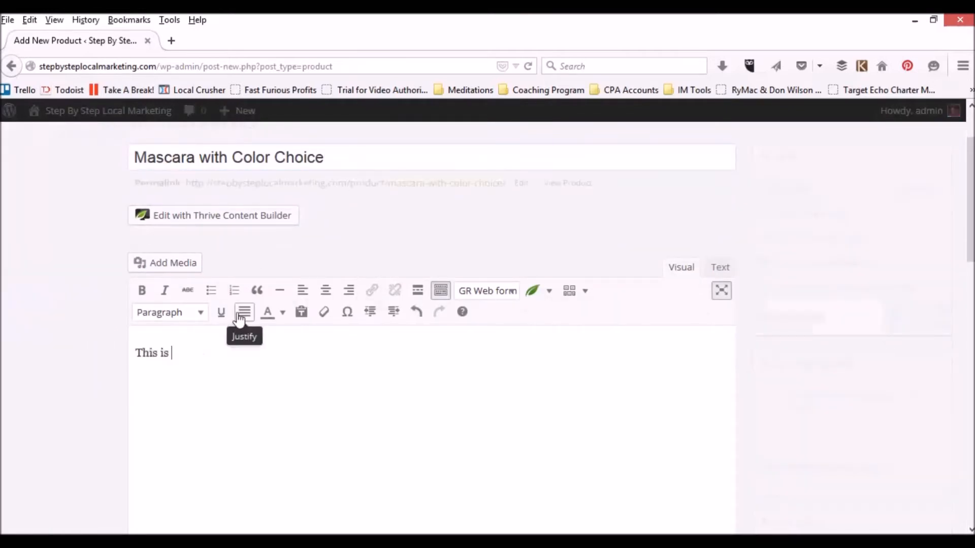
{"action": "type", "text": "my long descrit"}
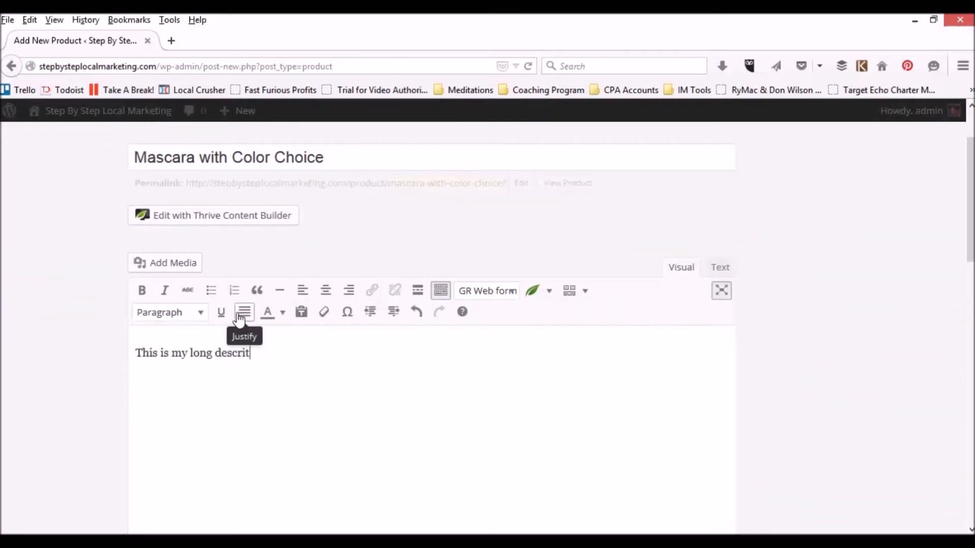
{"action": "key", "text": "BackSpace"}
{"action": "type", "text": "ption for mascar"}
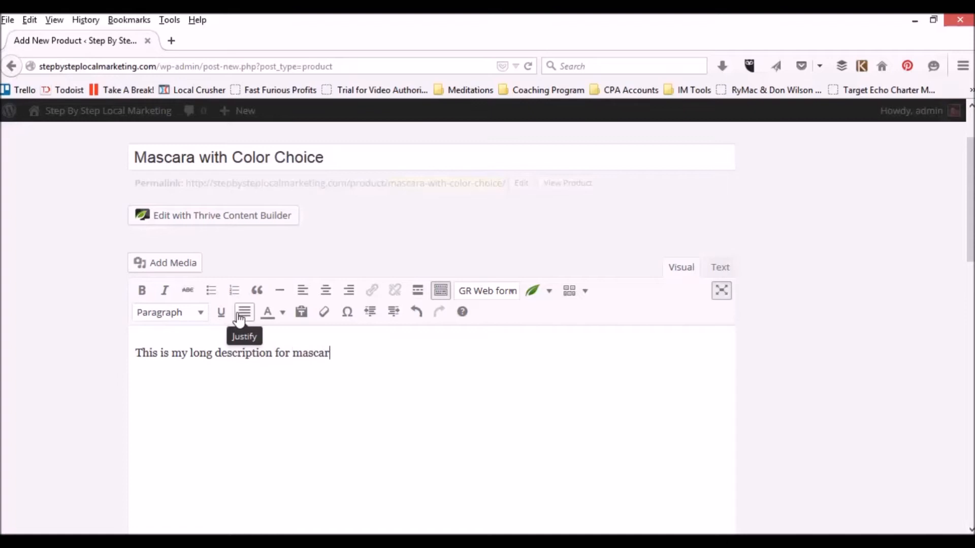
{"action": "type", "text": "a with color choice"}
- Fill in the product short description with "This is my product short description for mascara"
{"action": "scroll", "coordinate": [238, 313], "scroll_direction": "down", "scroll_amount": 1}
{"action": "scroll", "coordinate": [239, 318], "scroll_direction": "down", "scroll_amount": 7}
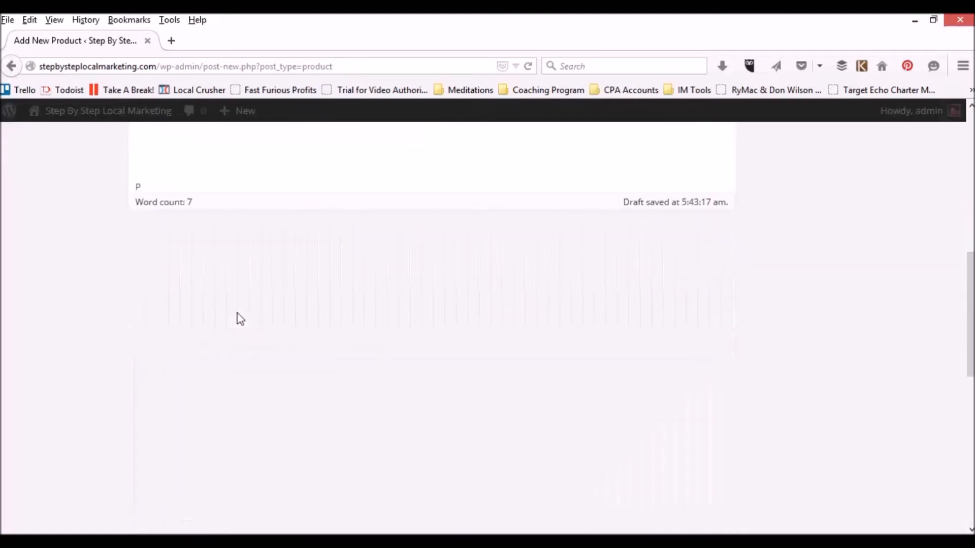
{"action": "scroll", "coordinate": [161, 296], "scroll_direction": "up", "scroll_amount": 5}
{"action": "scroll", "coordinate": [133, 354], "scroll_direction": "down", "scroll_amount": 5}
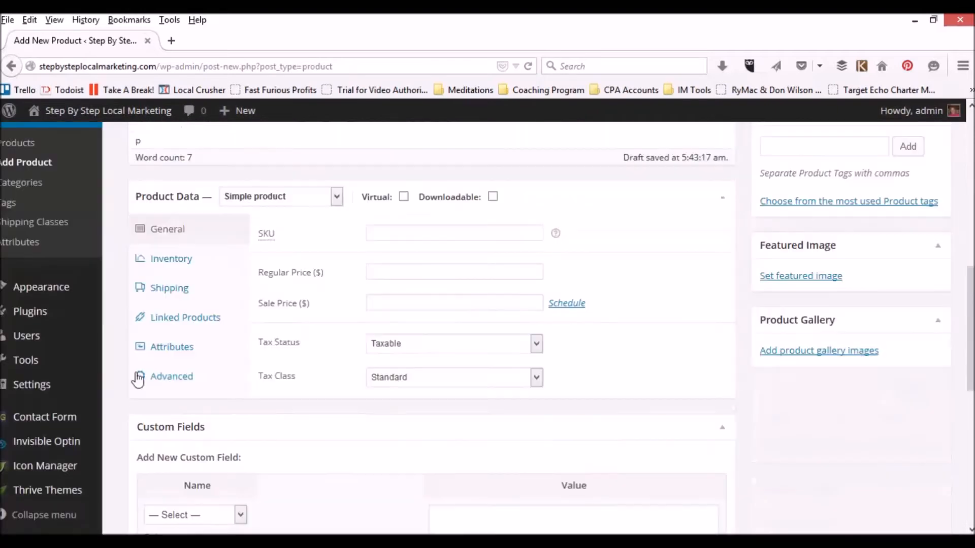
{"action": "scroll", "coordinate": [154, 437], "scroll_direction": "down", "scroll_amount": 6}
{"action": "scroll", "coordinate": [158, 420], "scroll_direction": "down", "scroll_amount": 2}
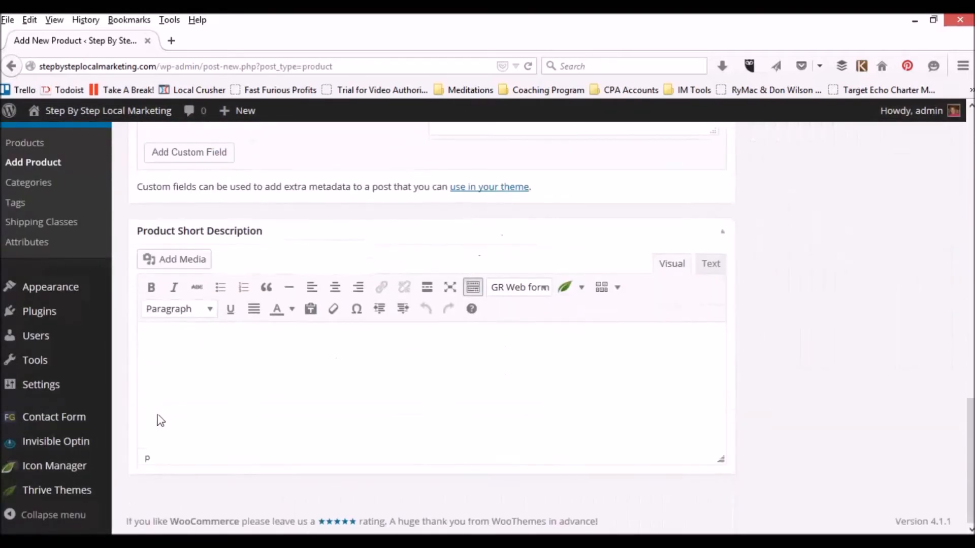
{"action": "left_click", "coordinate": [170, 341]}
{"action": "type", "text": "This is my product short description for mascar"}
- Set the existing Great-Lash-Mascara.jpg from the media library as the product's featured image
{"action": "scroll", "coordinate": [787, 335], "scroll_direction": "up", "scroll_amount": 10}
{"action": "left_click", "coordinate": [796, 347]}
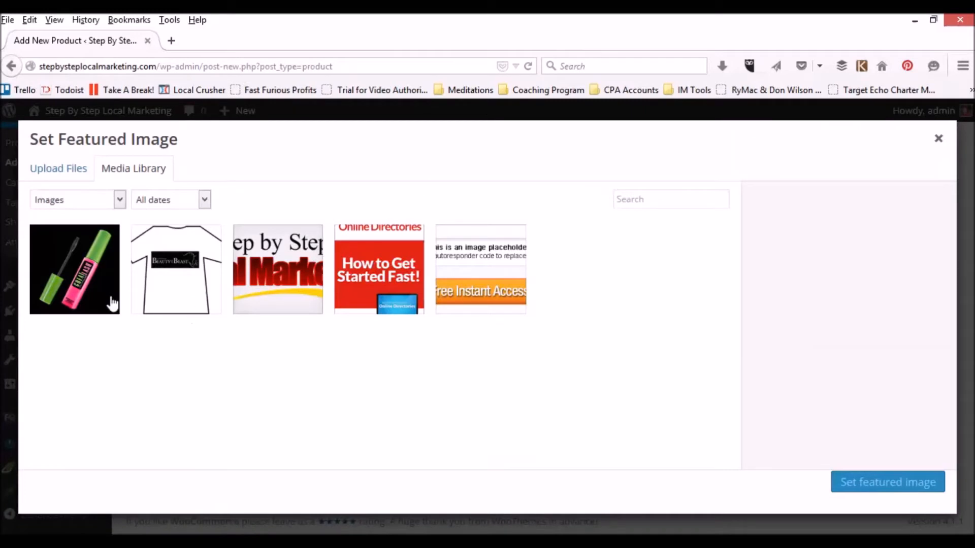
{"action": "left_click", "coordinate": [80, 267]}
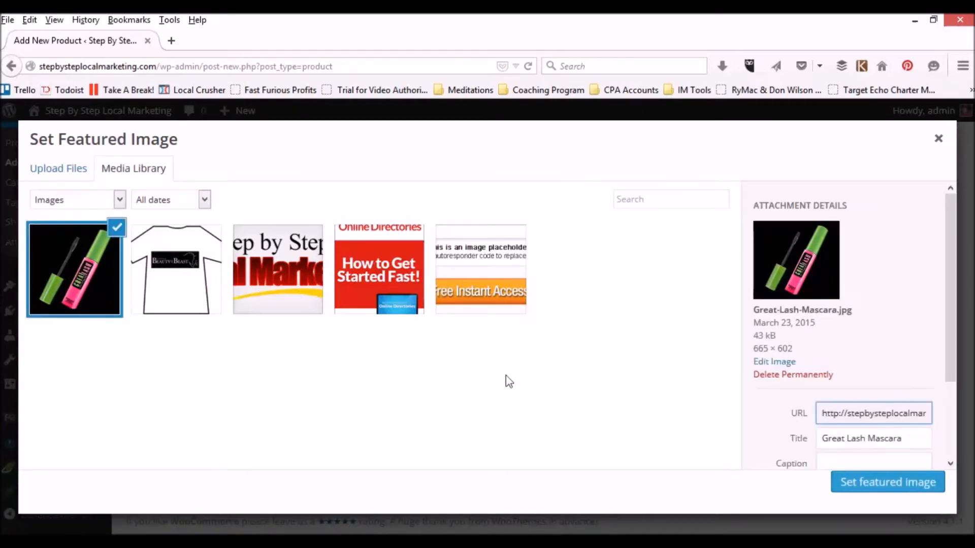
{"action": "left_click", "coordinate": [878, 490]}
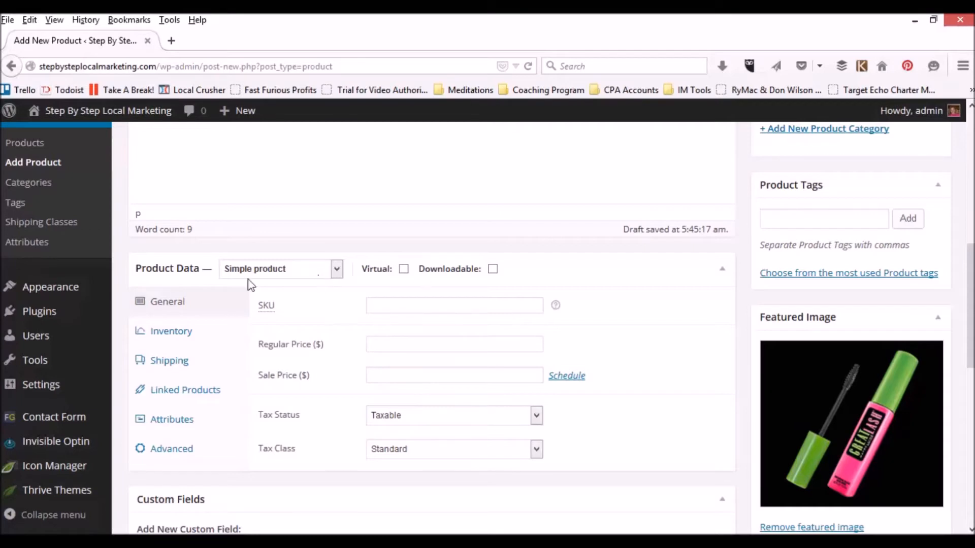
- Change the product type to Variable product and set its SKU to mascara15color
{"action": "left_click", "coordinate": [336, 271]}
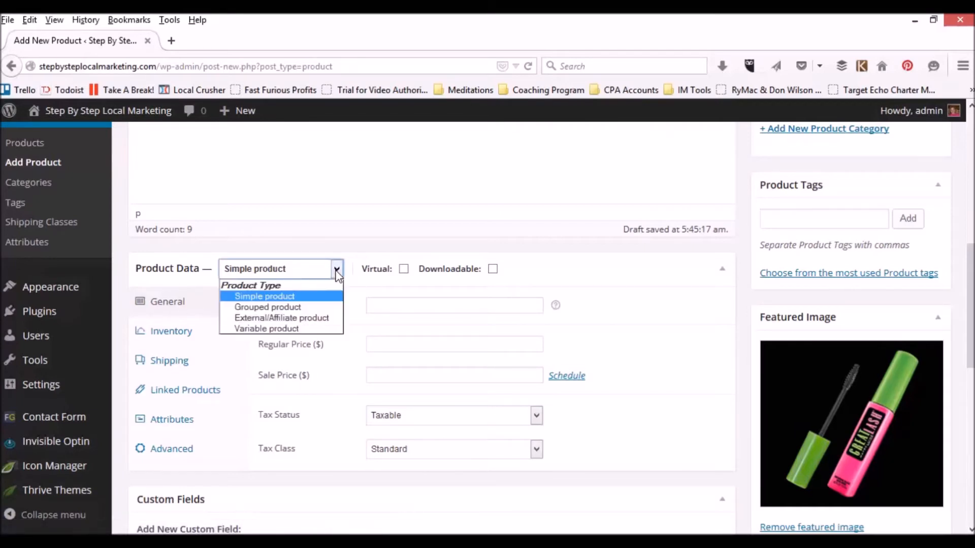
{"action": "left_click", "coordinate": [279, 329]}
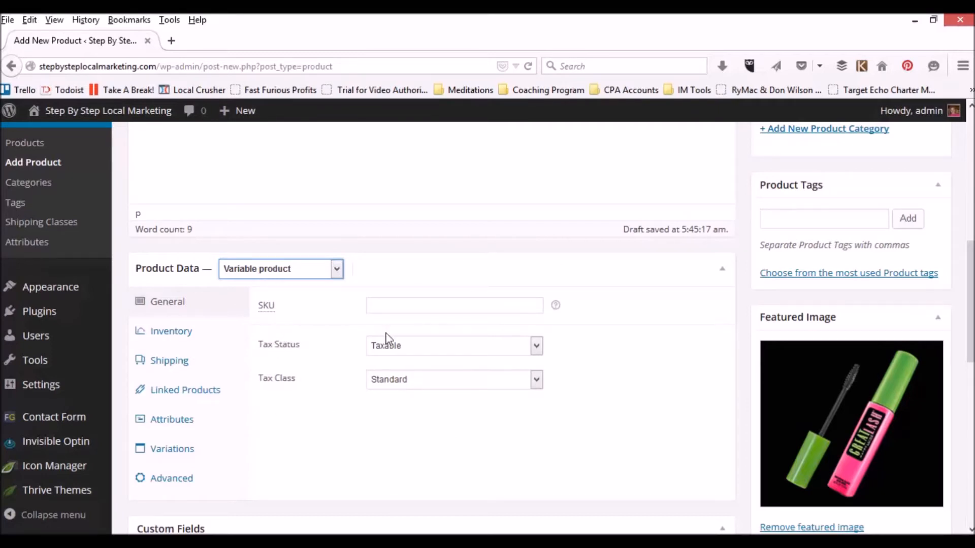
{"action": "left_click", "coordinate": [386, 309]}
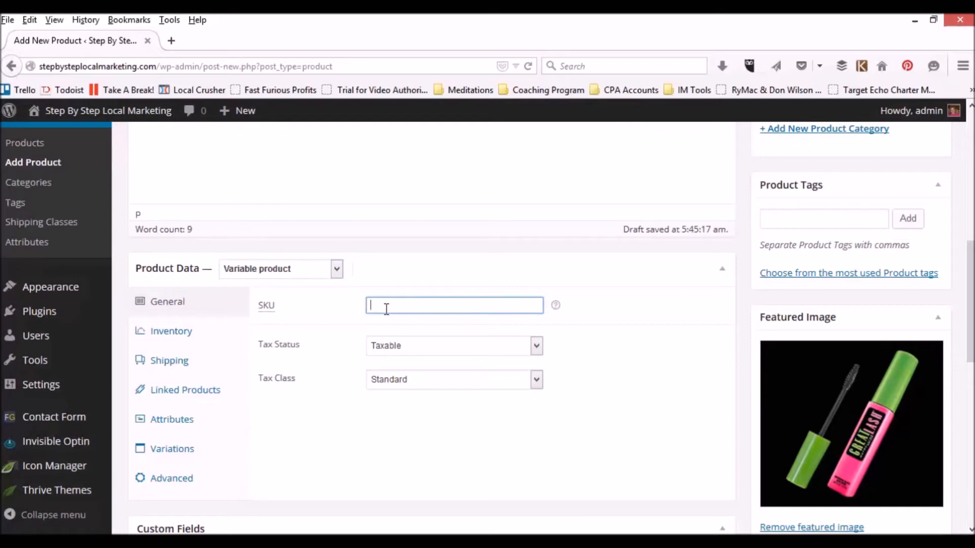
{"action": "type", "text": "ma"}
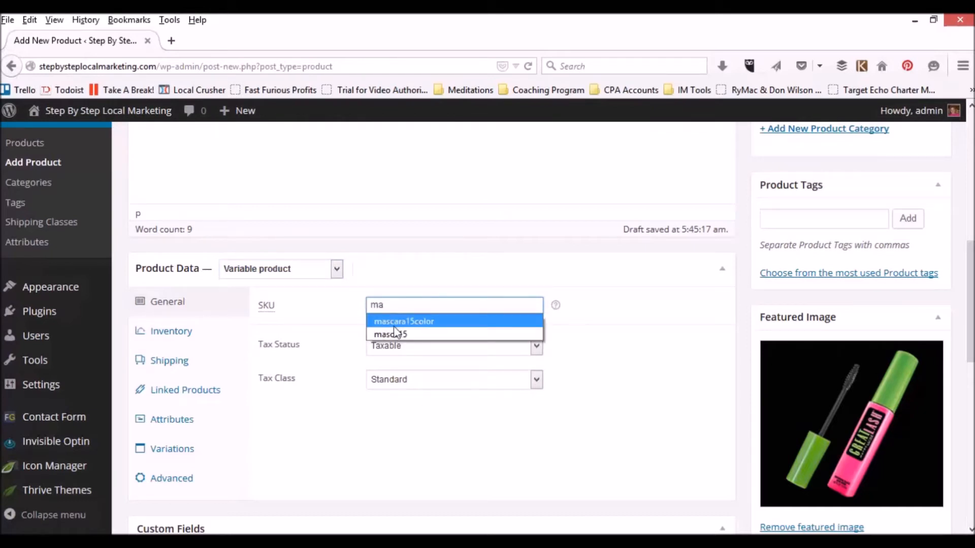
{"action": "left_click", "coordinate": [391, 334]}
{"action": "left_click", "coordinate": [420, 307]}
{"action": "left_click", "coordinate": [429, 308]}
{"action": "left_click_drag", "start_coordinate": [427, 309], "coordinate": [325, 308]}
{"action": "type", "text": "ma"}
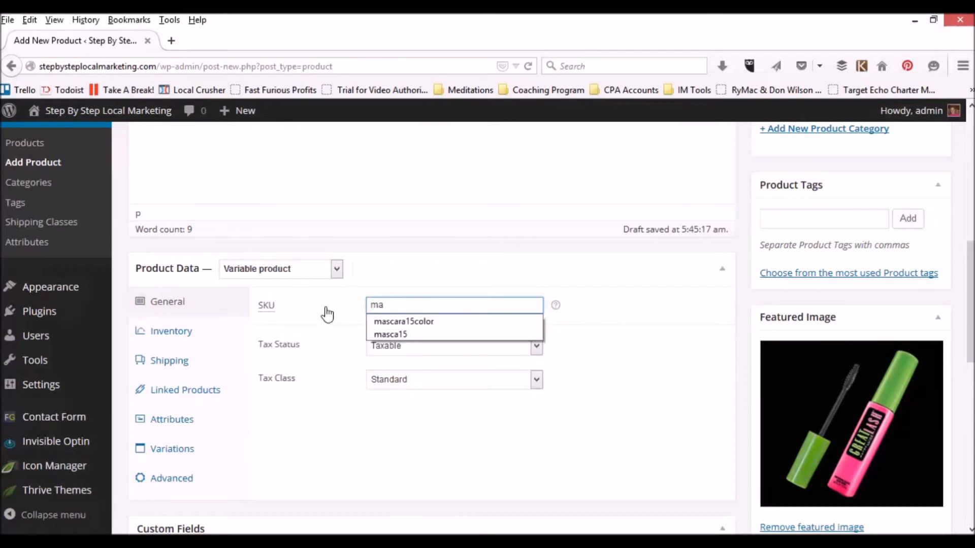
{"action": "left_click", "coordinate": [378, 321]}
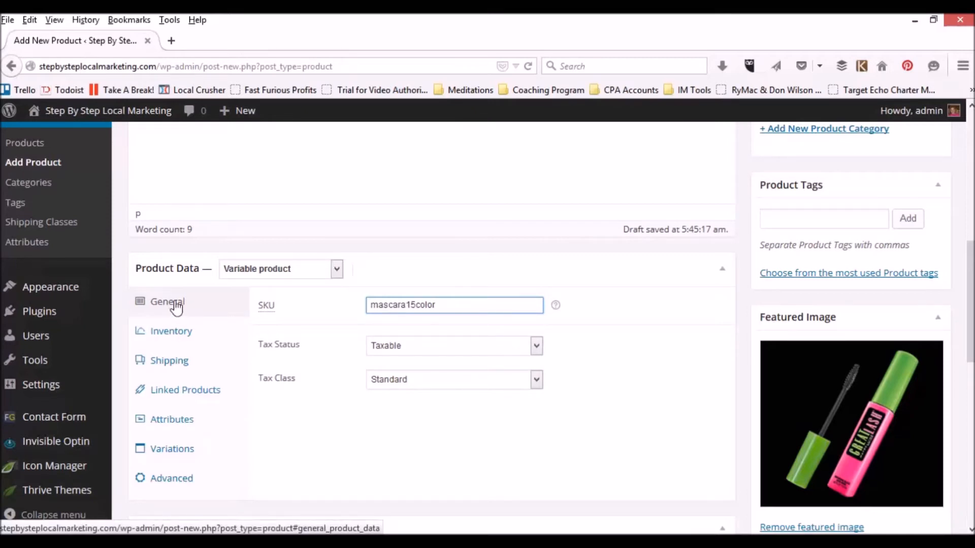
- Add the Mascara Color attribute to the product with all its terms, Black and Brown, and save the attributes
{"action": "left_click", "coordinate": [177, 429]}
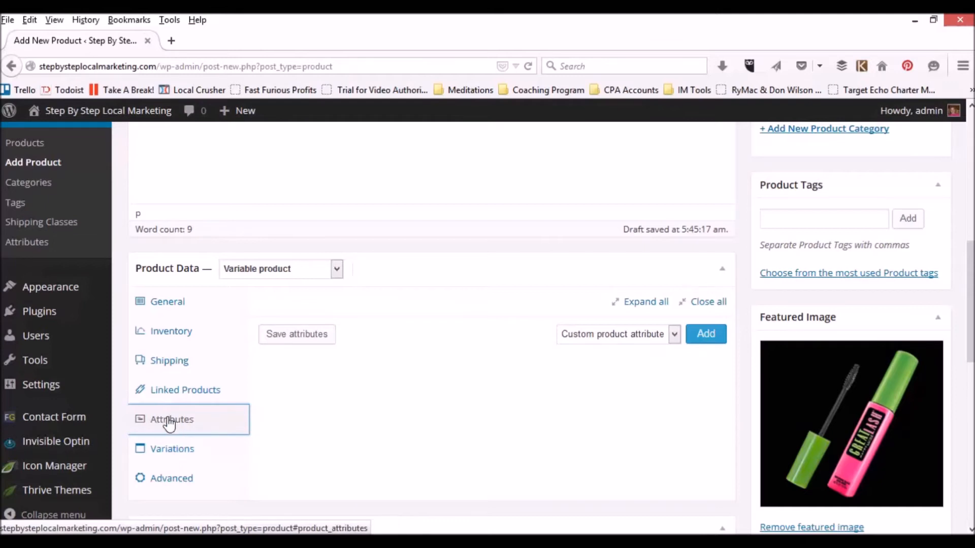
{"action": "left_click", "coordinate": [674, 335]}
{"action": "left_click", "coordinate": [676, 338]}
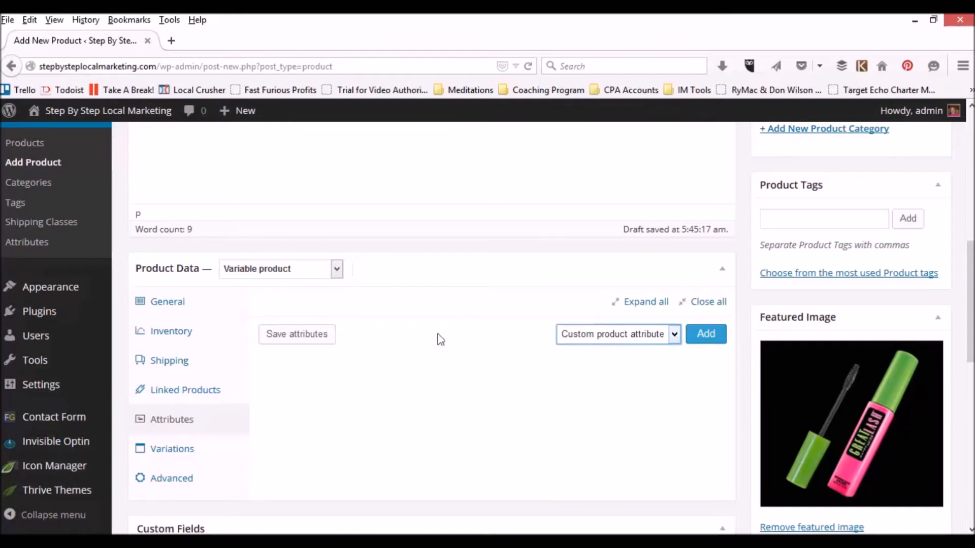
{"action": "left_click", "coordinate": [675, 336]}
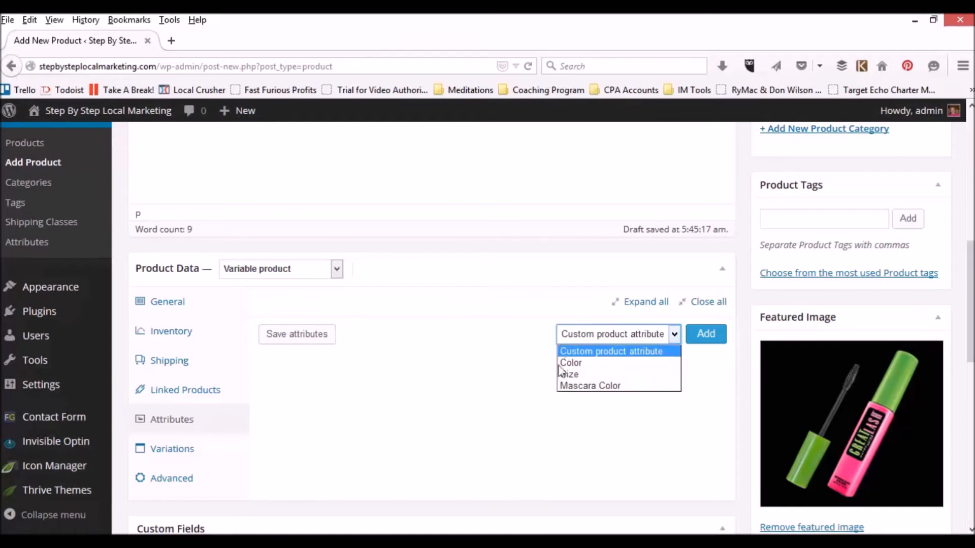
{"action": "left_click", "coordinate": [575, 386]}
{"action": "left_click", "coordinate": [709, 339]}
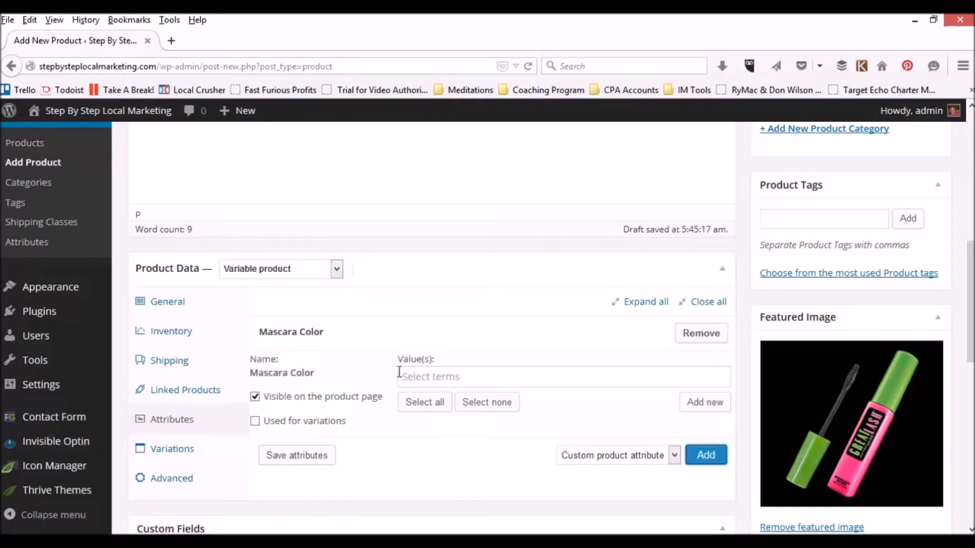
{"action": "left_click", "coordinate": [415, 404]}
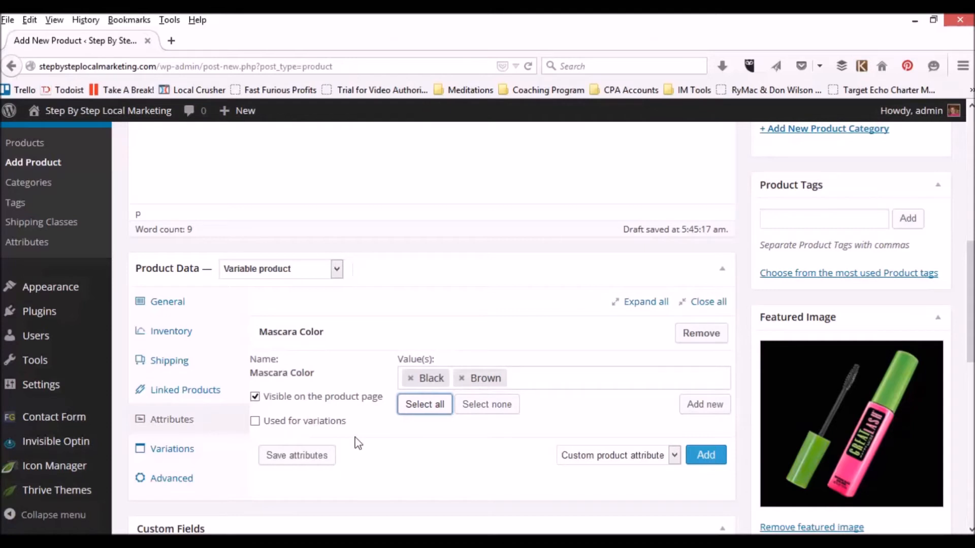
{"action": "left_click", "coordinate": [303, 452]}
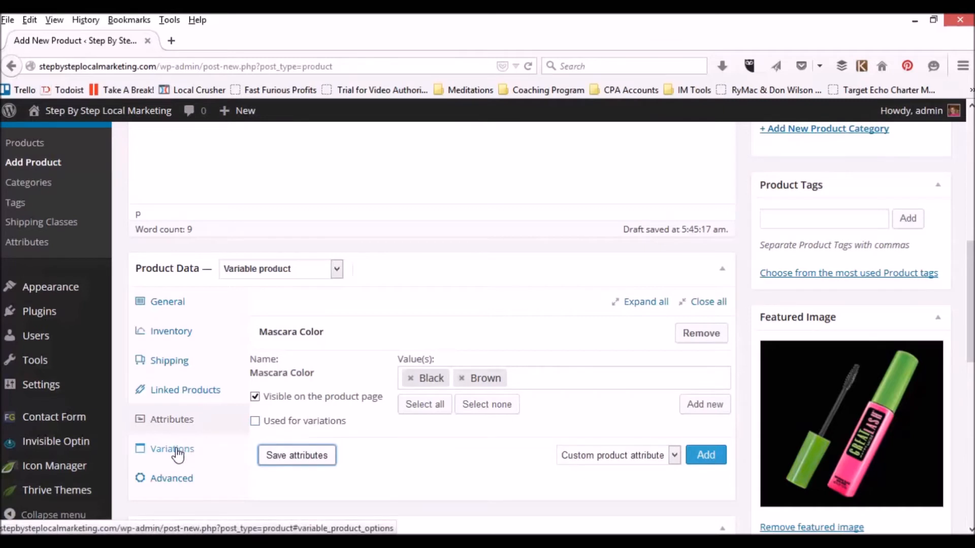
{"action": "left_click", "coordinate": [161, 455]}
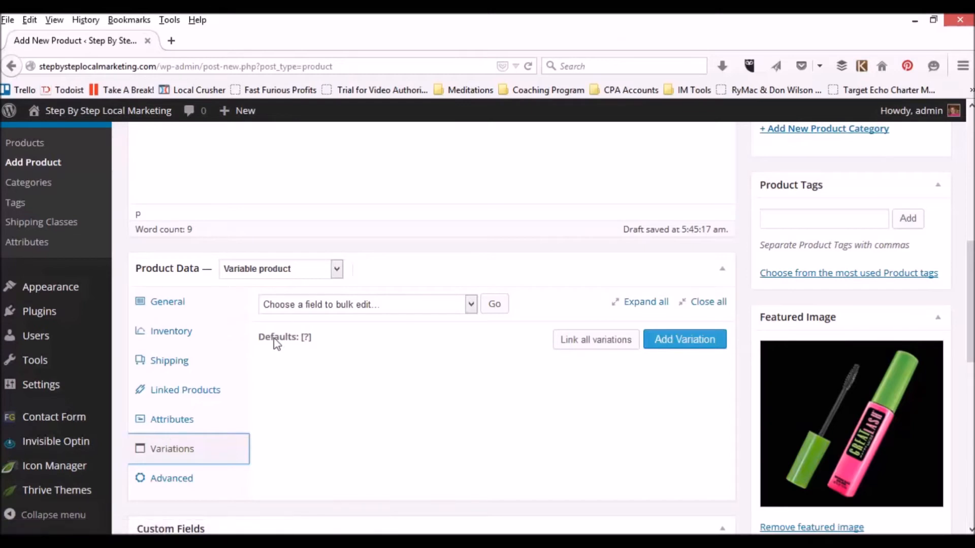
{"action": "left_click", "coordinate": [471, 304]}
{"action": "left_click", "coordinate": [471, 304]}
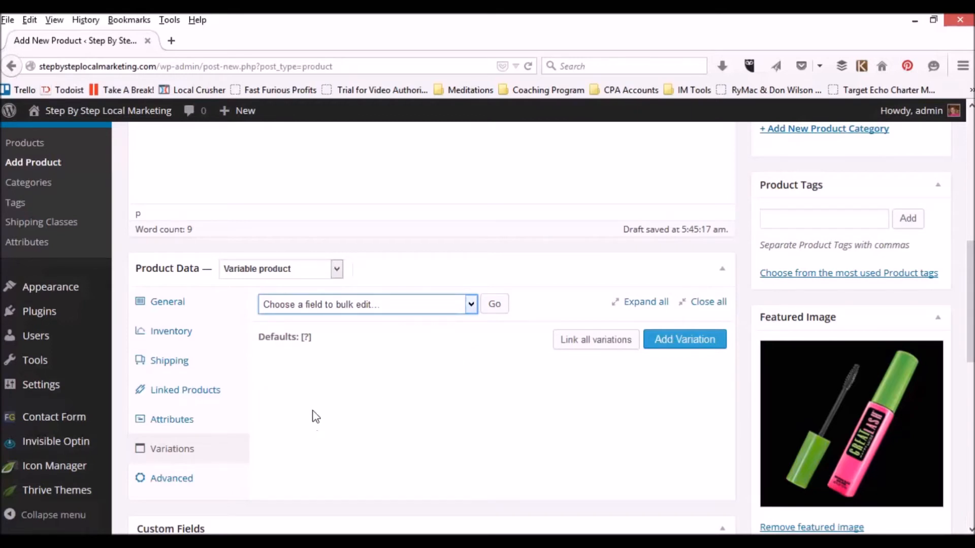
{"action": "left_click", "coordinate": [162, 337]}
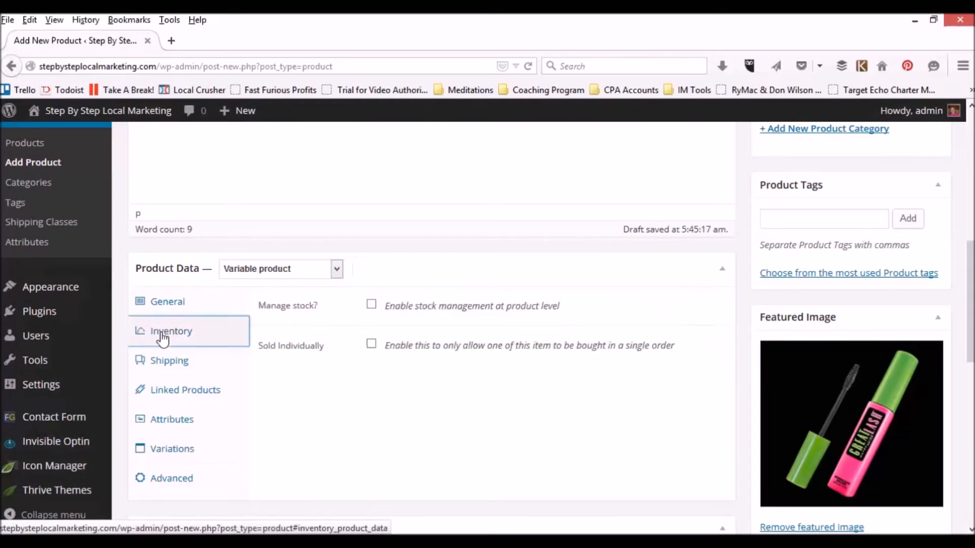
{"action": "left_click", "coordinate": [372, 305]}
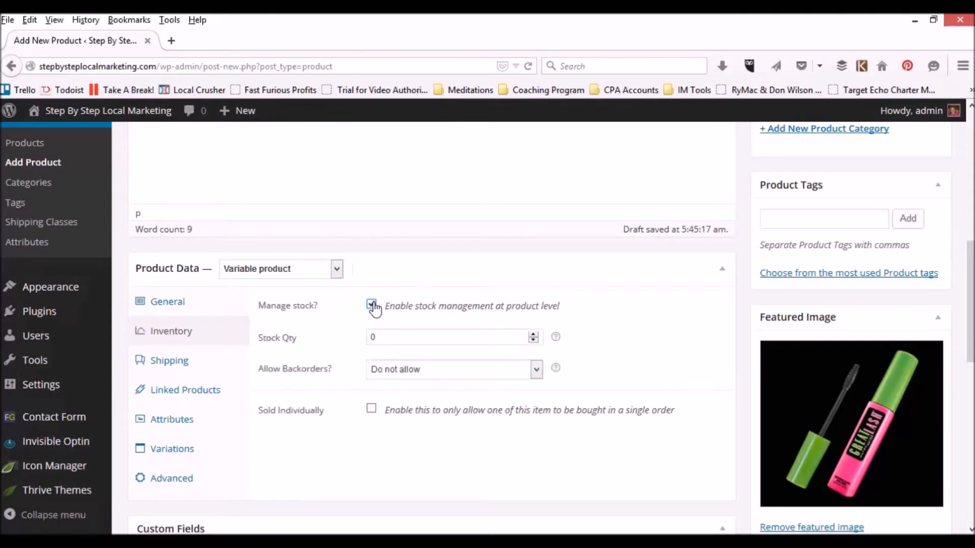
{"action": "left_click", "coordinate": [372, 305]}
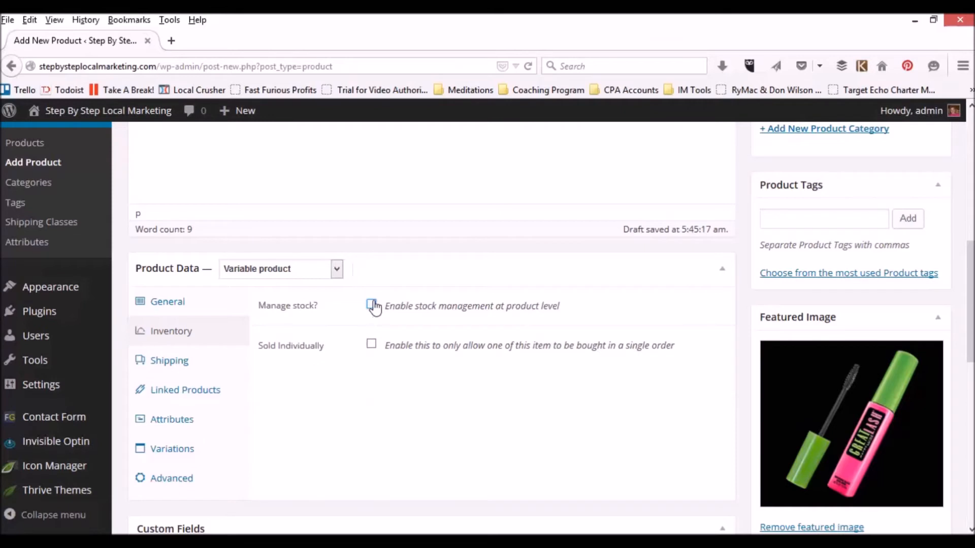
- Enable the product's Mascara Color attribute for use in variations and save the attributes
{"action": "left_click", "coordinate": [159, 423]}
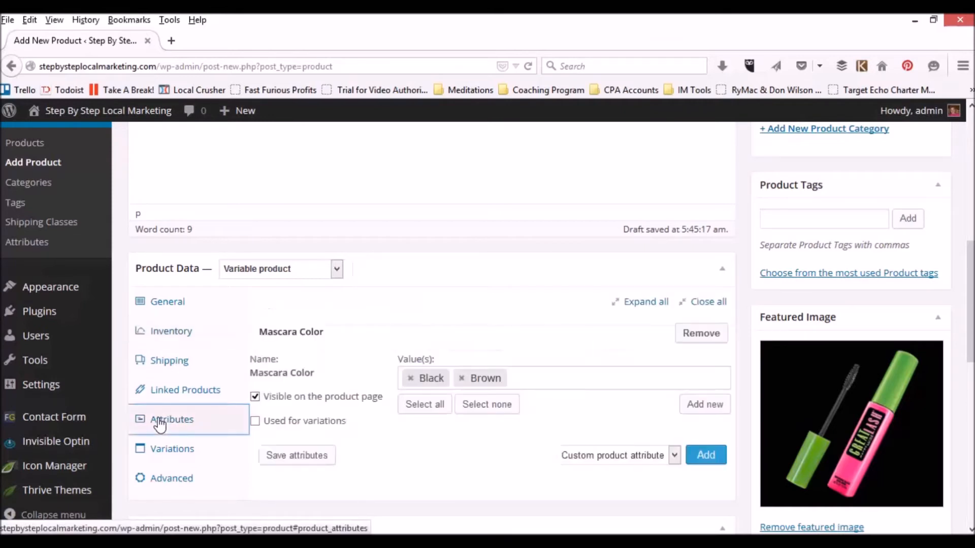
{"action": "left_click", "coordinate": [257, 424]}
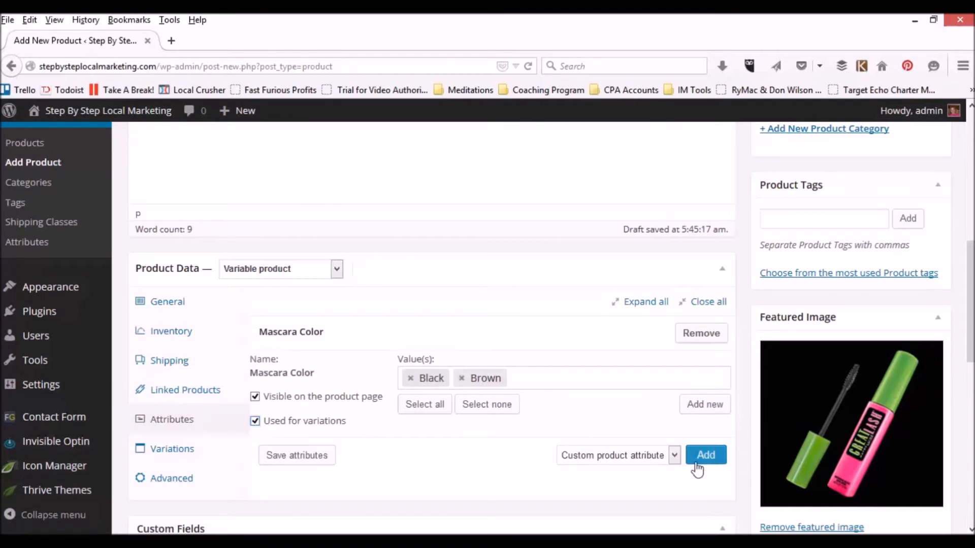
{"action": "left_click", "coordinate": [267, 463]}
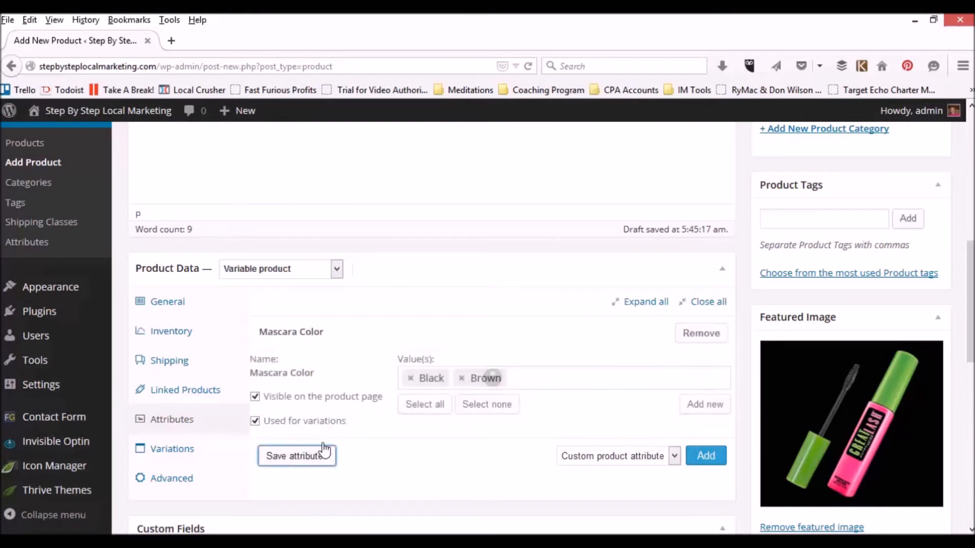
- Open the variation settings of the Mascara with Color Choice product
{"action": "left_click", "coordinate": [173, 450]}
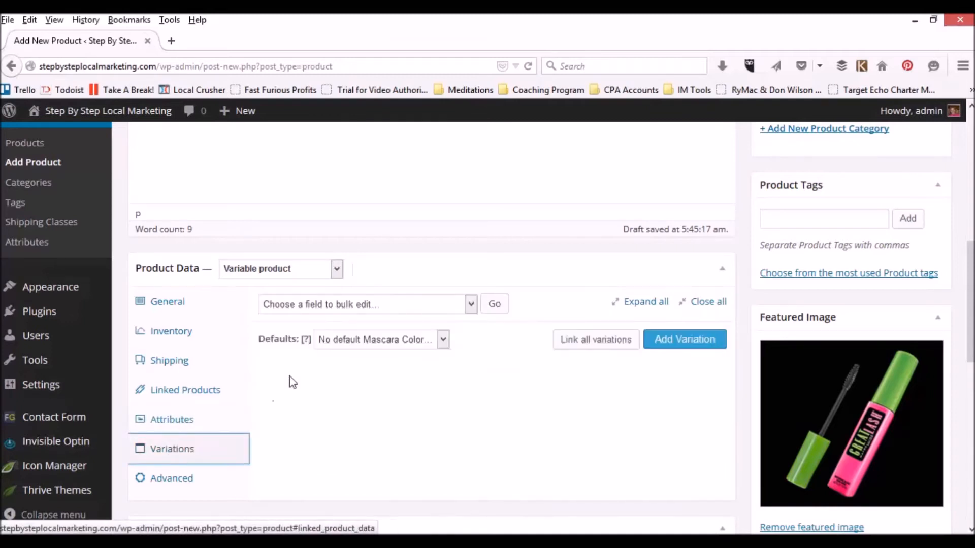
- Try Black as the default Mascara Color for the variations and restore the No default Mascara Color option
{"action": "left_click", "coordinate": [445, 341]}
{"action": "left_click", "coordinate": [445, 341]}
{"action": "left_click", "coordinate": [443, 341]}
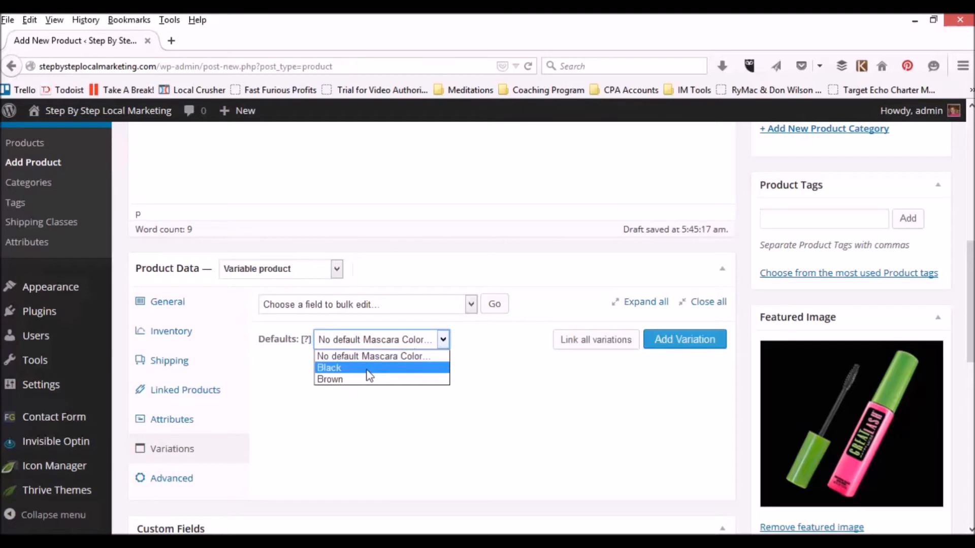
{"action": "left_click", "coordinate": [367, 371]}
{"action": "left_click", "coordinate": [425, 341]}
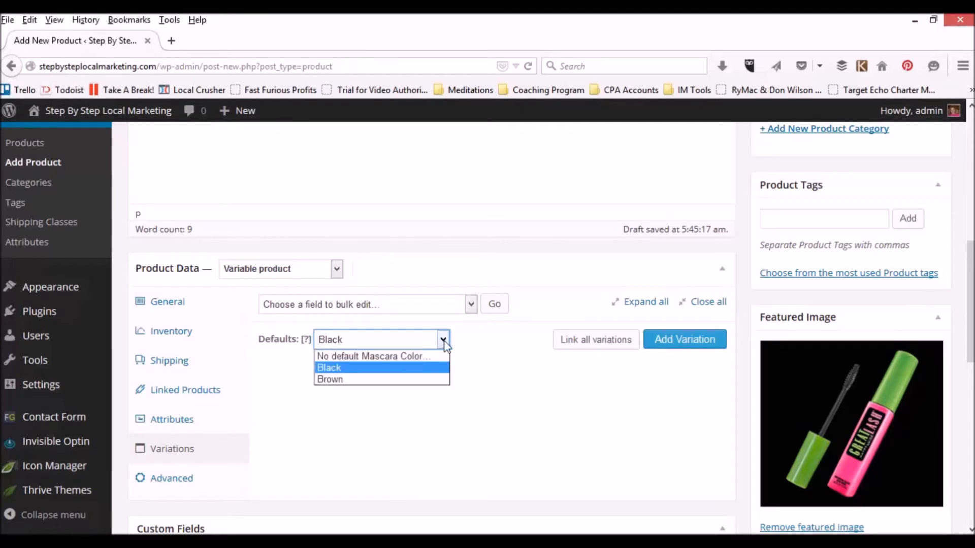
{"action": "left_click", "coordinate": [379, 357]}
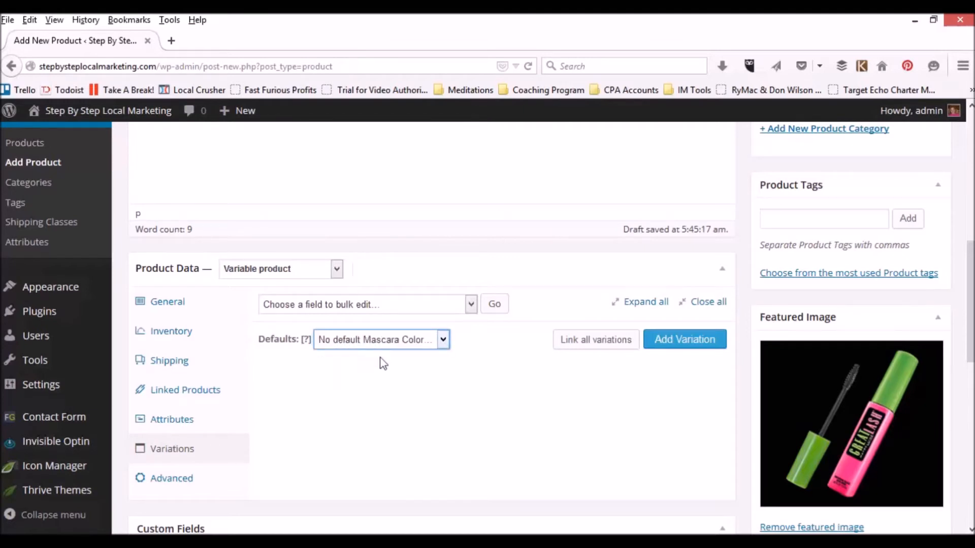
{"action": "left_click", "coordinate": [444, 342]}
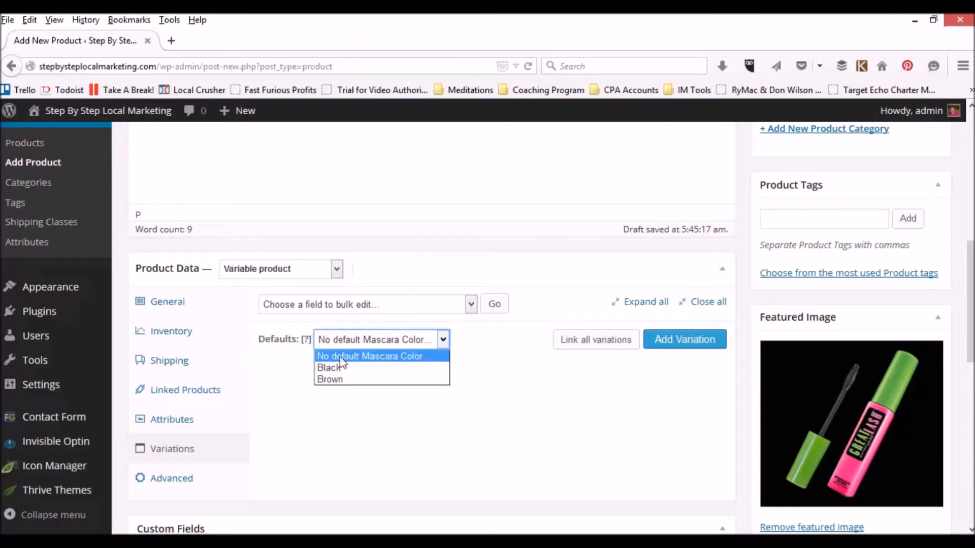
{"action": "left_click", "coordinate": [376, 358]}
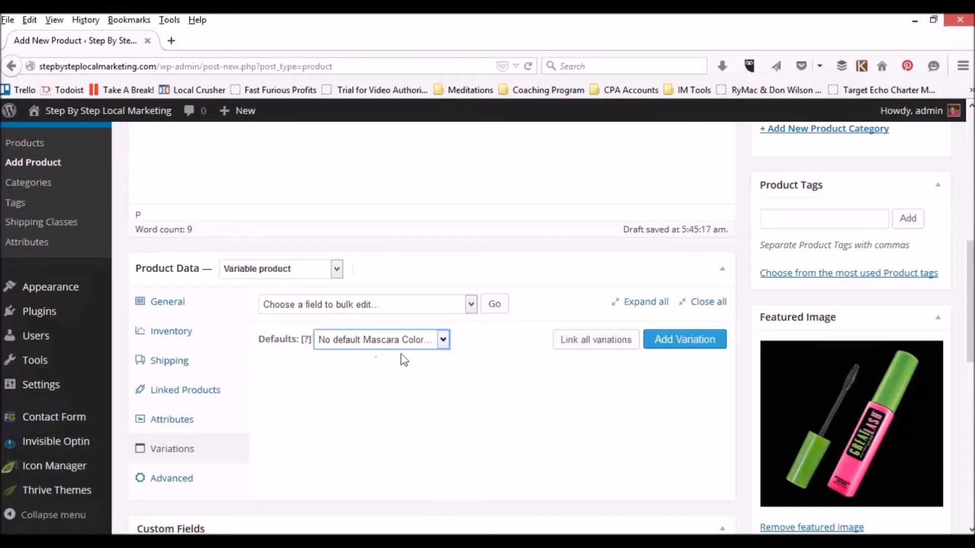
- Link all variations to create one for every Mascara Color value, accepting the confirmation messages
{"action": "left_click", "coordinate": [589, 343]}
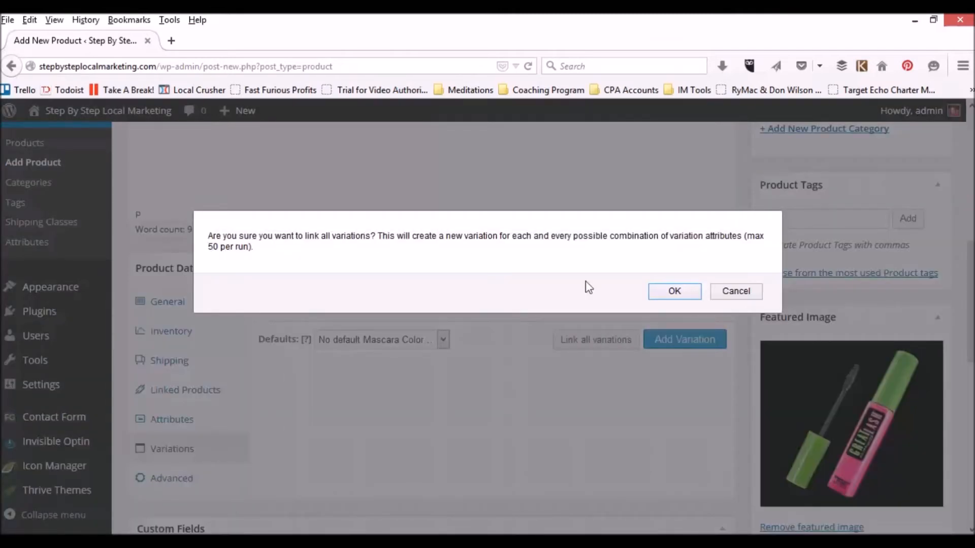
{"action": "left_click", "coordinate": [674, 292]}
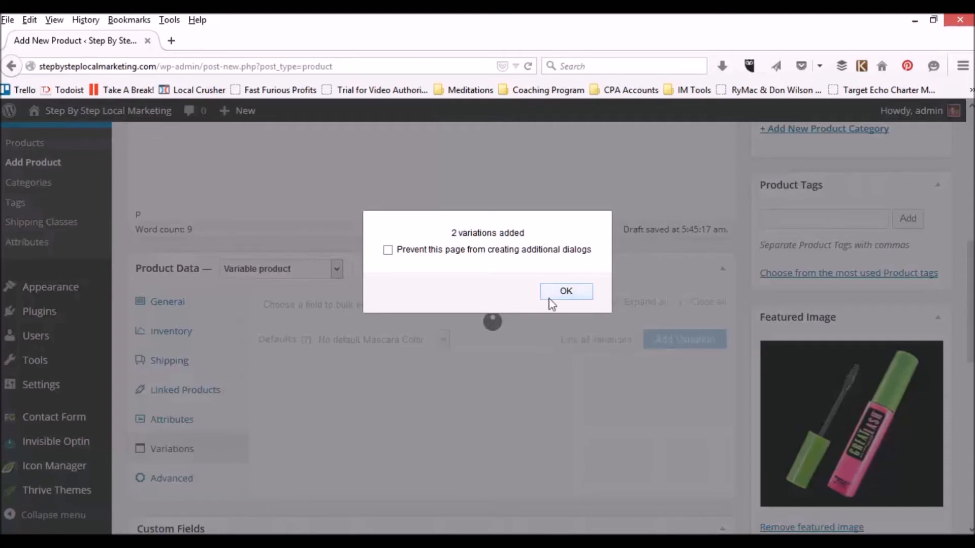
{"action": "left_click", "coordinate": [566, 293]}
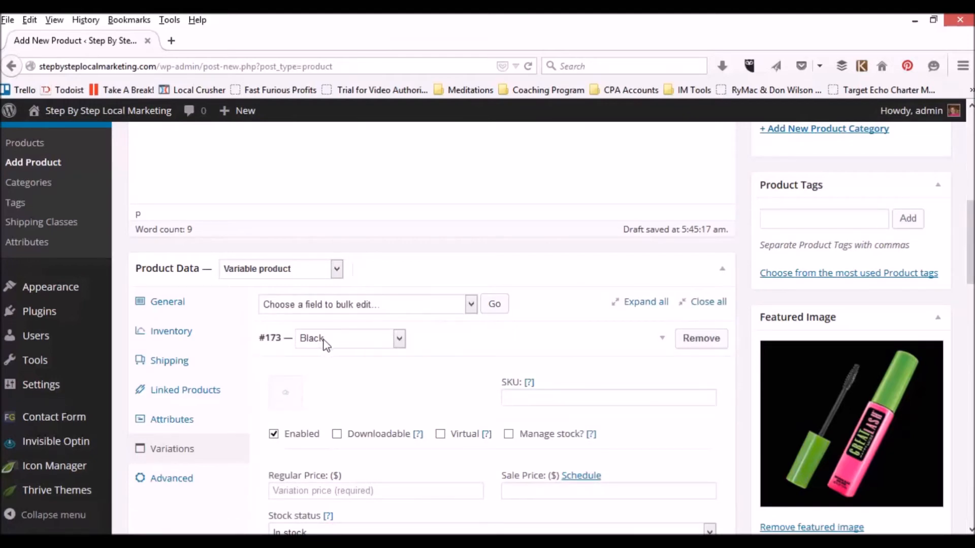
- Enable stock management for the Black variation
{"action": "scroll", "coordinate": [330, 358], "scroll_direction": "down", "scroll_amount": 8}
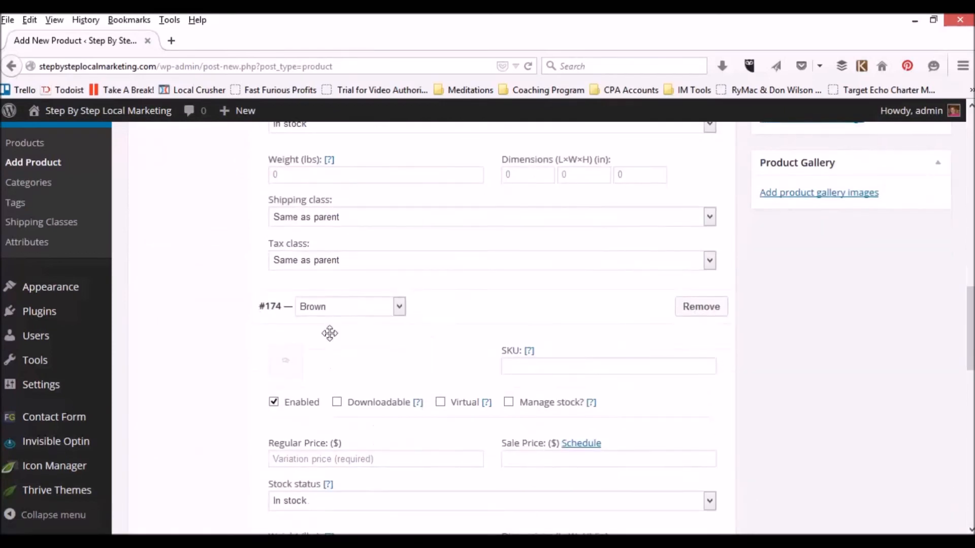
{"action": "scroll", "coordinate": [331, 358], "scroll_direction": "up", "scroll_amount": 8}
{"action": "scroll", "coordinate": [332, 339], "scroll_direction": "down", "scroll_amount": 2}
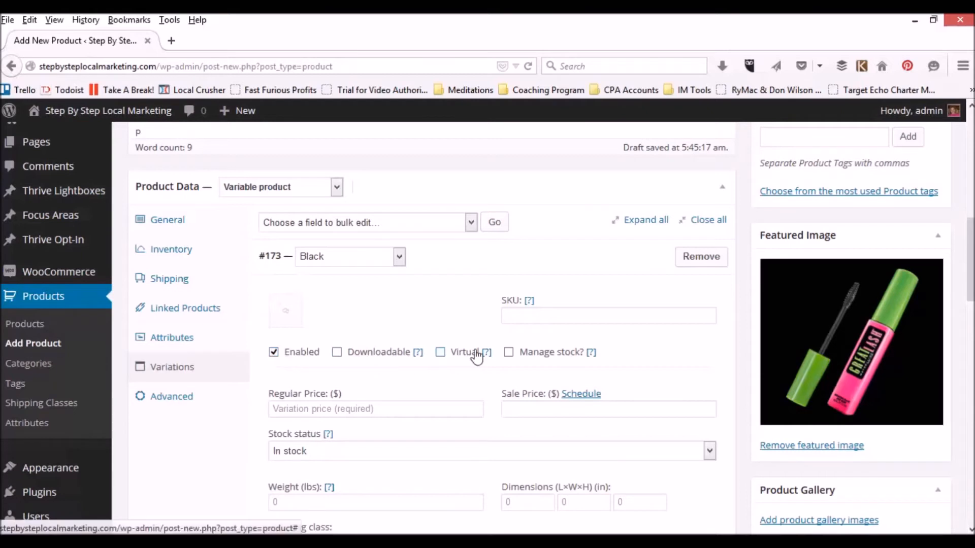
{"action": "left_click", "coordinate": [508, 354]}
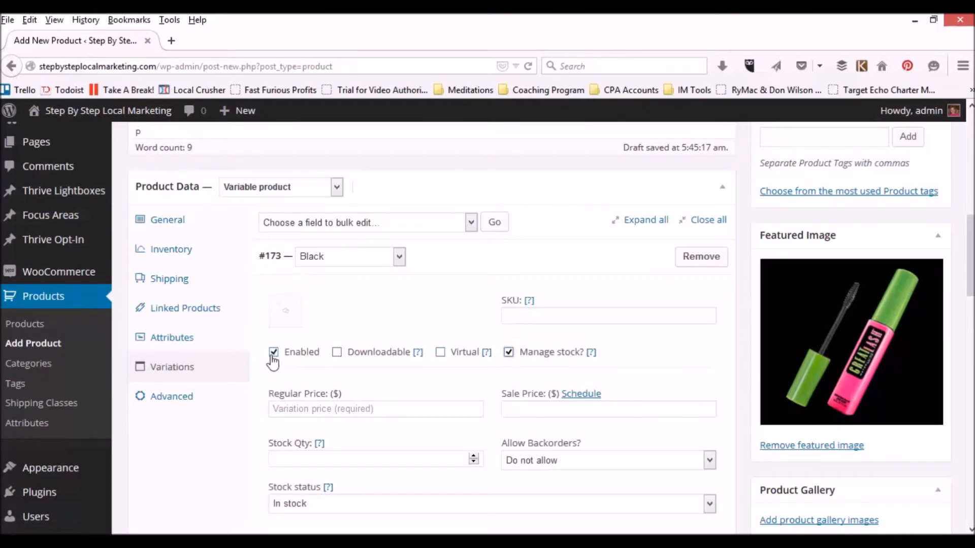
- Set the Black variation's regular price to $8.95 and its sale price to $6.95
{"action": "scroll", "coordinate": [287, 381], "scroll_direction": "down", "scroll_amount": 3}
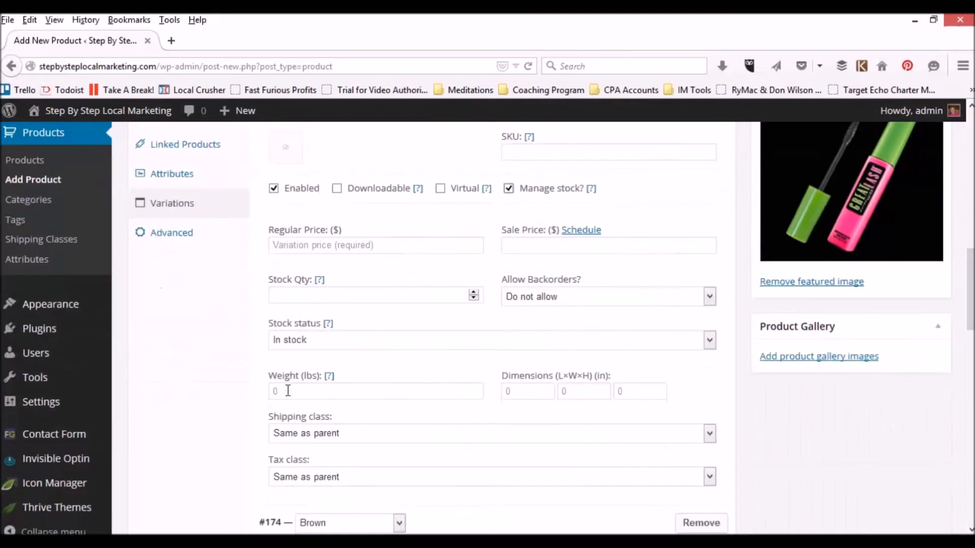
{"action": "scroll", "coordinate": [299, 376], "scroll_direction": "down", "scroll_amount": 3}
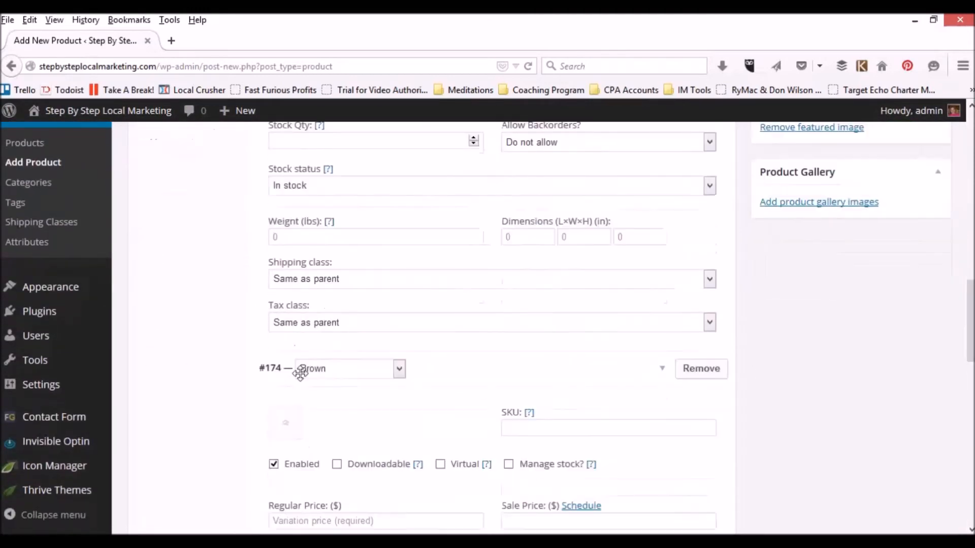
{"action": "scroll", "coordinate": [301, 375], "scroll_direction": "up", "scroll_amount": 5}
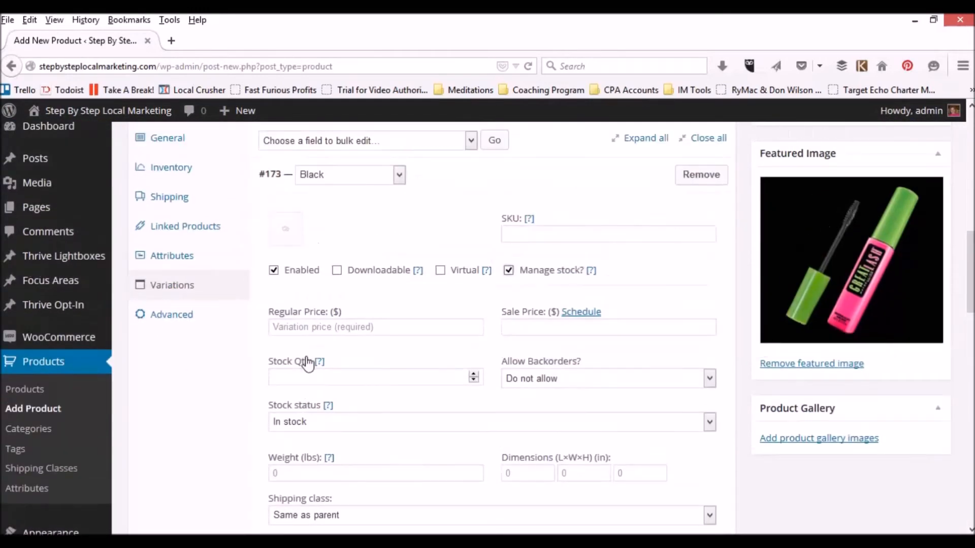
{"action": "left_click", "coordinate": [300, 327]}
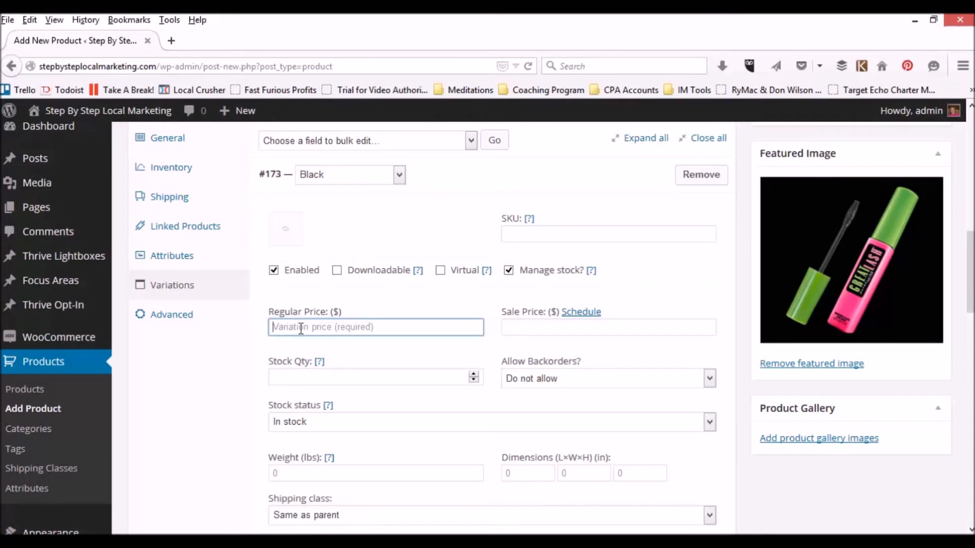
{"action": "type", "text": "8.95"}
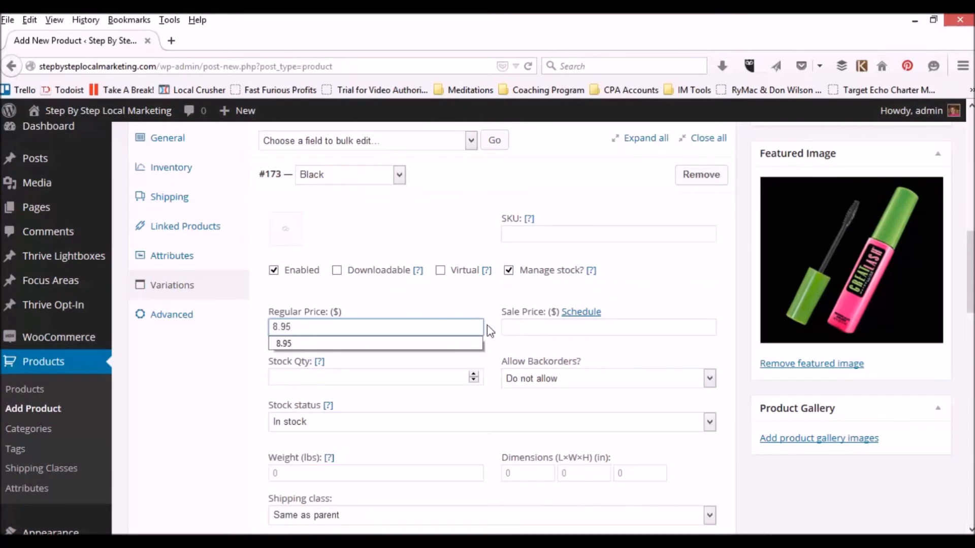
{"action": "left_click", "coordinate": [550, 325]}
{"action": "type", "text": "6.95"}
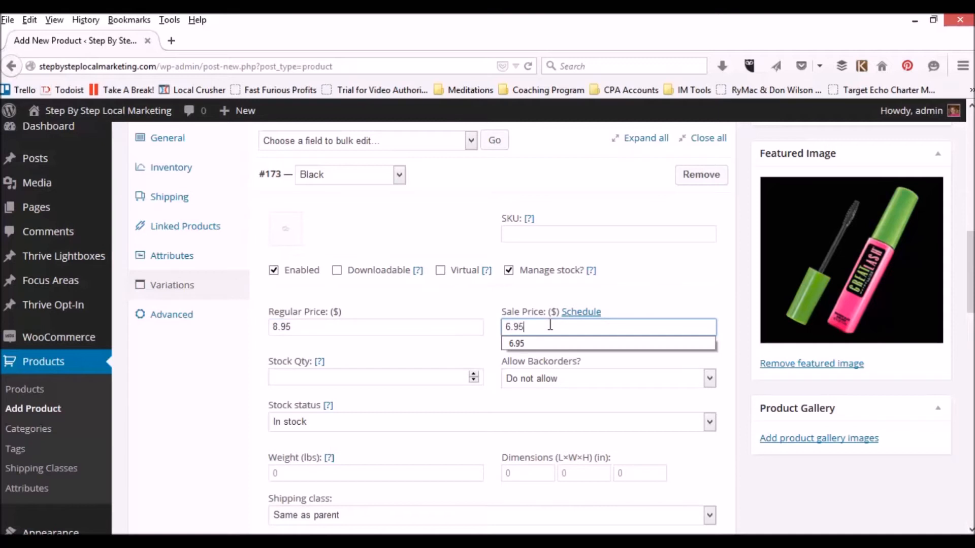
{"action": "left_click", "coordinate": [487, 303]}
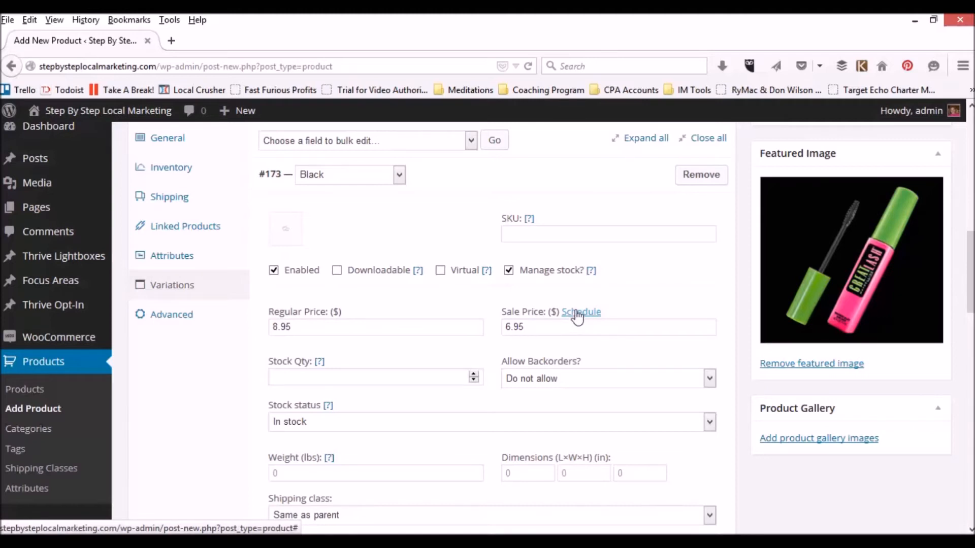
- Set the Black variation's stock quantity to 10 and check its stock status options
{"action": "left_click", "coordinate": [296, 376]}
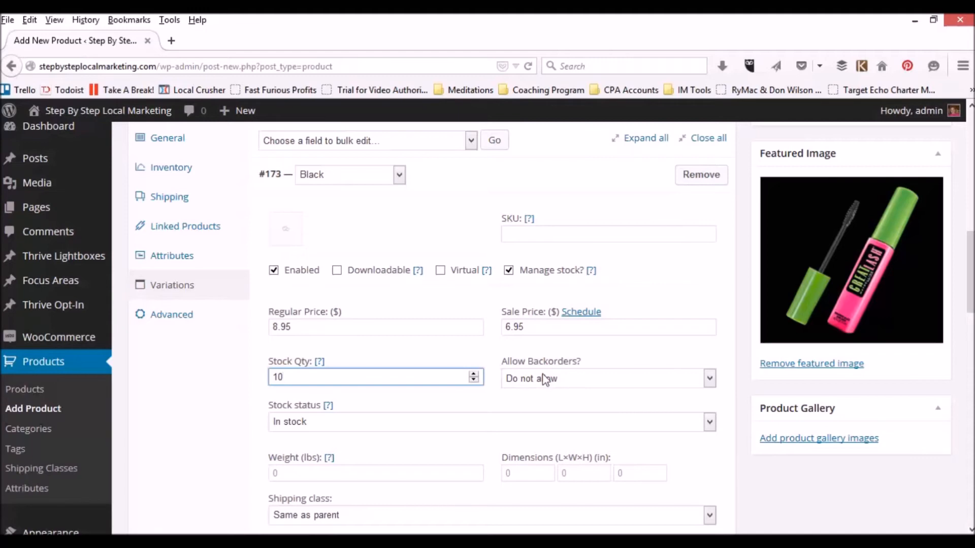
{"action": "scroll", "coordinate": [408, 396], "scroll_direction": "down", "scroll_amount": 3}
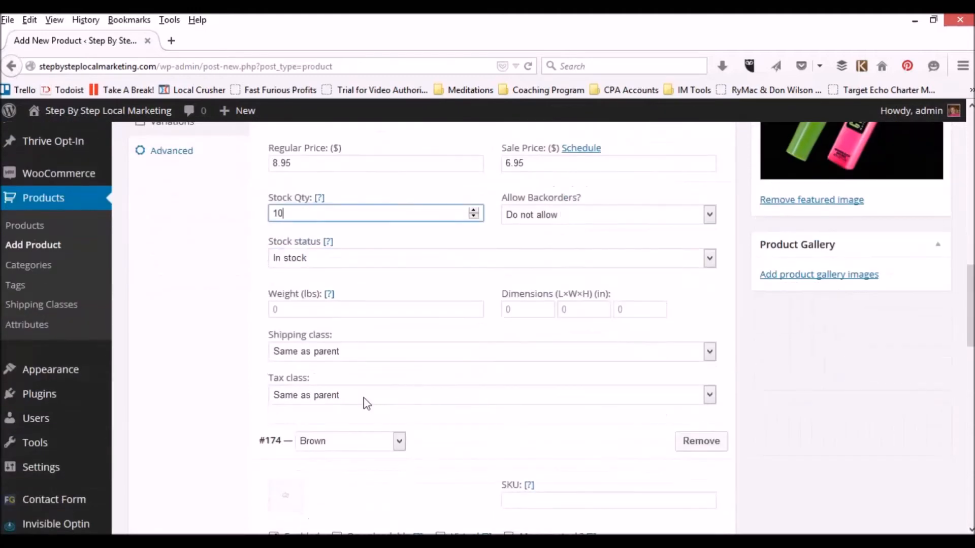
{"action": "left_click", "coordinate": [707, 261]}
{"action": "left_click", "coordinate": [711, 263]}
{"action": "left_click", "coordinate": [711, 263]}
{"action": "left_click", "coordinate": [711, 263]}
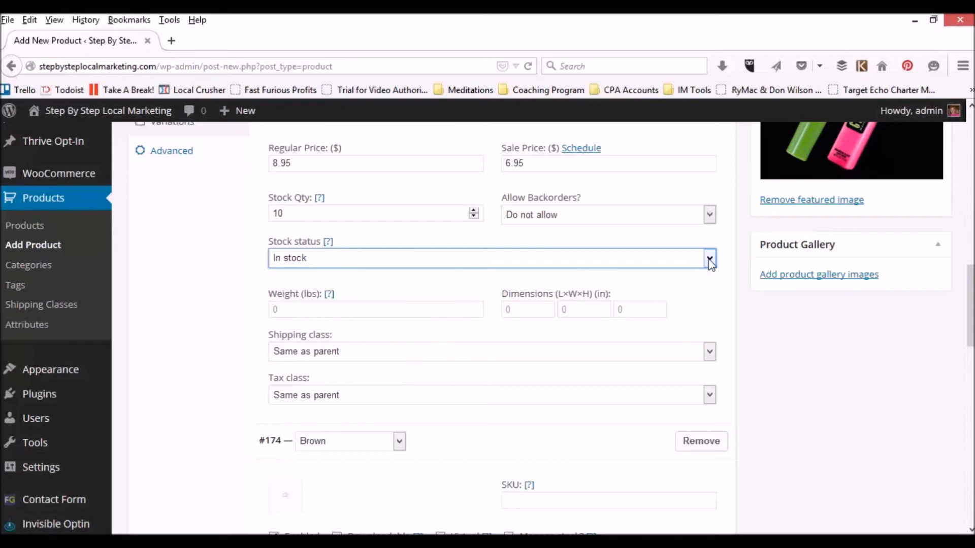
- Enter a weight of 1.0 lbs and dimensions of 5 × 1 × 1 in for the Black variation
{"action": "left_click", "coordinate": [266, 309]}
{"action": "type", "text": "1"}
{"action": "left_click", "coordinate": [283, 339]}
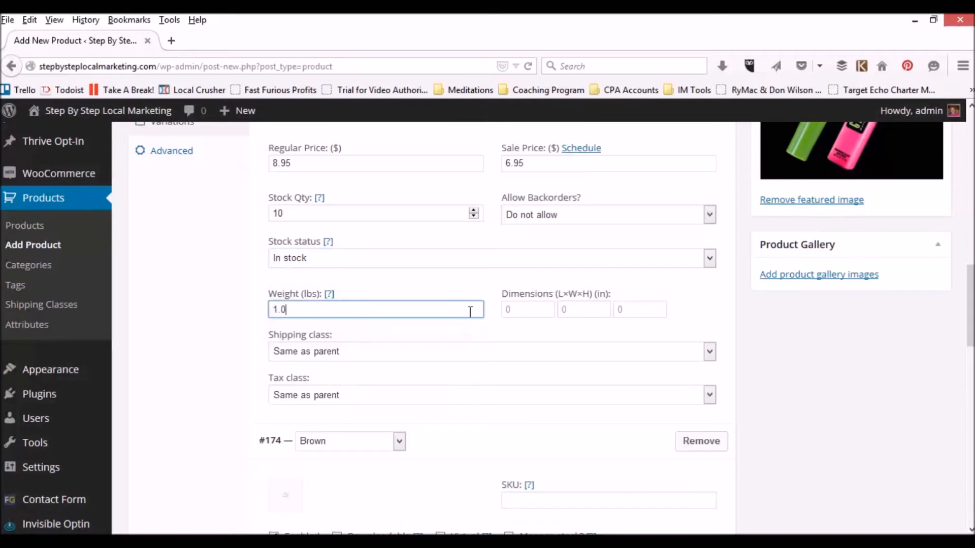
{"action": "left_click", "coordinate": [526, 307]}
{"action": "type", "text": "5"}
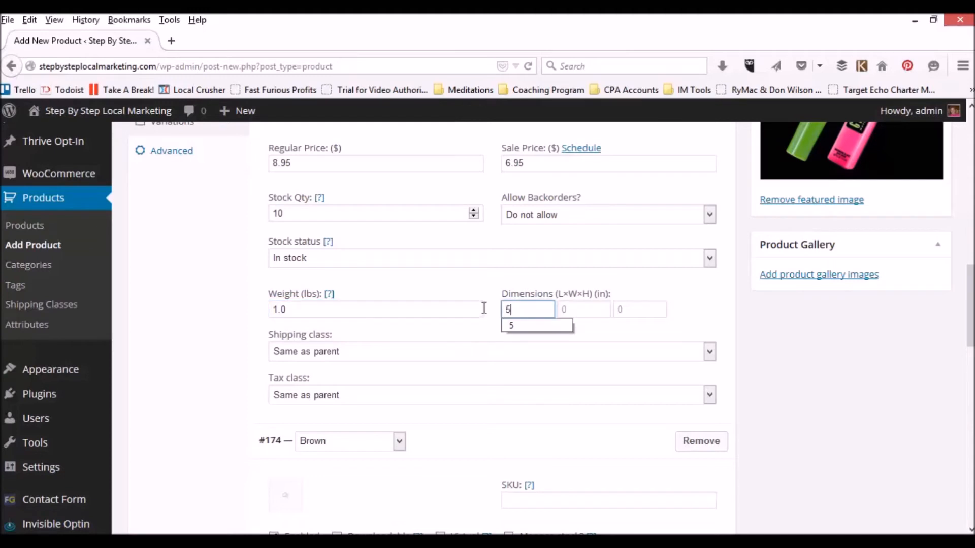
{"action": "left_click", "coordinate": [569, 310]}
{"action": "type", "text": "1"}
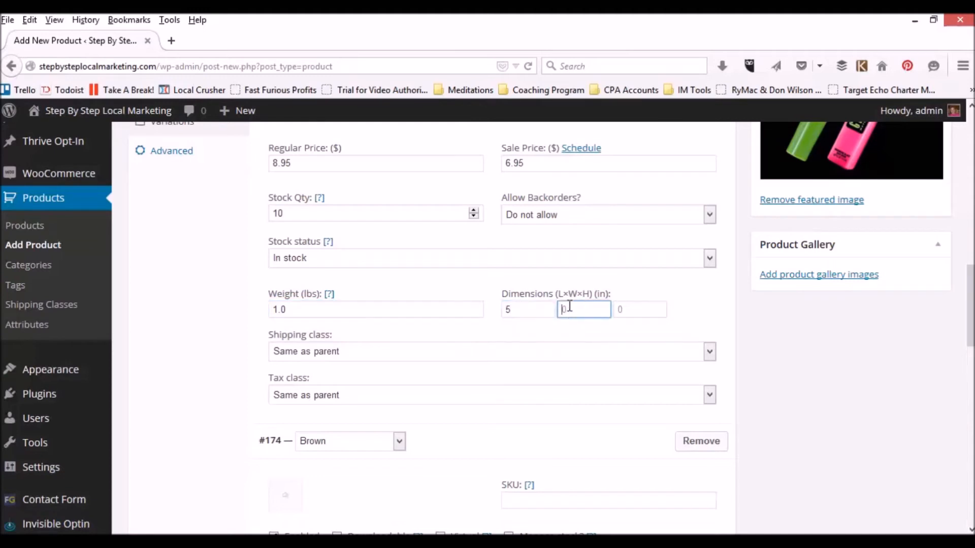
{"action": "left_click", "coordinate": [639, 308]}
{"action": "type", "text": "1"}
{"action": "key", "text": "ctrl+a"}
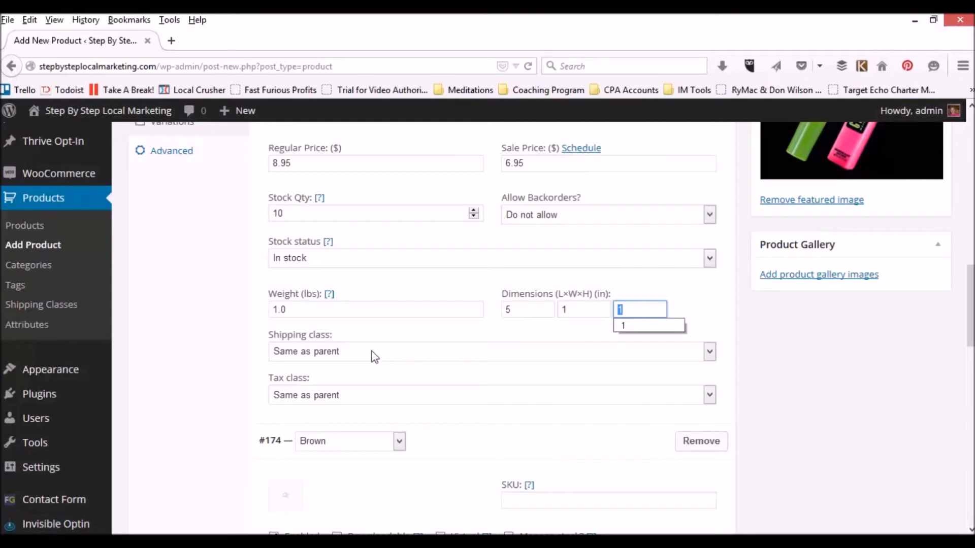
{"action": "left_click", "coordinate": [459, 337]}
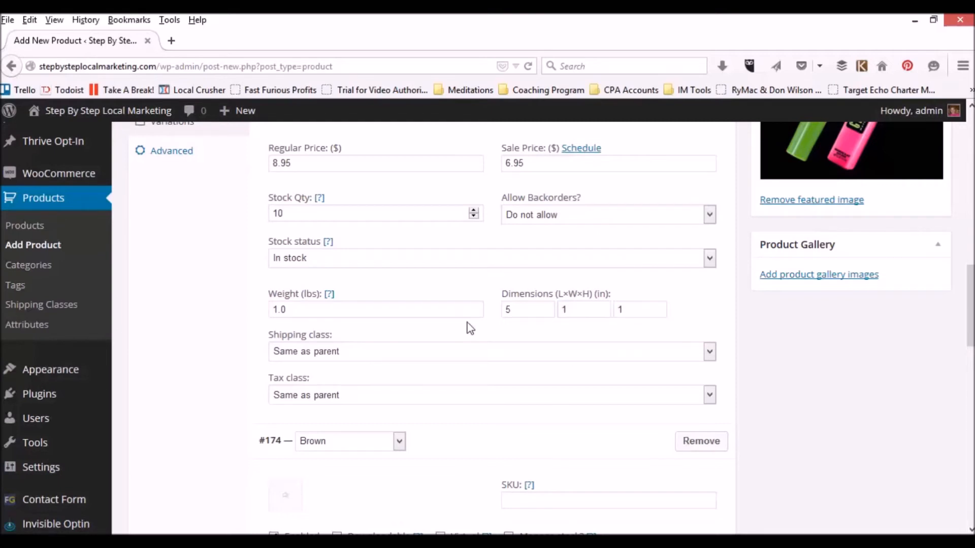
- Enable stock management for the Brown variation and set its SKU to mascara15Brown
{"action": "scroll", "coordinate": [470, 329], "scroll_direction": "down", "scroll_amount": 5}
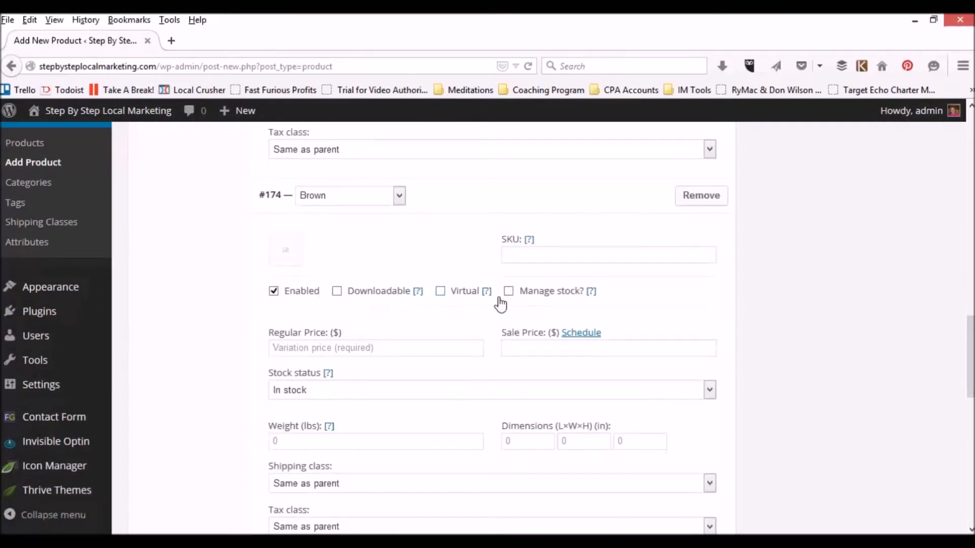
{"action": "left_click", "coordinate": [508, 292]}
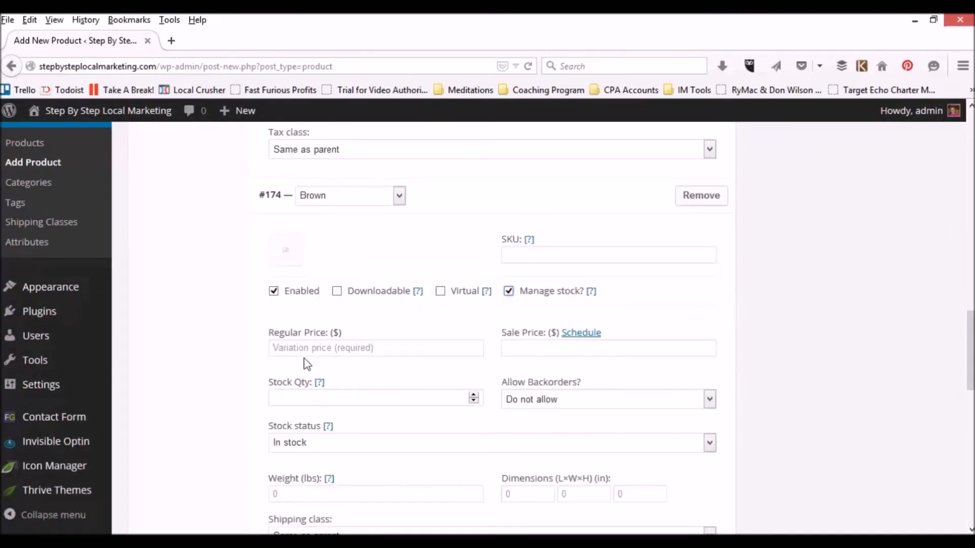
{"action": "left_click", "coordinate": [525, 260]}
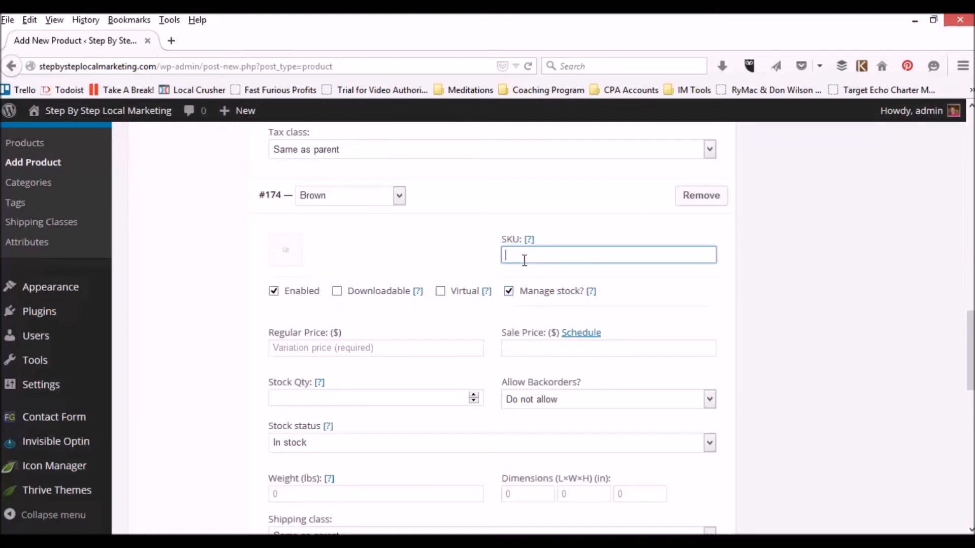
{"action": "type", "text": "mas"}
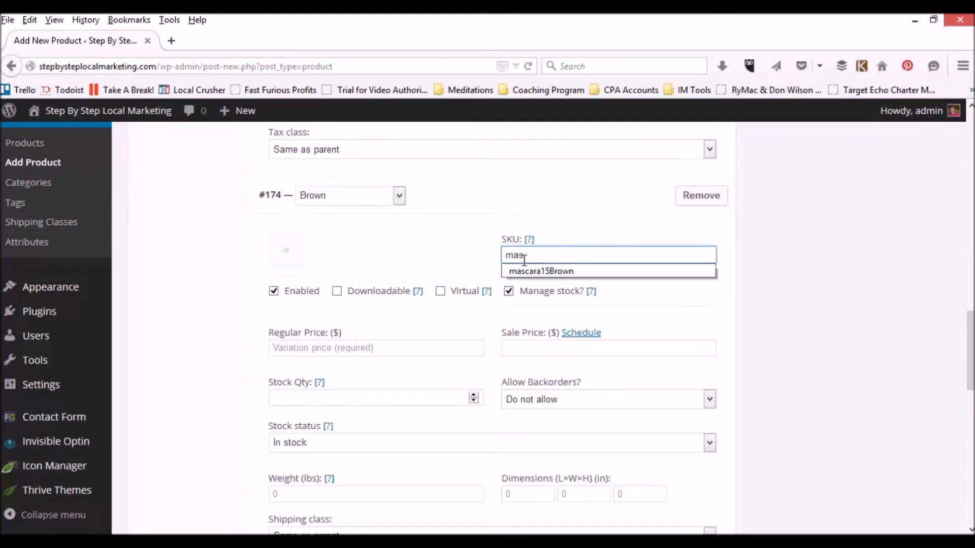
{"action": "left_click", "coordinate": [538, 272]}
- Set the Black variation's SKU to mascara15black
{"action": "scroll", "coordinate": [528, 262], "scroll_direction": "up", "scroll_amount": 7}
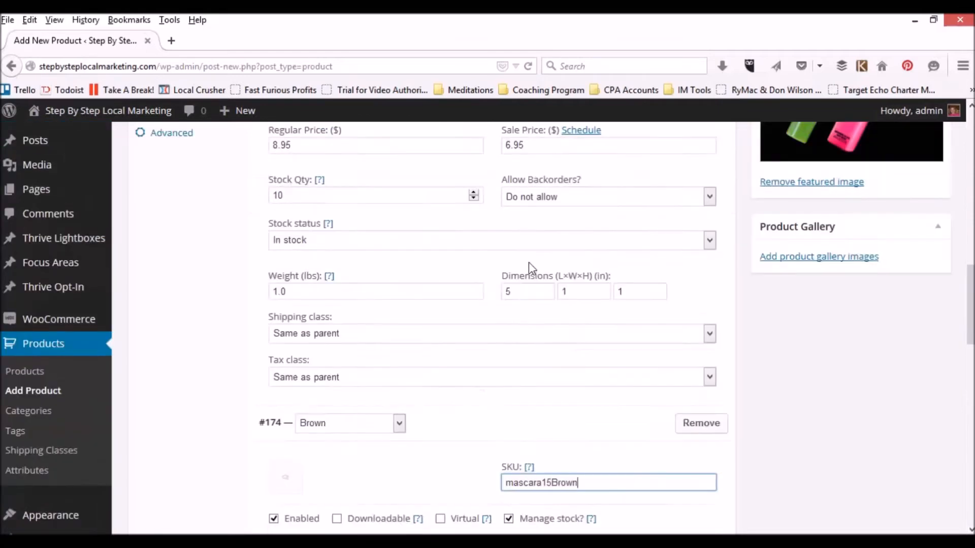
{"action": "left_click", "coordinate": [540, 310]}
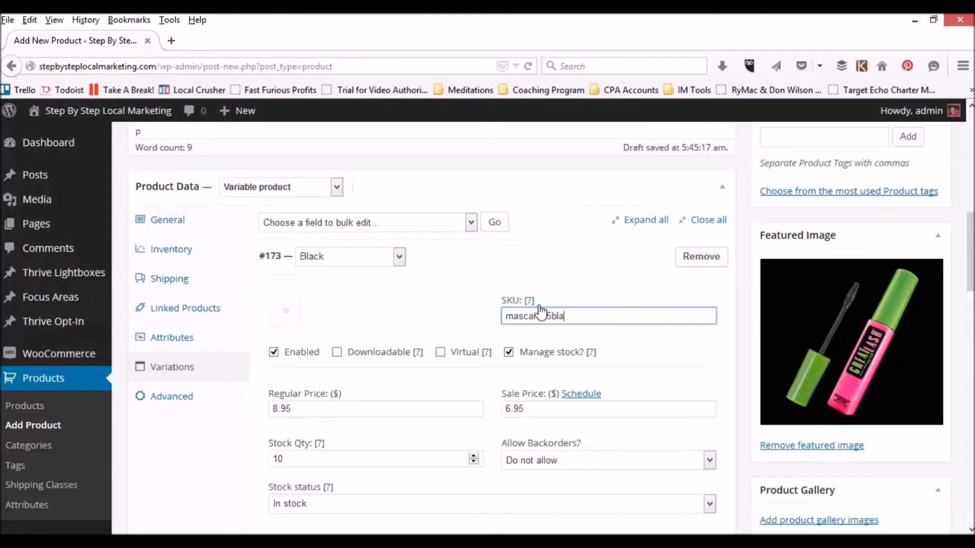
- Price the Brown variation at $8.95 regular and $6.95 on sale, with a stock quantity of 10
{"action": "scroll", "coordinate": [435, 348], "scroll_direction": "down", "scroll_amount": 6}
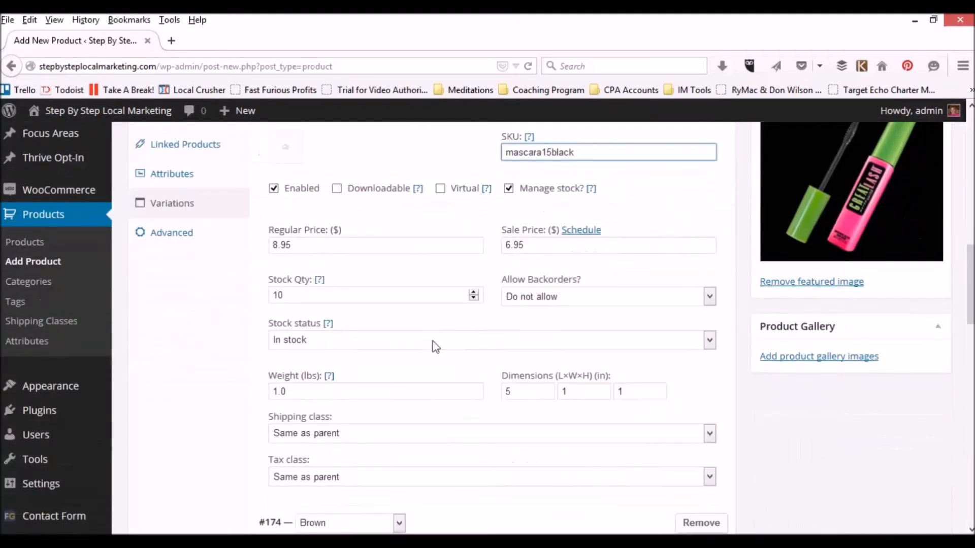
{"action": "scroll", "coordinate": [429, 342], "scroll_direction": "down", "scroll_amount": 3}
{"action": "left_click", "coordinate": [311, 348]}
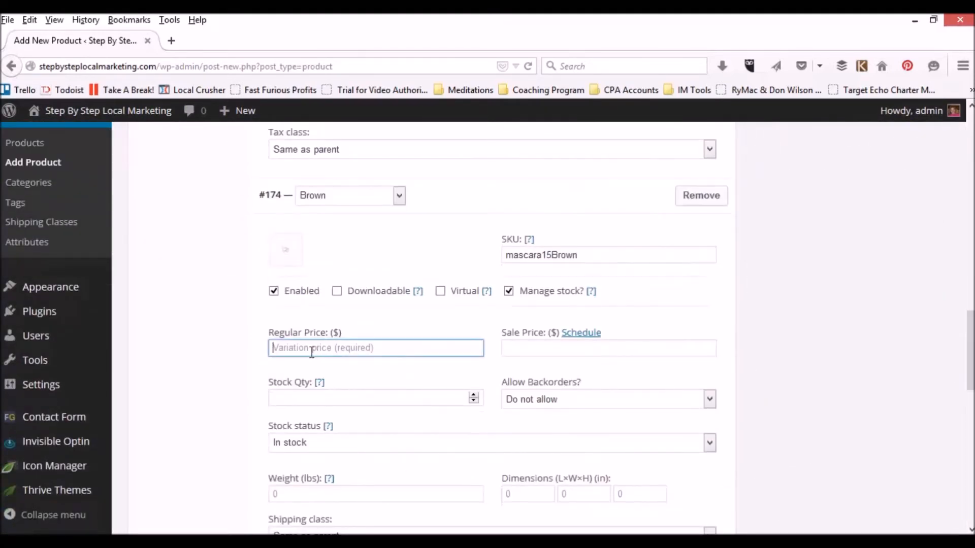
{"action": "type", "text": "8.95"}
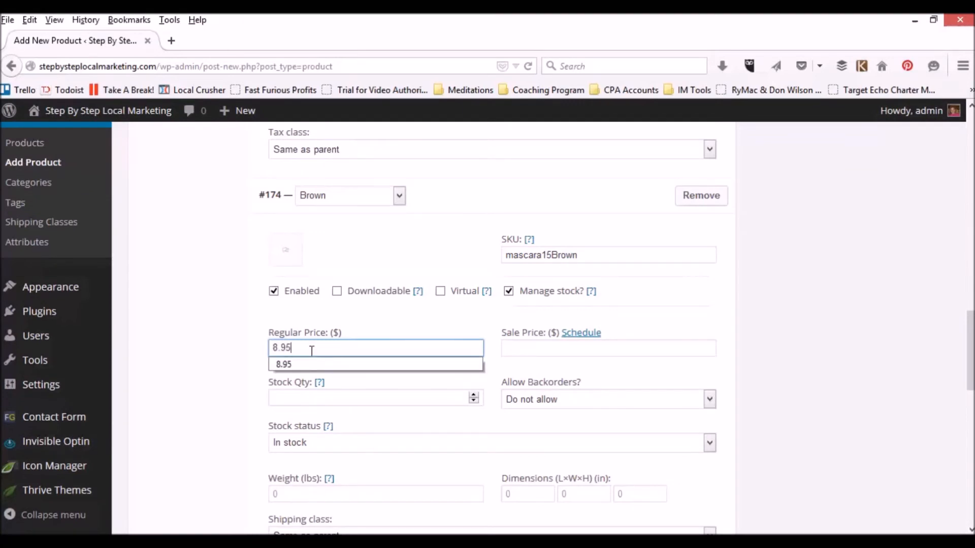
{"action": "left_click", "coordinate": [558, 348]}
{"action": "type", "text": "6"}
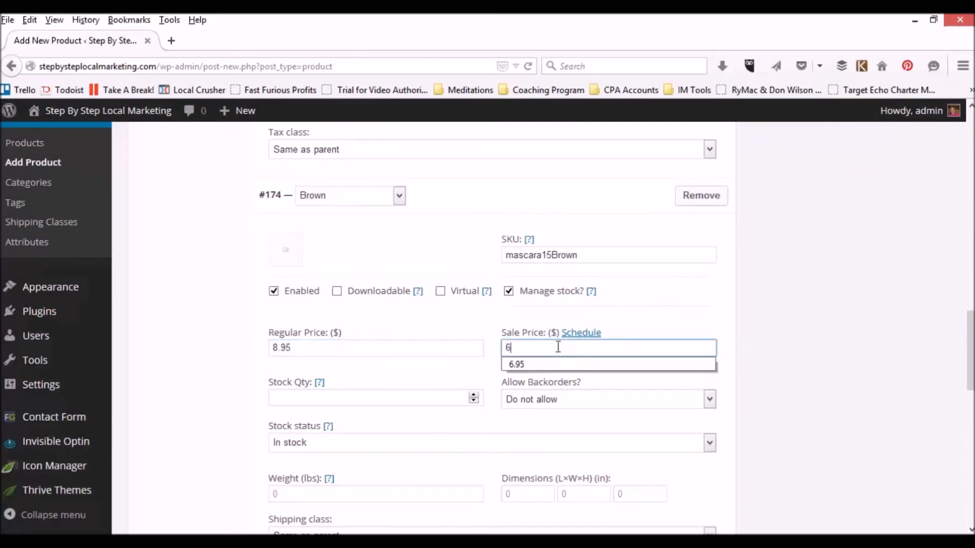
{"action": "type", "text": ".95"}
{"action": "left_click", "coordinate": [312, 398]}
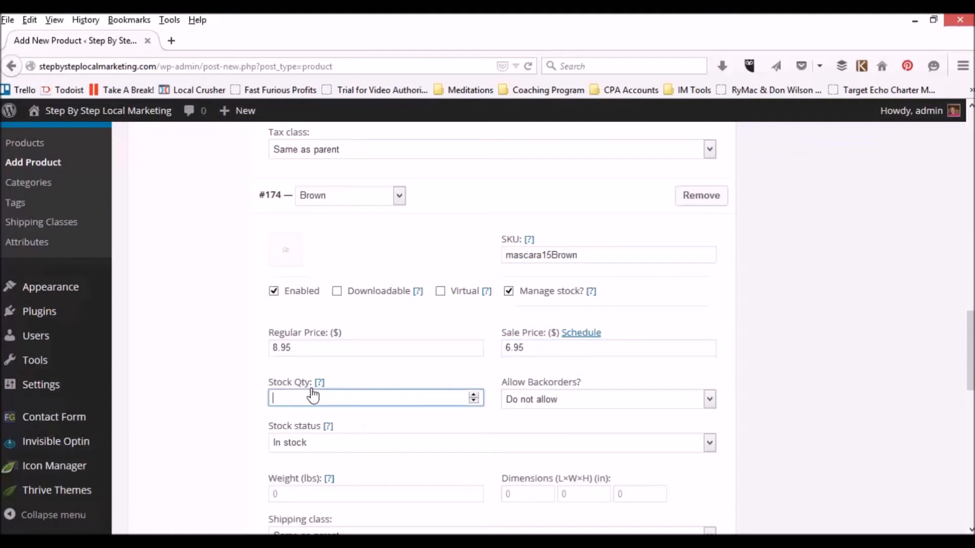
- Enter a weight of 1 lb and dimensions of 5 × 1 × 1 in for the Brown variation
{"action": "scroll", "coordinate": [312, 395], "scroll_direction": "down", "scroll_amount": 3}
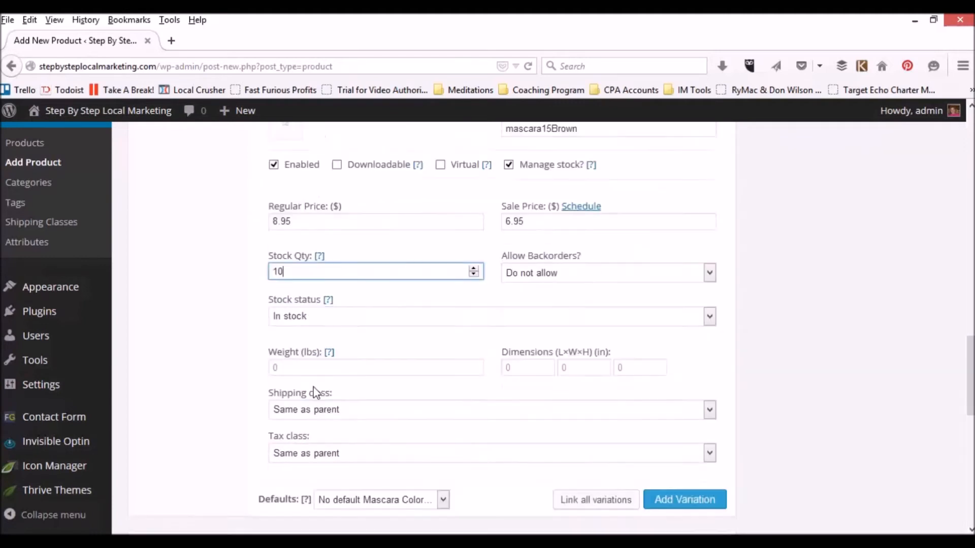
{"action": "left_click", "coordinate": [293, 329]}
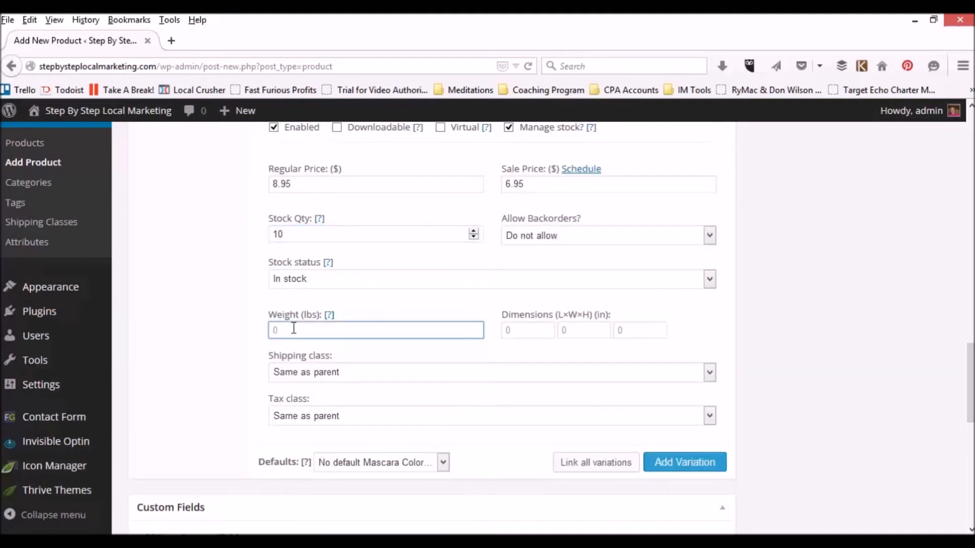
{"action": "type", "text": "1"}
{"action": "key", "text": "Tab"}
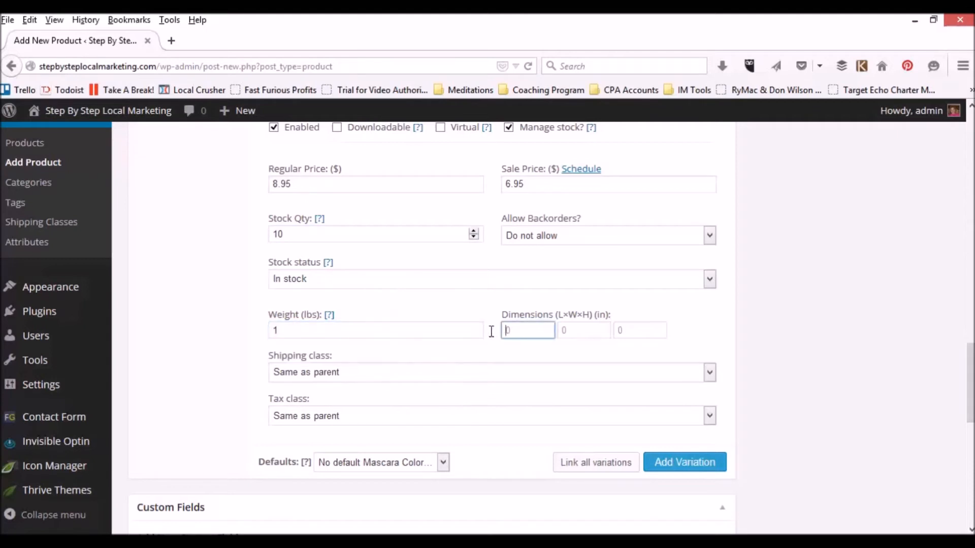
{"action": "type", "text": "5"}
{"action": "left_click", "coordinate": [573, 331]}
{"action": "type", "text": "1"}
{"action": "left_click", "coordinate": [624, 324]}
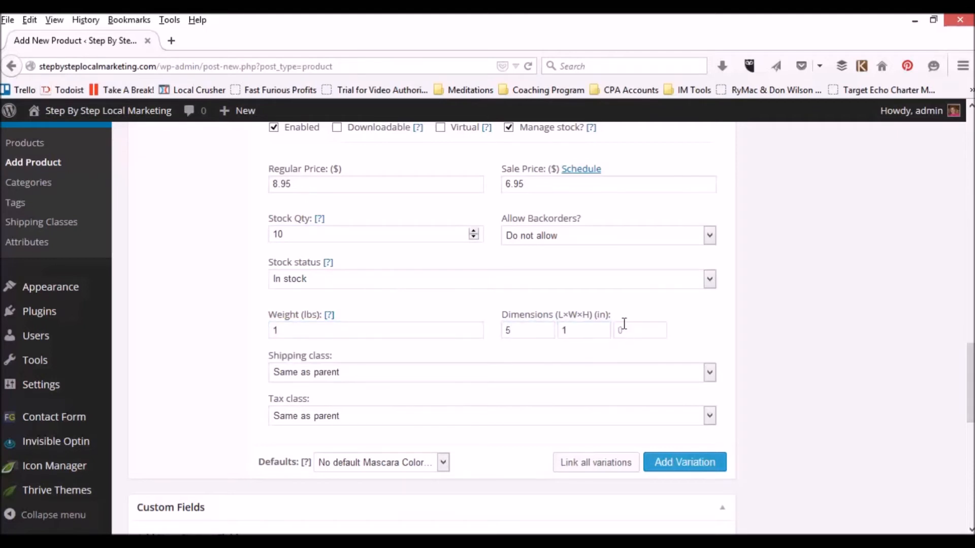
{"action": "left_click", "coordinate": [625, 331]}
{"action": "type", "text": "1"}
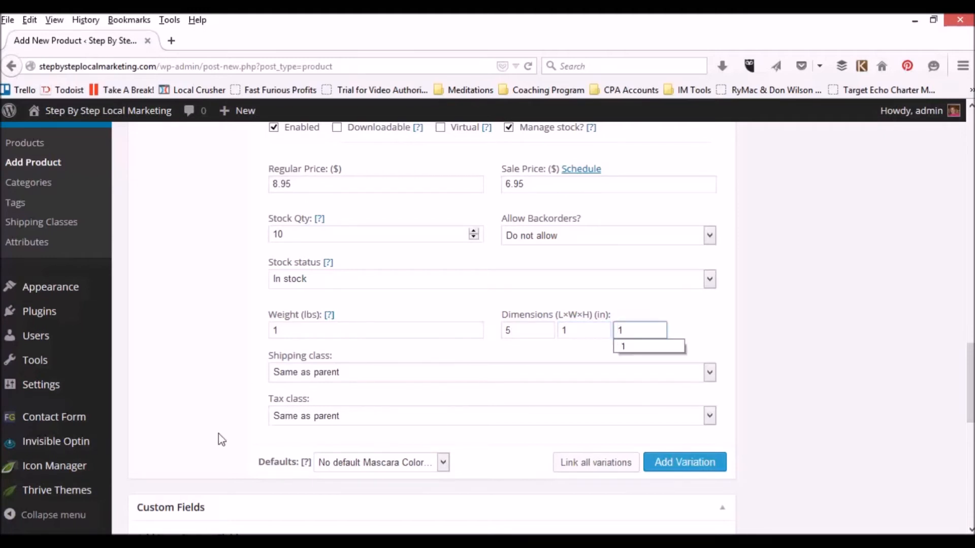
{"action": "scroll", "coordinate": [223, 436], "scroll_direction": "down", "scroll_amount": 3}
{"action": "scroll", "coordinate": [250, 331], "scroll_direction": "up", "scroll_amount": 5}
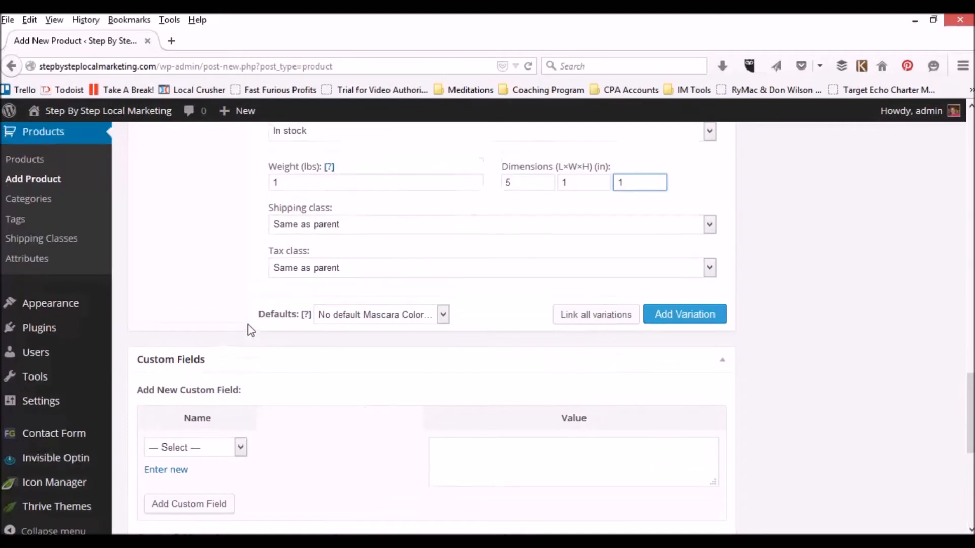
{"action": "scroll", "coordinate": [250, 331], "scroll_direction": "down", "scroll_amount": 3}
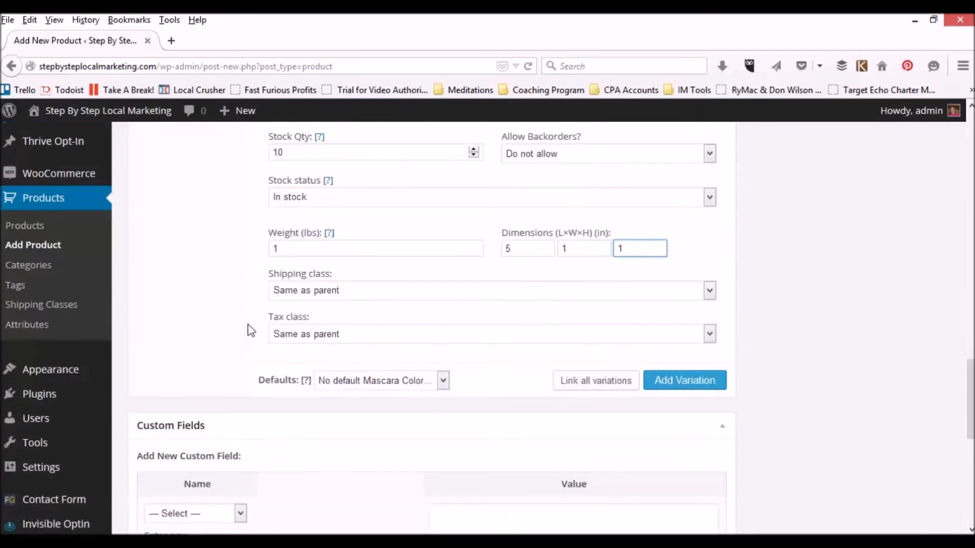
{"action": "scroll", "coordinate": [187, 330], "scroll_direction": "down", "scroll_amount": 9}
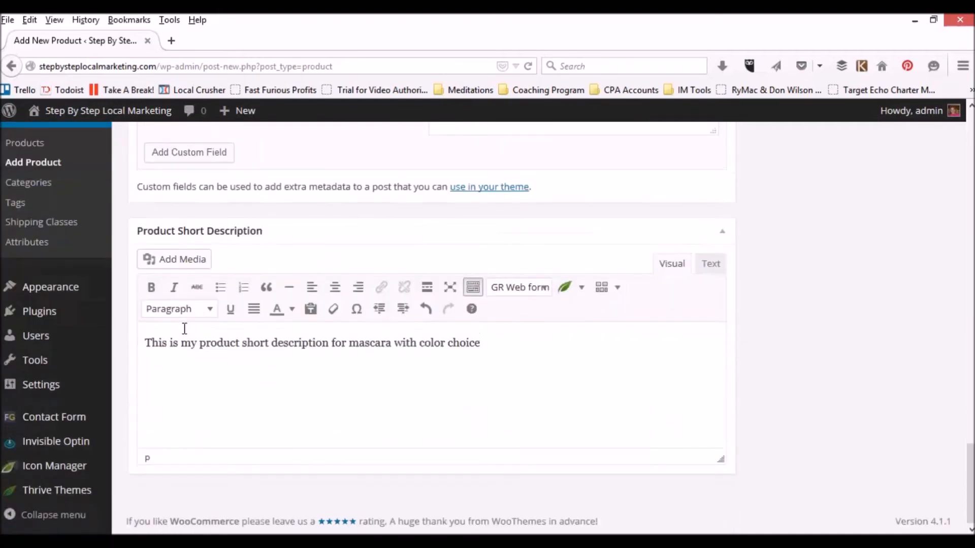
{"action": "scroll", "coordinate": [185, 330], "scroll_direction": "up", "scroll_amount": 15}
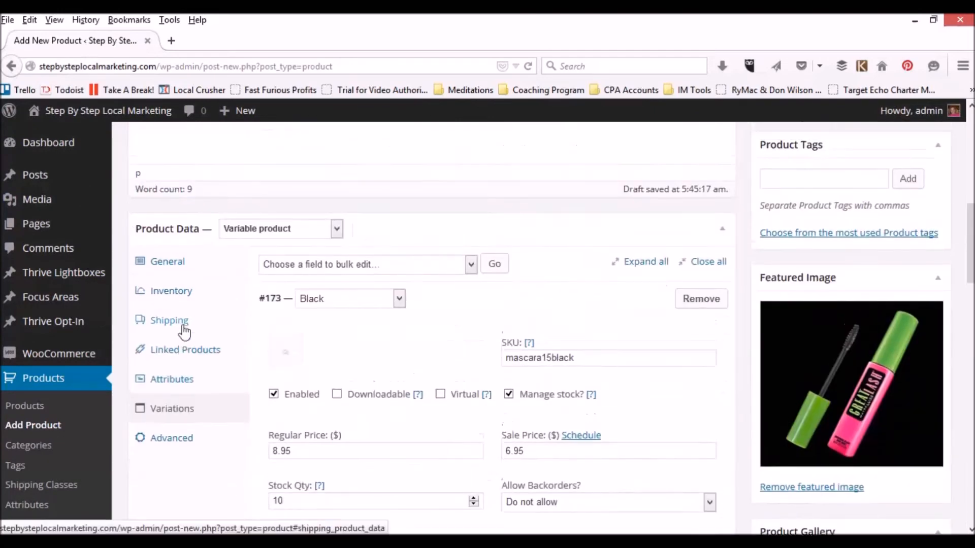
- Save the Mascara with Color Choice product as a draft and open its preview
{"action": "scroll", "coordinate": [181, 323], "scroll_direction": "up", "scroll_amount": 6}
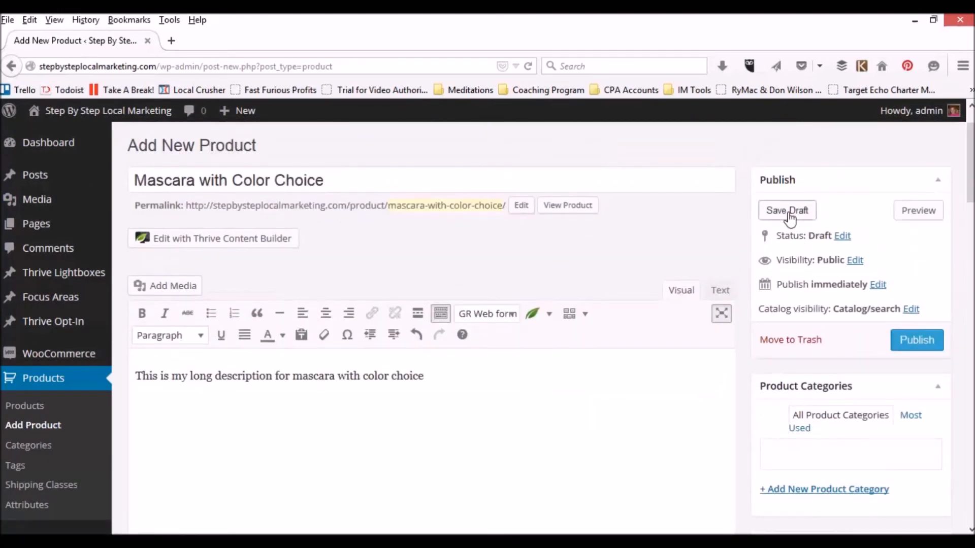
{"action": "left_click", "coordinate": [786, 211]}
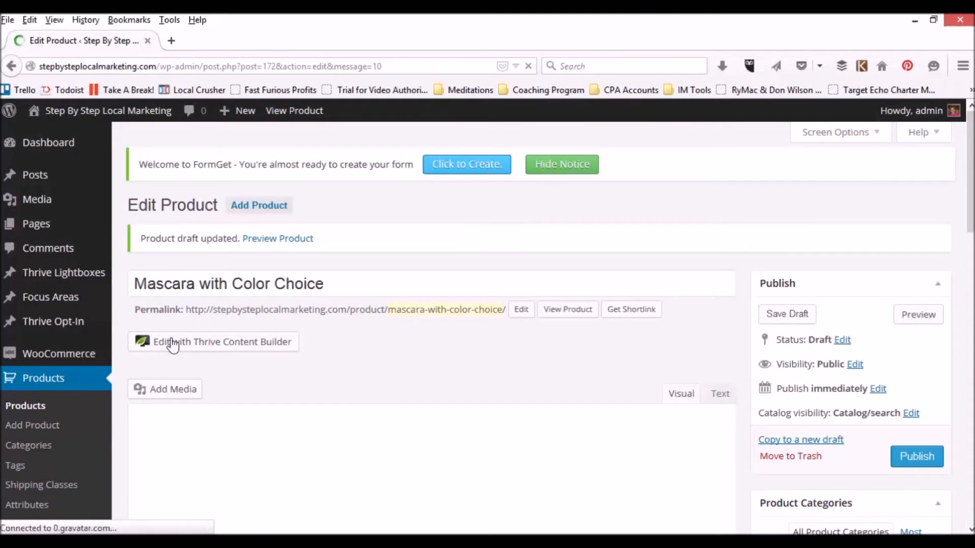
{"action": "left_click", "coordinate": [269, 241]}
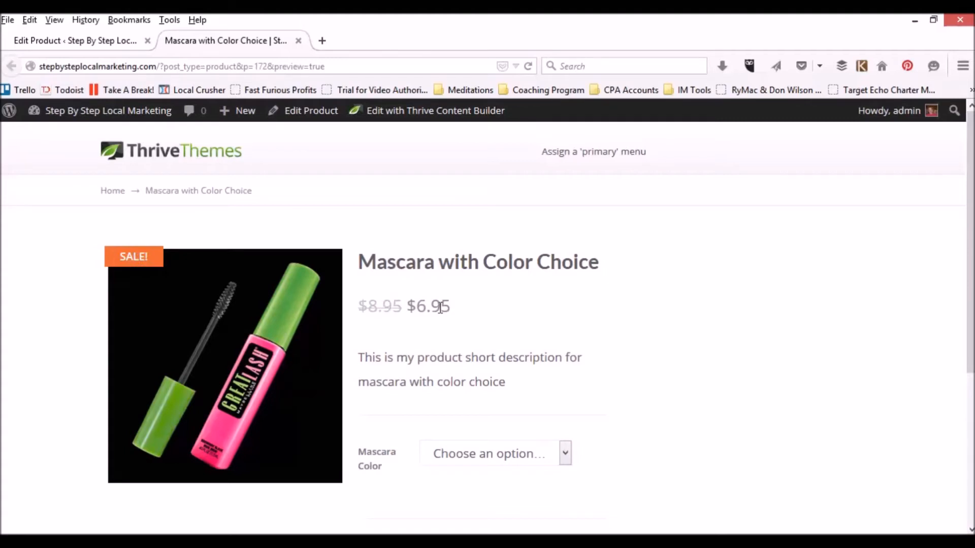
- Check the Black and Brown options under Mascara Color on the product preview page
{"action": "scroll", "coordinate": [442, 304], "scroll_direction": "down", "scroll_amount": 3}
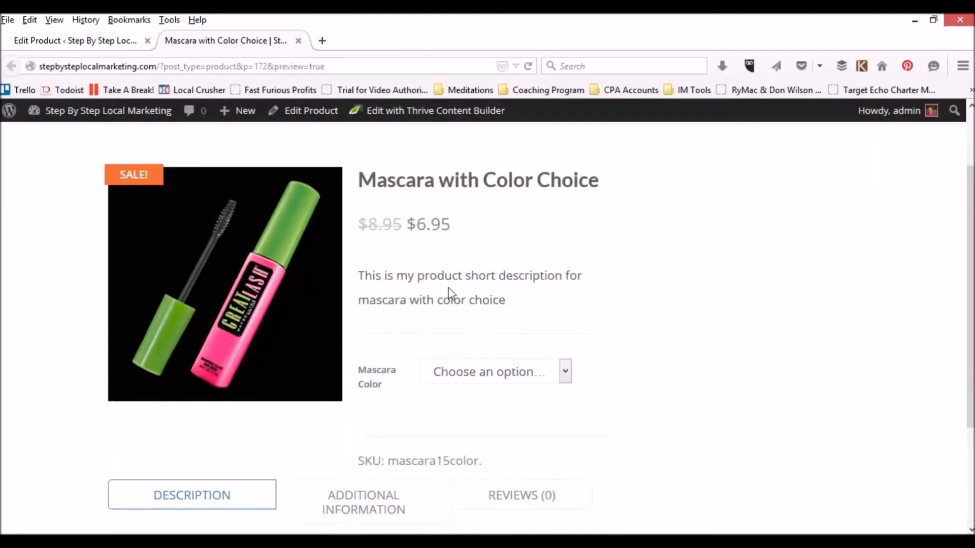
{"action": "scroll", "coordinate": [518, 335], "scroll_direction": "down", "scroll_amount": 3}
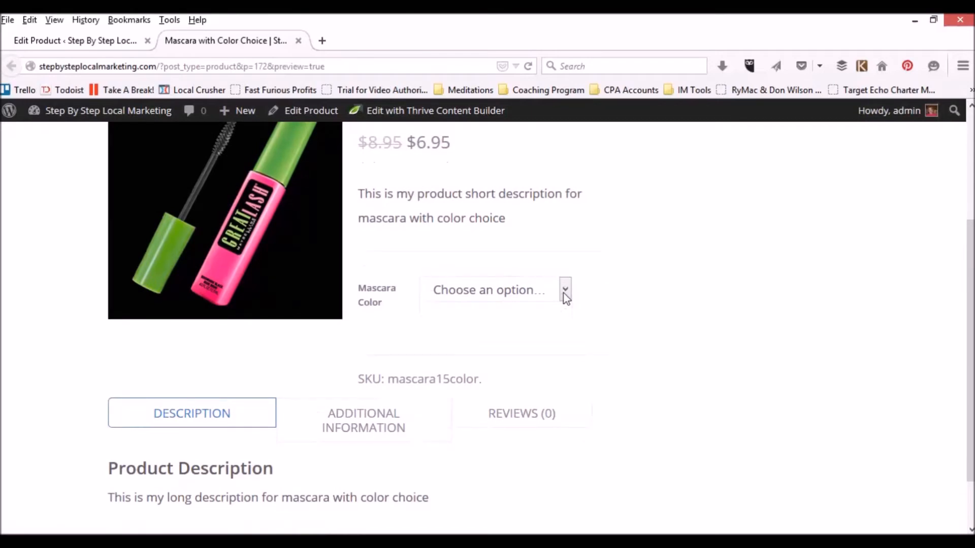
{"action": "left_click", "coordinate": [565, 291]}
{"action": "left_click", "coordinate": [431, 331]}
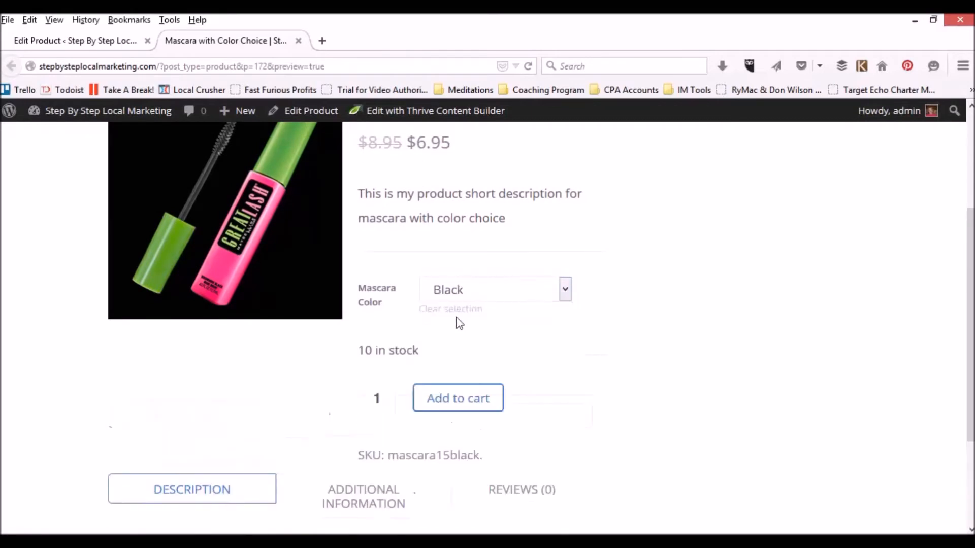
{"action": "left_click", "coordinate": [565, 292]}
{"action": "left_click", "coordinate": [449, 350]}
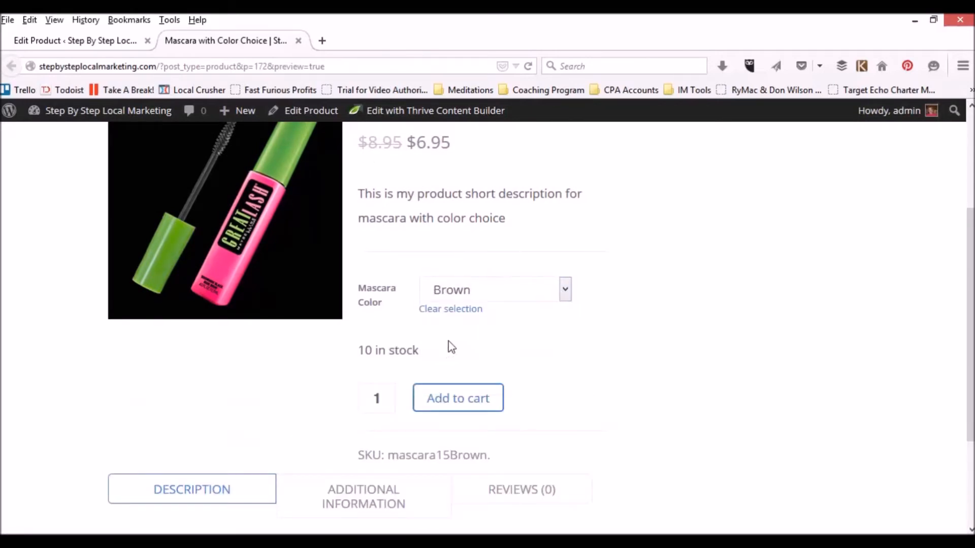
- Try to add the Brown mascara to the cart from the draft preview page
{"action": "scroll", "coordinate": [451, 347], "scroll_direction": "down", "scroll_amount": 5}
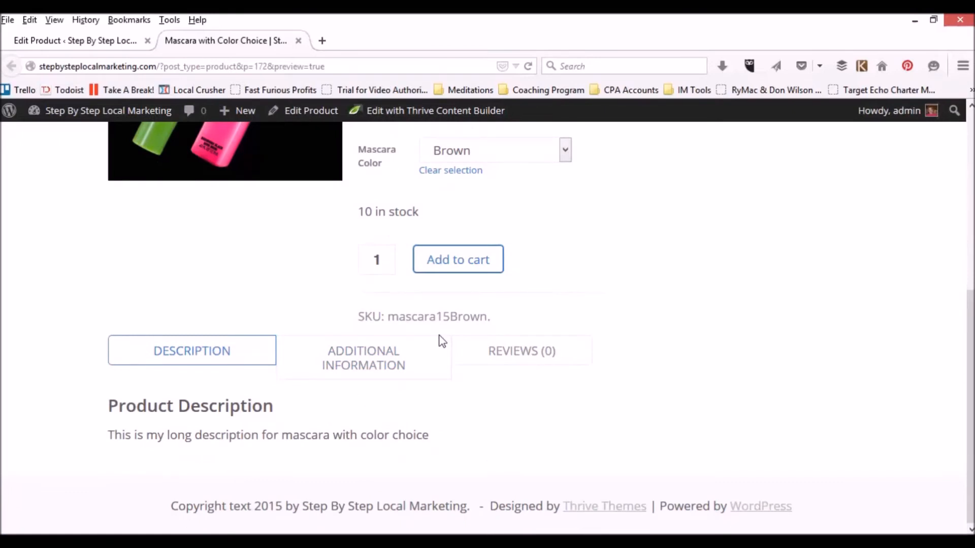
{"action": "scroll", "coordinate": [439, 340], "scroll_direction": "up", "scroll_amount": 6}
{"action": "scroll", "coordinate": [440, 340], "scroll_direction": "down", "scroll_amount": 5}
{"action": "left_click", "coordinate": [434, 324]}
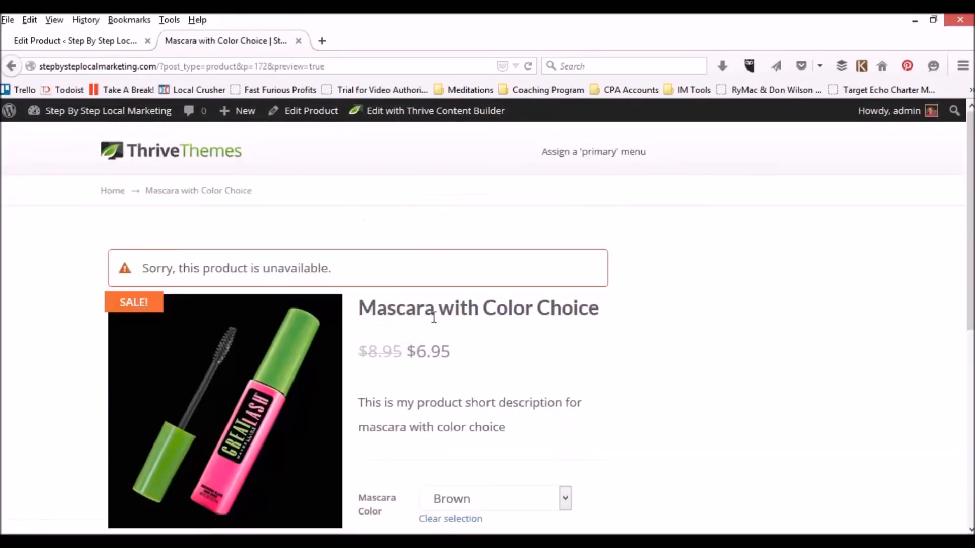
{"action": "scroll", "coordinate": [370, 374], "scroll_direction": "down", "scroll_amount": 12}
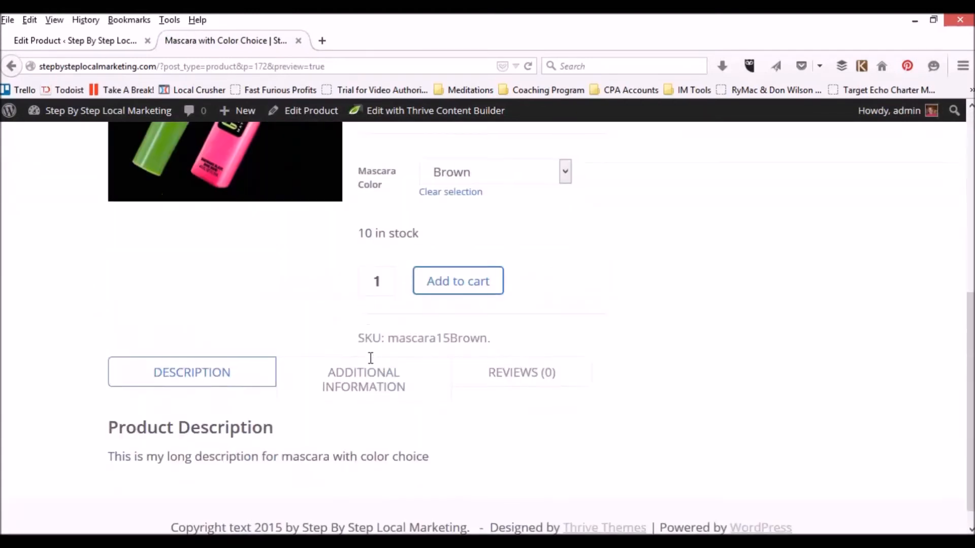
{"action": "scroll", "coordinate": [370, 357], "scroll_direction": "up", "scroll_amount": 10}
{"action": "scroll", "coordinate": [369, 358], "scroll_direction": "up", "scroll_amount": 2}
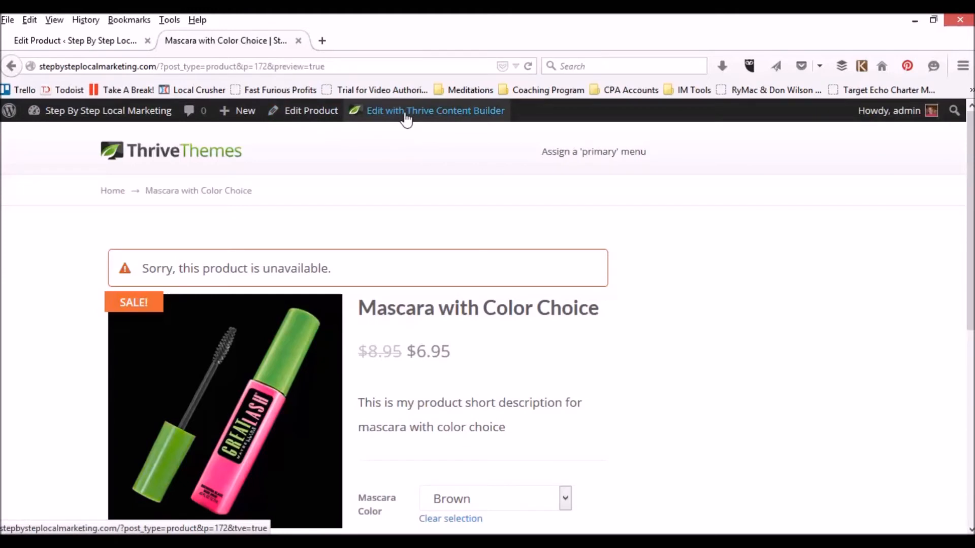
- Reopen the product for editing and enable stock management at product level
{"action": "left_click", "coordinate": [307, 120]}
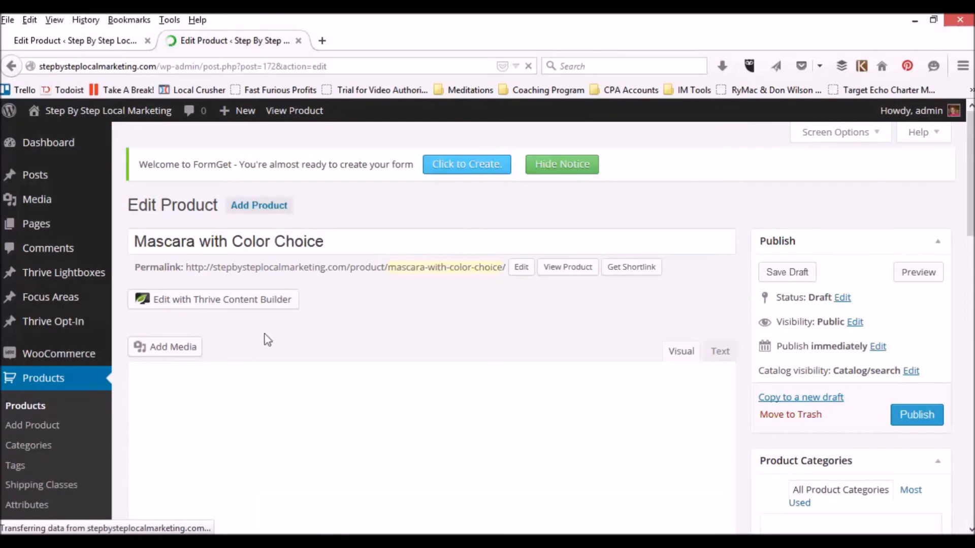
{"action": "scroll", "coordinate": [261, 343], "scroll_direction": "down", "scroll_amount": 8}
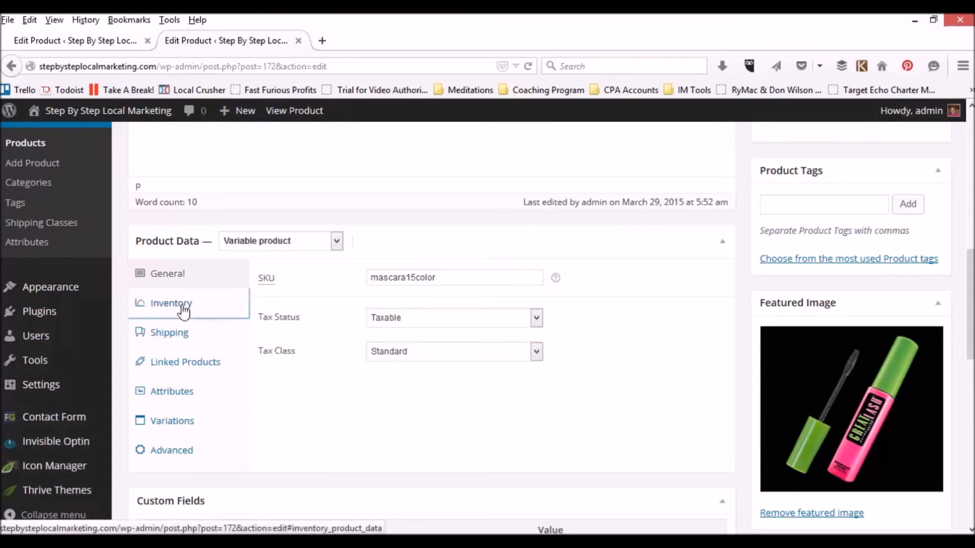
{"action": "left_click", "coordinate": [183, 307]}
{"action": "left_click", "coordinate": [371, 278]}
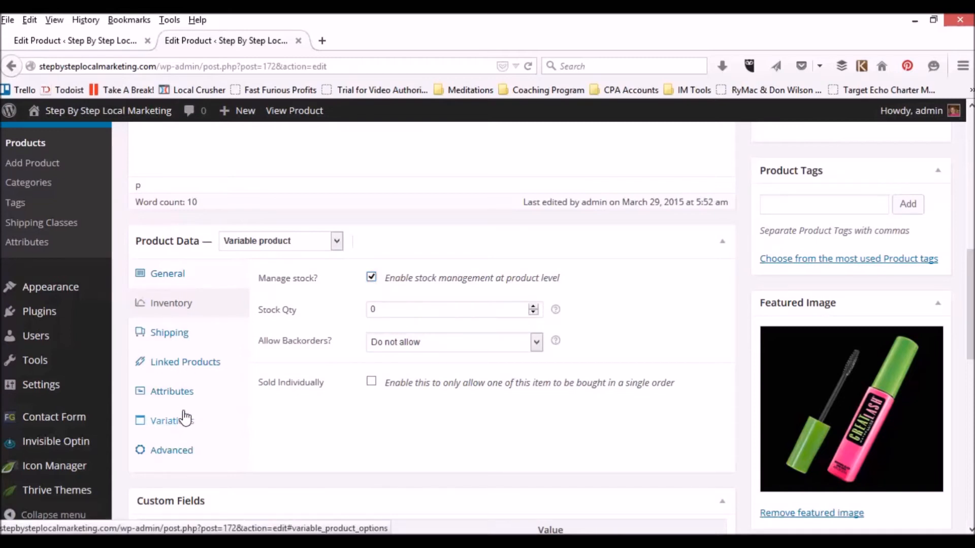
- Examine the product-level shipping settings, including the available shipping class options
{"action": "left_click", "coordinate": [177, 335]}
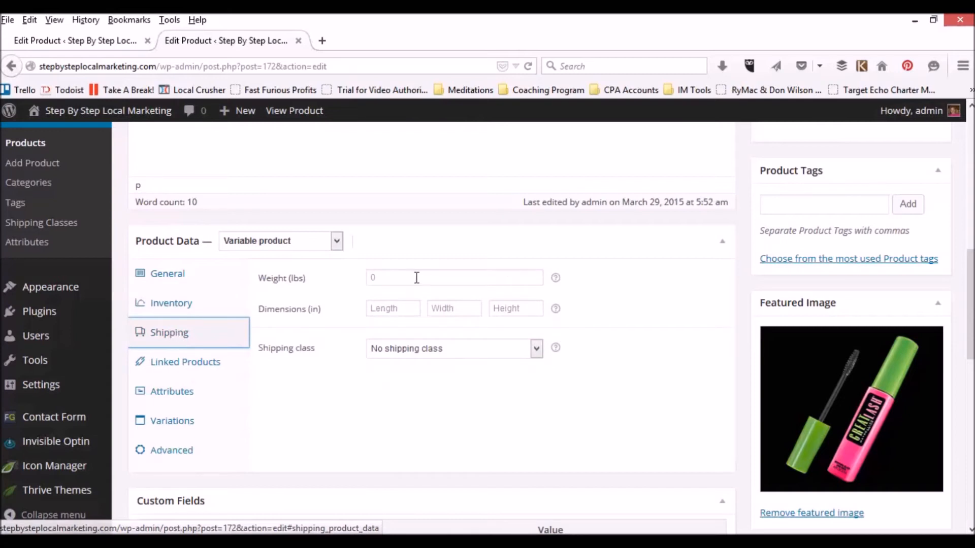
{"action": "left_click", "coordinate": [401, 277]}
{"action": "left_click", "coordinate": [535, 348]}
{"action": "left_click", "coordinate": [535, 348]}
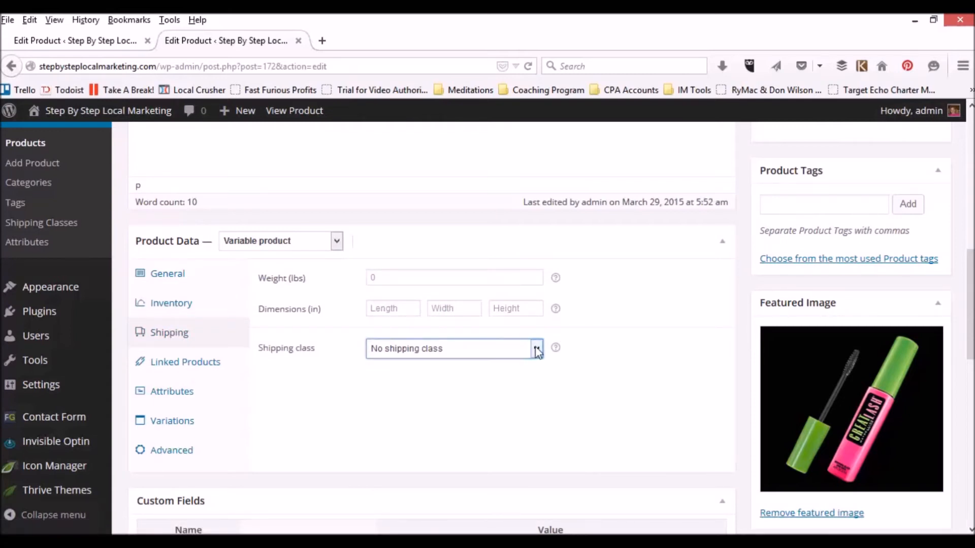
{"action": "left_click", "coordinate": [401, 278]}
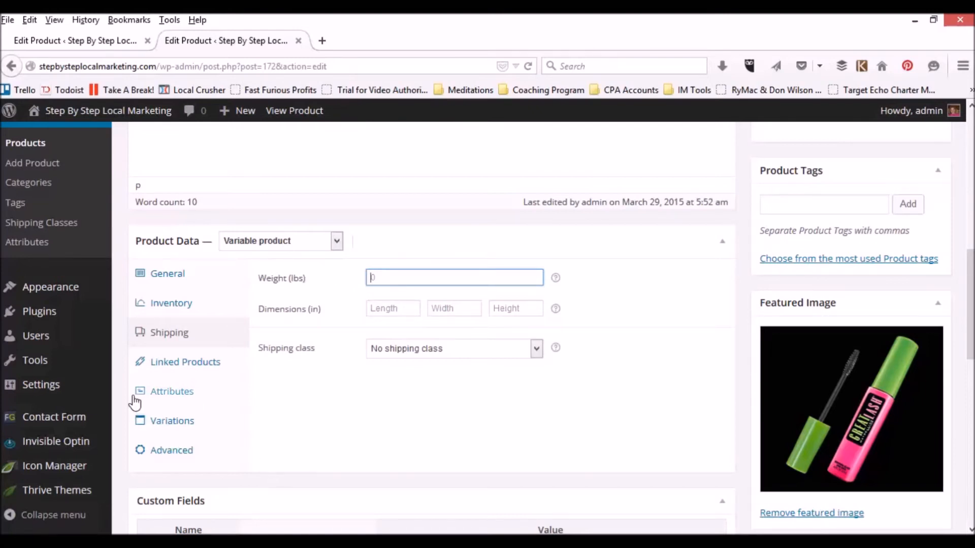
{"action": "left_click", "coordinate": [537, 351]}
{"action": "left_click", "coordinate": [536, 350]}
{"action": "left_click", "coordinate": [537, 351]}
{"action": "left_click", "coordinate": [537, 352]}
- Enter a product-level shipping weight of 1 lb and dimensions of 5 × 1 × 1 in
{"action": "left_click", "coordinate": [369, 280]}
{"action": "type", "text": "1"}
{"action": "left_click", "coordinate": [389, 309]}
{"action": "type", "text": "5"}
{"action": "left_click", "coordinate": [442, 308]}
{"action": "left_click", "coordinate": [490, 308]}
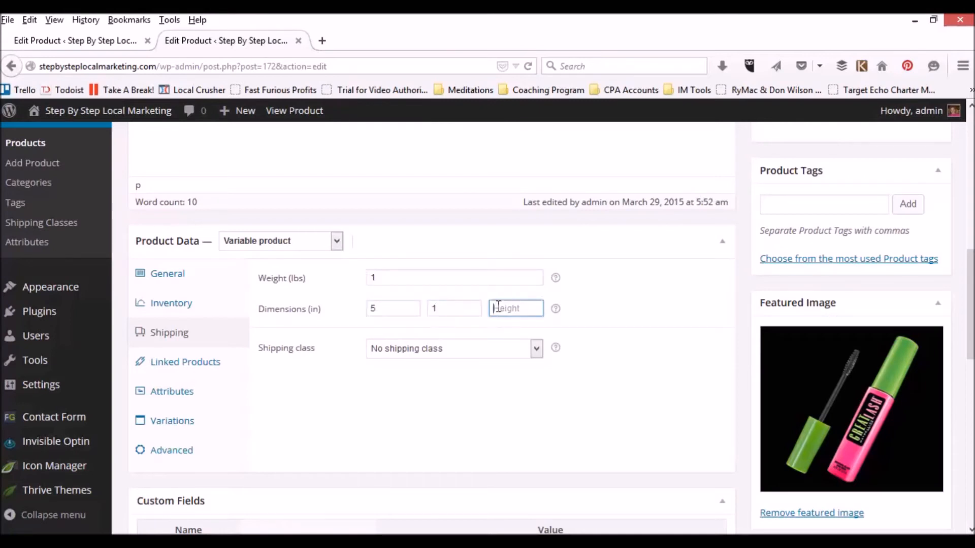
{"action": "type", "text": "1"}
{"action": "left_click", "coordinate": [321, 402]}
- Publish the Mascara with Color Choice product and open its live page
{"action": "scroll", "coordinate": [318, 401], "scroll_direction": "down", "scroll_amount": 5}
{"action": "scroll", "coordinate": [319, 389], "scroll_direction": "up", "scroll_amount": 3}
{"action": "scroll", "coordinate": [320, 387], "scroll_direction": "up", "scroll_amount": 3}
{"action": "scroll", "coordinate": [320, 385], "scroll_direction": "up", "scroll_amount": 6}
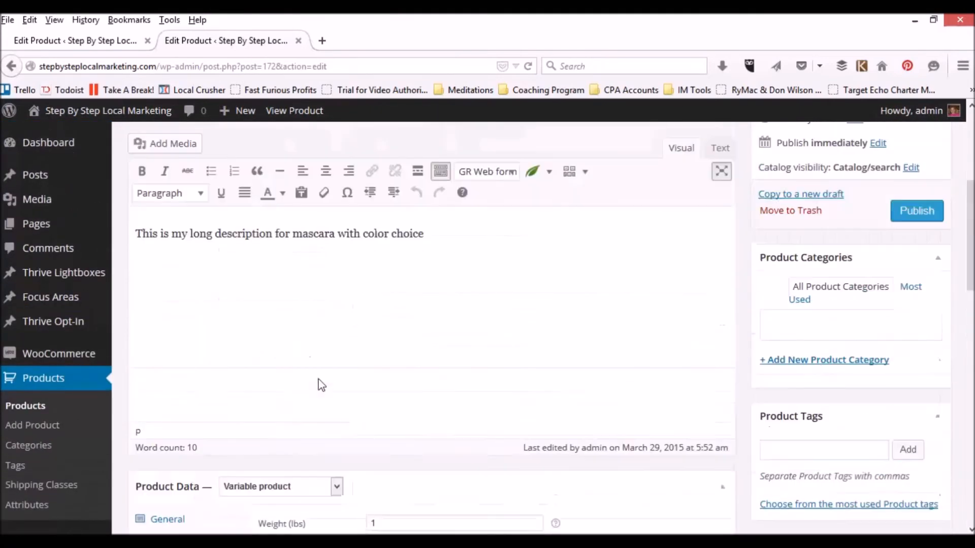
{"action": "left_click", "coordinate": [919, 376]}
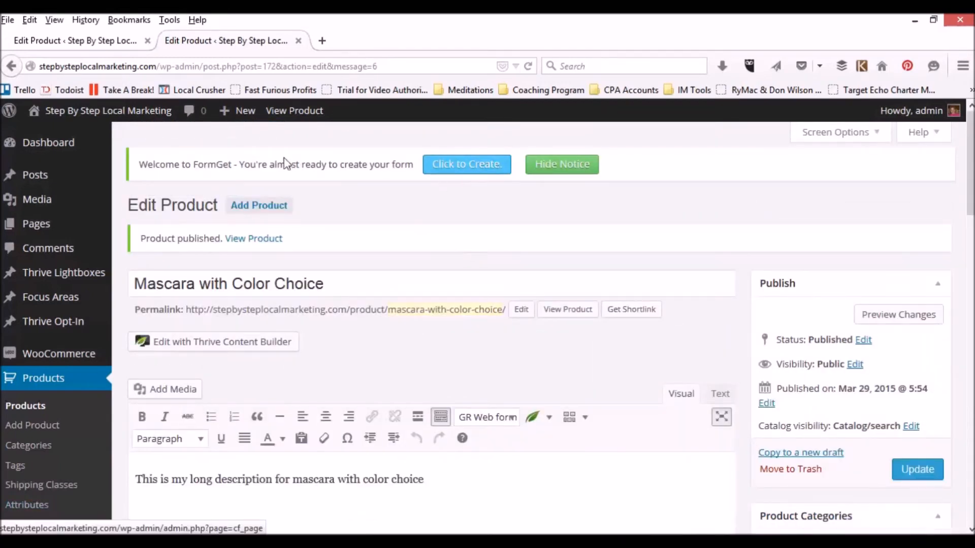
{"action": "left_click", "coordinate": [305, 111]}
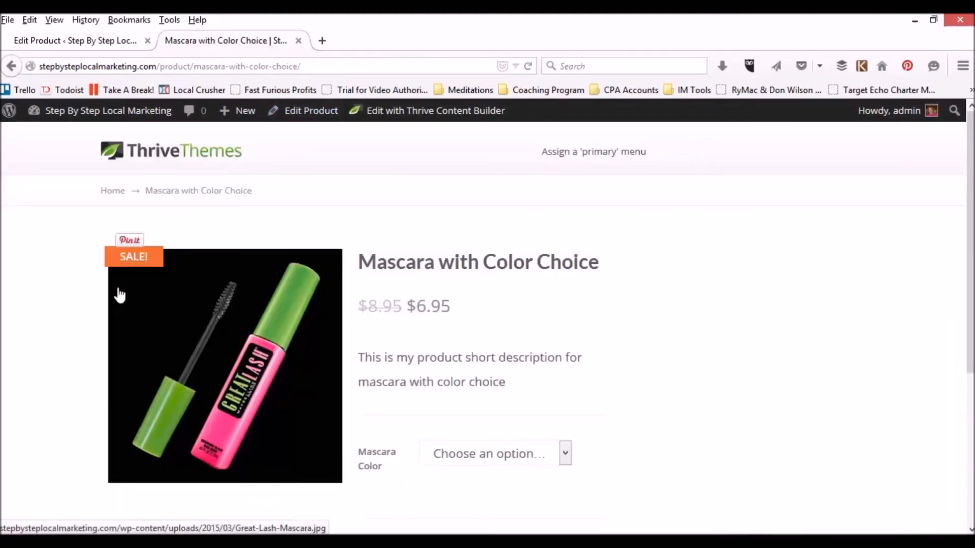
- Choose Black as the Mascara Color on the live product page and add one to the cart
{"action": "scroll", "coordinate": [279, 325], "scroll_direction": "down", "scroll_amount": 3}
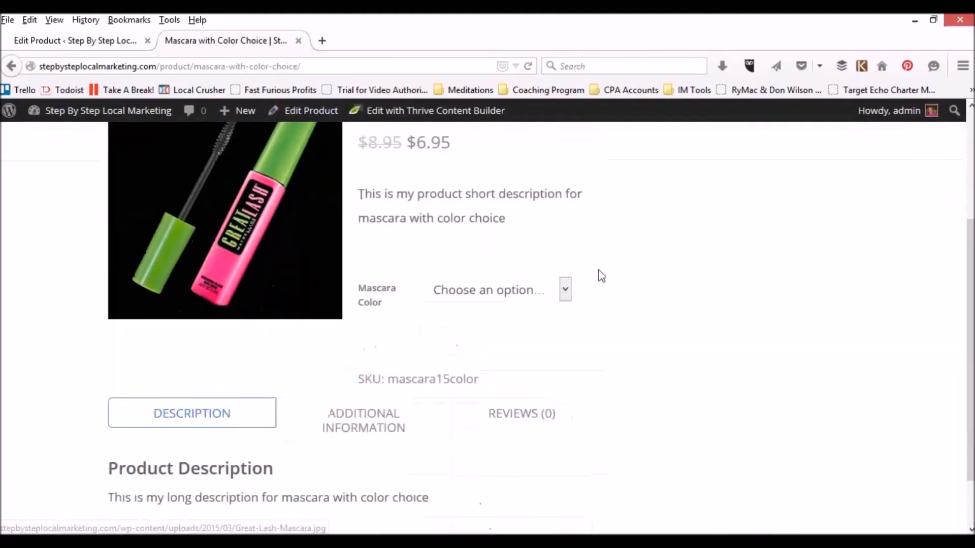
{"action": "left_click", "coordinate": [565, 289]}
{"action": "left_click", "coordinate": [435, 330]}
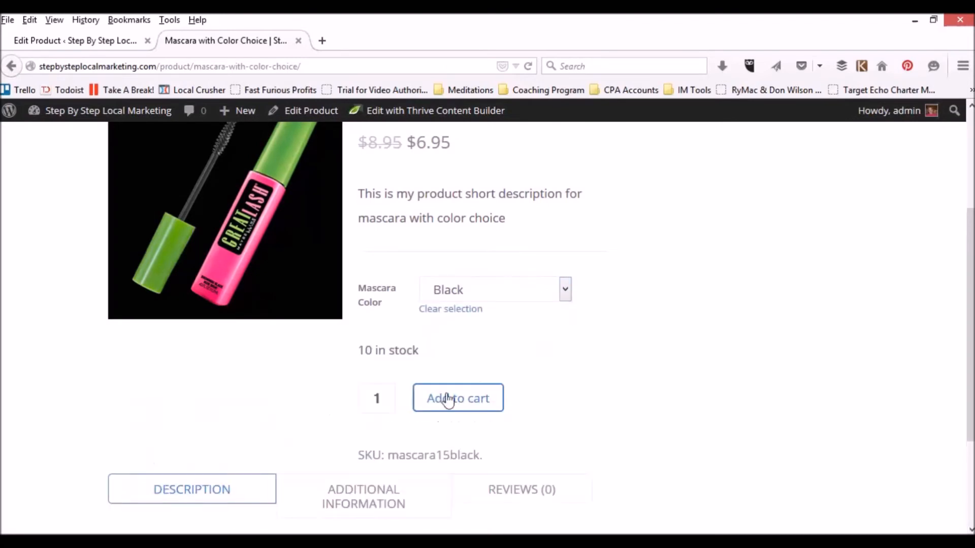
{"action": "left_click", "coordinate": [453, 397]}
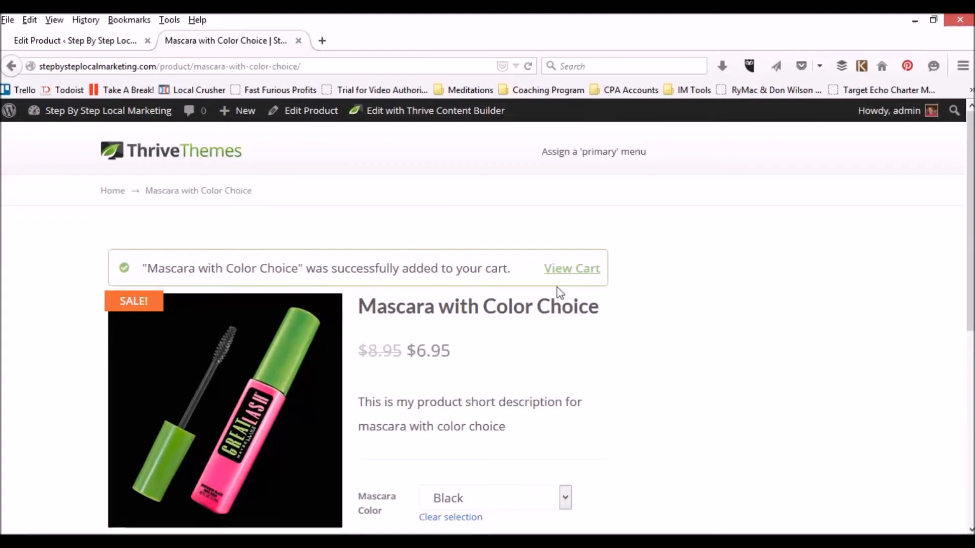
- Review the cart's items and totals, including shipping and tax, and proceed to checkout
{"action": "left_click", "coordinate": [561, 268]}
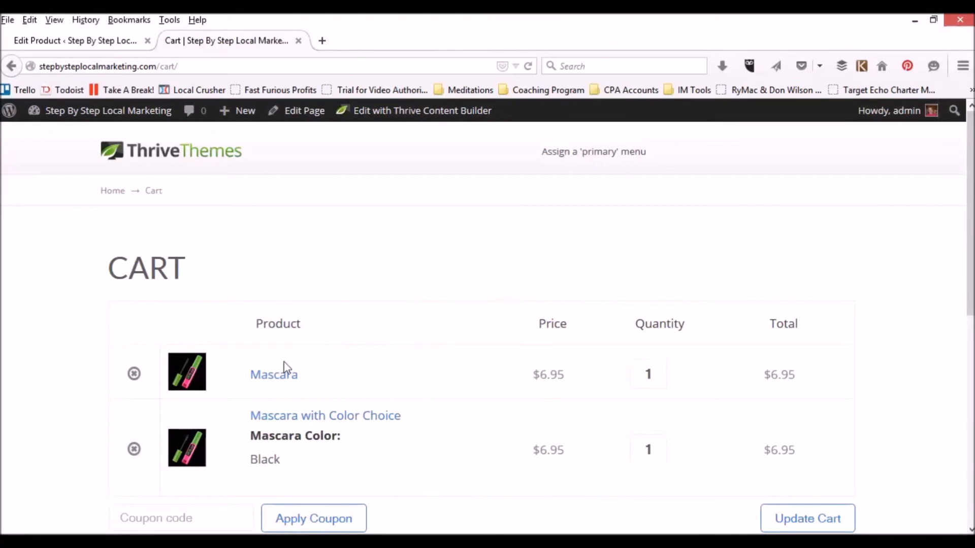
{"action": "scroll", "coordinate": [490, 312], "scroll_direction": "down", "scroll_amount": 6}
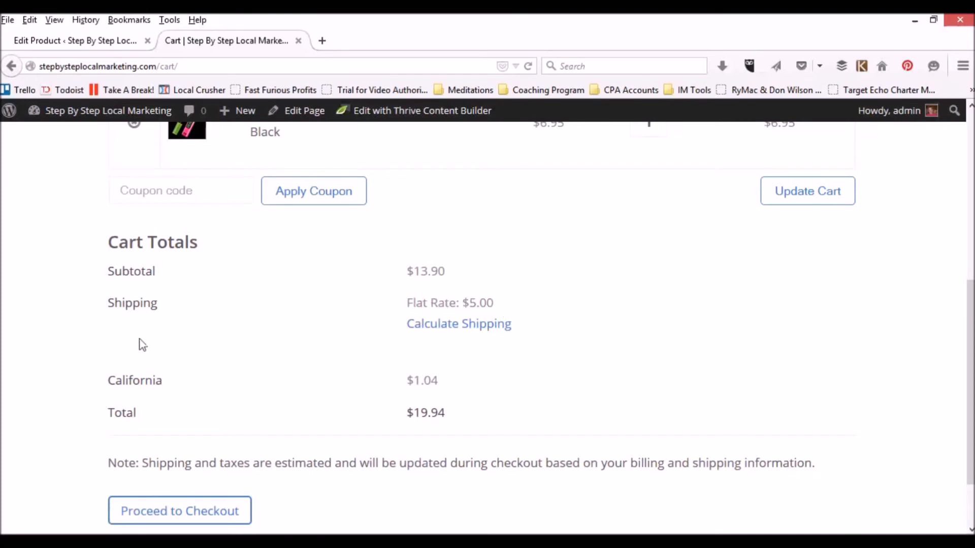
{"action": "scroll", "coordinate": [228, 331], "scroll_direction": "down", "scroll_amount": 2}
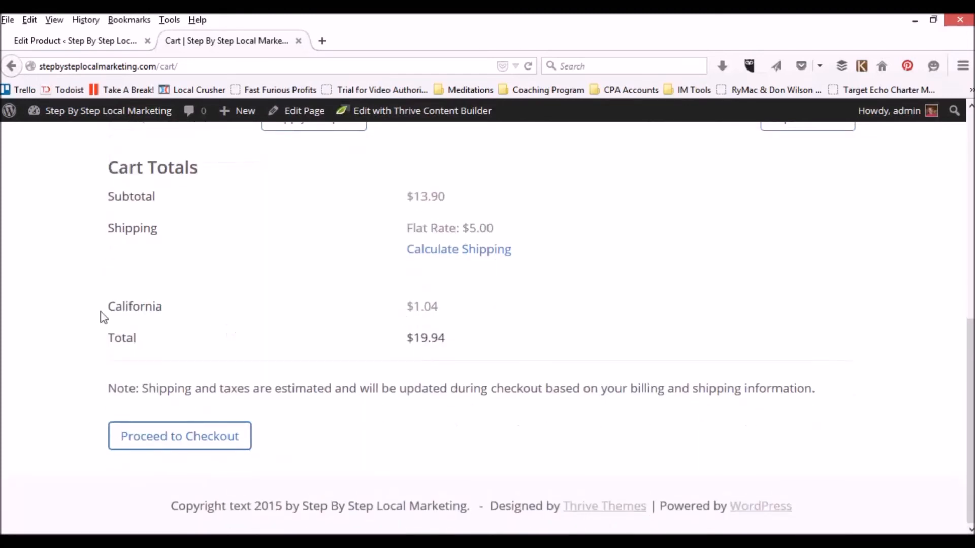
{"action": "left_click", "coordinate": [192, 439]}
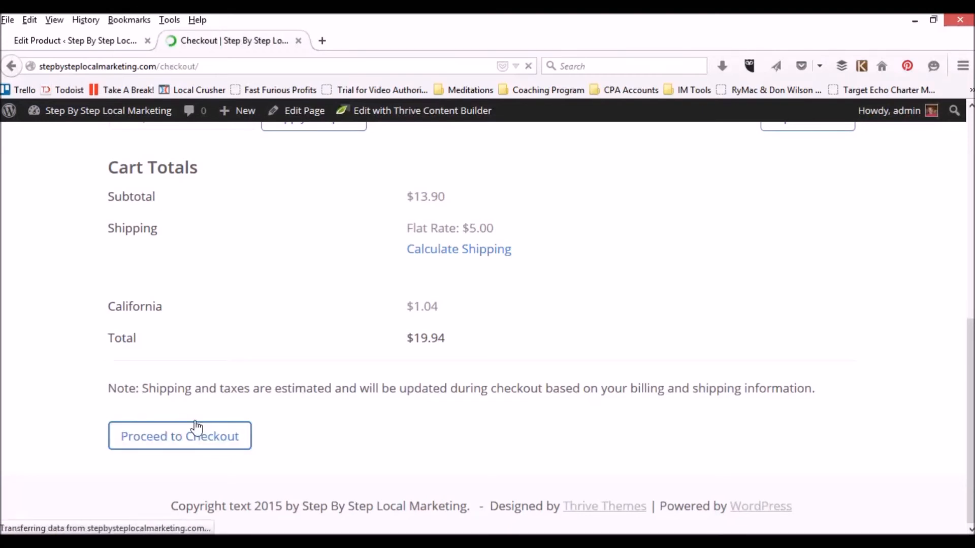
- Try to proceed to PayPal from the checkout page without accepting the terms and conditions
{"action": "scroll", "coordinate": [279, 383], "scroll_direction": "down", "scroll_amount": 5}
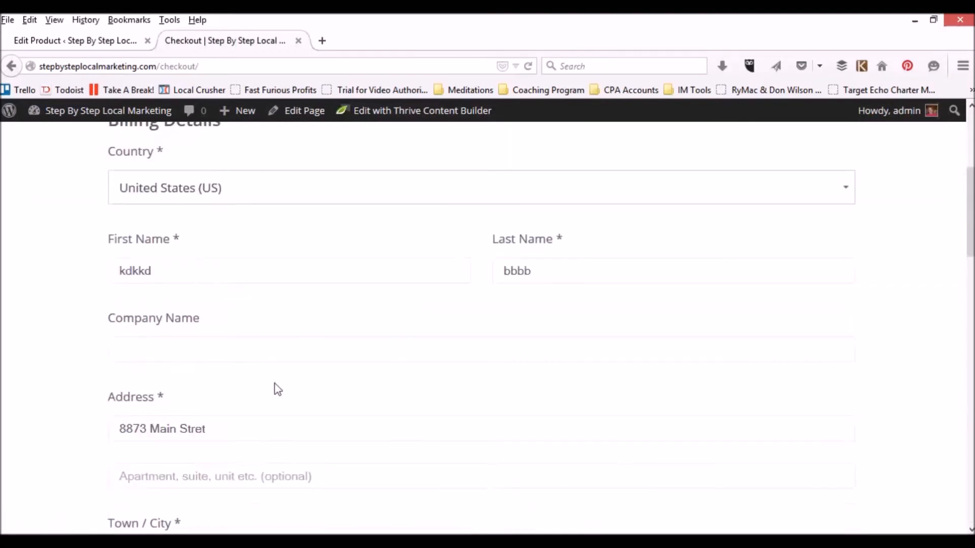
{"action": "scroll", "coordinate": [274, 390], "scroll_direction": "down", "scroll_amount": 20}
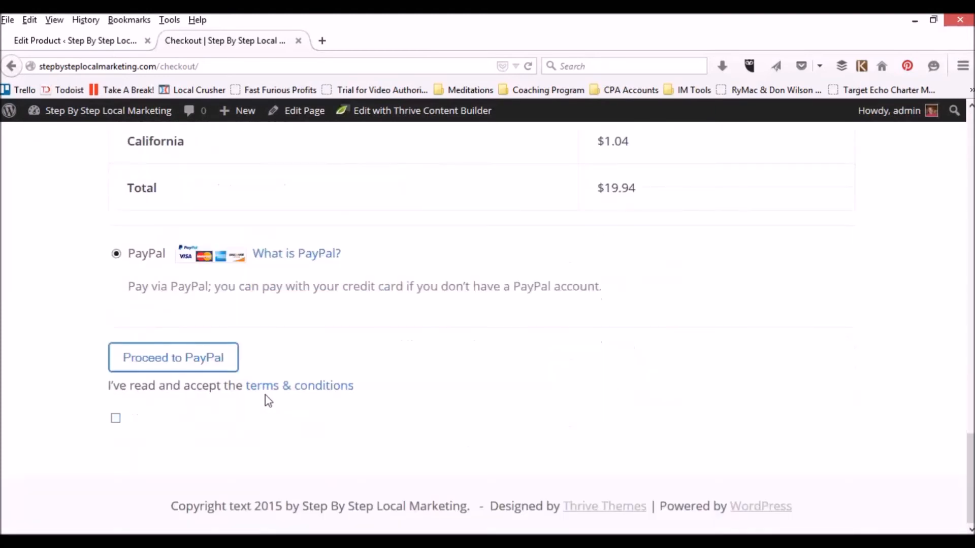
{"action": "left_click", "coordinate": [185, 362]}
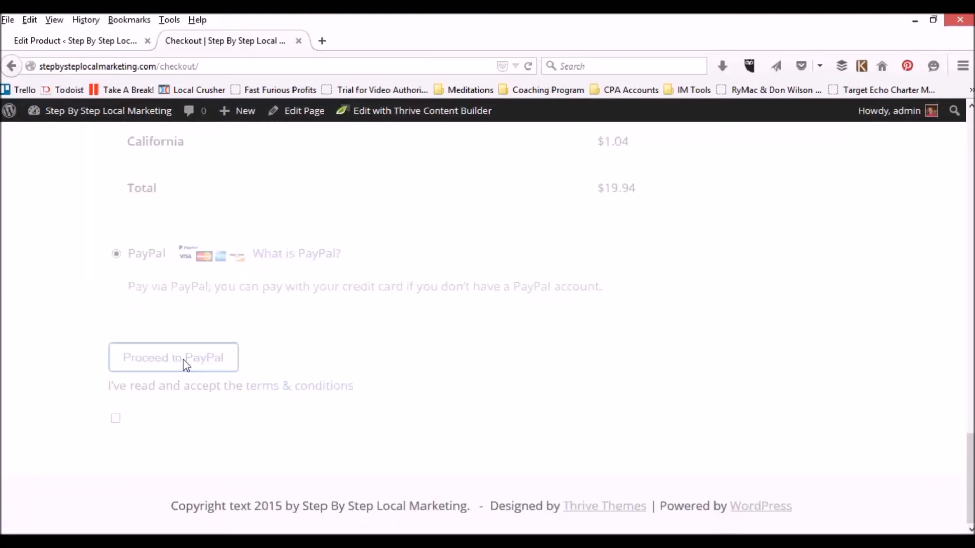
- Accept the terms and conditions at checkout and proceed to PayPal
{"action": "scroll", "coordinate": [186, 376], "scroll_direction": "down", "scroll_amount": 9}
{"action": "scroll", "coordinate": [185, 383], "scroll_direction": "down", "scroll_amount": 12}
{"action": "left_click", "coordinate": [116, 421]}
{"action": "scroll", "coordinate": [193, 398], "scroll_direction": "up", "scroll_amount": 20}
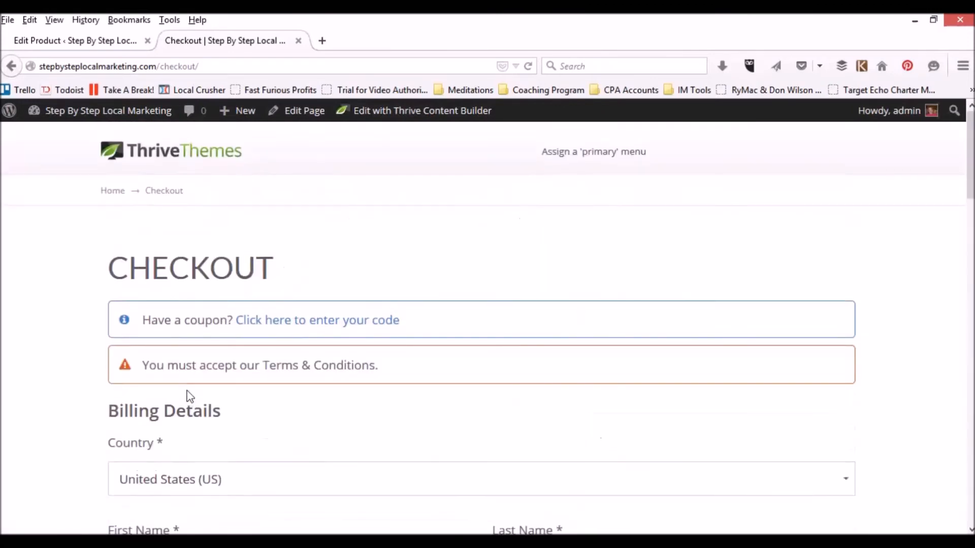
{"action": "scroll", "coordinate": [189, 396], "scroll_direction": "down", "scroll_amount": 19}
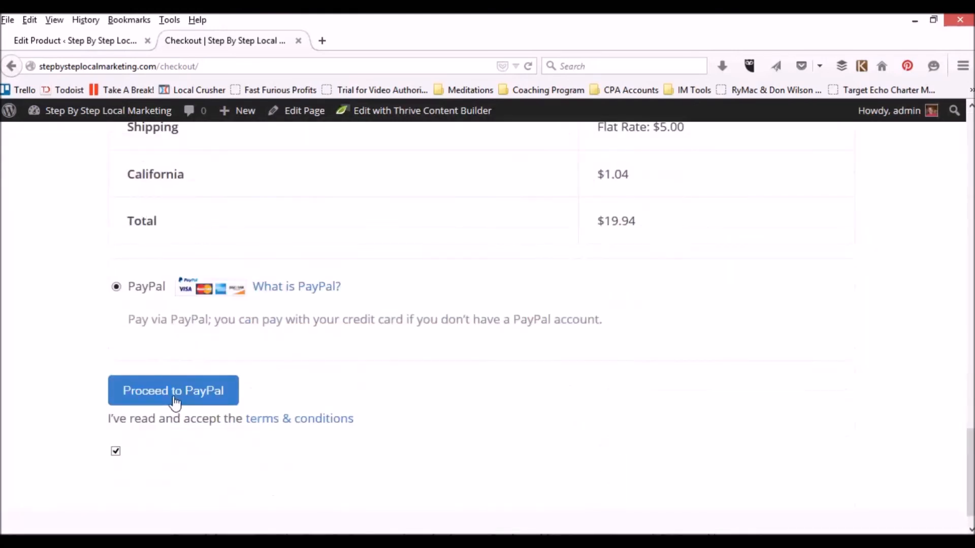
{"action": "left_click", "coordinate": [174, 401]}
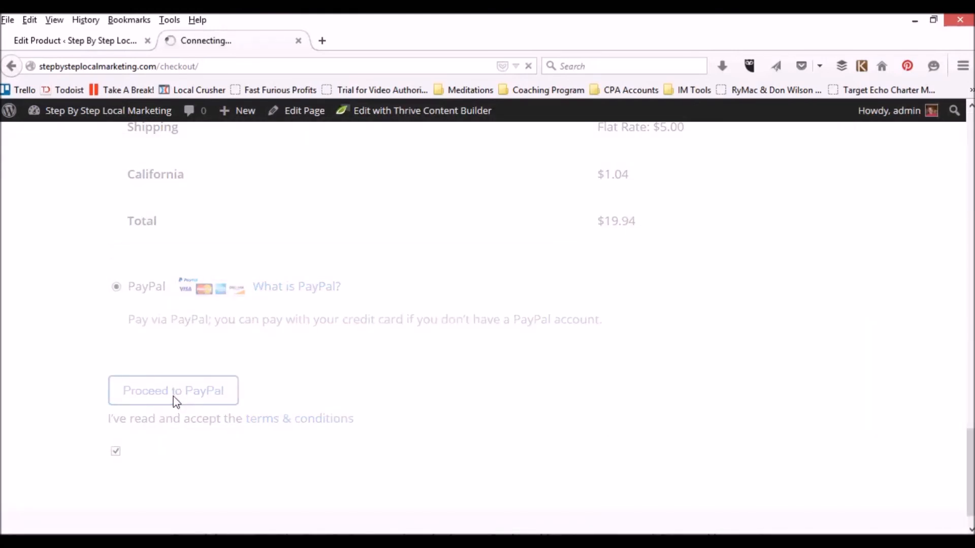
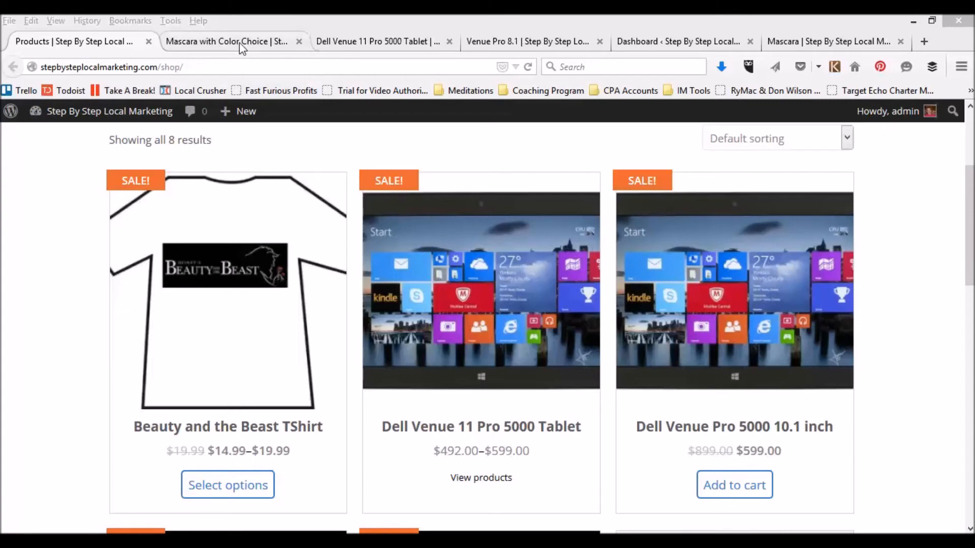
- Check the Mascara Color choices on the live Mascara with Color Choice page, and close that page
{"action": "left_click", "coordinate": [239, 42]}
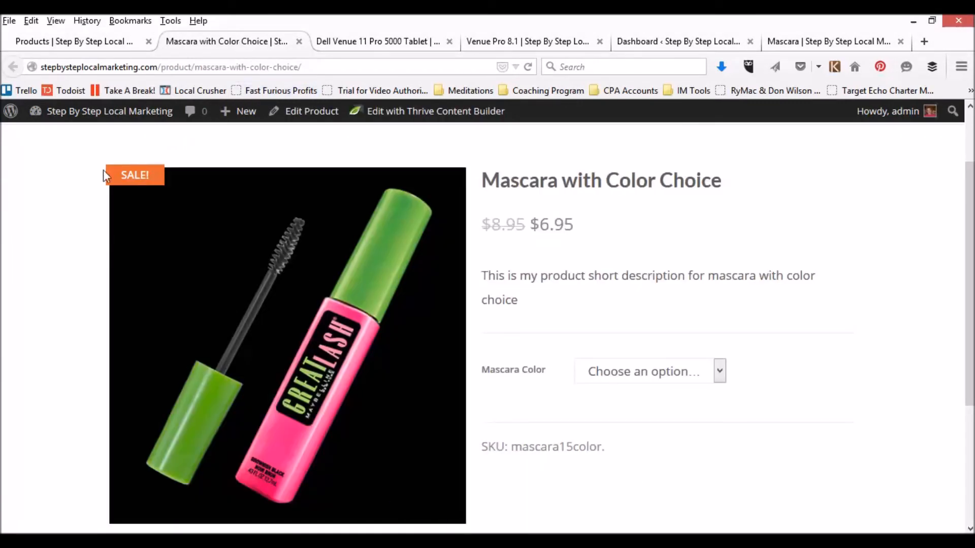
{"action": "mouse_move", "coordinate": [401, 219]}
{"action": "left_click", "coordinate": [719, 371]}
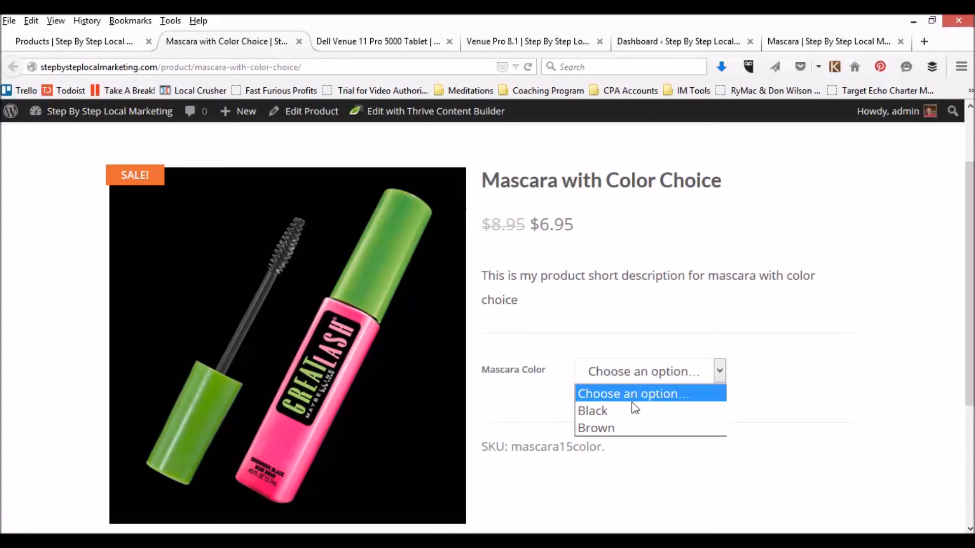
{"action": "left_click", "coordinate": [558, 267]}
{"action": "scroll", "coordinate": [557, 264], "scroll_direction": "down", "scroll_amount": 2}
{"action": "scroll", "coordinate": [557, 264], "scroll_direction": "up", "scroll_amount": 3}
{"action": "left_click", "coordinate": [299, 41]}
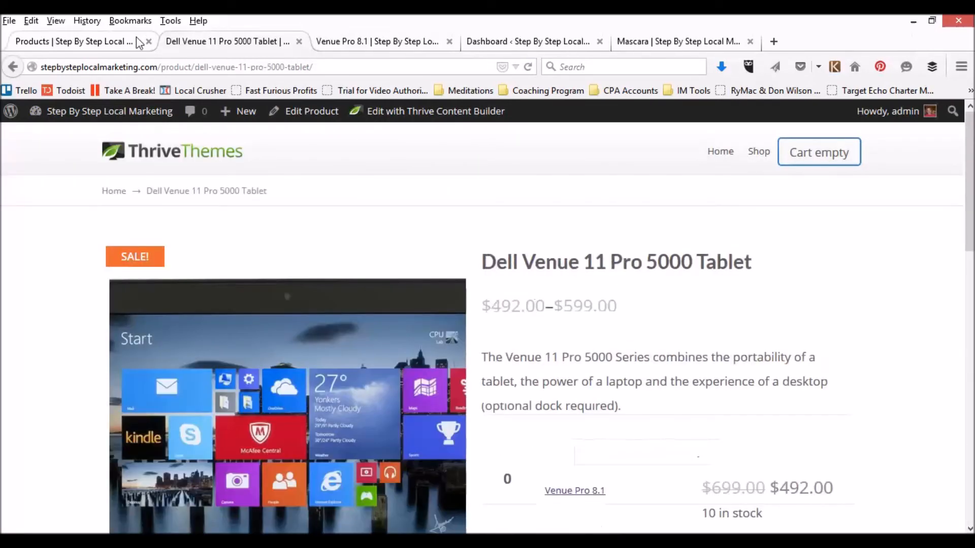
- Look over the Mascara with Color Choice listing on the shop page and dismiss the chat notification
{"action": "left_click", "coordinate": [111, 43]}
{"action": "scroll", "coordinate": [339, 223], "scroll_direction": "down", "scroll_amount": 8}
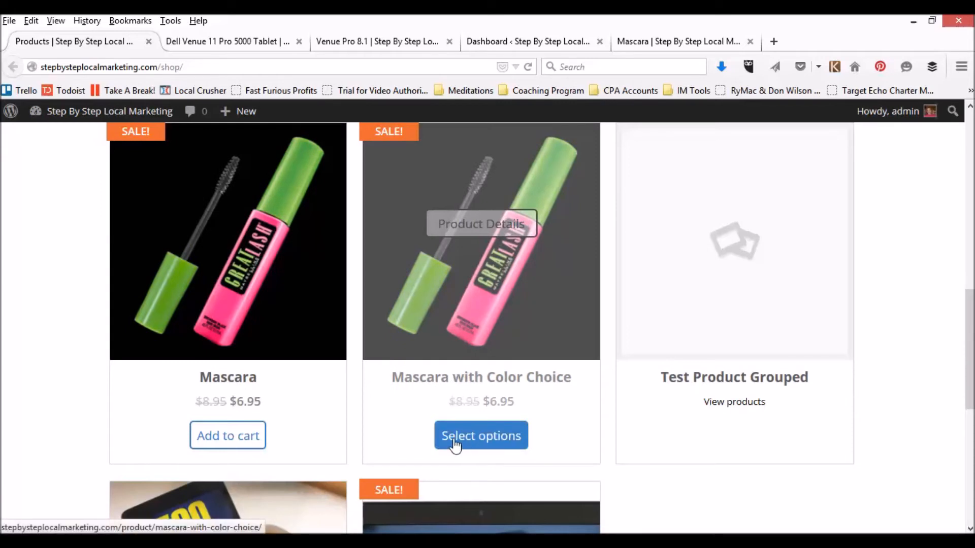
{"action": "scroll", "coordinate": [446, 434], "scroll_direction": "up", "scroll_amount": 8}
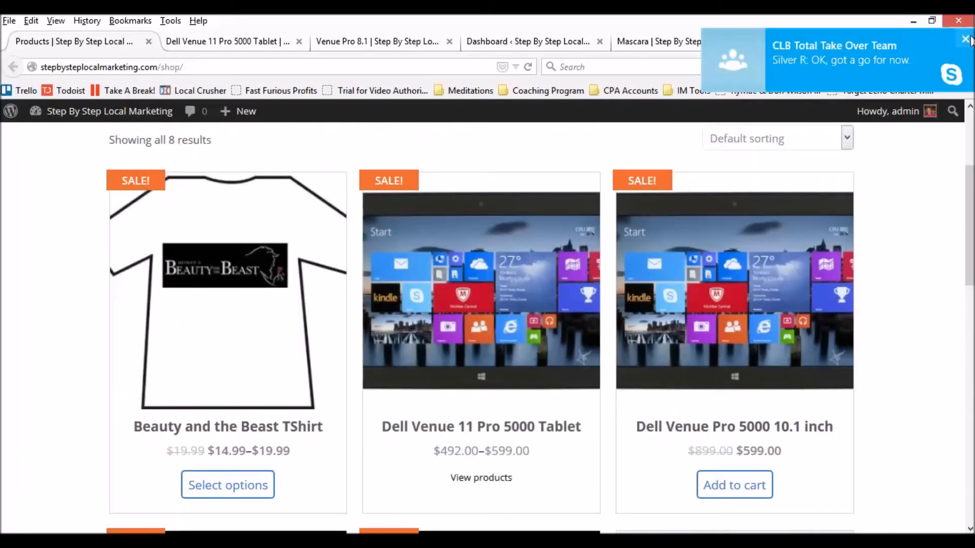
{"action": "left_click", "coordinate": [965, 39]}
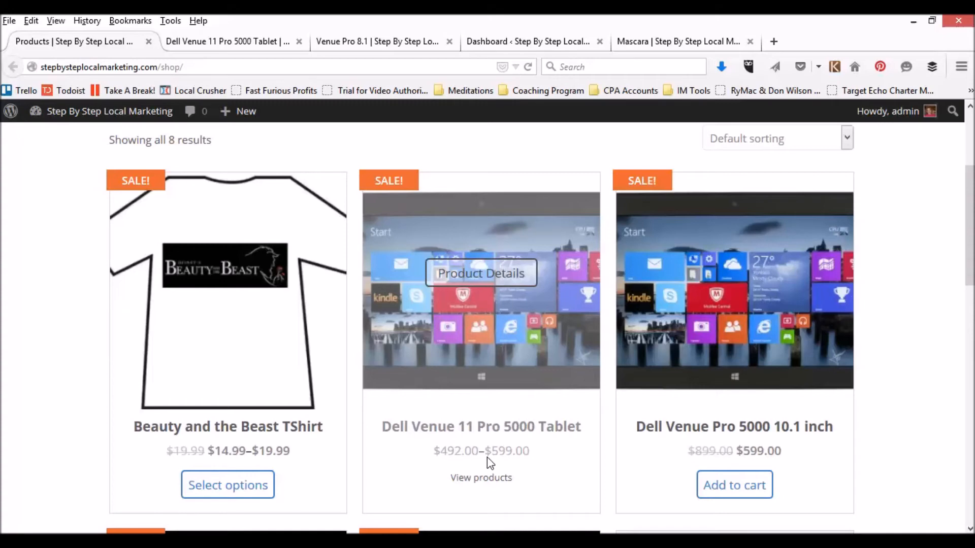
- Compare the Dell Venue 11 Pro 5000 Tablet shop listing with the separate Dell Venue Pro 5000 10.1 inch and Venue Pro 8.1 listings
{"action": "scroll", "coordinate": [542, 418], "scroll_direction": "down", "scroll_amount": 3}
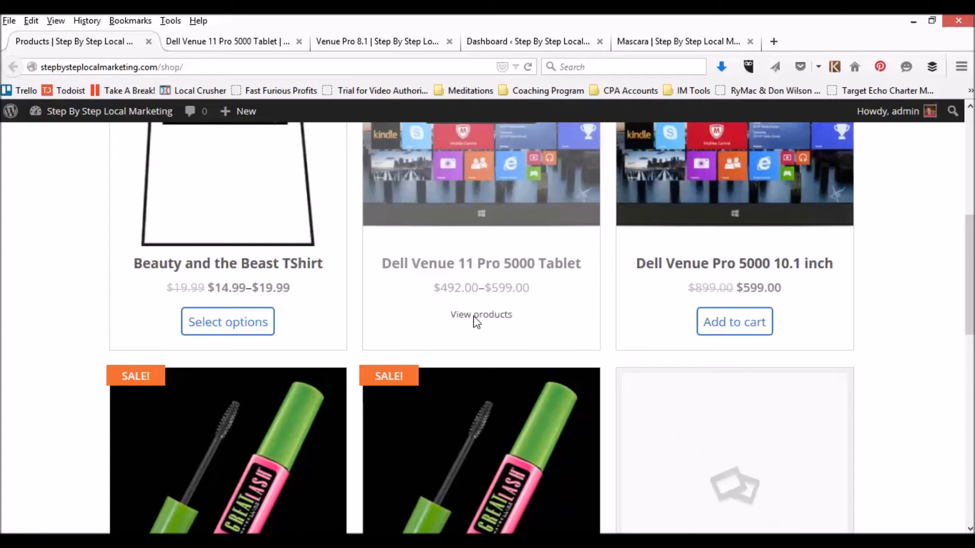
{"action": "scroll", "coordinate": [728, 226], "scroll_direction": "up", "scroll_amount": 2}
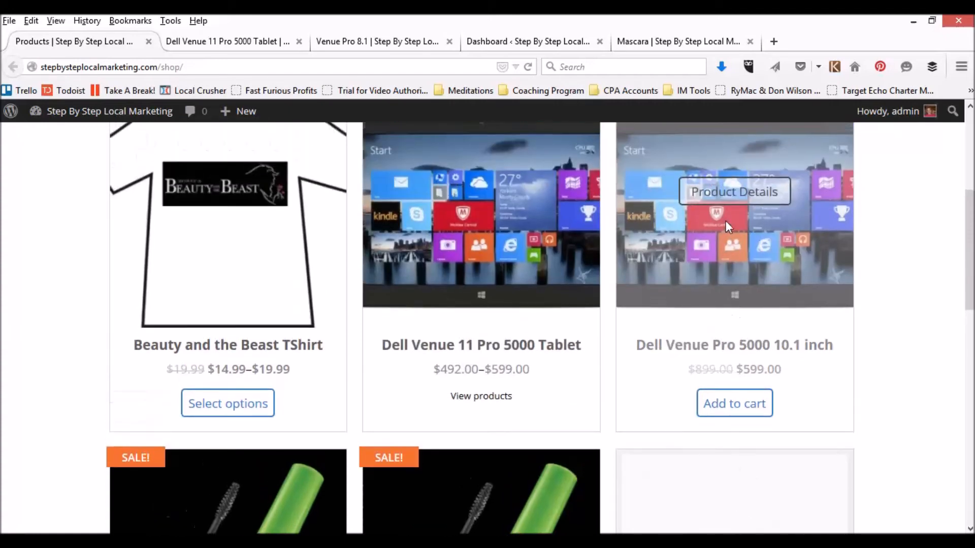
{"action": "scroll", "coordinate": [726, 223], "scroll_direction": "up", "scroll_amount": 2}
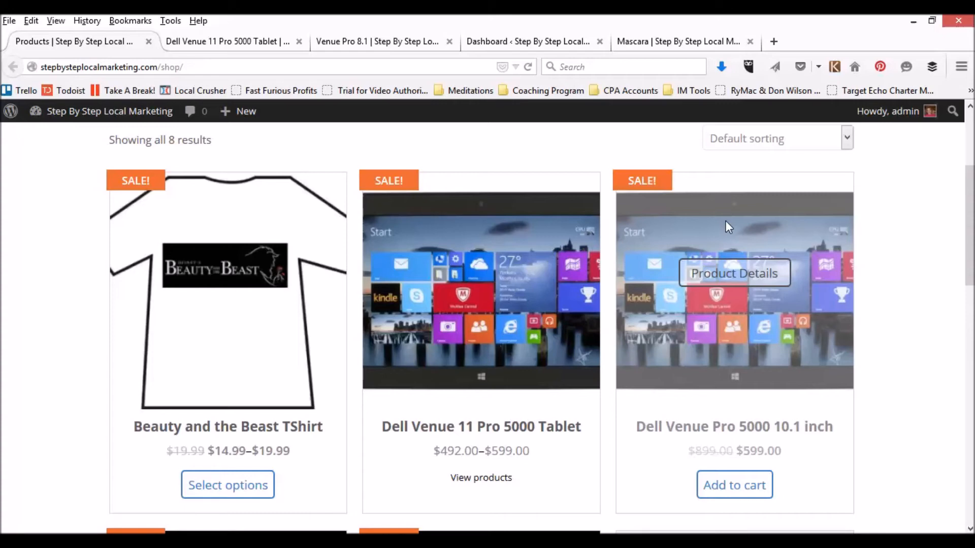
{"action": "scroll", "coordinate": [754, 388], "scroll_direction": "down", "scroll_amount": 4}
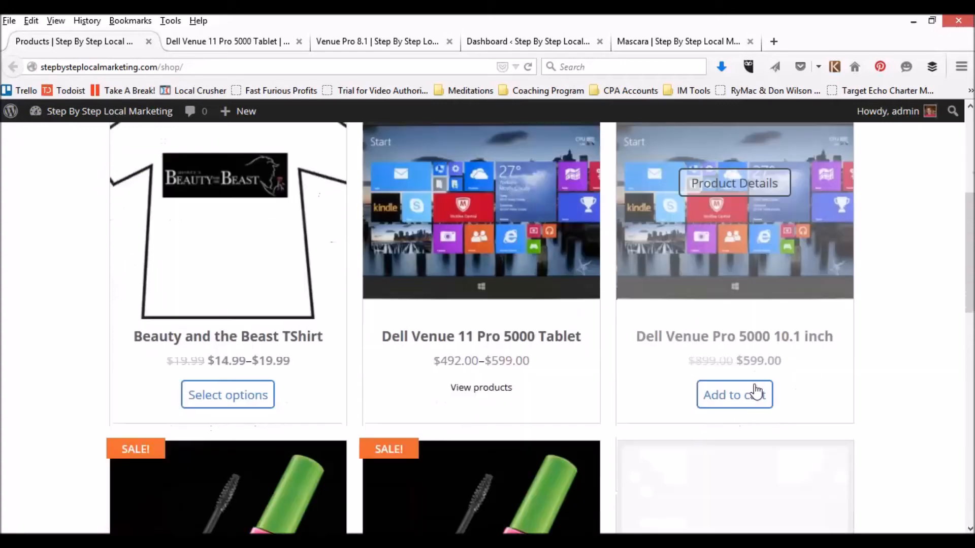
{"action": "scroll", "coordinate": [755, 390], "scroll_direction": "down", "scroll_amount": 7}
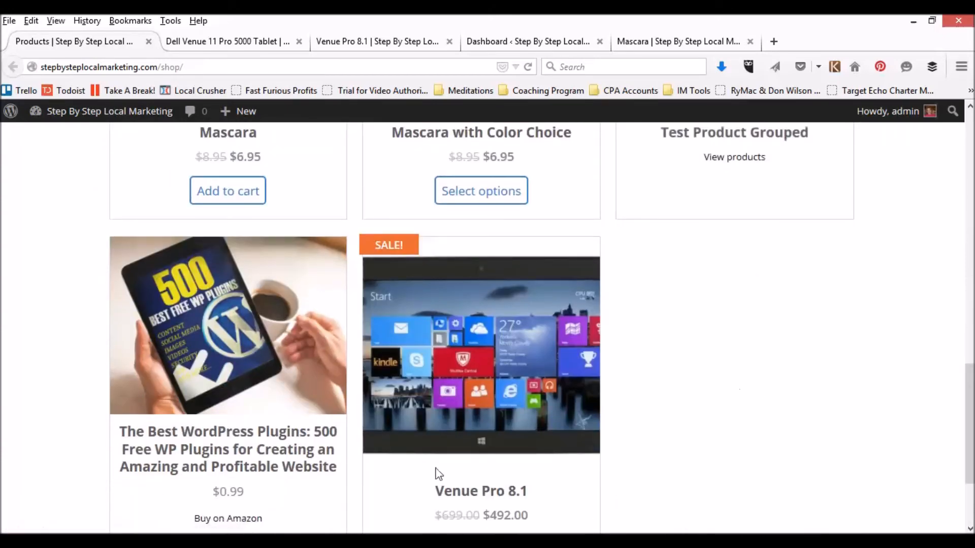
{"action": "scroll", "coordinate": [518, 421], "scroll_direction": "down", "scroll_amount": 2}
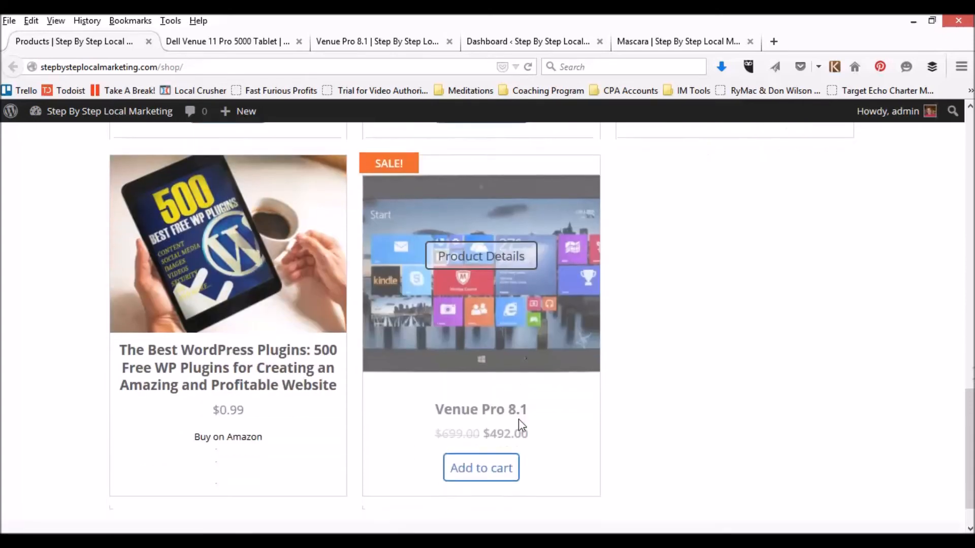
{"action": "scroll", "coordinate": [518, 422], "scroll_direction": "up", "scroll_amount": 7}
{"action": "scroll", "coordinate": [519, 420], "scroll_direction": "up", "scroll_amount": 6}
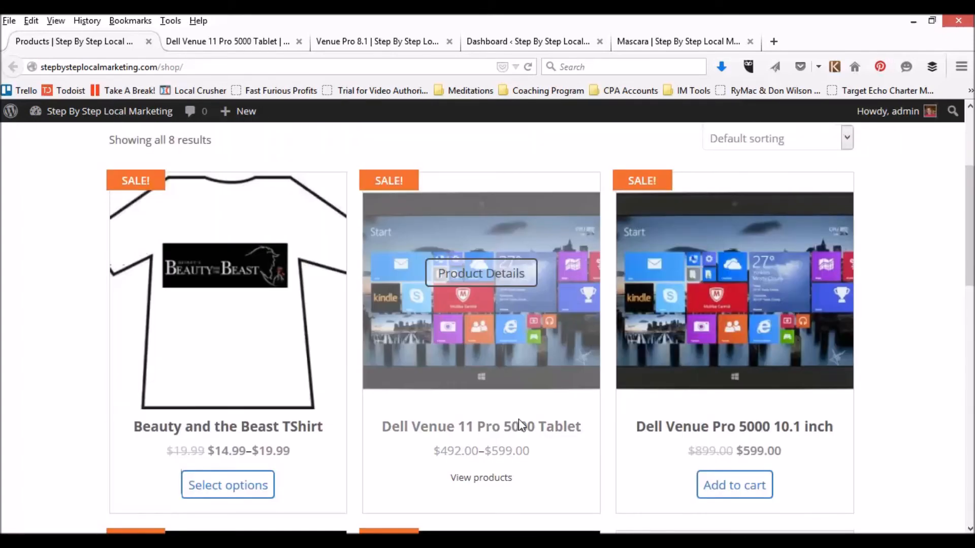
{"action": "scroll", "coordinate": [575, 411], "scroll_direction": "down", "scroll_amount": 1}
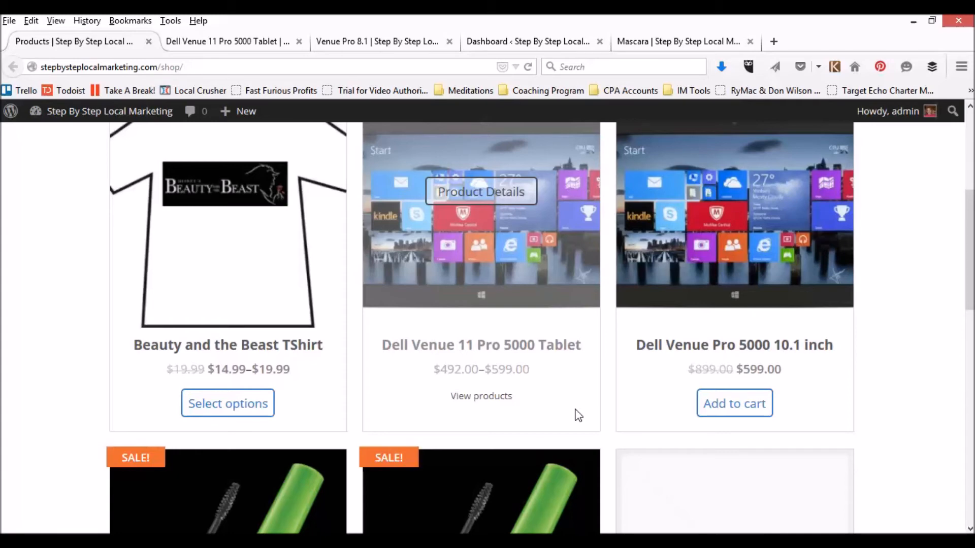
{"action": "scroll", "coordinate": [498, 309], "scroll_direction": "up", "scroll_amount": 3}
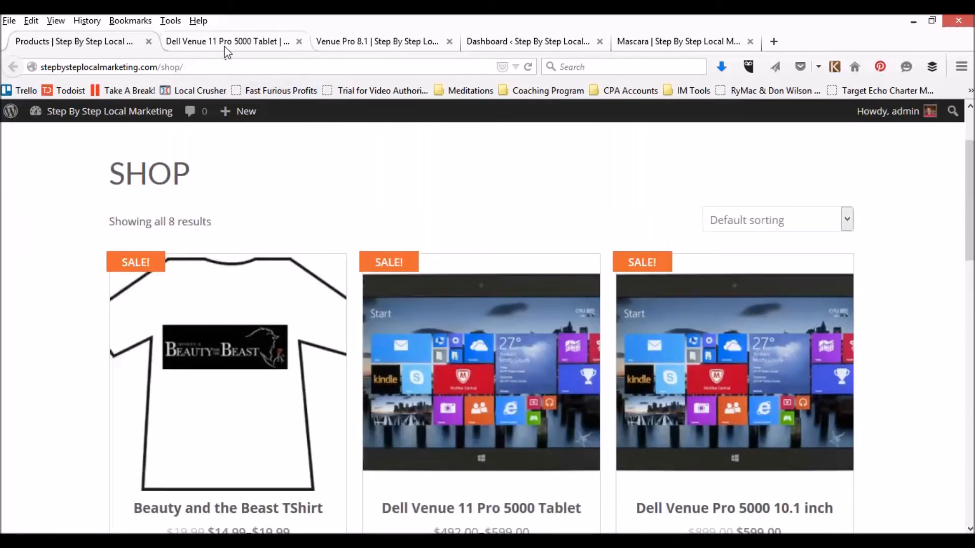
- Examine the live Dell Venue 11 Pro 5000 Tablet page, including its descriptions, price range and grouped product rows
{"action": "left_click", "coordinate": [227, 44]}
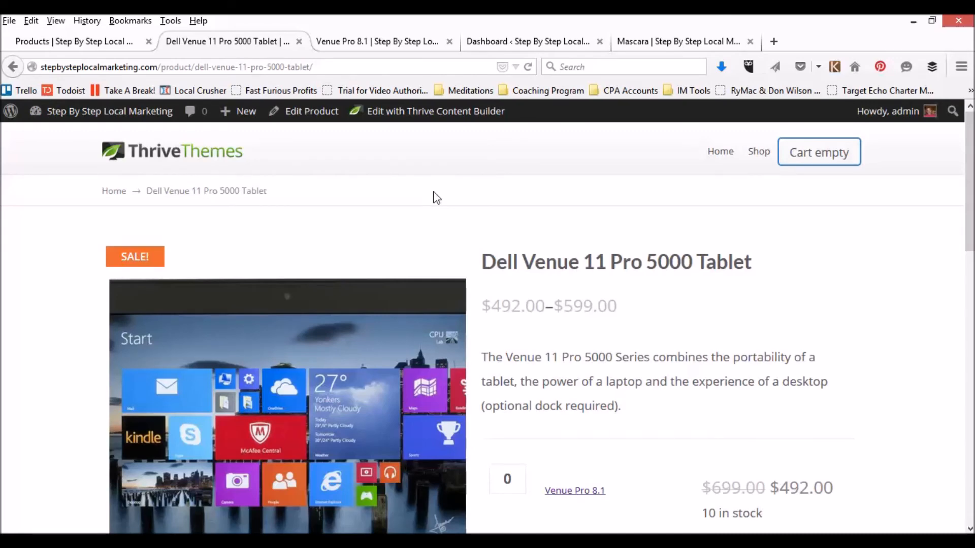
{"action": "scroll", "coordinate": [437, 198], "scroll_direction": "down", "scroll_amount": 3}
{"action": "scroll", "coordinate": [436, 198], "scroll_direction": "up", "scroll_amount": 3}
{"action": "scroll", "coordinate": [637, 300], "scroll_direction": "down", "scroll_amount": 2}
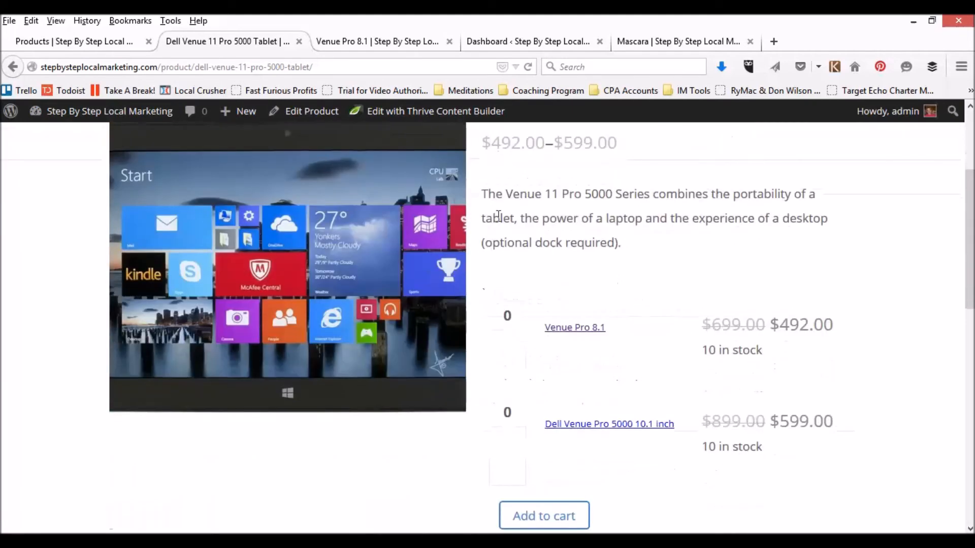
{"action": "scroll", "coordinate": [631, 213], "scroll_direction": "down", "scroll_amount": 8}
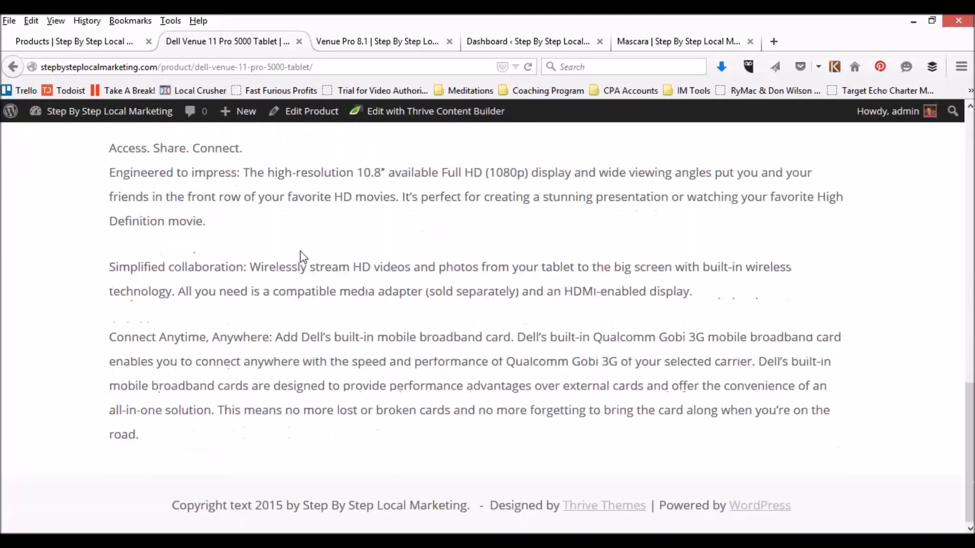
{"action": "scroll", "coordinate": [300, 251], "scroll_direction": "up", "scroll_amount": 15}
{"action": "scroll", "coordinate": [311, 254], "scroll_direction": "down", "scroll_amount": 6}
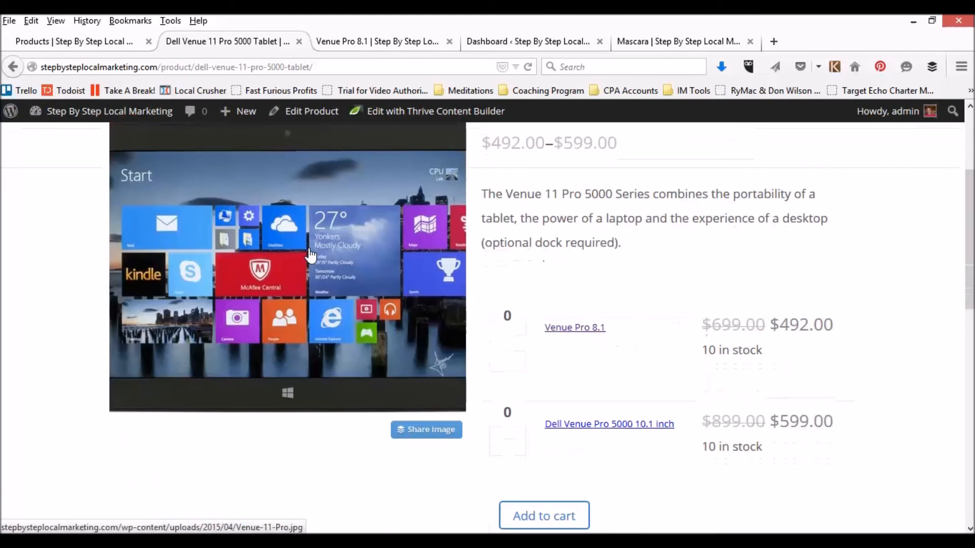
{"action": "scroll", "coordinate": [550, 244], "scroll_direction": "up", "scroll_amount": 1}
{"action": "scroll", "coordinate": [573, 228], "scroll_direction": "up", "scroll_amount": 3}
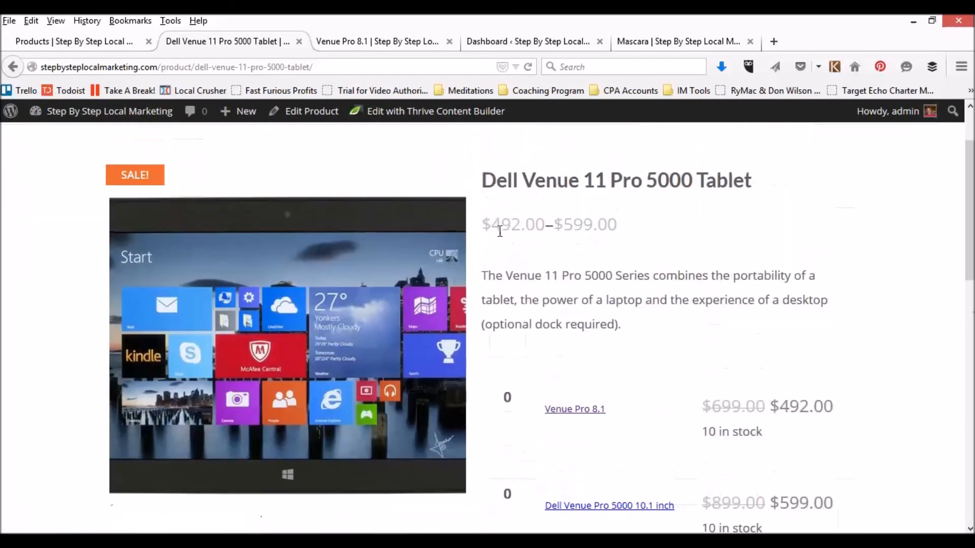
{"action": "scroll", "coordinate": [614, 232], "scroll_direction": "down", "scroll_amount": 3}
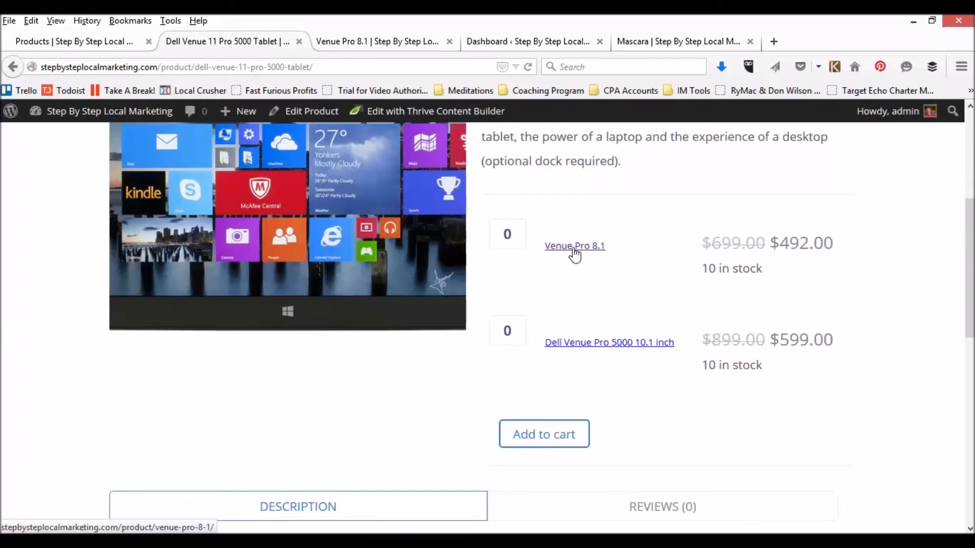
- Examine the individual Venue Pro 8.1 product page and return to the Dell Venue 11 Pro 5000 Tablet page
{"action": "left_click", "coordinate": [386, 41]}
{"action": "scroll", "coordinate": [363, 180], "scroll_direction": "down", "scroll_amount": 5}
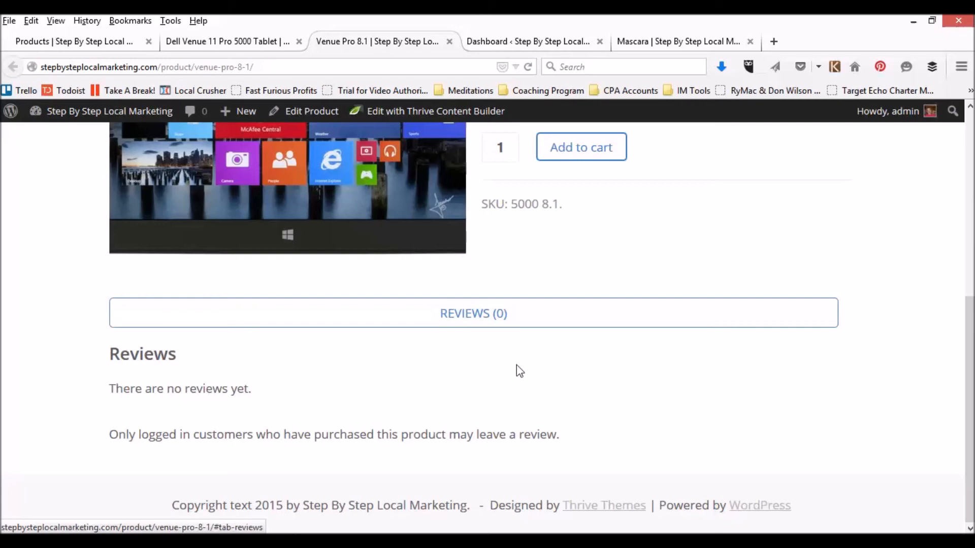
{"action": "scroll", "coordinate": [587, 330], "scroll_direction": "up", "scroll_amount": 7}
{"action": "scroll", "coordinate": [587, 334], "scroll_direction": "down", "scroll_amount": 2}
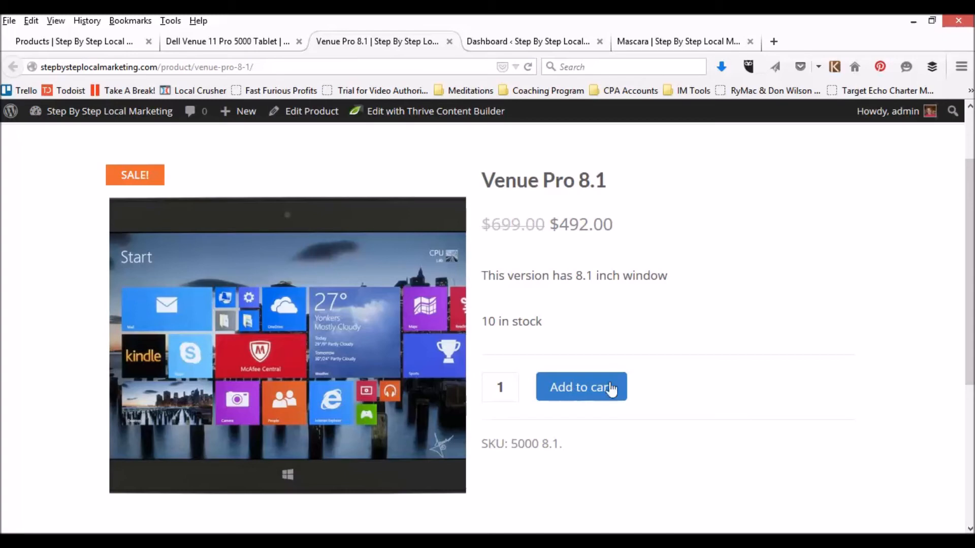
{"action": "left_click", "coordinate": [239, 49]}
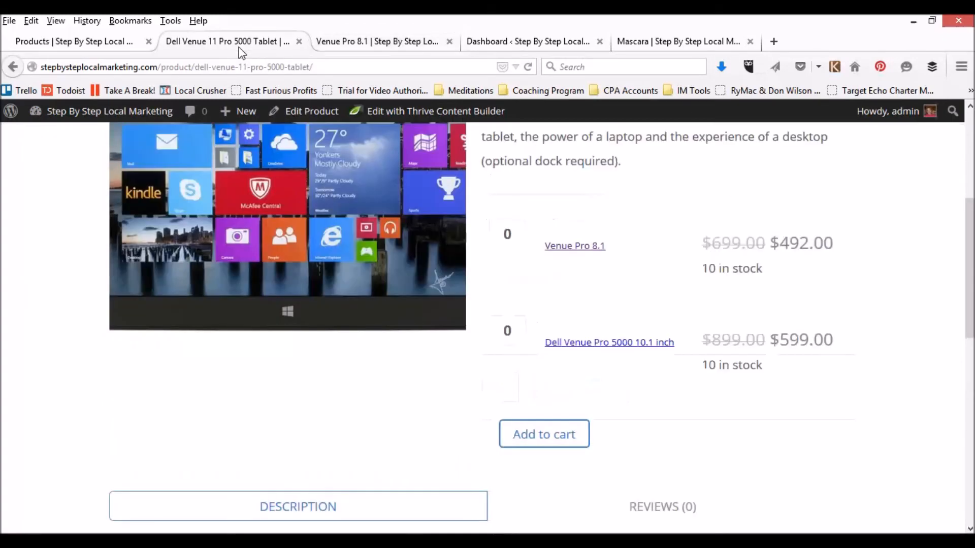
{"action": "scroll", "coordinate": [563, 290], "scroll_direction": "up", "scroll_amount": 4}
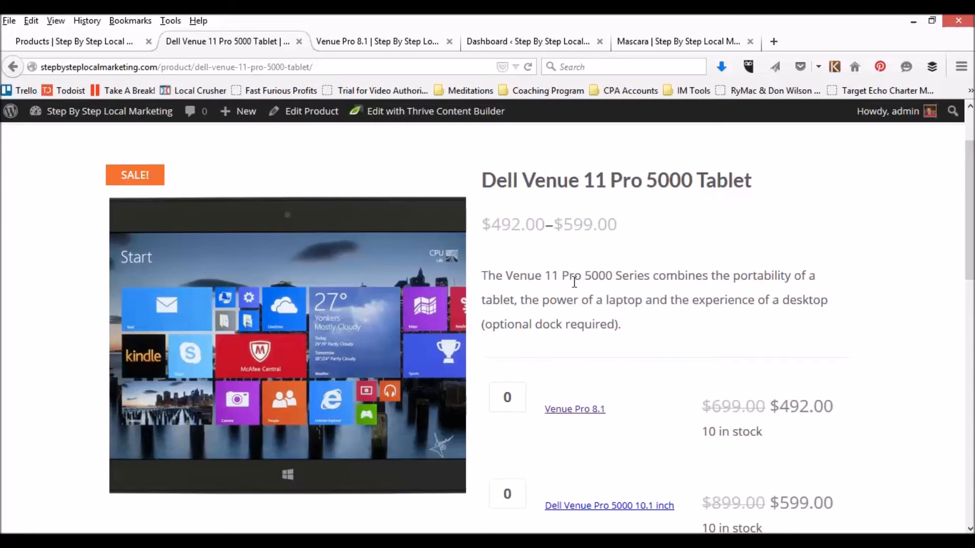
- Open the Dell Venue 11 Pro 5000 Tablet product for editing and review its description, short description and product data
{"action": "left_click", "coordinate": [318, 120]}
{"action": "left_click", "coordinate": [93, 45]}
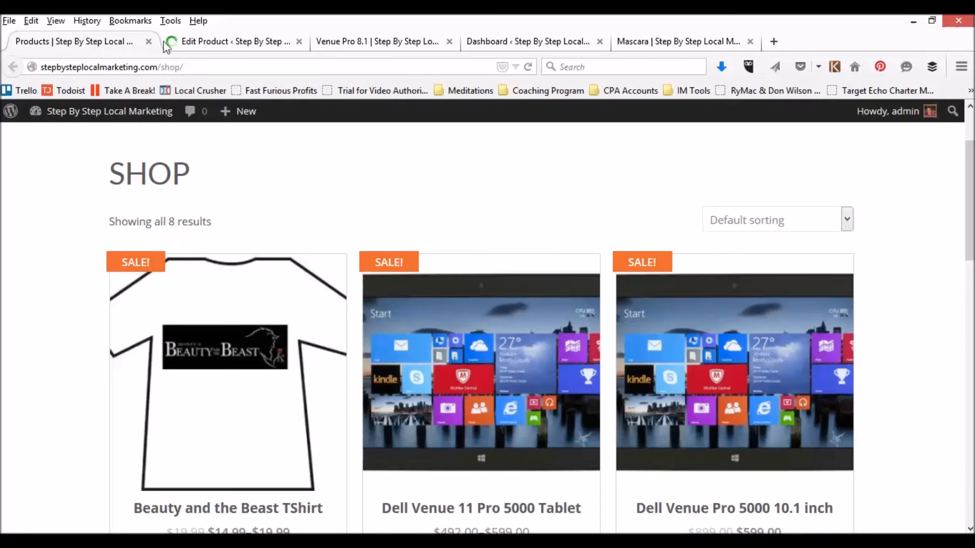
{"action": "left_click", "coordinate": [221, 44]}
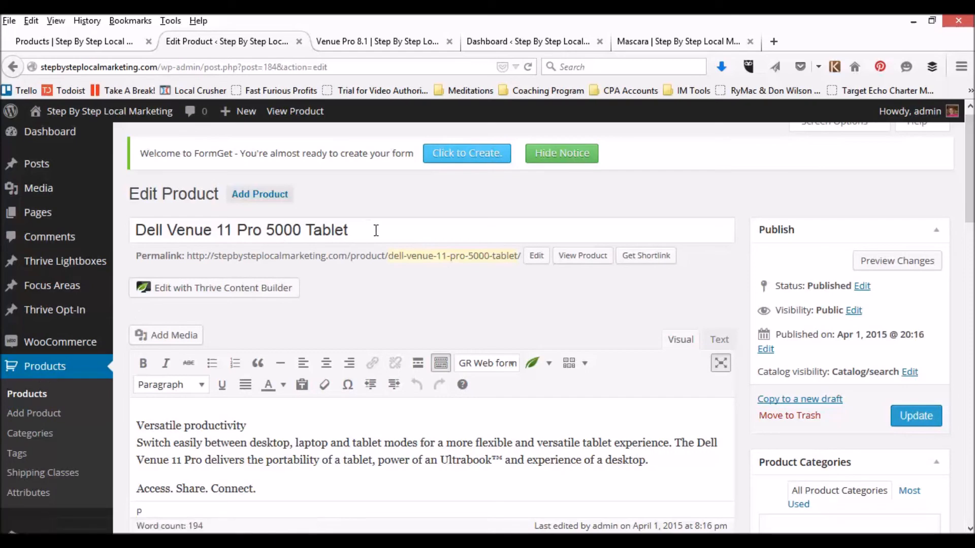
{"action": "scroll", "coordinate": [152, 333], "scroll_direction": "down", "scroll_amount": 3}
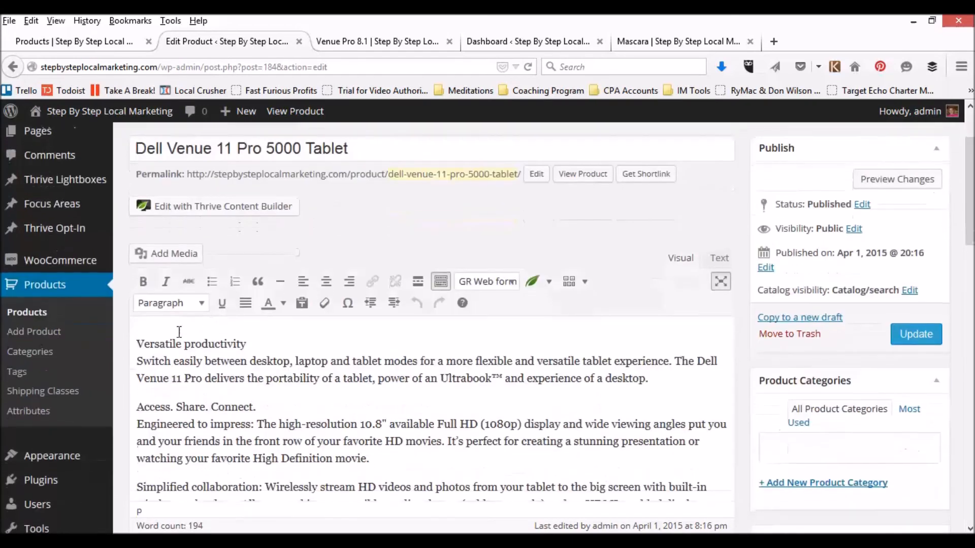
{"action": "scroll", "coordinate": [195, 344], "scroll_direction": "down", "scroll_amount": 20}
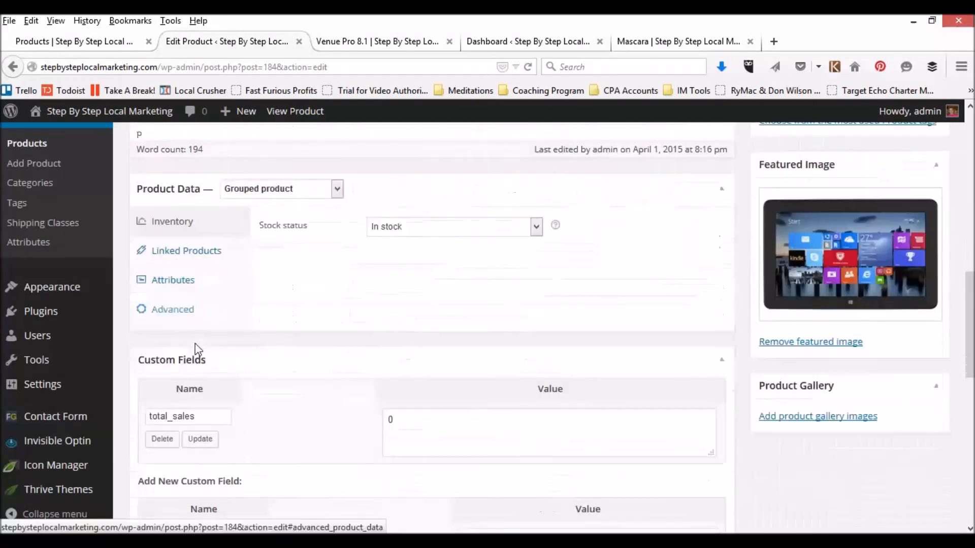
{"action": "scroll", "coordinate": [196, 343], "scroll_direction": "down", "scroll_amount": 3}
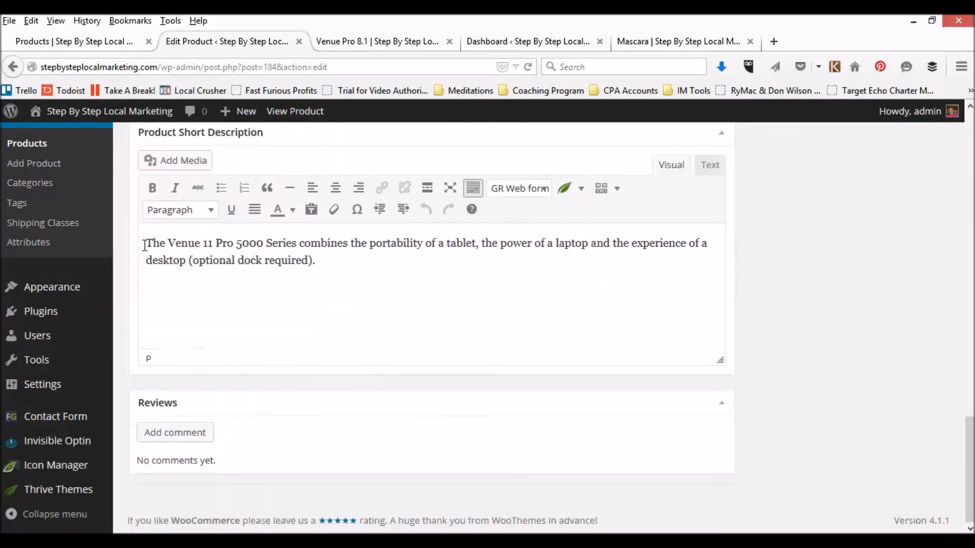
{"action": "scroll", "coordinate": [387, 263], "scroll_direction": "up", "scroll_amount": 10}
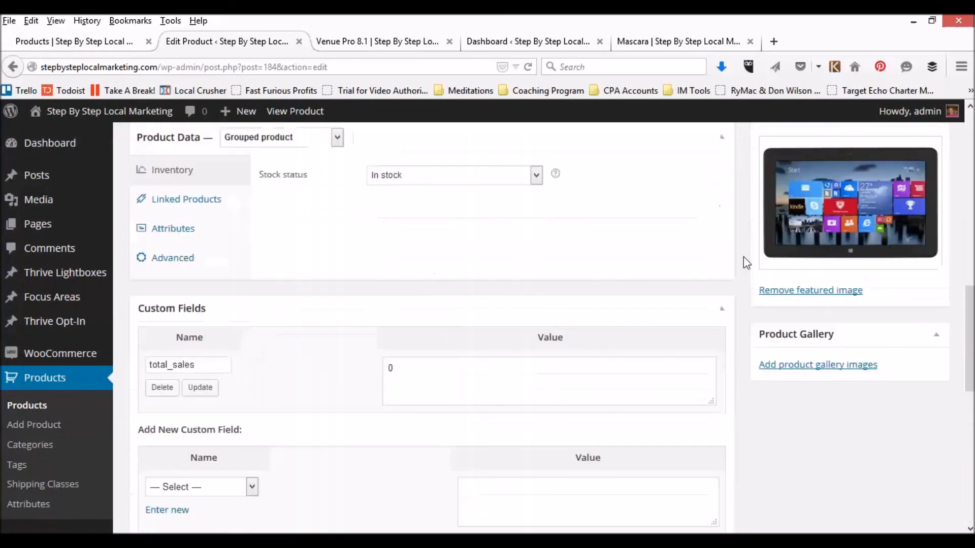
{"action": "scroll", "coordinate": [464, 283], "scroll_direction": "up", "scroll_amount": 3}
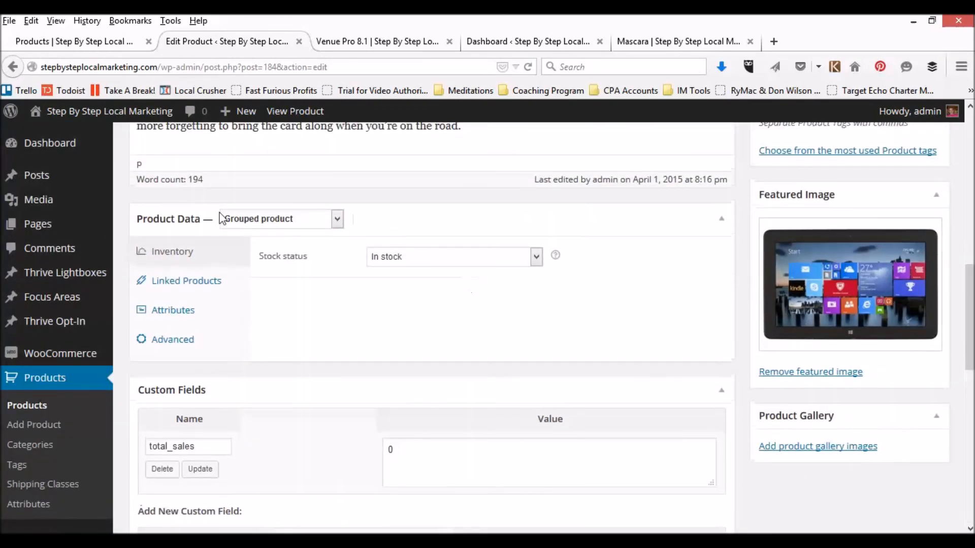
- Review the tablet's product type and stock status choices, keeping Grouped product and In stock selected
{"action": "left_click", "coordinate": [336, 219]}
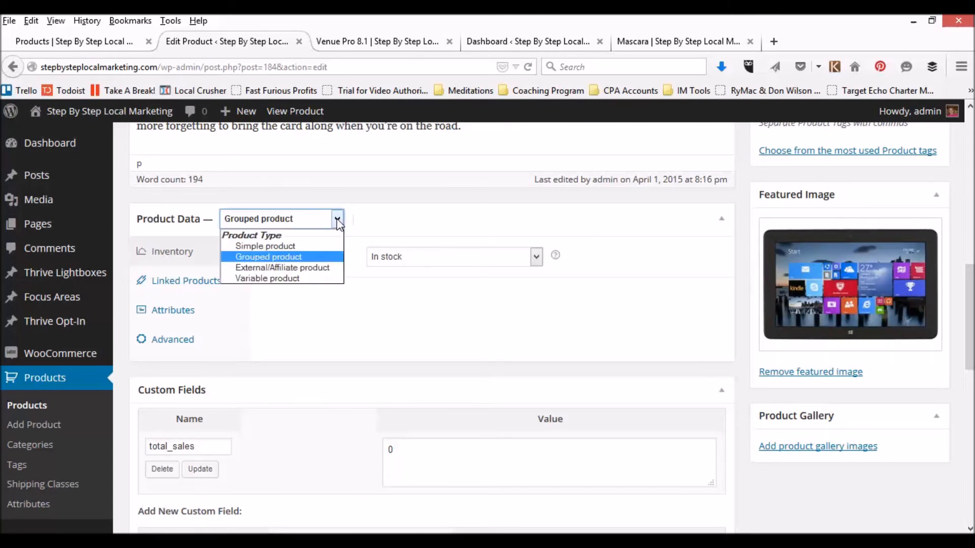
{"action": "left_click", "coordinate": [269, 259]}
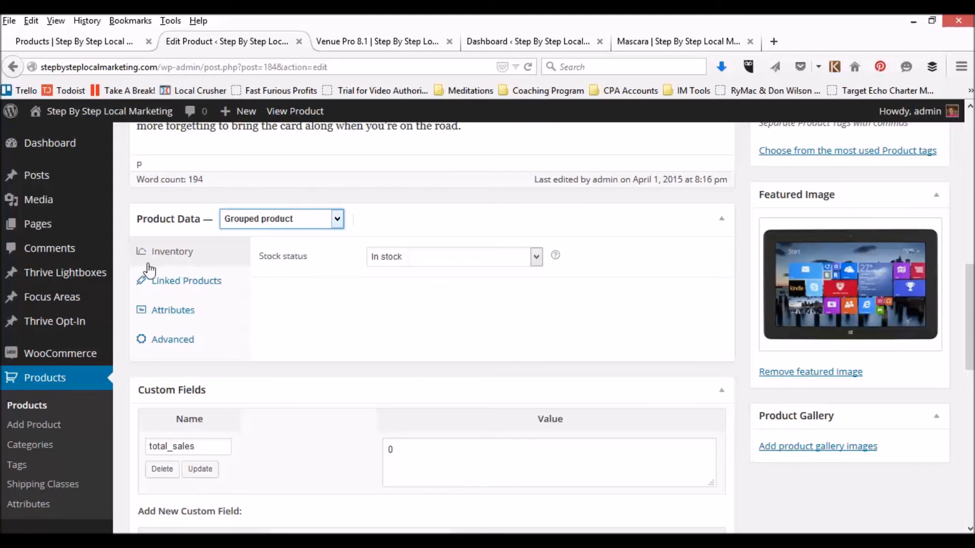
{"action": "left_click", "coordinate": [536, 258]}
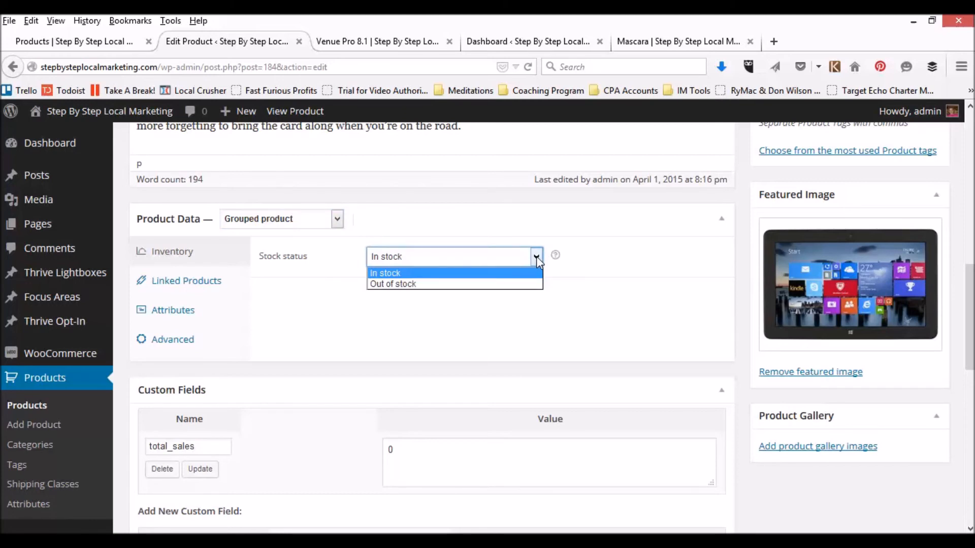
{"action": "left_click", "coordinate": [536, 257]}
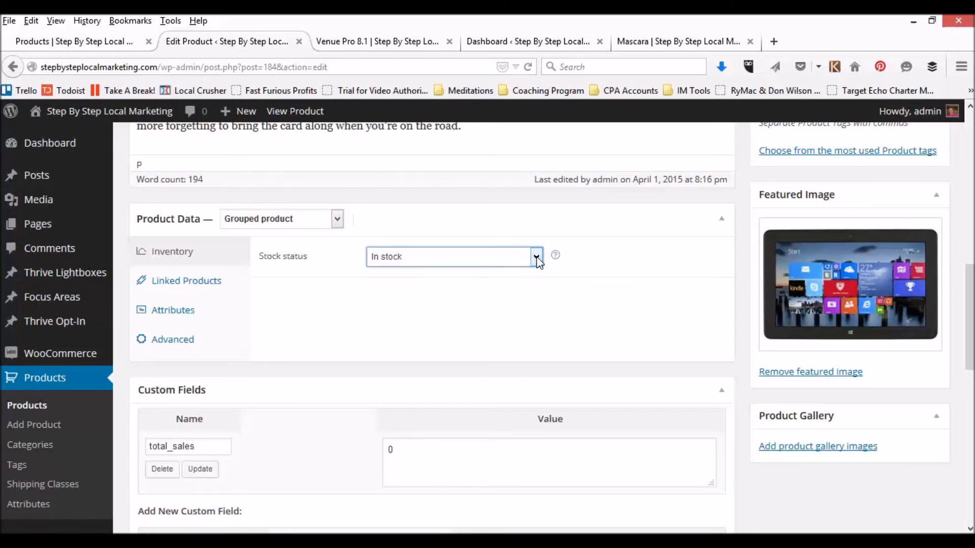
- Review the grouped tablet's linked product and attribute settings
{"action": "left_click", "coordinate": [178, 280]}
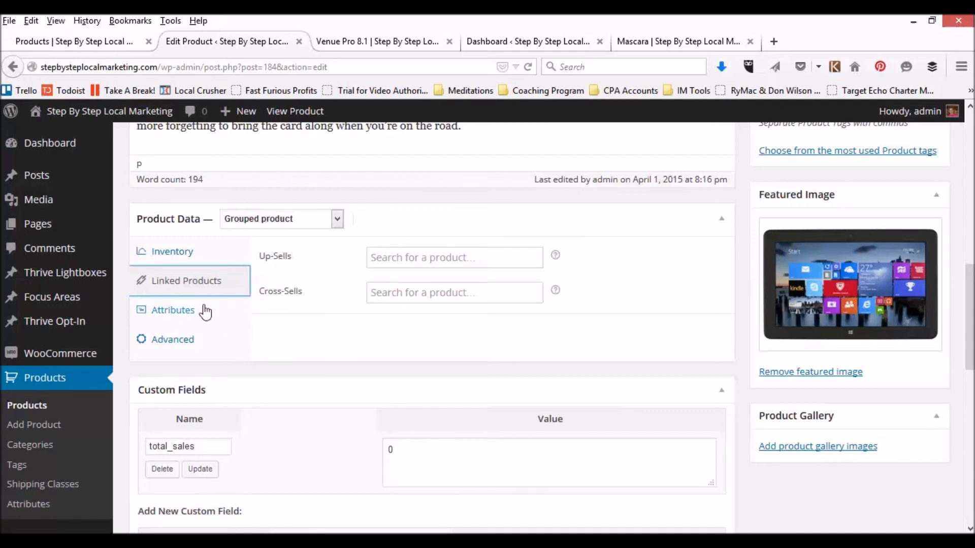
{"action": "left_click", "coordinate": [175, 314]}
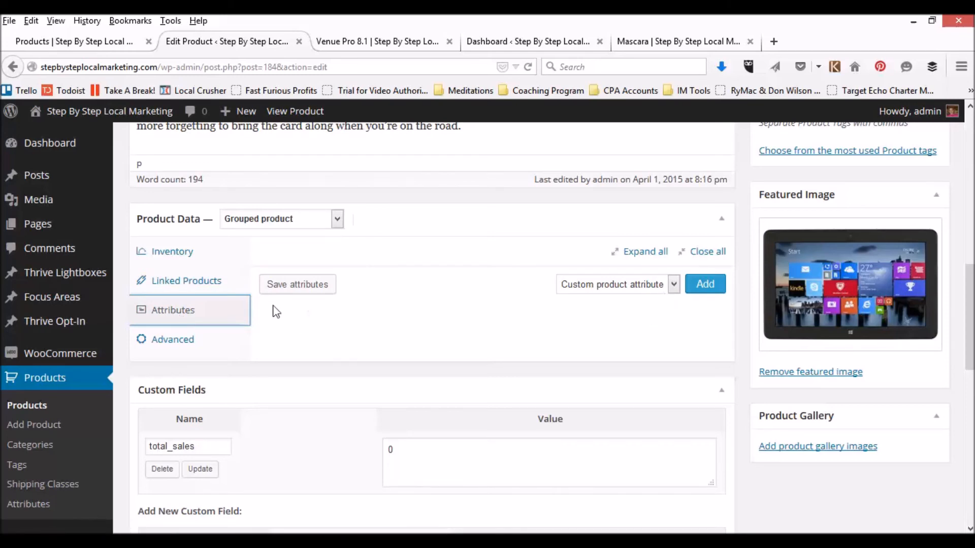
{"action": "scroll", "coordinate": [275, 311], "scroll_direction": "down", "scroll_amount": 2}
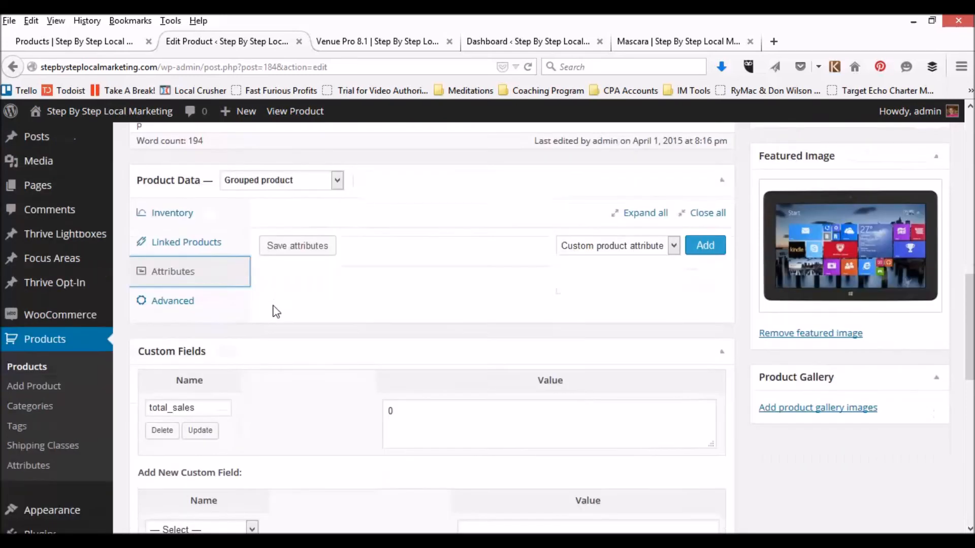
{"action": "scroll", "coordinate": [274, 309], "scroll_direction": "up", "scroll_amount": 5}
{"action": "scroll", "coordinate": [274, 305], "scroll_direction": "up", "scroll_amount": 8}
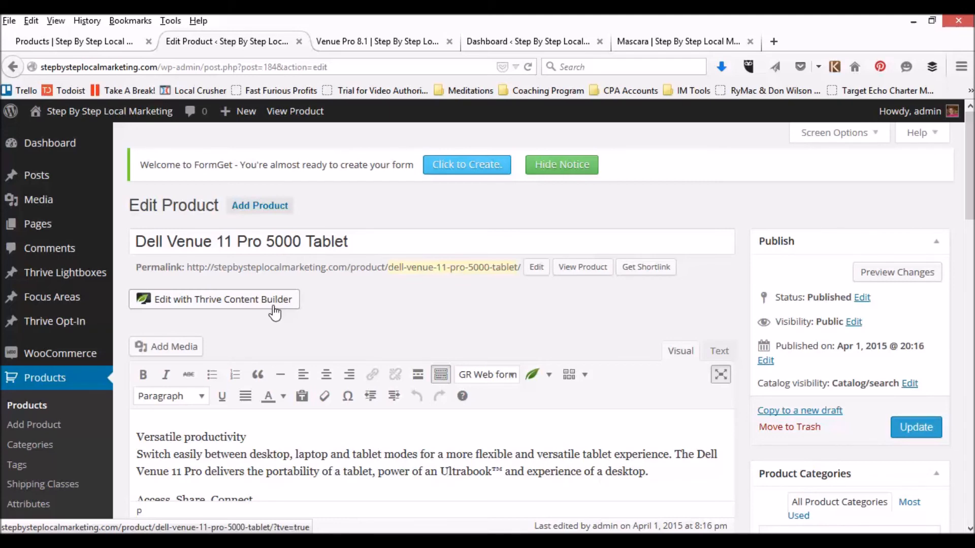
- Open the Venue Pro 8.1 product for editing from its live page and review its title, description area and product data
{"action": "left_click", "coordinate": [399, 44]}
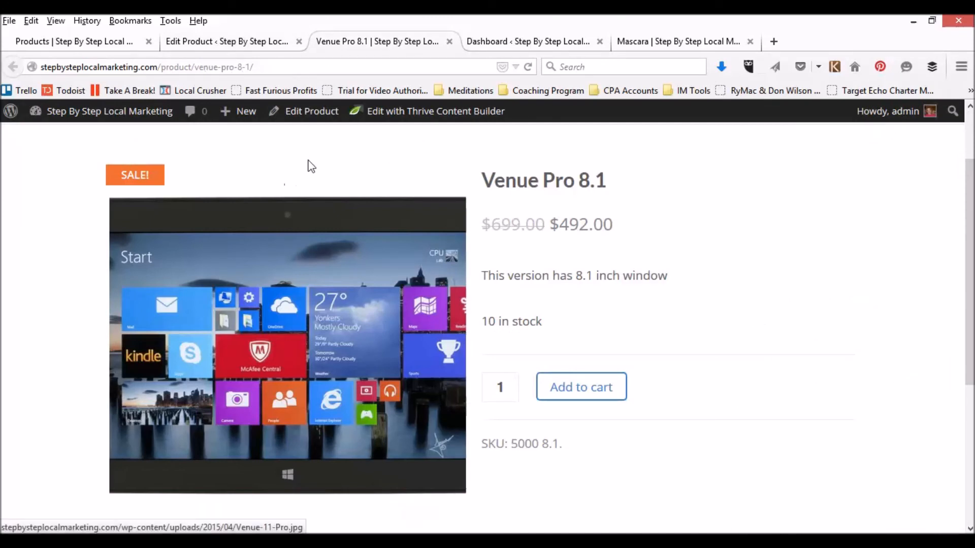
{"action": "scroll", "coordinate": [698, 298], "scroll_direction": "up", "scroll_amount": 3}
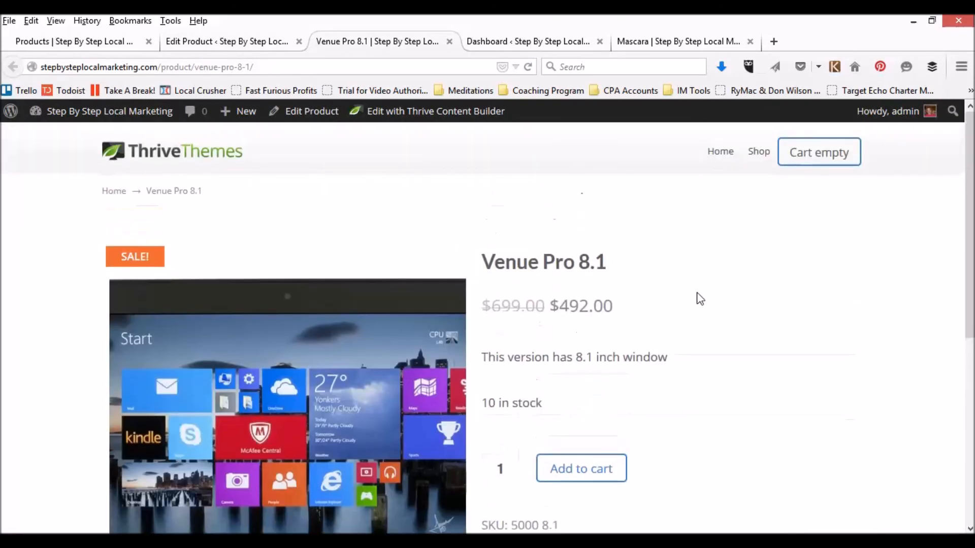
{"action": "left_click", "coordinate": [312, 112]}
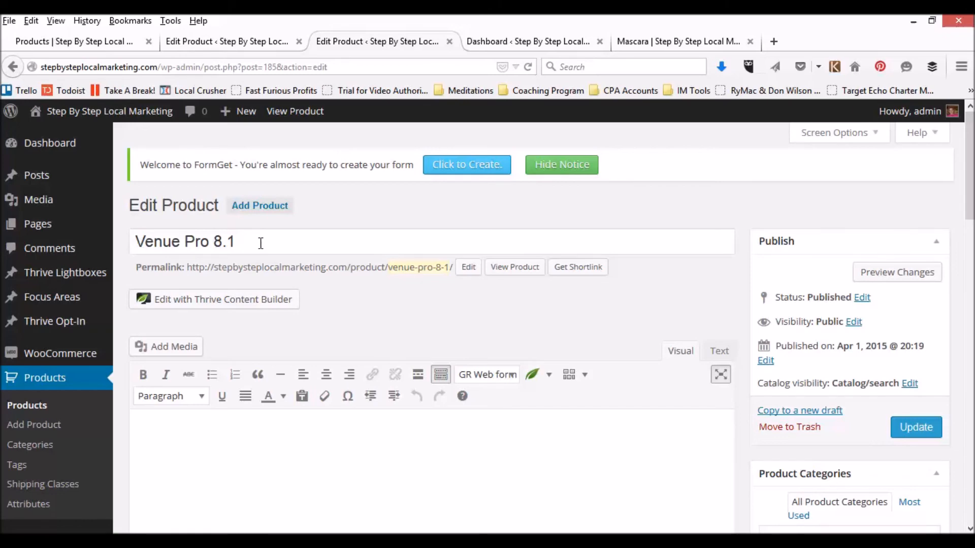
{"action": "scroll", "coordinate": [260, 243], "scroll_direction": "down", "scroll_amount": 10}
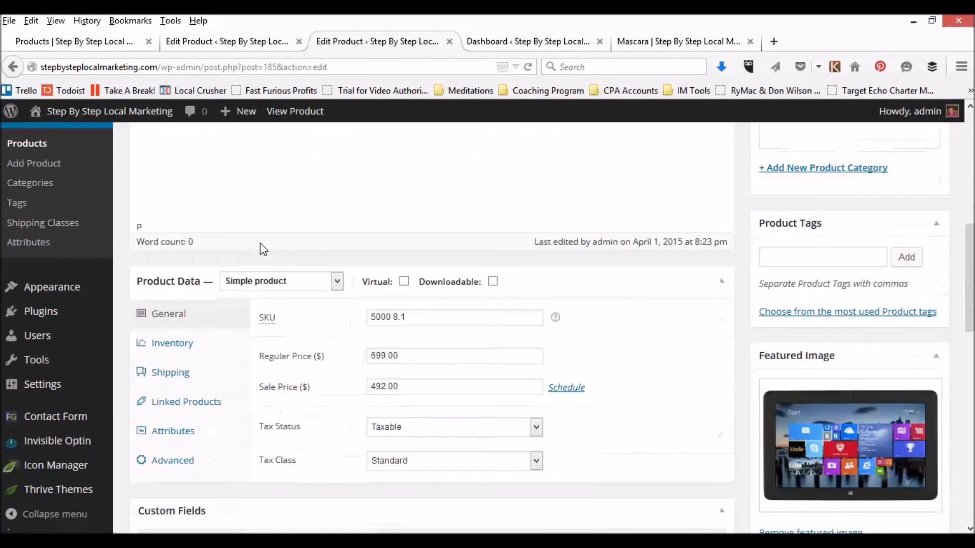
{"action": "scroll", "coordinate": [260, 243], "scroll_direction": "up", "scroll_amount": 5}
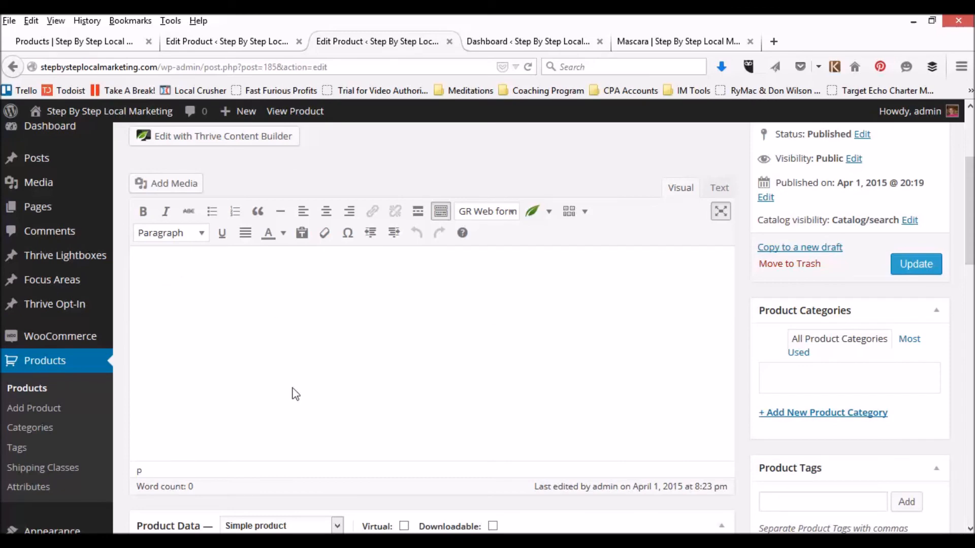
{"action": "scroll", "coordinate": [295, 393], "scroll_direction": "up", "scroll_amount": 4}
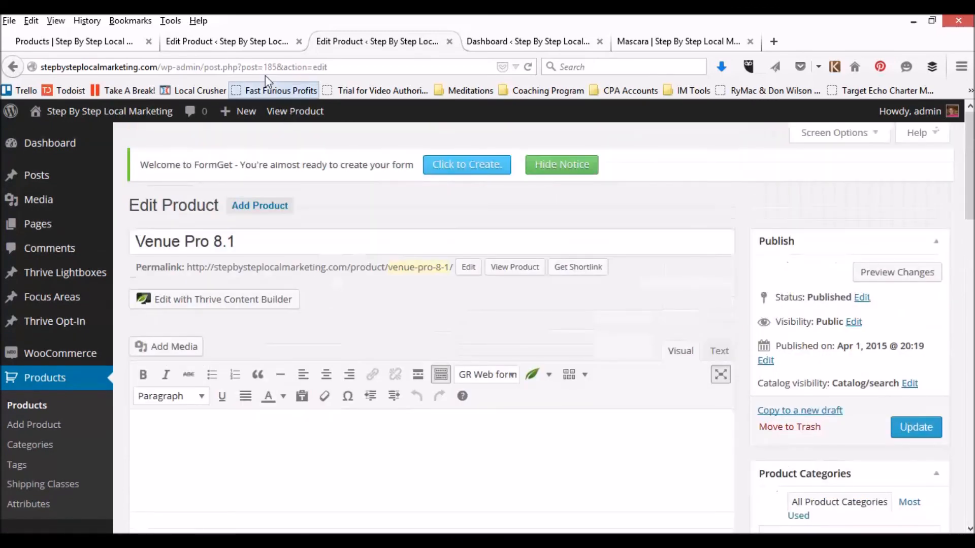
- Compare the grouped tablet's main description with the Venue Pro 8.1's description, short description and pricing data
{"action": "left_click", "coordinate": [246, 43]}
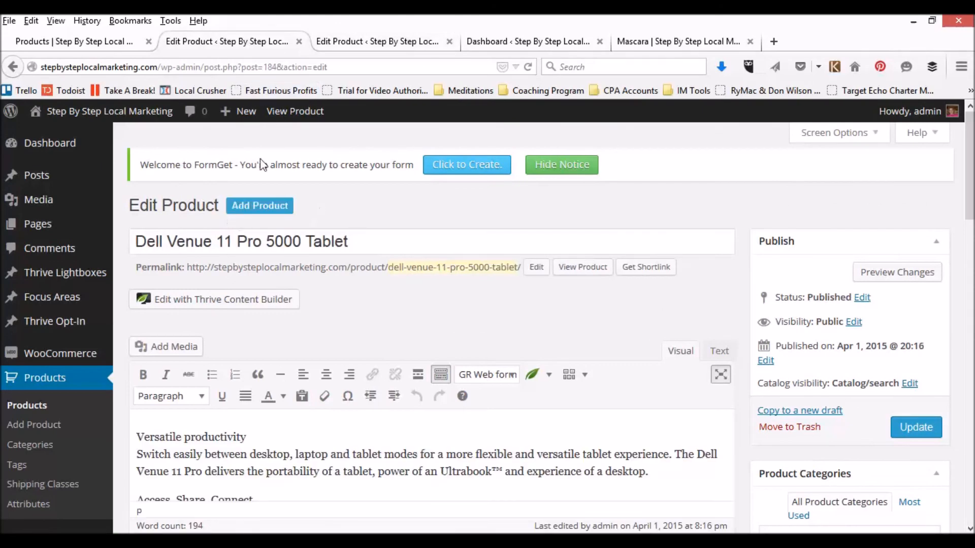
{"action": "scroll", "coordinate": [166, 362], "scroll_direction": "down", "scroll_amount": 3}
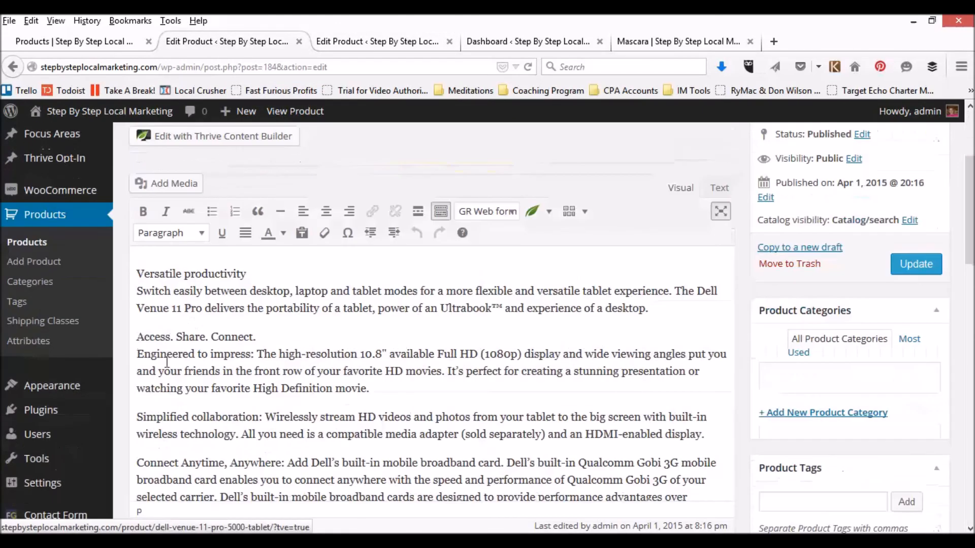
{"action": "left_click", "coordinate": [386, 42]}
{"action": "scroll", "coordinate": [337, 297], "scroll_direction": "down", "scroll_amount": 15}
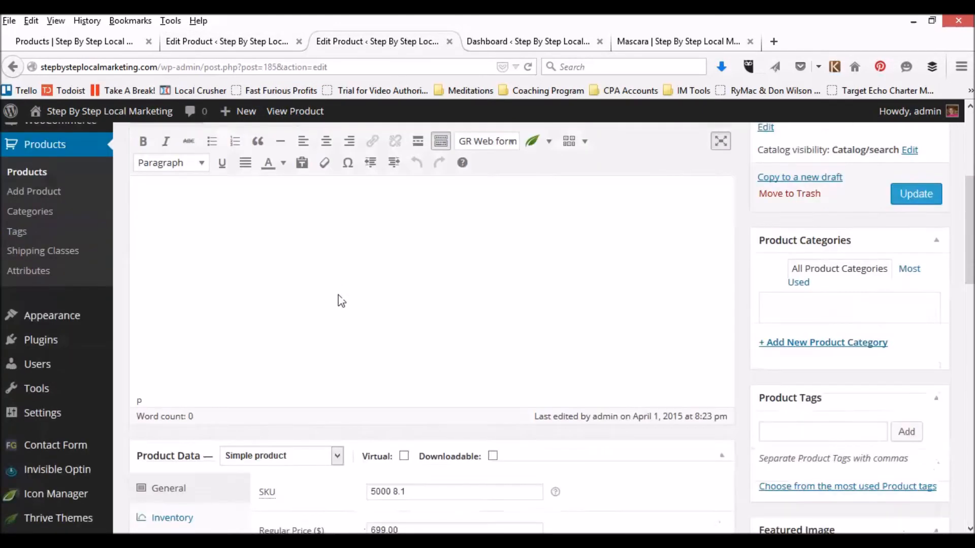
{"action": "scroll", "coordinate": [339, 297], "scroll_direction": "down", "scroll_amount": 6}
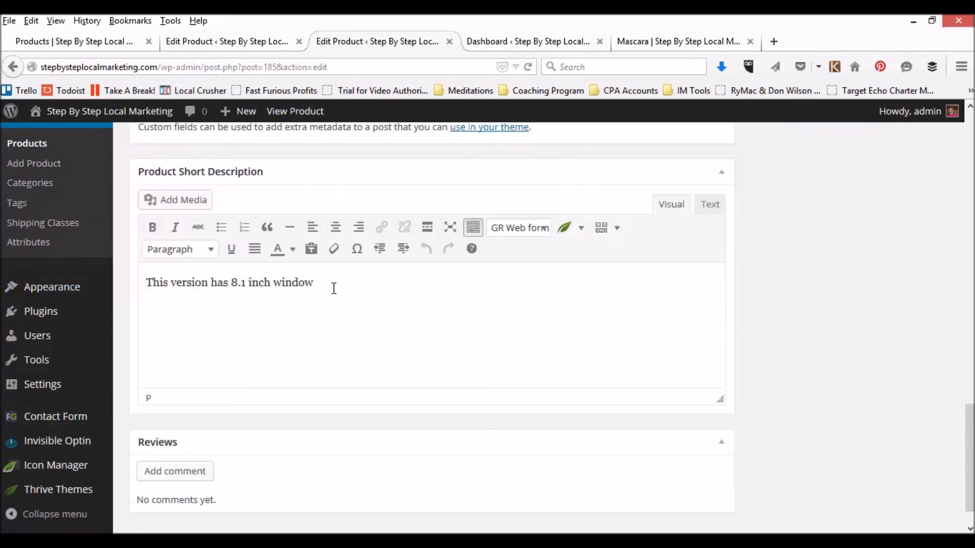
{"action": "scroll", "coordinate": [335, 294], "scroll_direction": "up", "scroll_amount": 6}
{"action": "scroll", "coordinate": [331, 287], "scroll_direction": "up", "scroll_amount": 3}
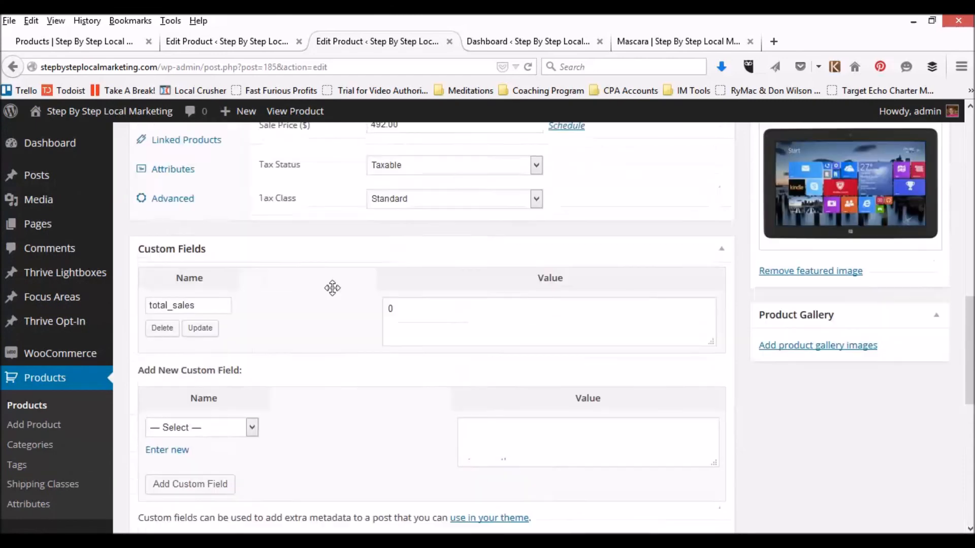
{"action": "scroll", "coordinate": [818, 287], "scroll_direction": "up", "scroll_amount": 3}
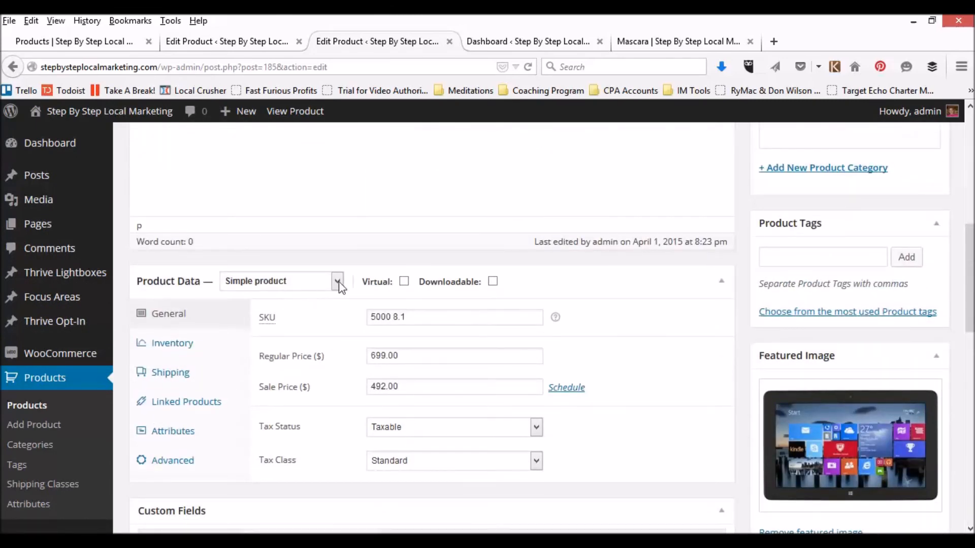
- Check the grouped rows on the live Dell Venue 11 Pro 5000 Tablet page, then reopen its product data for editing
{"action": "left_click", "coordinate": [242, 44]}
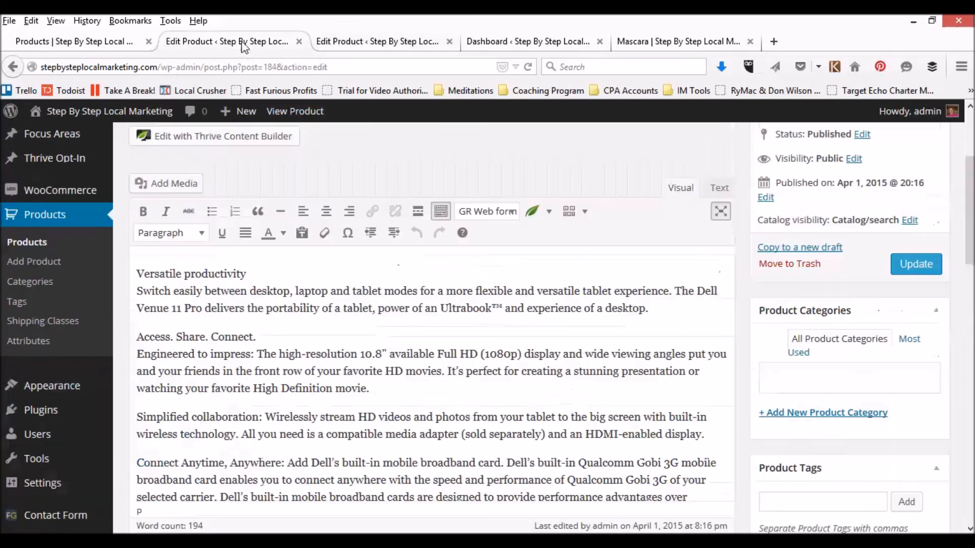
{"action": "left_click", "coordinate": [294, 111]}
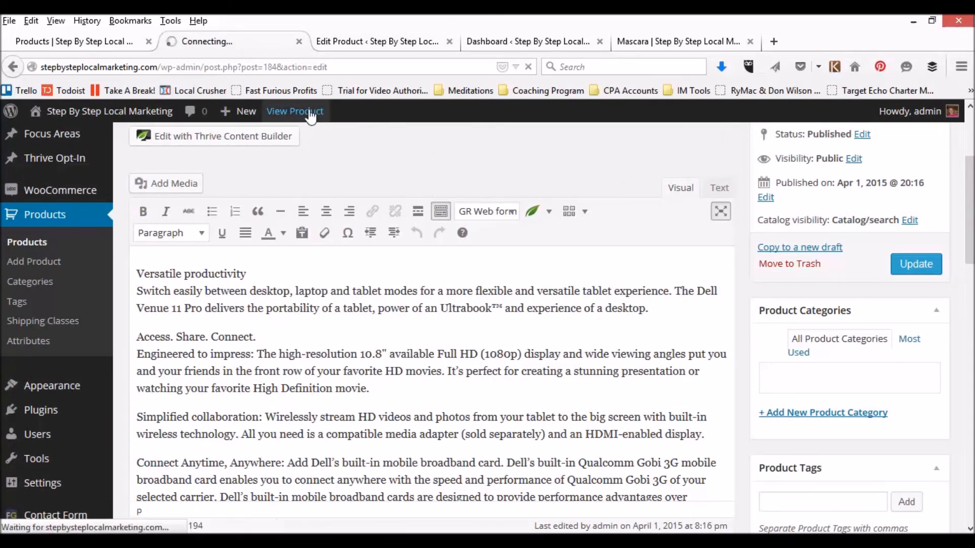
{"action": "scroll", "coordinate": [571, 273], "scroll_direction": "down", "scroll_amount": 3}
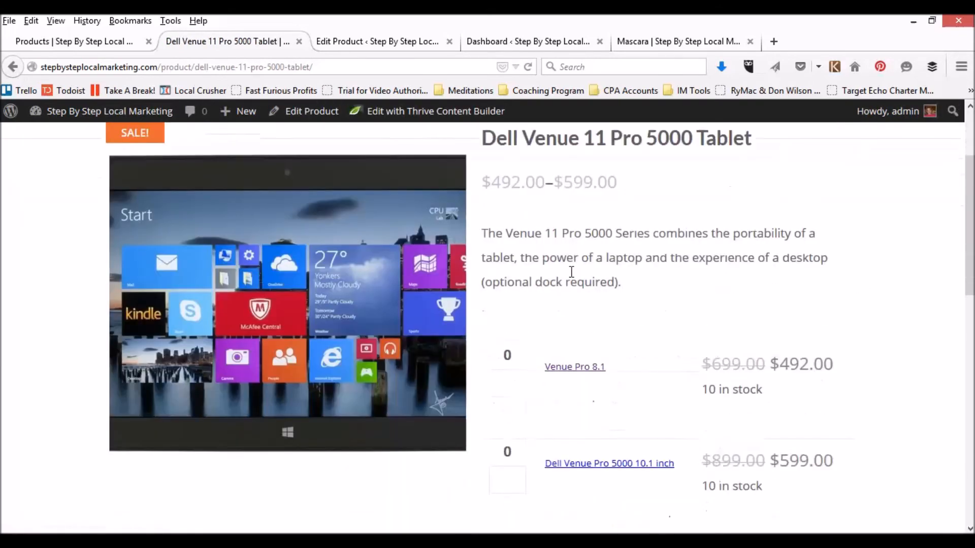
{"action": "scroll", "coordinate": [363, 215], "scroll_direction": "up", "scroll_amount": 3}
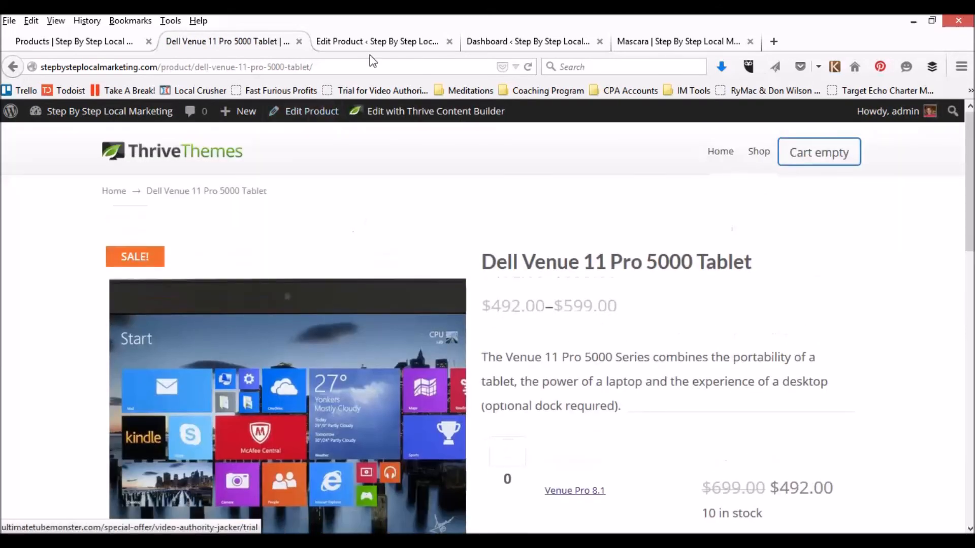
{"action": "left_click", "coordinate": [321, 112]}
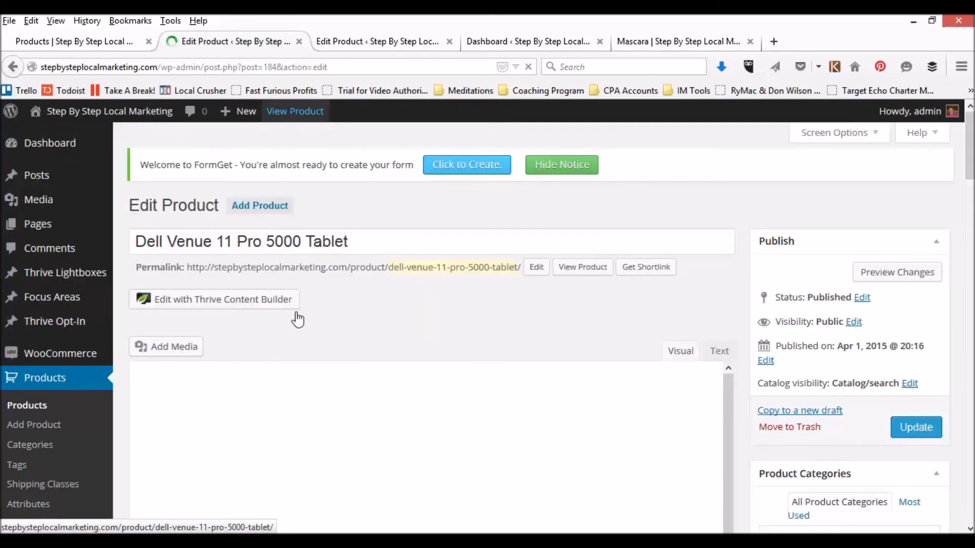
{"action": "scroll", "coordinate": [301, 318], "scroll_direction": "down", "scroll_amount": 10}
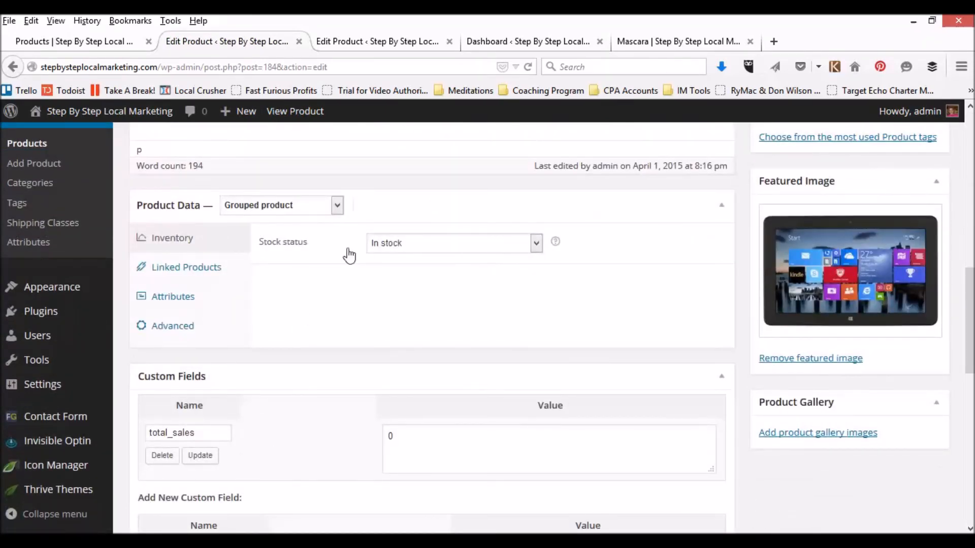
- Review the Venue Pro 8.1's pricing and inventory data, and select Dell Venue 11 Pro 5000 Tablet as its grouping
{"action": "left_click", "coordinate": [371, 49]}
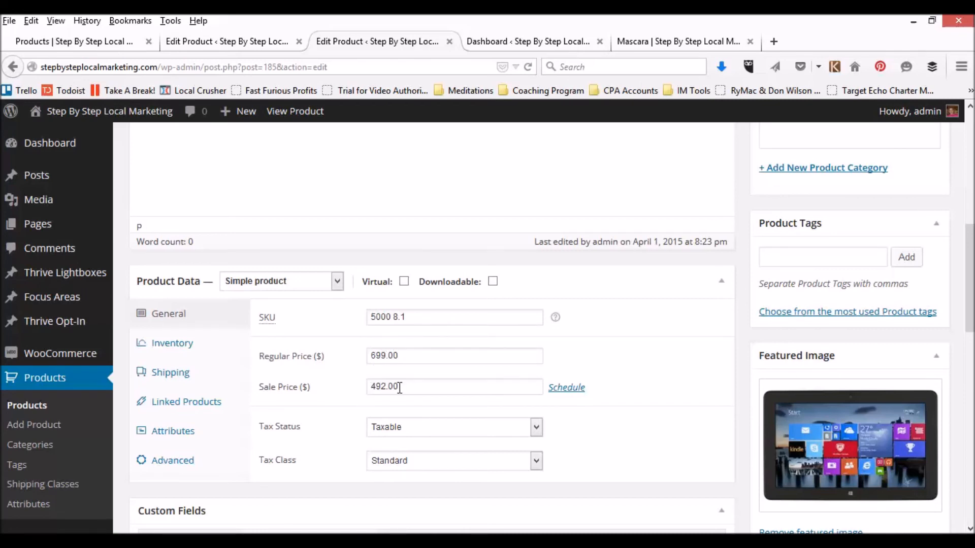
{"action": "left_click", "coordinate": [175, 349]}
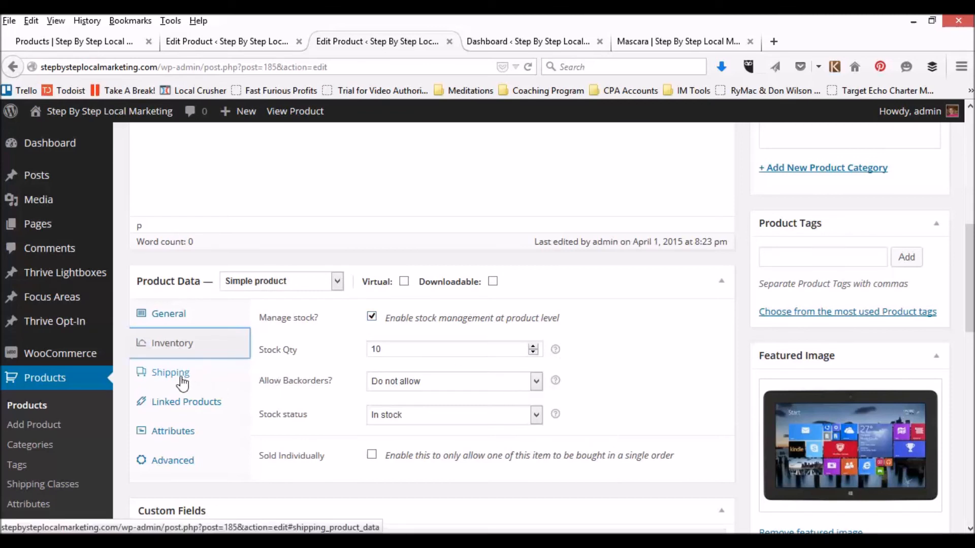
{"action": "left_click", "coordinate": [192, 439]}
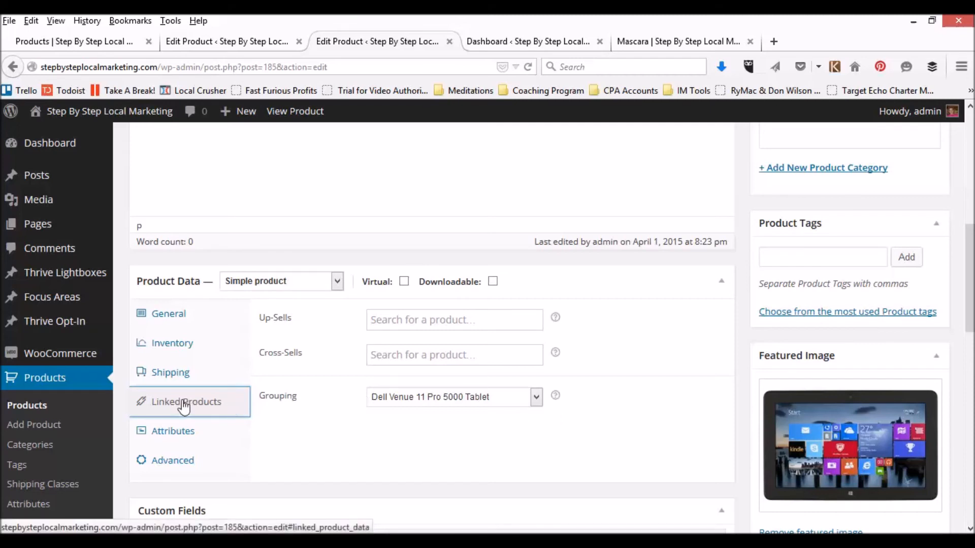
{"action": "left_click", "coordinate": [537, 398]}
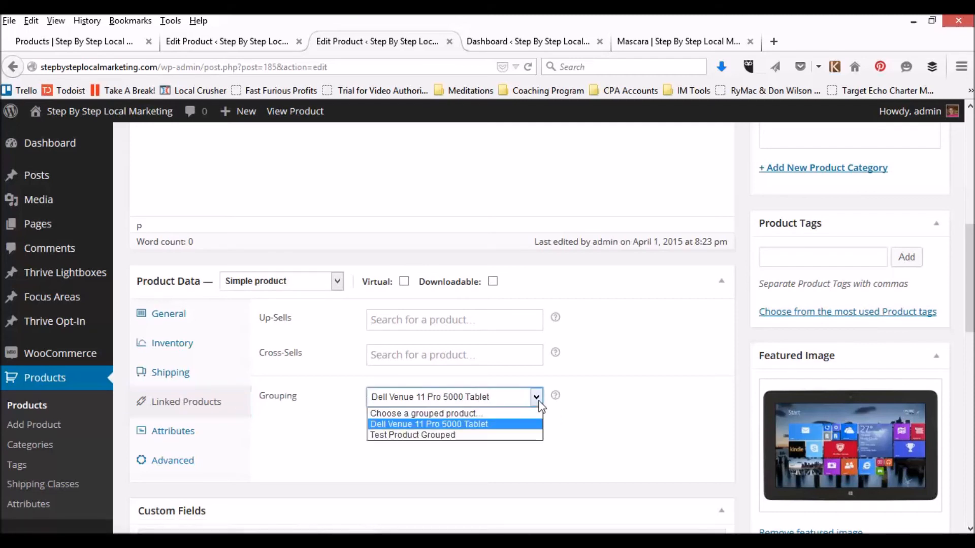
{"action": "left_click", "coordinate": [409, 425]}
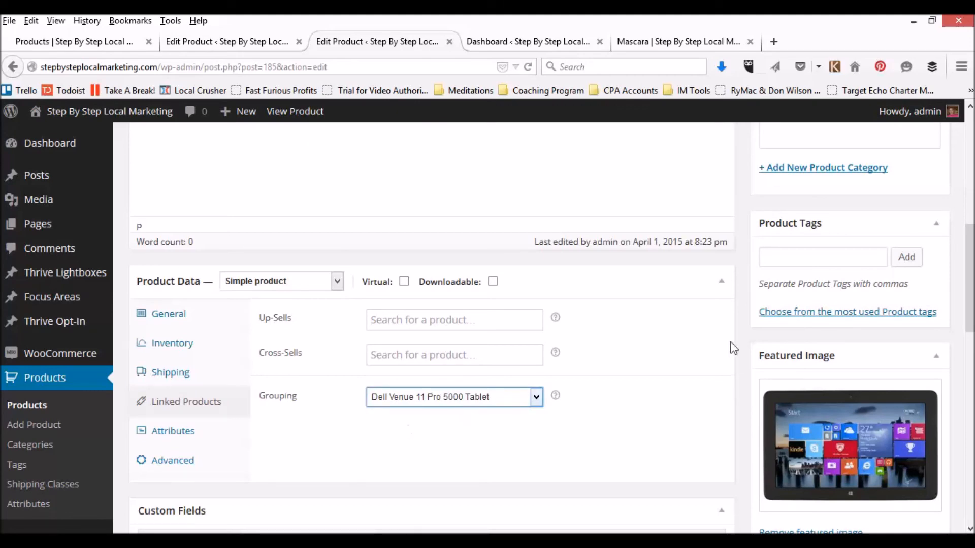
{"action": "scroll", "coordinate": [733, 348], "scroll_direction": "up", "scroll_amount": 2}
- Return to the grouped tablet's product editor, look over its settings and view its live product page
{"action": "left_click", "coordinate": [243, 42]}
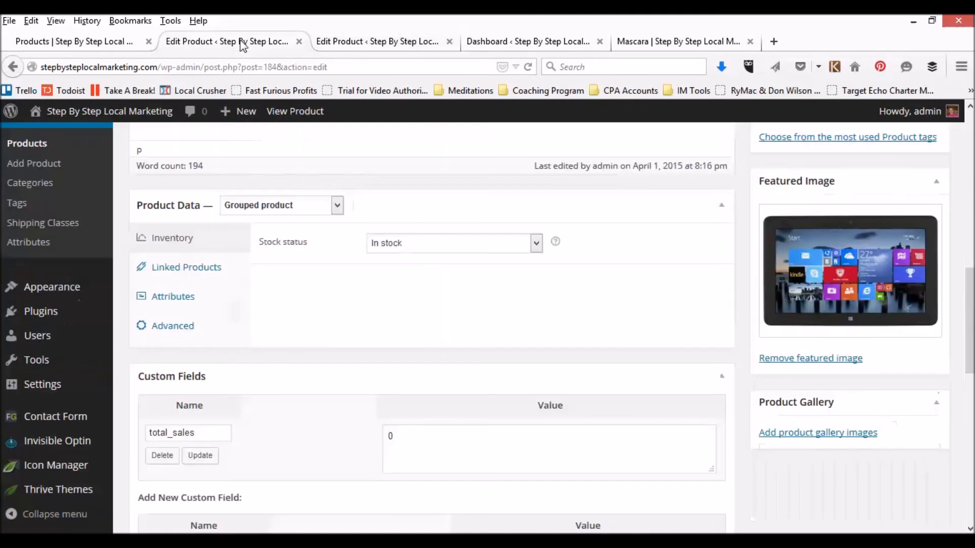
{"action": "scroll", "coordinate": [438, 224], "scroll_direction": "down", "scroll_amount": 8}
{"action": "scroll", "coordinate": [437, 224], "scroll_direction": "up", "scroll_amount": 9}
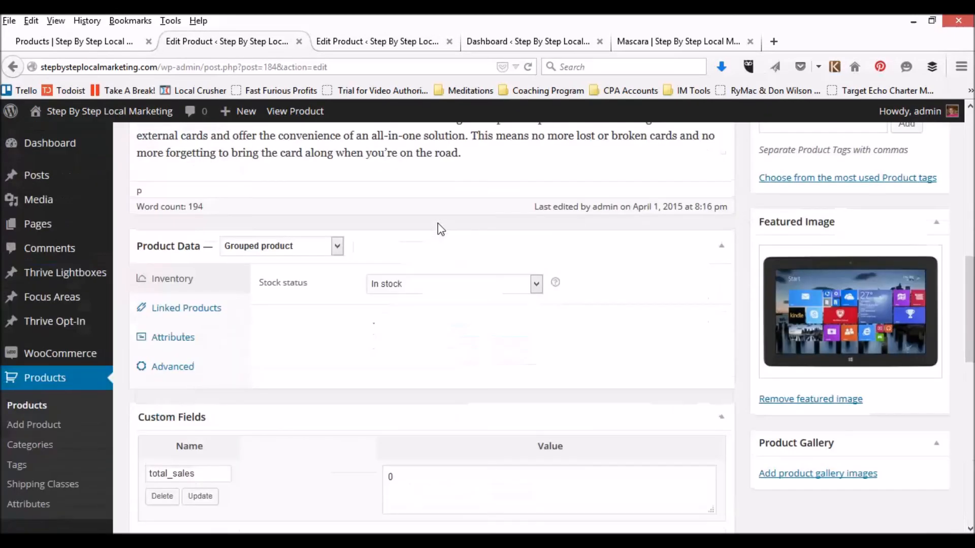
{"action": "scroll", "coordinate": [441, 228], "scroll_direction": "up", "scroll_amount": 5}
{"action": "left_click", "coordinate": [282, 113]}
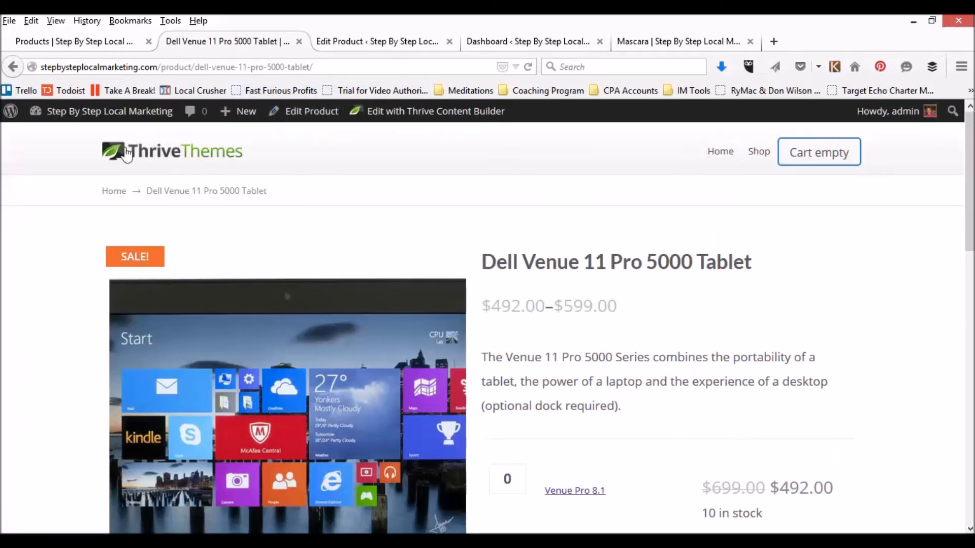
- Go to the site's admin dashboard and start adding a new product
{"action": "mouse_move", "coordinate": [104, 112]}
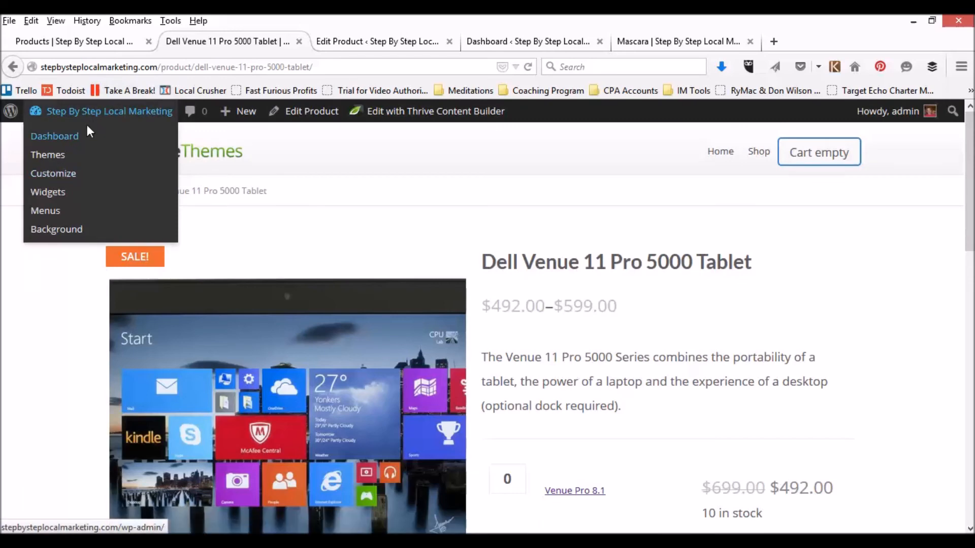
{"action": "left_click", "coordinate": [81, 45]}
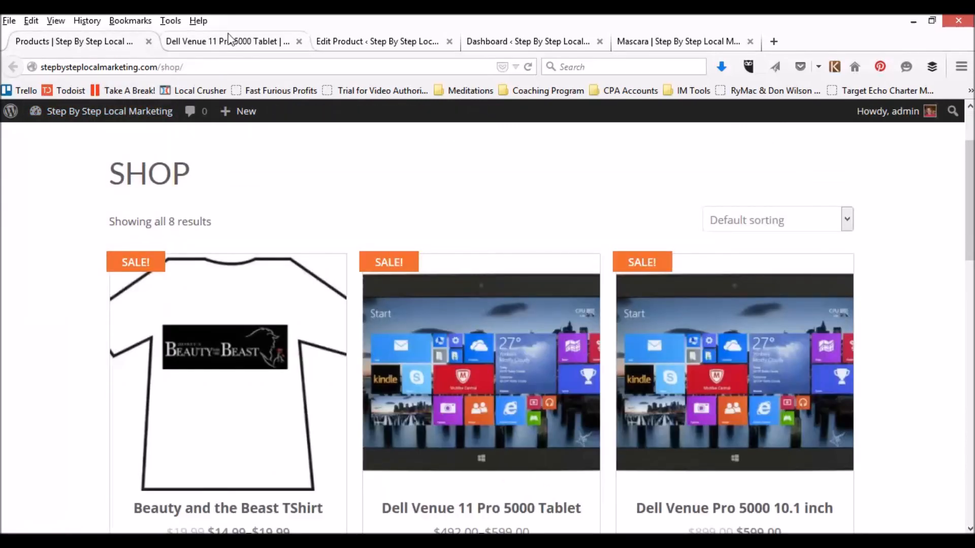
{"action": "left_click", "coordinate": [228, 43]}
{"action": "mouse_move", "coordinate": [76, 114]}
{"action": "left_click", "coordinate": [51, 139]}
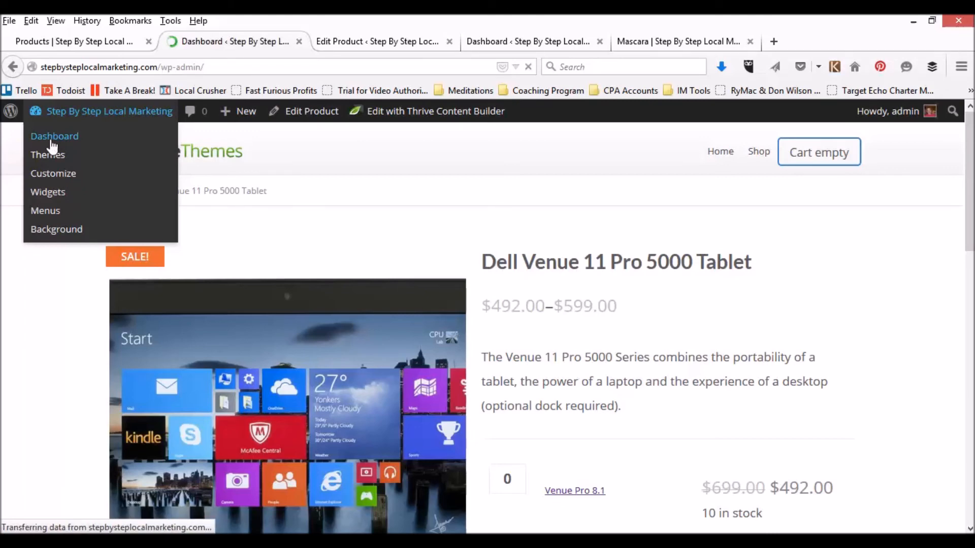
{"action": "scroll", "coordinate": [71, 433], "scroll_direction": "down", "scroll_amount": 3}
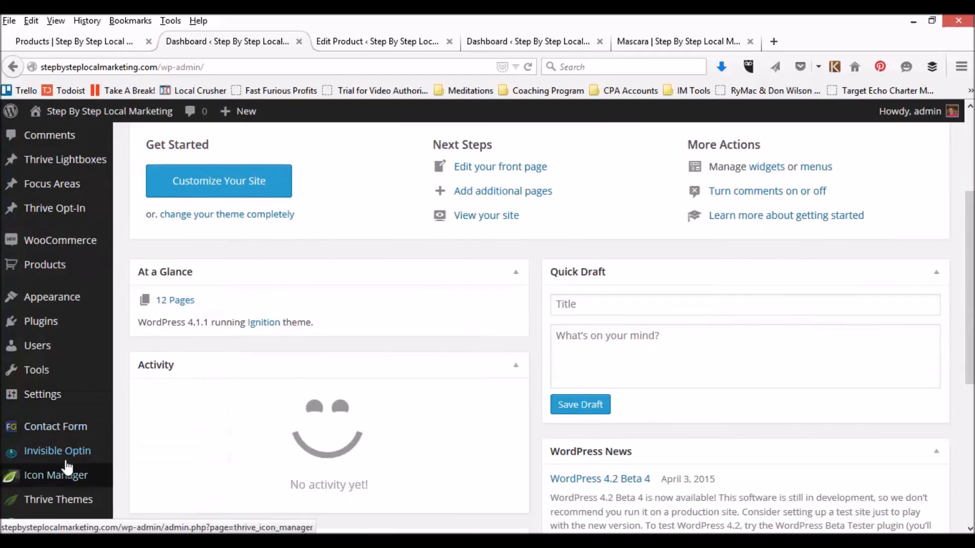
{"action": "scroll", "coordinate": [36, 355], "scroll_direction": "down", "scroll_amount": 2}
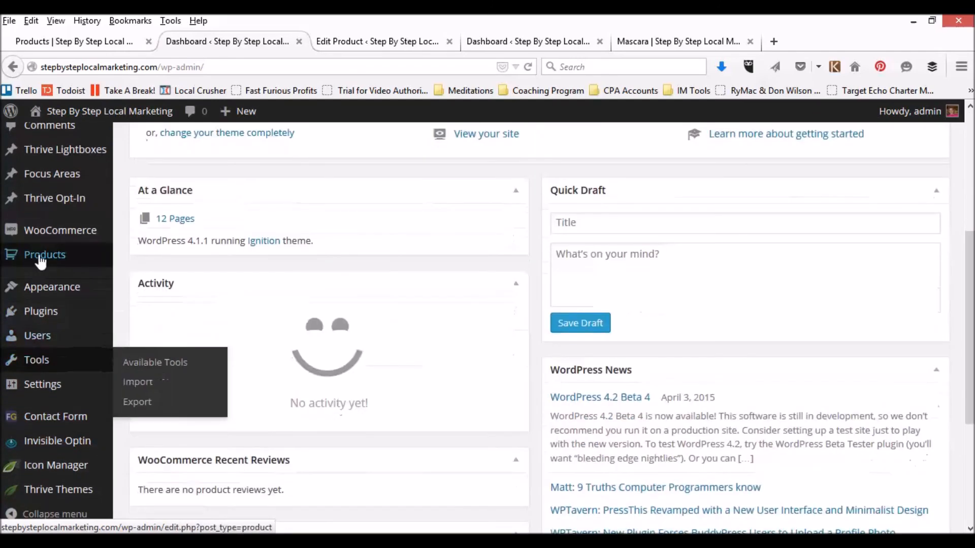
{"action": "mouse_move", "coordinate": [40, 259]}
{"action": "left_click", "coordinate": [146, 279]}
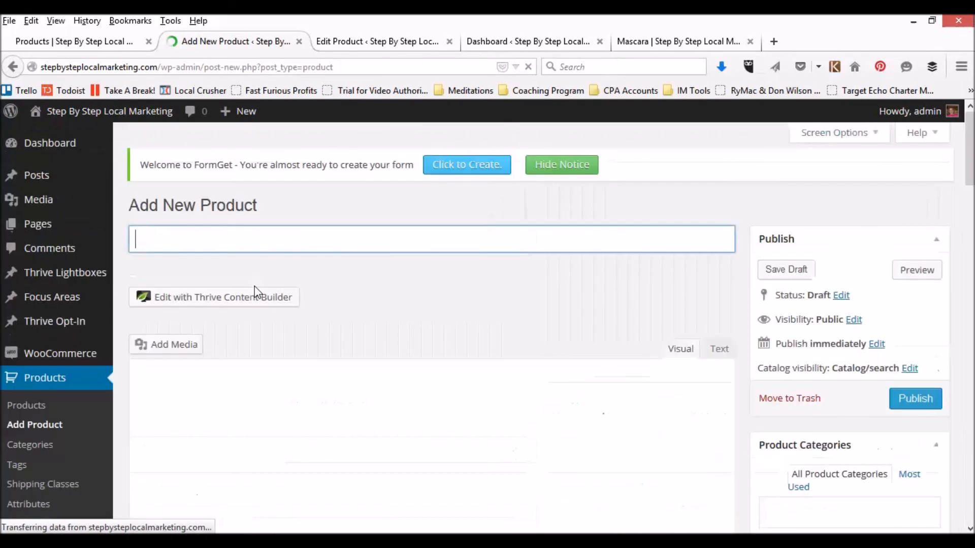
- Title the new product "dummy venue"
{"action": "left_click", "coordinate": [191, 240]}
{"action": "type", "text": "du"}
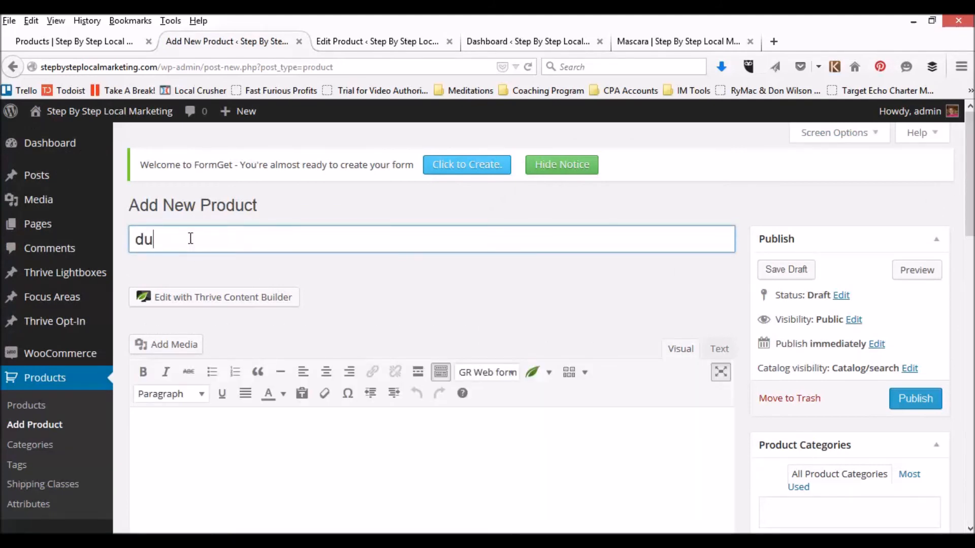
{"action": "type", "text": "mmy venue"}
- Set the existing tablet picture from the media library as the product's featured image
{"action": "scroll", "coordinate": [181, 247], "scroll_direction": "down", "scroll_amount": 5}
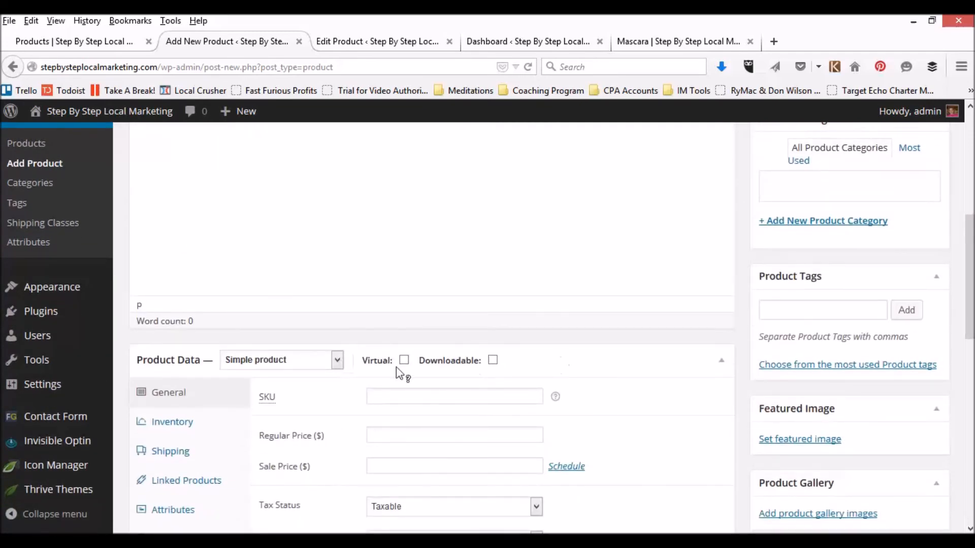
{"action": "scroll", "coordinate": [815, 285], "scroll_direction": "up", "scroll_amount": 2}
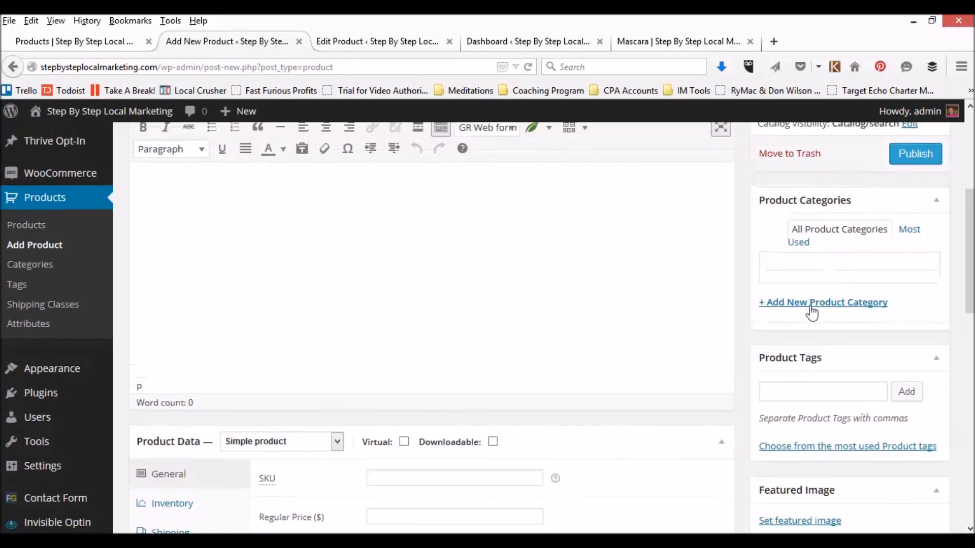
{"action": "scroll", "coordinate": [810, 307], "scroll_direction": "down", "scroll_amount": 2}
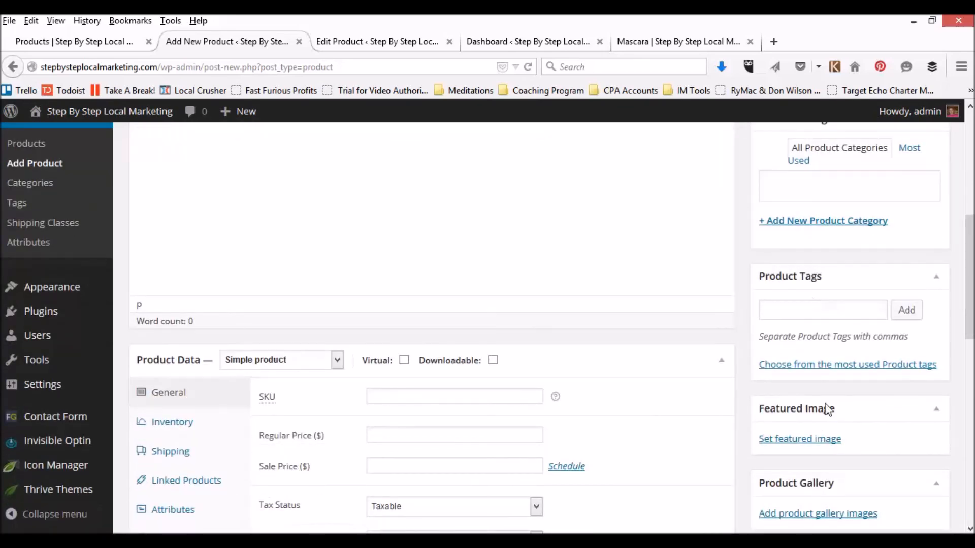
{"action": "left_click", "coordinate": [811, 442]}
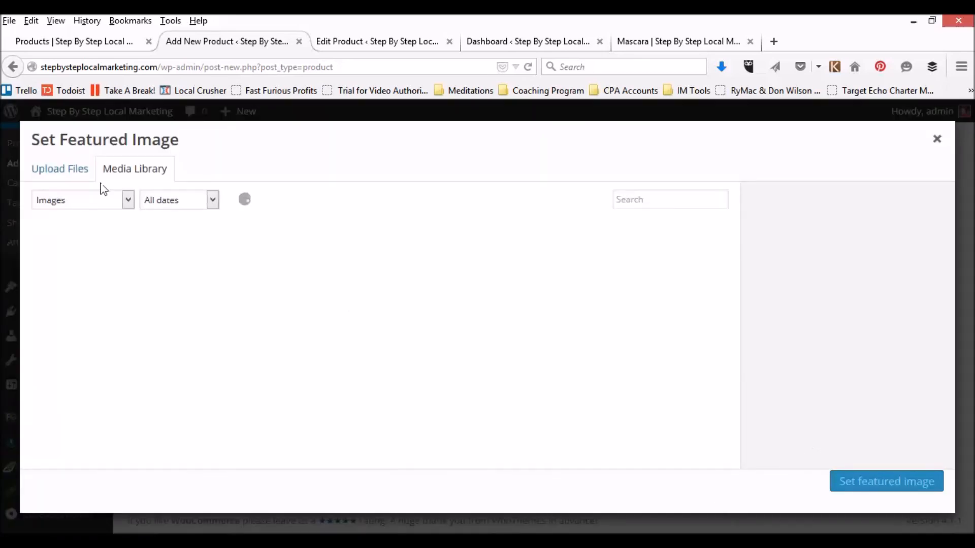
{"action": "left_click", "coordinate": [52, 167]}
{"action": "left_click", "coordinate": [133, 172]}
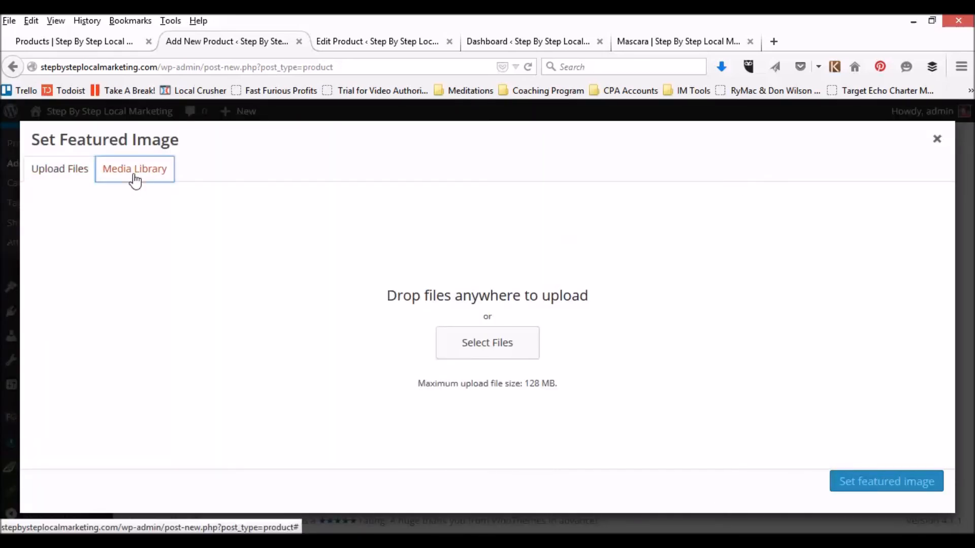
{"action": "left_click", "coordinate": [175, 268]}
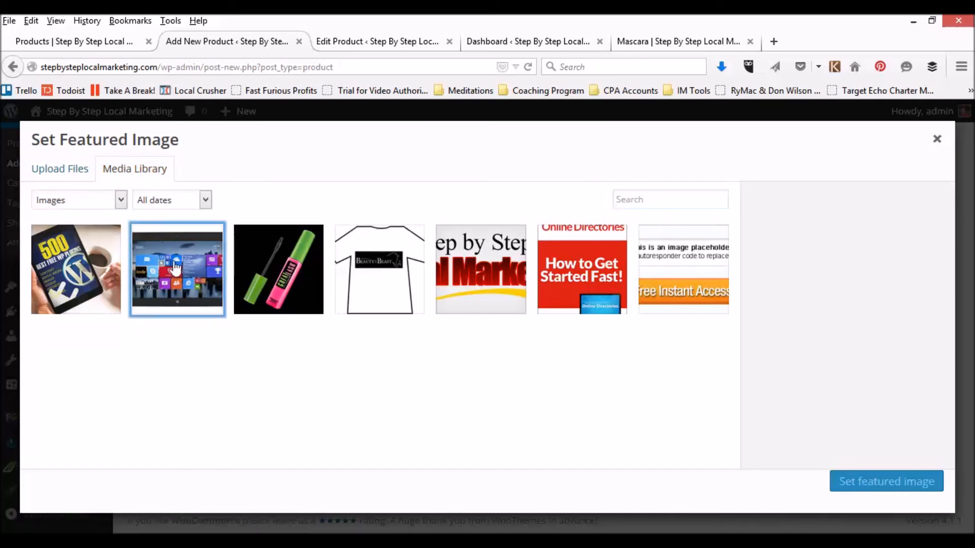
{"action": "left_click", "coordinate": [884, 485]}
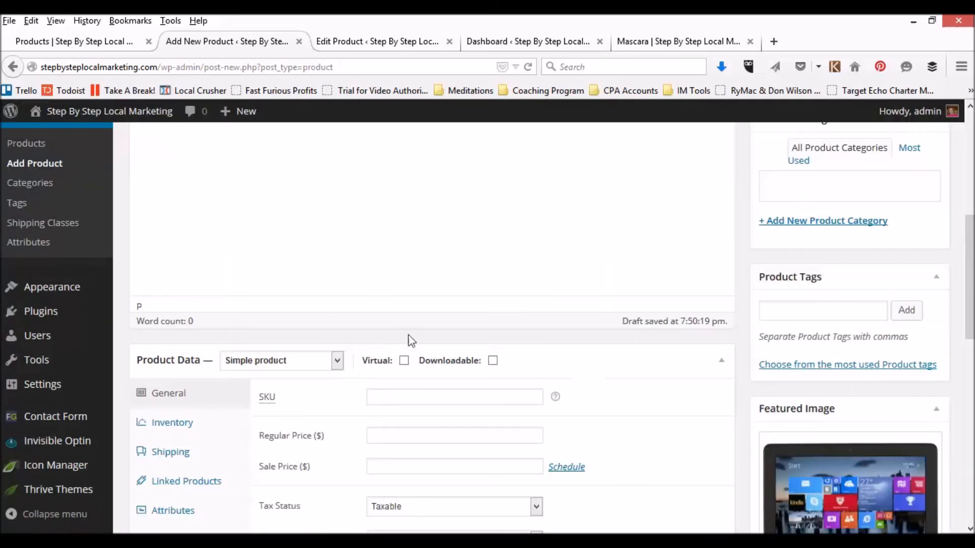
- Enter the SKU "dummy venue", a regular price of 799.00 and a sale price of 699.00
{"action": "left_click", "coordinate": [398, 400]}
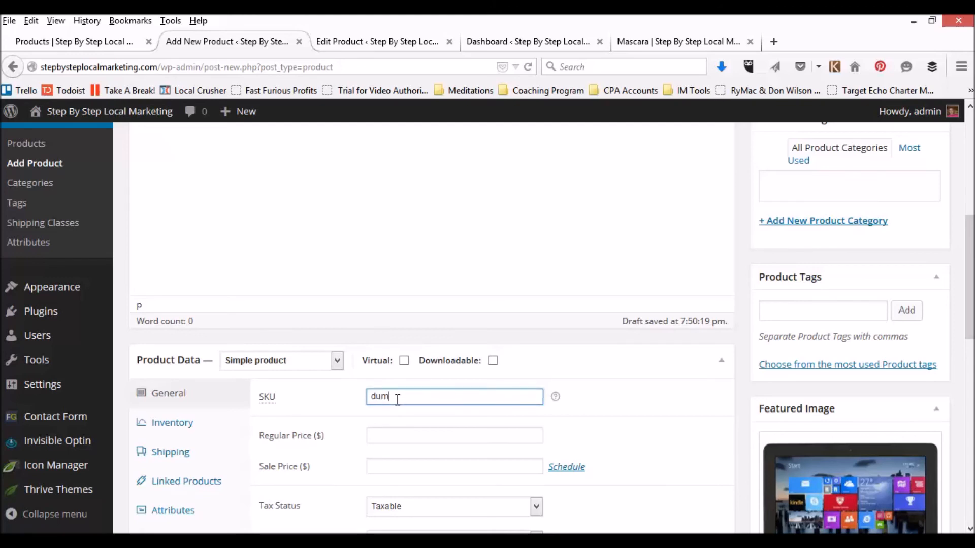
{"action": "key", "text": "Tab"}
{"action": "type", "text": "799.00"}
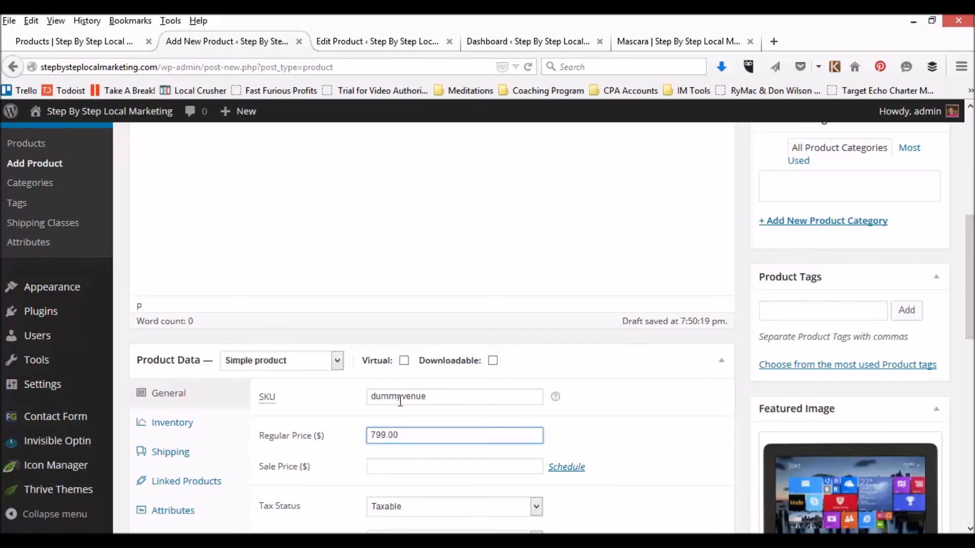
{"action": "left_click", "coordinate": [400, 465]}
{"action": "type", "text": "6.99"}
{"action": "key", "text": "BackSpace"}
{"action": "key", "text": "BackSpace"}
{"action": "type", "text": "99."}
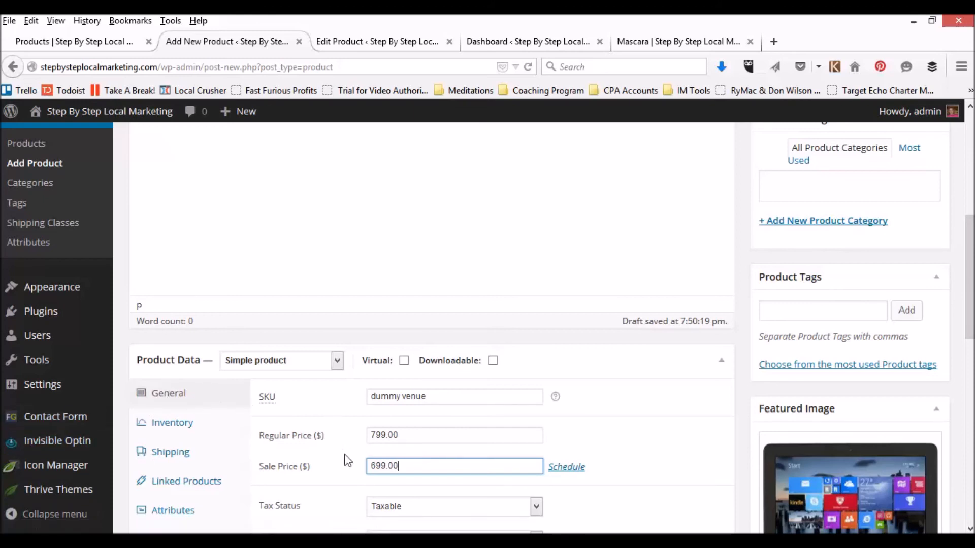
- Enable stock management for the product and set its stock quantity to 10
{"action": "scroll", "coordinate": [344, 459], "scroll_direction": "down", "scroll_amount": 3}
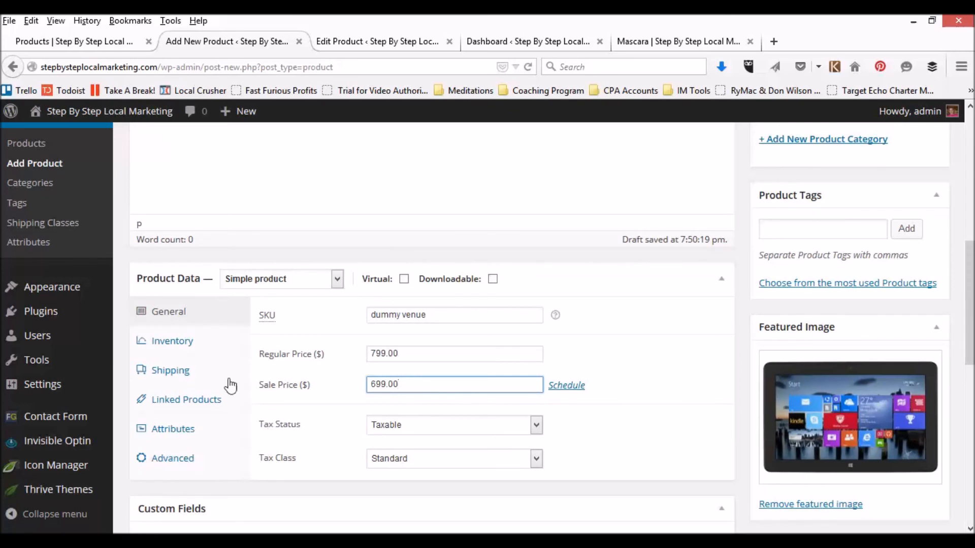
{"action": "left_click", "coordinate": [184, 343]}
{"action": "left_click", "coordinate": [372, 319]}
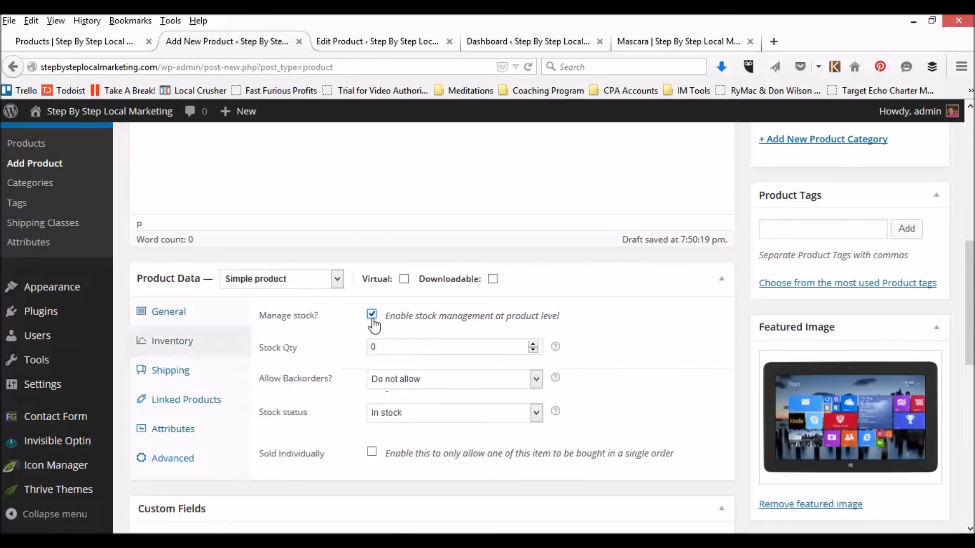
{"action": "double_click", "coordinate": [394, 347]}
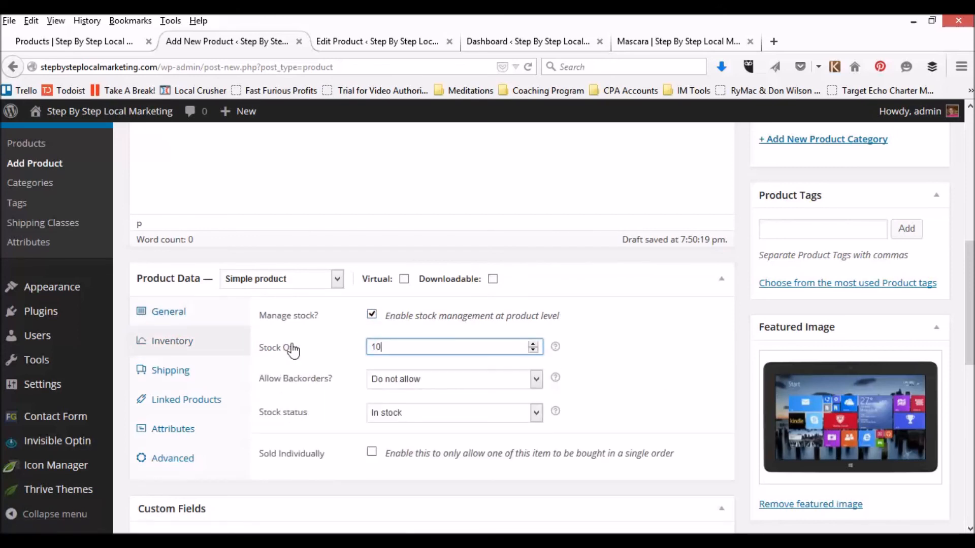
- Review the product's shipping settings and the available shipping class options, dismissing the chat notification
{"action": "left_click", "coordinate": [183, 374]}
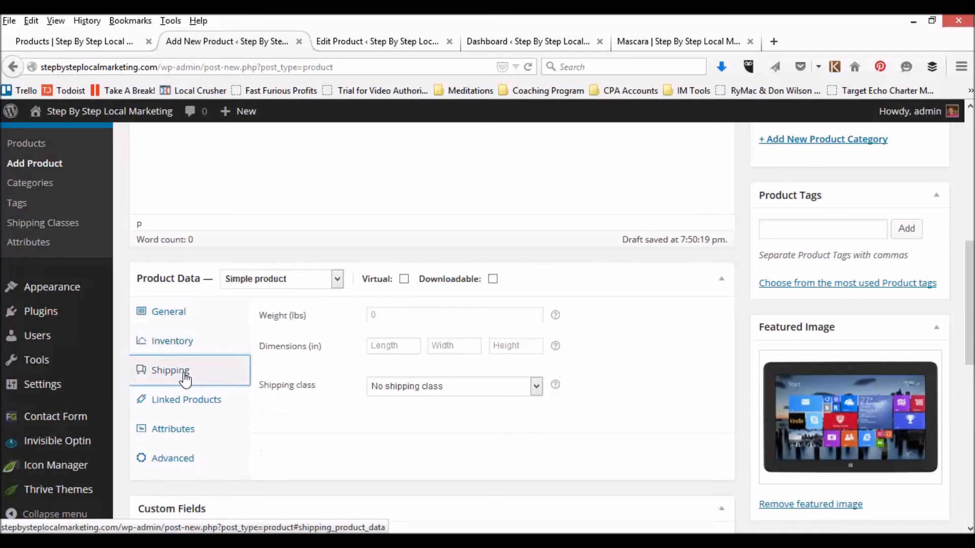
{"action": "left_click", "coordinate": [536, 389]}
{"action": "left_click", "coordinate": [536, 388]}
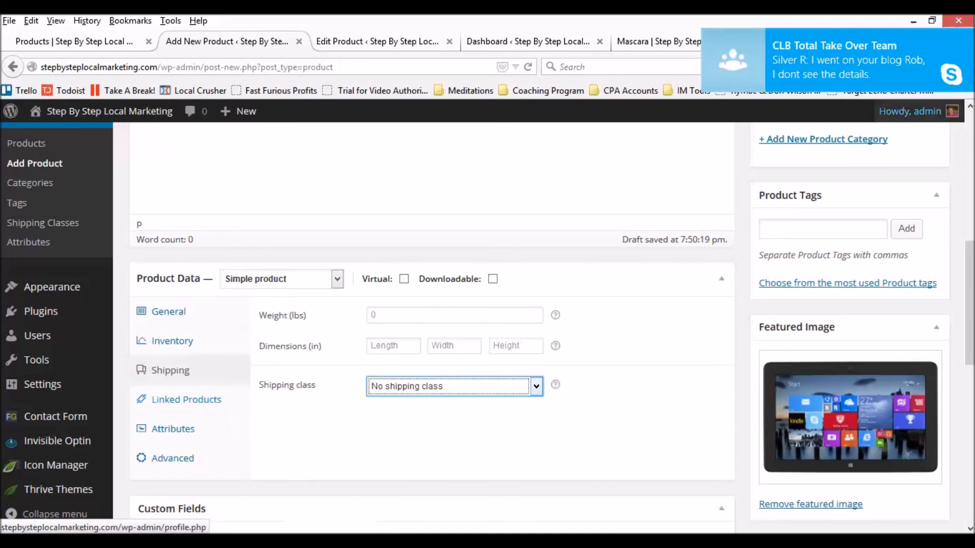
{"action": "left_click", "coordinate": [965, 43]}
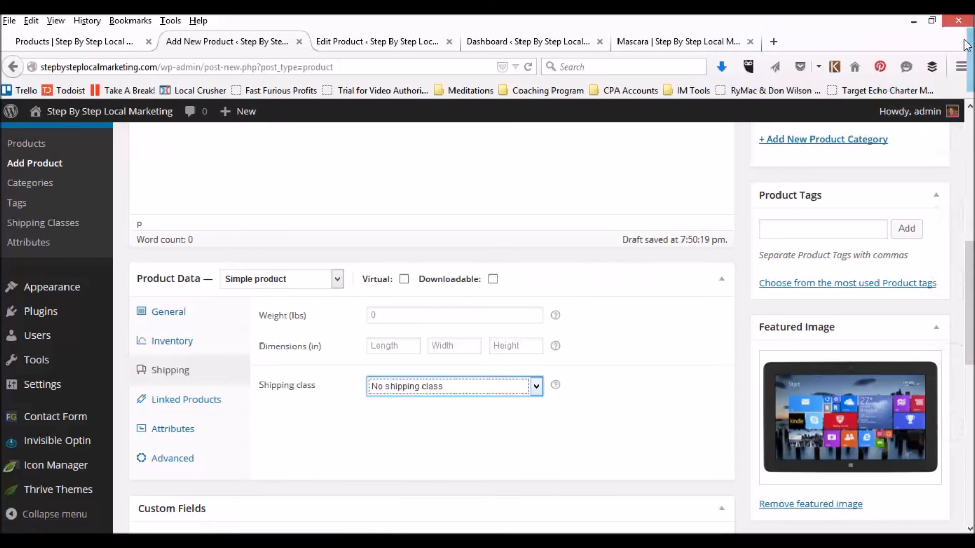
{"action": "mouse_move", "coordinate": [90, 404]}
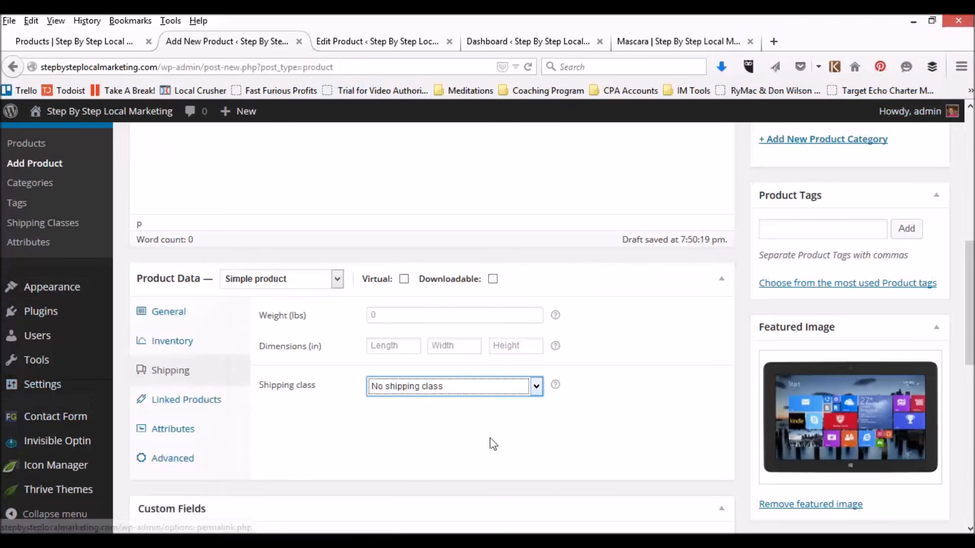
{"action": "left_click", "coordinate": [538, 390]}
{"action": "left_click", "coordinate": [536, 389]}
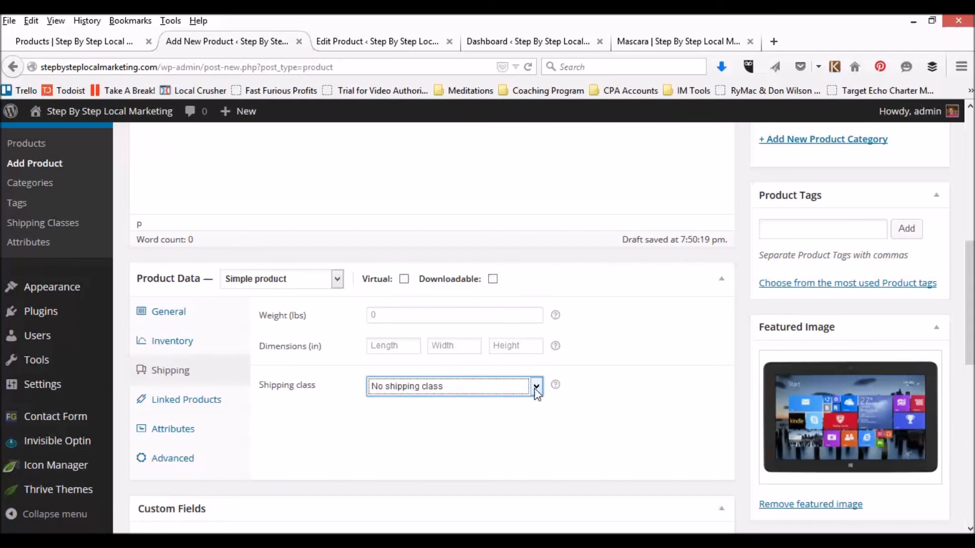
- Assign the product to the Dell Venue 11 Pro 5000 Tablet grouping in its linked product settings
{"action": "left_click", "coordinate": [191, 405]}
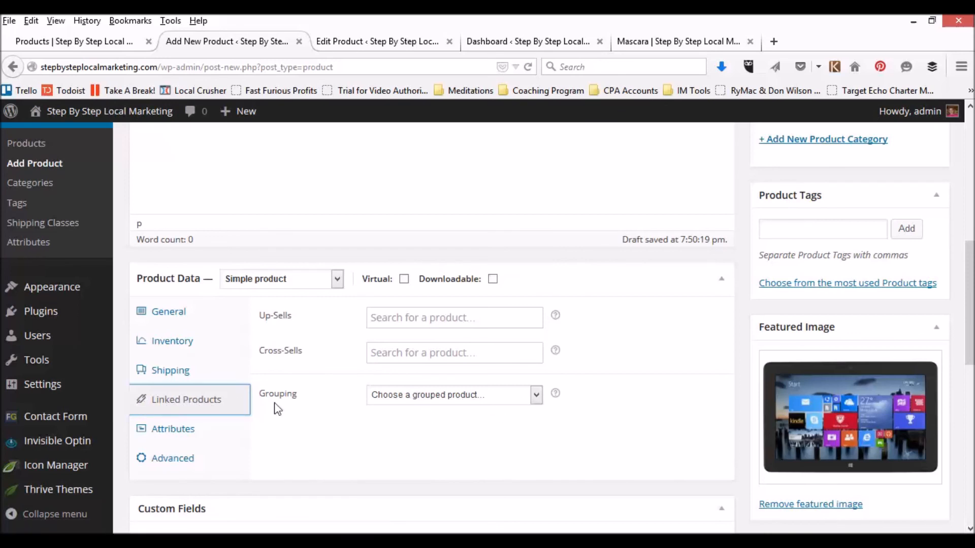
{"action": "left_click", "coordinate": [536, 395]}
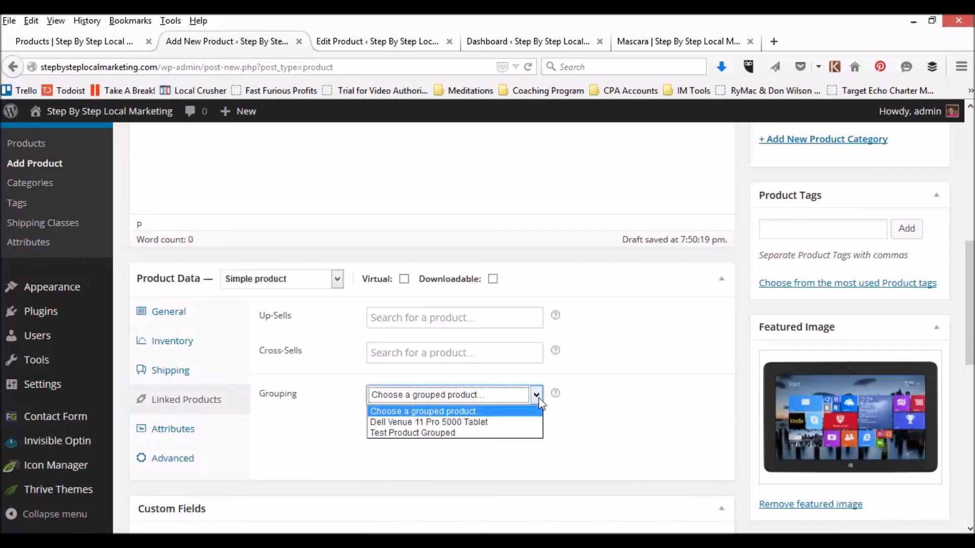
{"action": "left_click", "coordinate": [475, 424]}
- Look over the remaining product fields and publish the dummy venue product
{"action": "scroll", "coordinate": [533, 401], "scroll_direction": "down", "scroll_amount": 4}
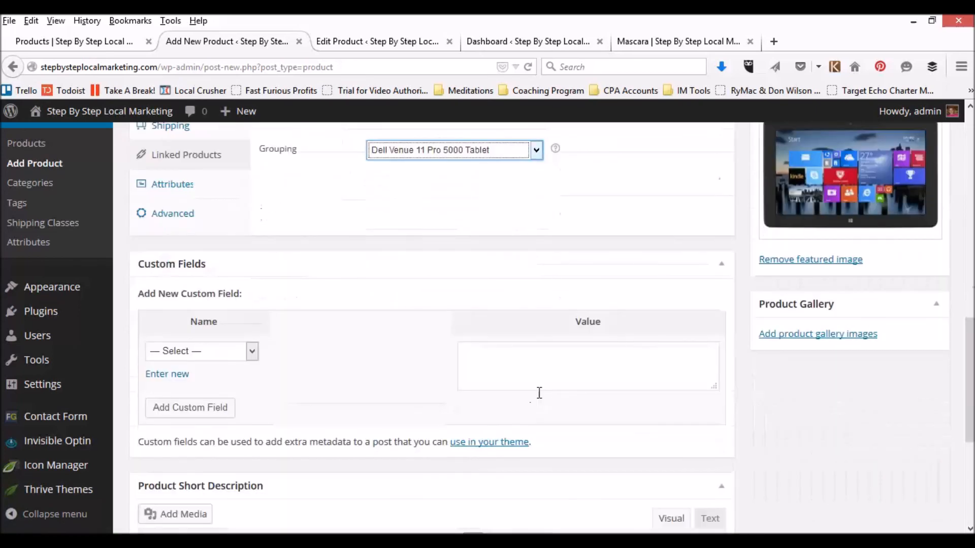
{"action": "scroll", "coordinate": [698, 308], "scroll_direction": "up", "scroll_amount": 4}
{"action": "scroll", "coordinate": [693, 310], "scroll_direction": "up", "scroll_amount": 6}
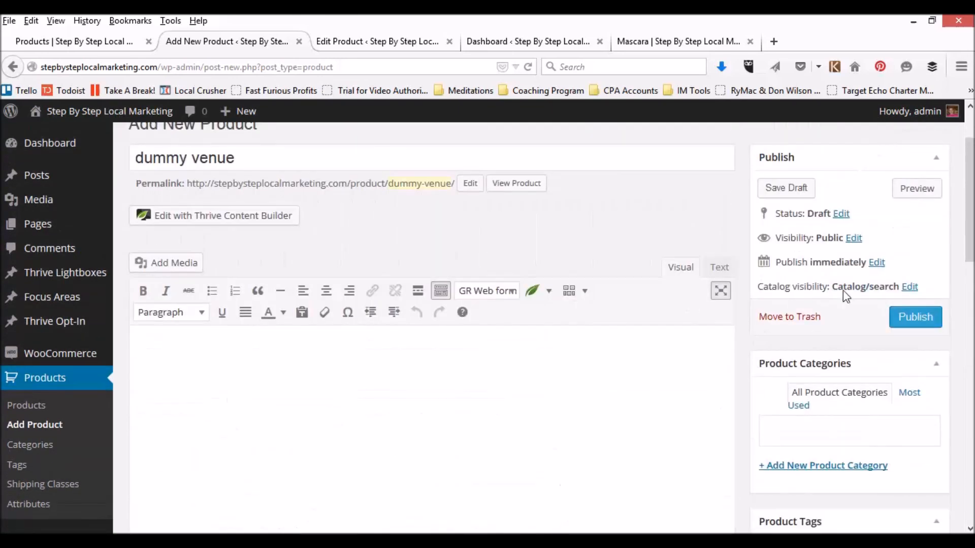
{"action": "left_click", "coordinate": [918, 319]}
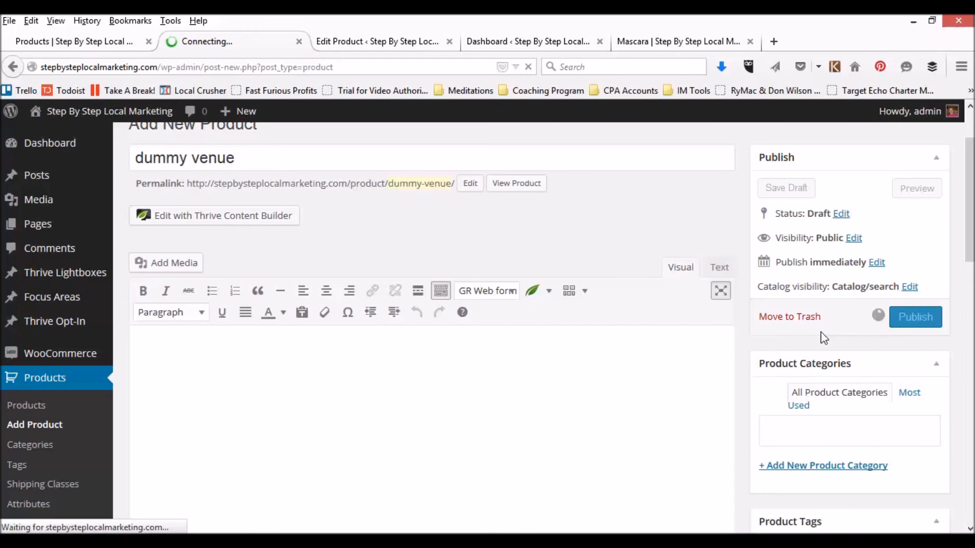
- Reload the shop page and check the grouped tablet's price range and the dummy venue listing
{"action": "left_click", "coordinate": [70, 46]}
{"action": "scroll", "coordinate": [377, 276], "scroll_direction": "down", "scroll_amount": 3}
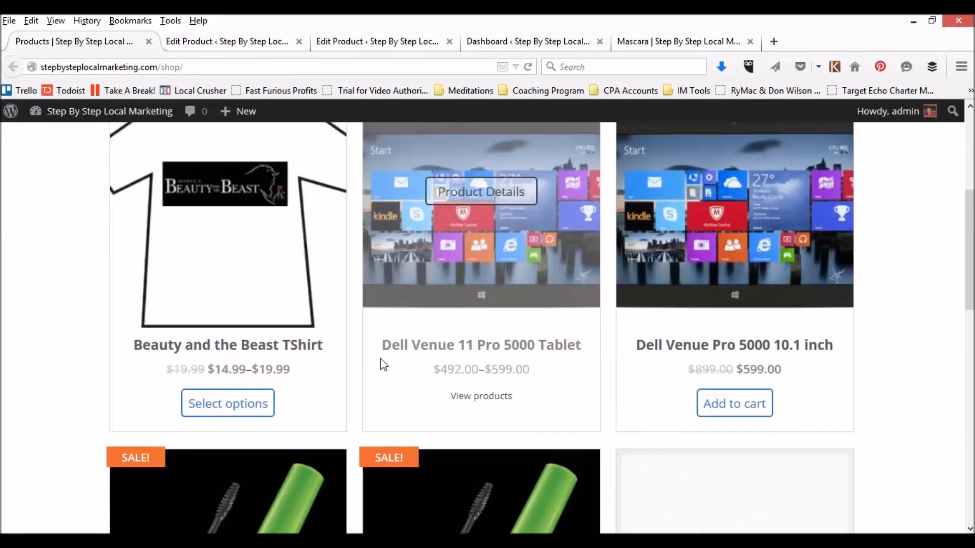
{"action": "key", "text": "F5"}
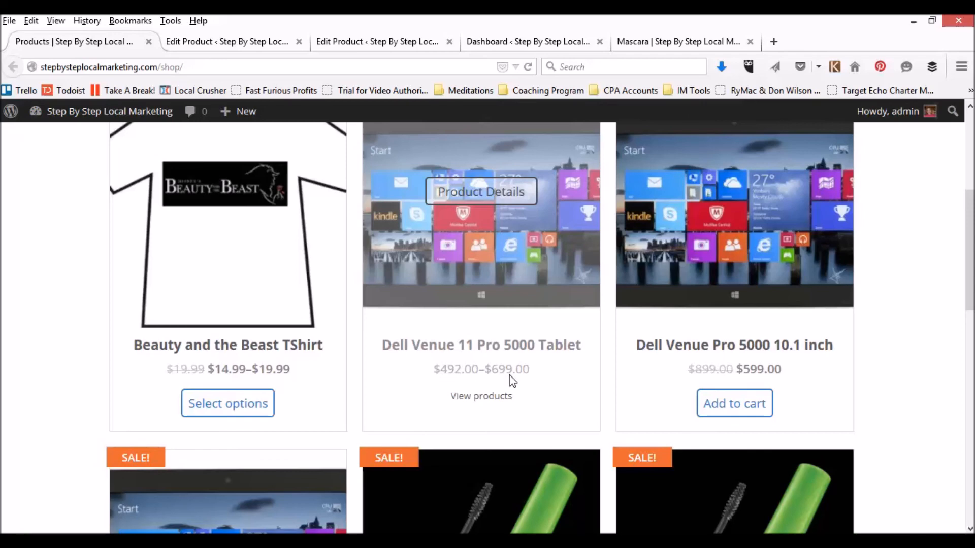
{"action": "scroll", "coordinate": [566, 243], "scroll_direction": "down", "scroll_amount": 5}
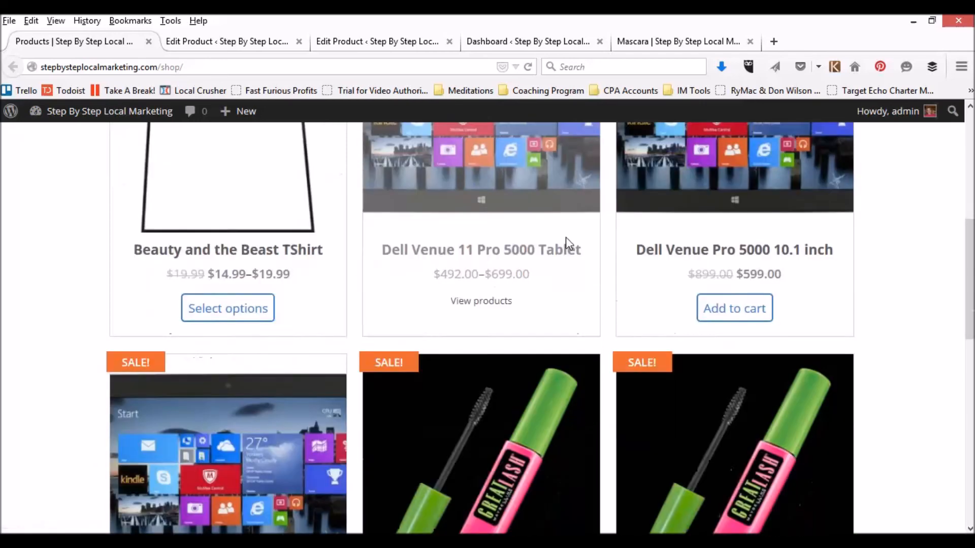
{"action": "scroll", "coordinate": [565, 244], "scroll_direction": "down", "scroll_amount": 5}
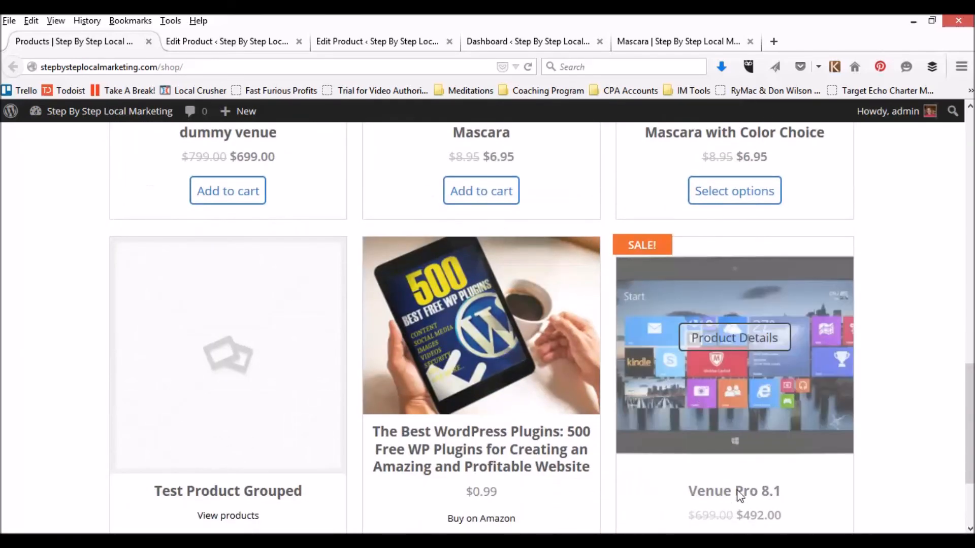
{"action": "scroll", "coordinate": [729, 412], "scroll_direction": "down", "scroll_amount": 2}
{"action": "scroll", "coordinate": [687, 371], "scroll_direction": "up", "scroll_amount": 7}
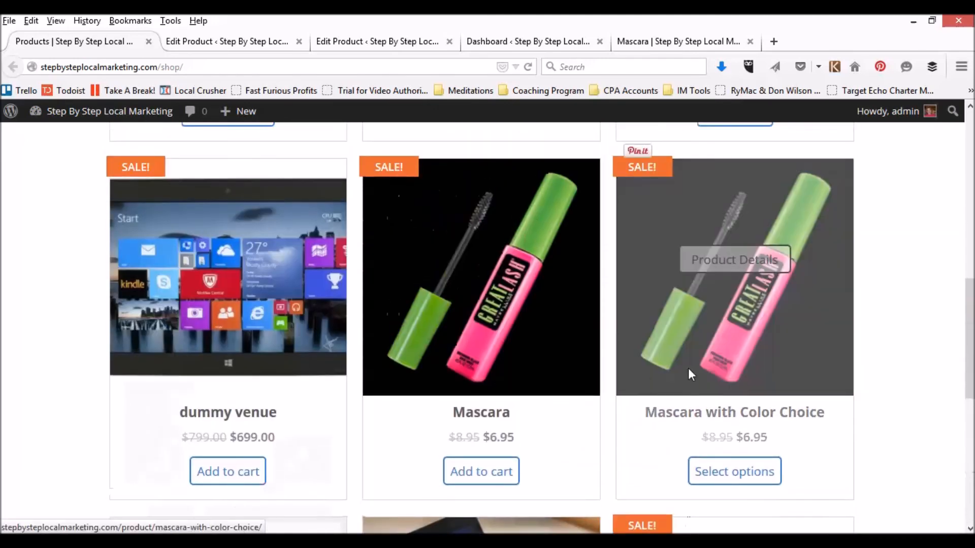
- Compare the grouped Dell tablet's price range with the individual tablet listings on the shop page
{"action": "scroll", "coordinate": [236, 303], "scroll_direction": "up", "scroll_amount": 7}
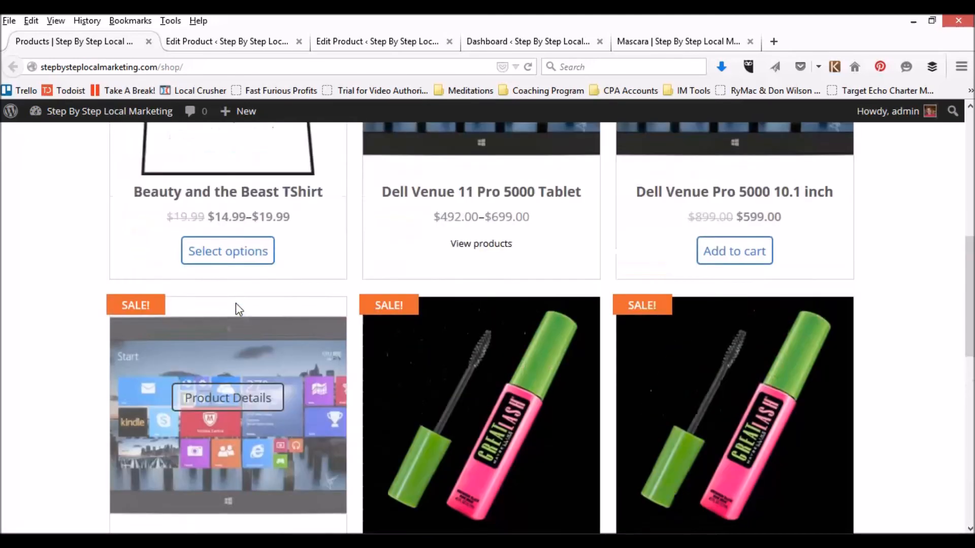
{"action": "scroll", "coordinate": [236, 304], "scroll_direction": "up", "scroll_amount": 1}
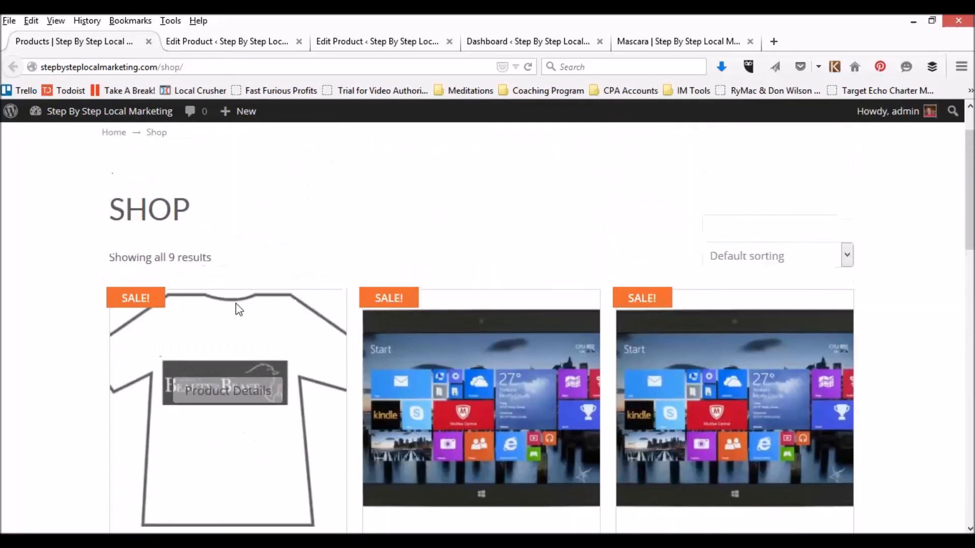
{"action": "scroll", "coordinate": [235, 303], "scroll_direction": "down", "scroll_amount": 3}
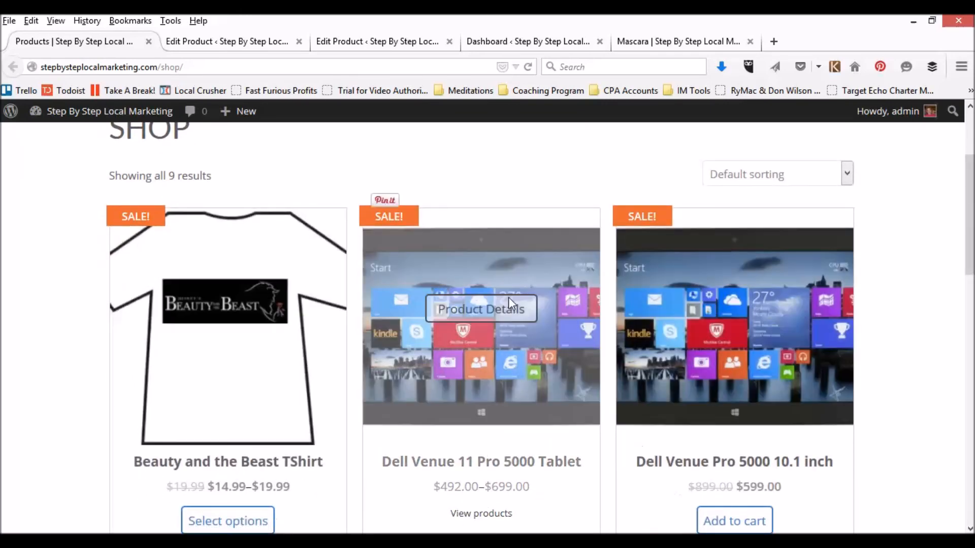
{"action": "scroll", "coordinate": [463, 345], "scroll_direction": "down", "scroll_amount": 5}
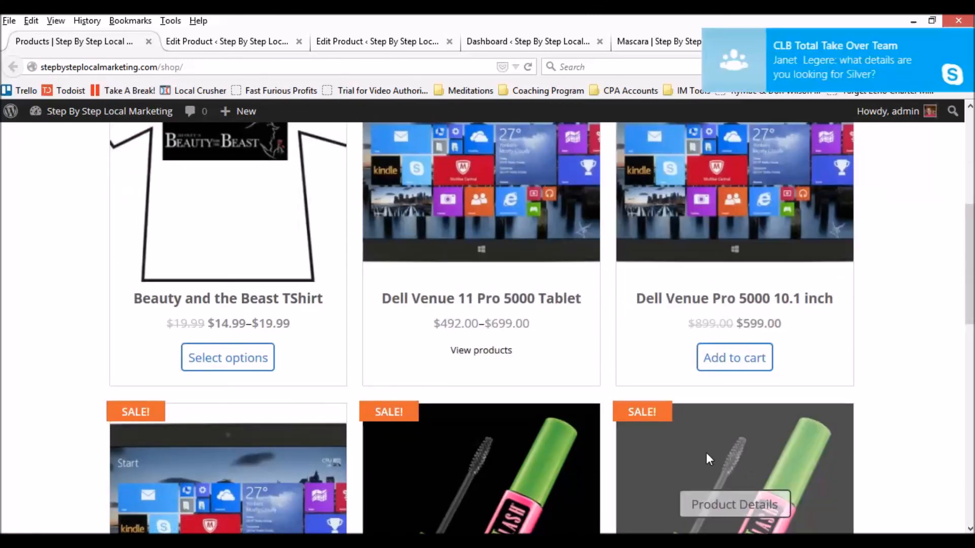
{"action": "scroll", "coordinate": [496, 189], "scroll_direction": "up", "scroll_amount": 3}
{"action": "scroll", "coordinate": [488, 228], "scroll_direction": "up", "scroll_amount": 2}
- Open the Dell Venue 11 Pro 5000 Tablet product page and examine its grouped items, prices and stock
{"action": "left_click", "coordinate": [474, 310]}
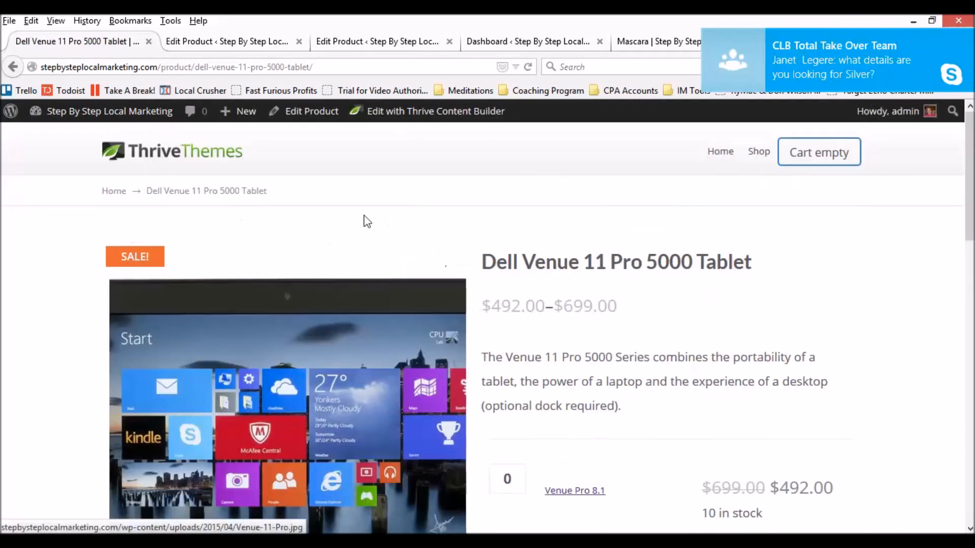
{"action": "scroll", "coordinate": [457, 238], "scroll_direction": "down", "scroll_amount": 3}
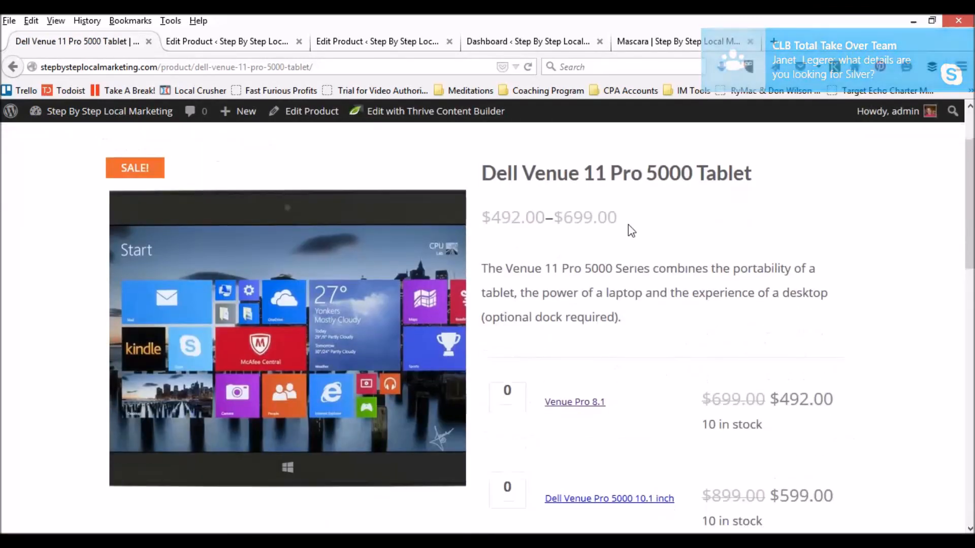
{"action": "scroll", "coordinate": [609, 279], "scroll_direction": "down", "scroll_amount": 3}
{"action": "scroll", "coordinate": [597, 336], "scroll_direction": "down", "scroll_amount": 3}
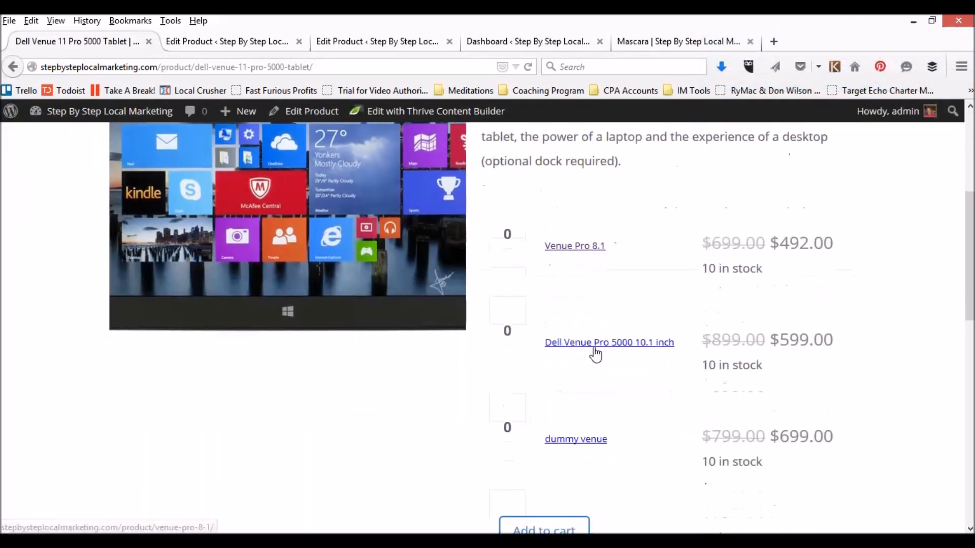
{"action": "scroll", "coordinate": [593, 355], "scroll_direction": "down", "scroll_amount": 3}
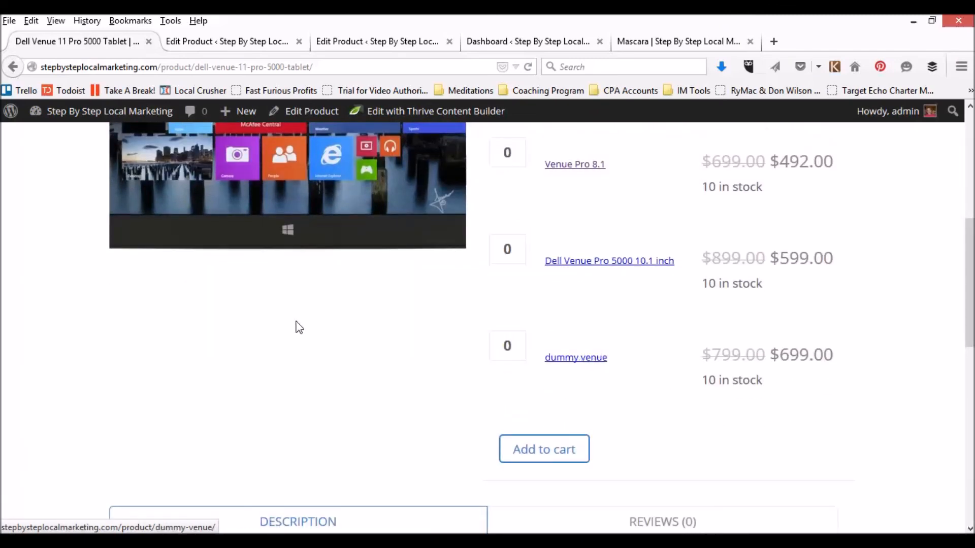
{"action": "scroll", "coordinate": [298, 326], "scroll_direction": "down", "scroll_amount": 3}
{"action": "scroll", "coordinate": [299, 328], "scroll_direction": "down", "scroll_amount": 3}
{"action": "scroll", "coordinate": [299, 327], "scroll_direction": "up", "scroll_amount": 6}
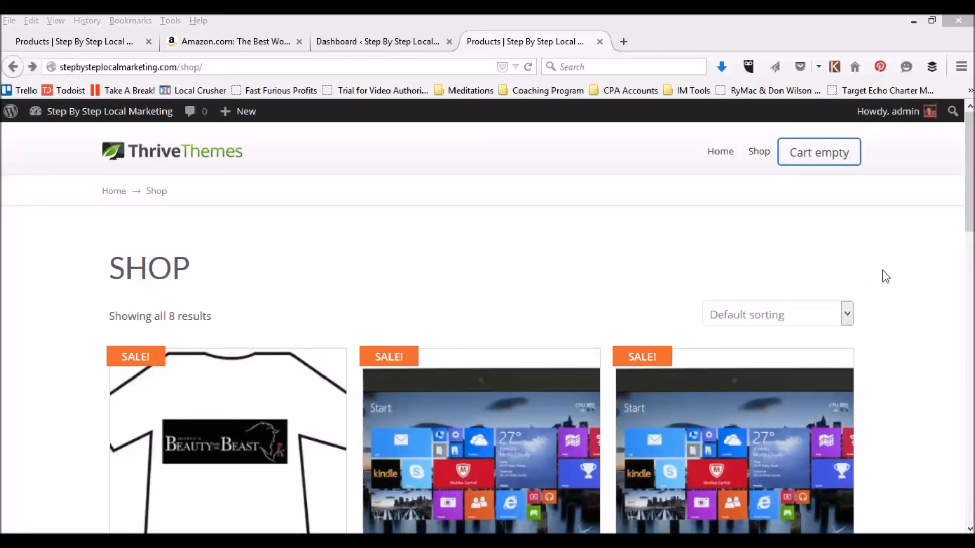
- Look through the shop listings down to the WordPress plugins book and the Venue Pro 8.1
{"action": "left_click_drag", "start_coordinate": [969, 186], "coordinate": [951, 245]}
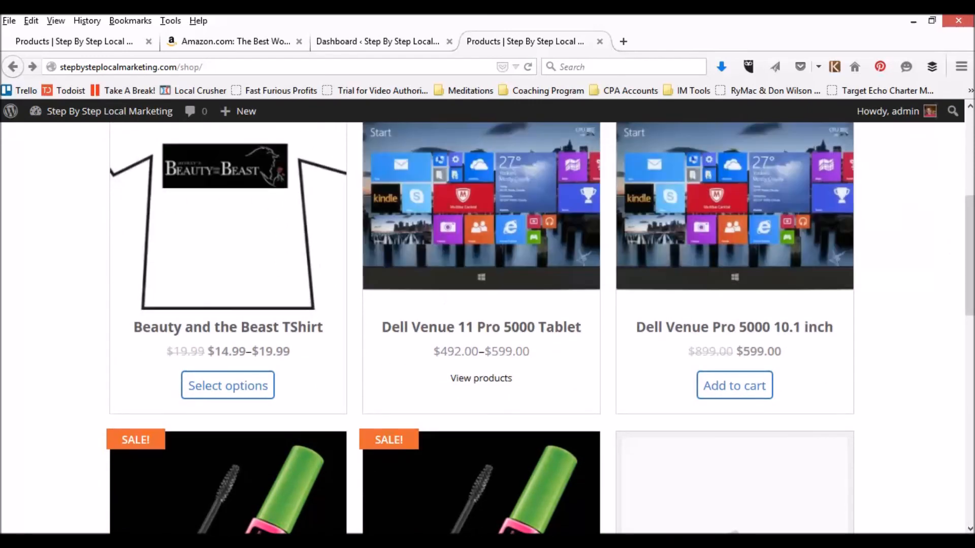
{"action": "left_click_drag", "start_coordinate": [970, 216], "coordinate": [969, 311]}
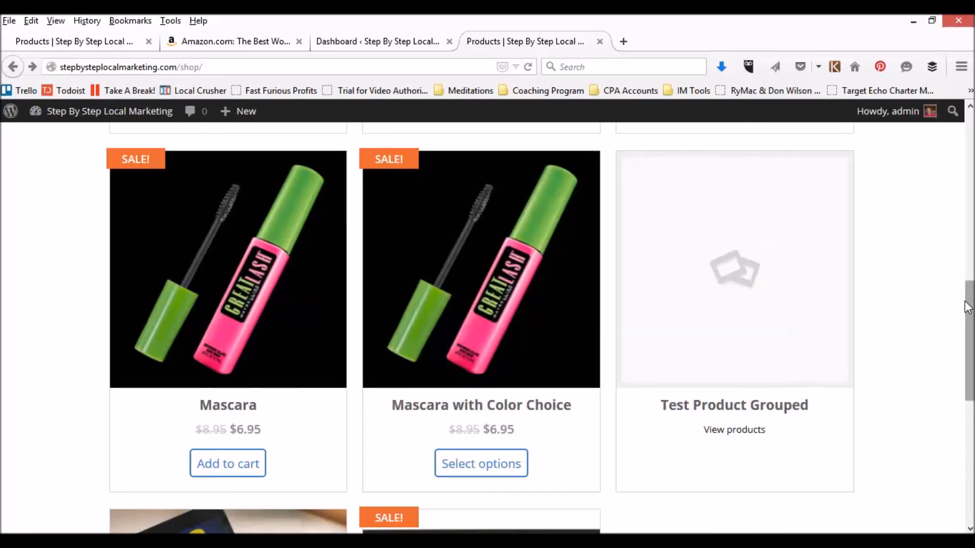
{"action": "left_click_drag", "start_coordinate": [969, 305], "coordinate": [961, 411]}
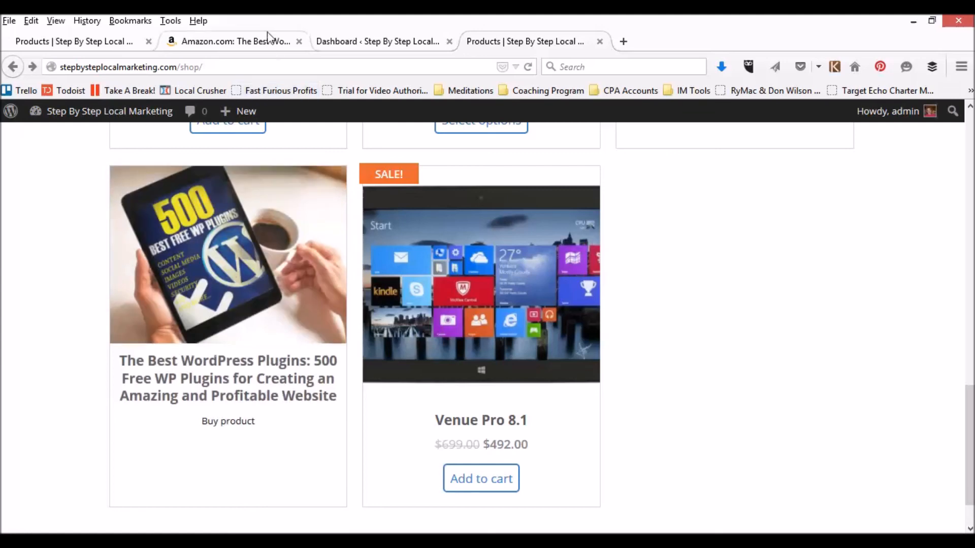
- Close the Customize and Get HTML link dialog on the book's Amazon page and return to the shop page
{"action": "left_click", "coordinate": [247, 42]}
{"action": "scroll", "coordinate": [671, 122], "scroll_direction": "up", "scroll_amount": 3}
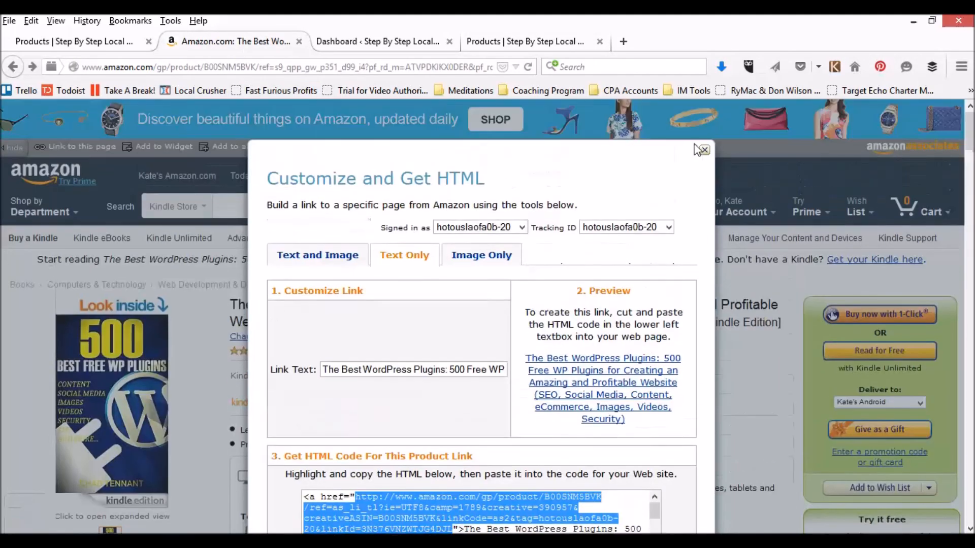
{"action": "left_click", "coordinate": [703, 152]}
{"action": "left_click", "coordinate": [534, 43]}
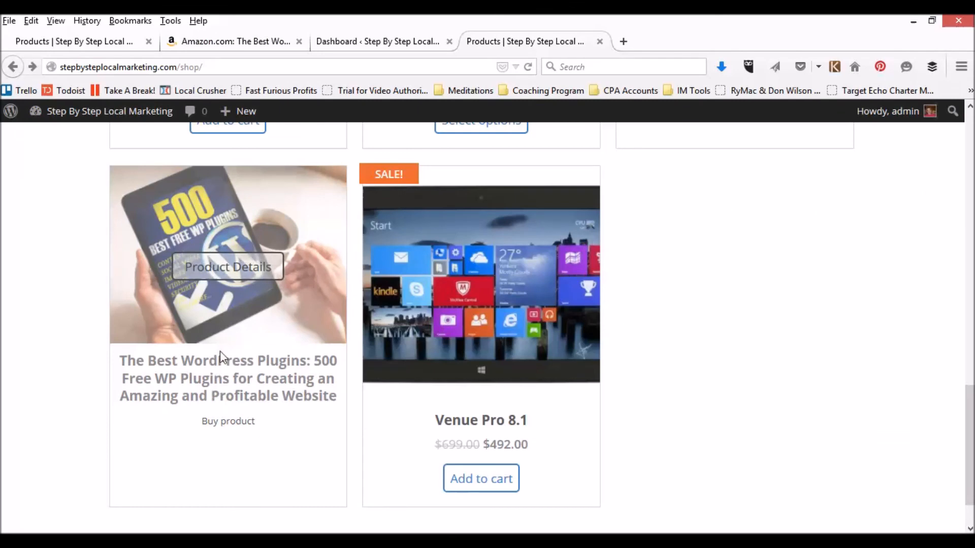
- Open the product page of The Best WordPress Plugins book and review its summary and description
{"action": "left_click", "coordinate": [227, 270]}
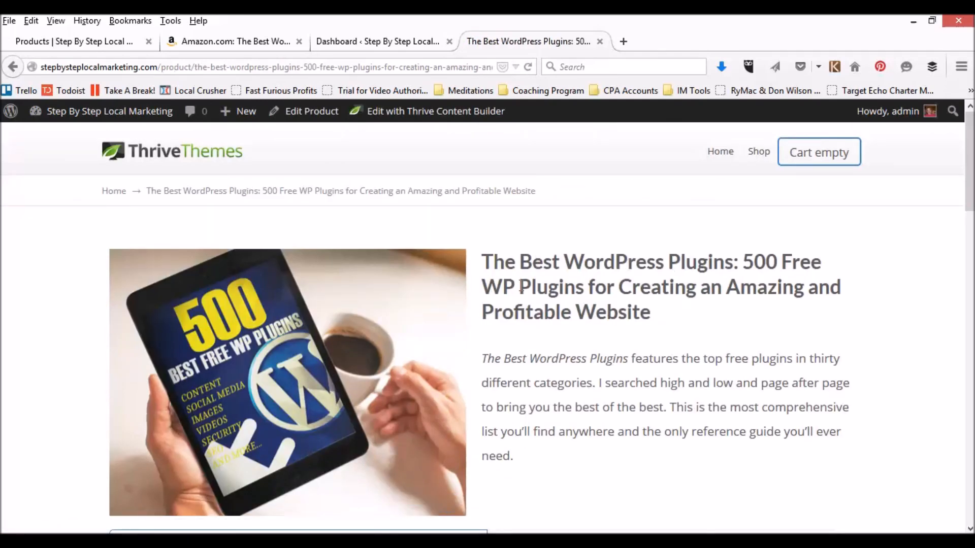
{"action": "scroll", "coordinate": [530, 257], "scroll_direction": "down", "scroll_amount": 3}
{"action": "scroll", "coordinate": [555, 264], "scroll_direction": "down", "scroll_amount": 4}
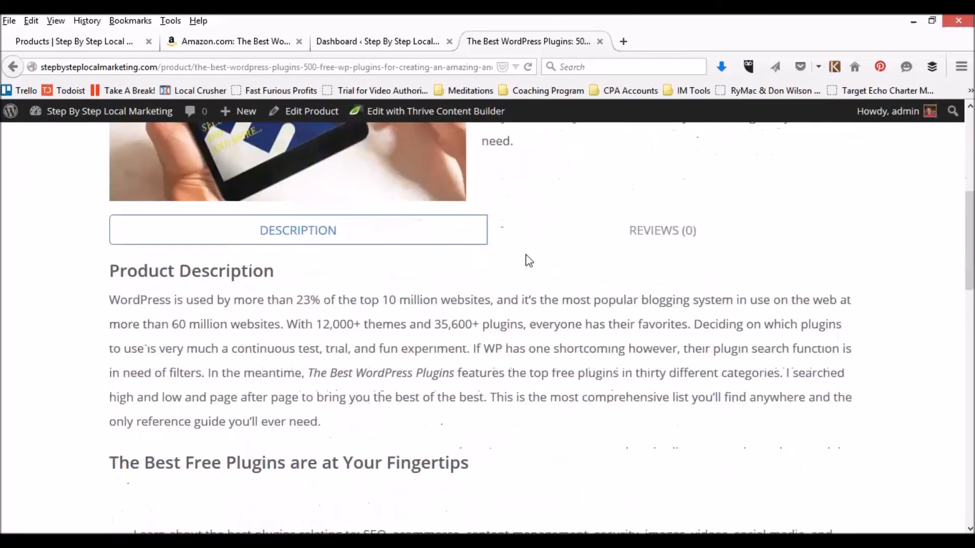
{"action": "scroll", "coordinate": [457, 356], "scroll_direction": "up", "scroll_amount": 2}
{"action": "scroll", "coordinate": [533, 344], "scroll_direction": "up", "scroll_amount": 5}
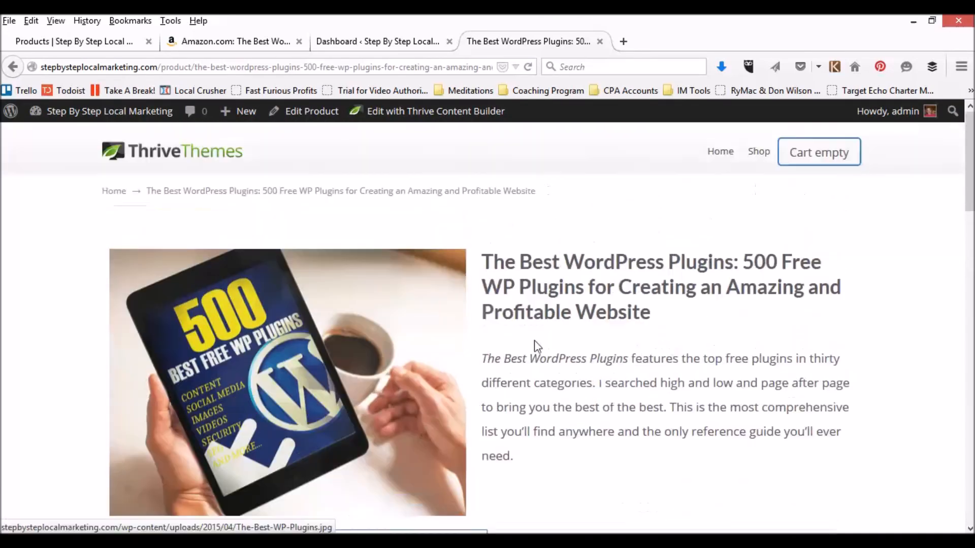
{"action": "scroll", "coordinate": [550, 333], "scroll_direction": "down", "scroll_amount": 8}
{"action": "scroll", "coordinate": [558, 337], "scroll_direction": "up", "scroll_amount": 5}
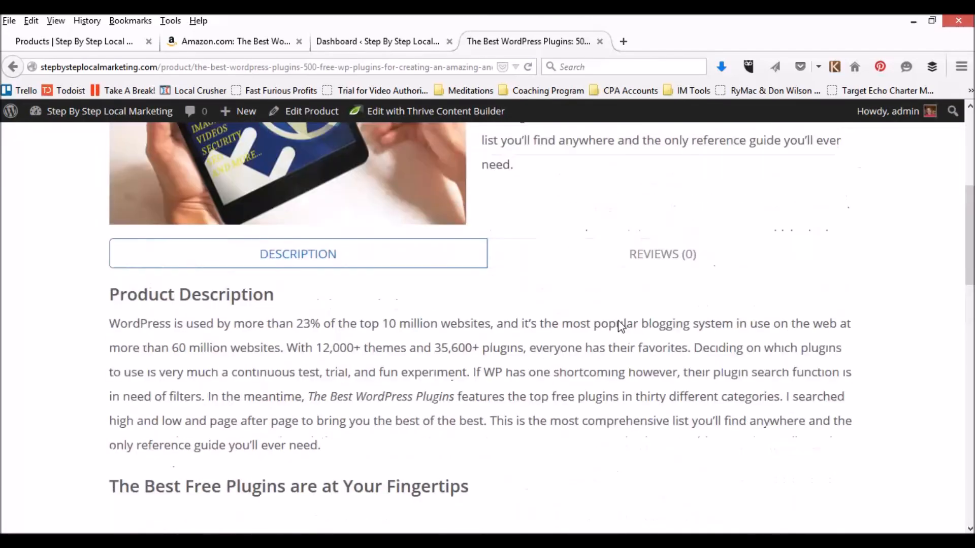
{"action": "scroll", "coordinate": [480, 347], "scroll_direction": "up", "scroll_amount": 3}
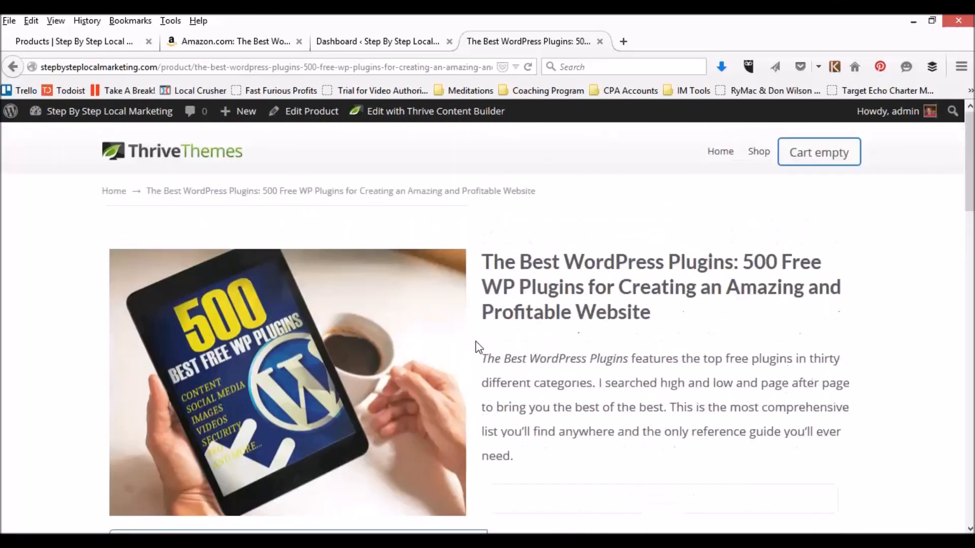
- Open the WordPress plugins book for editing and choose External/Affiliate product as its product type
{"action": "left_click", "coordinate": [321, 116]}
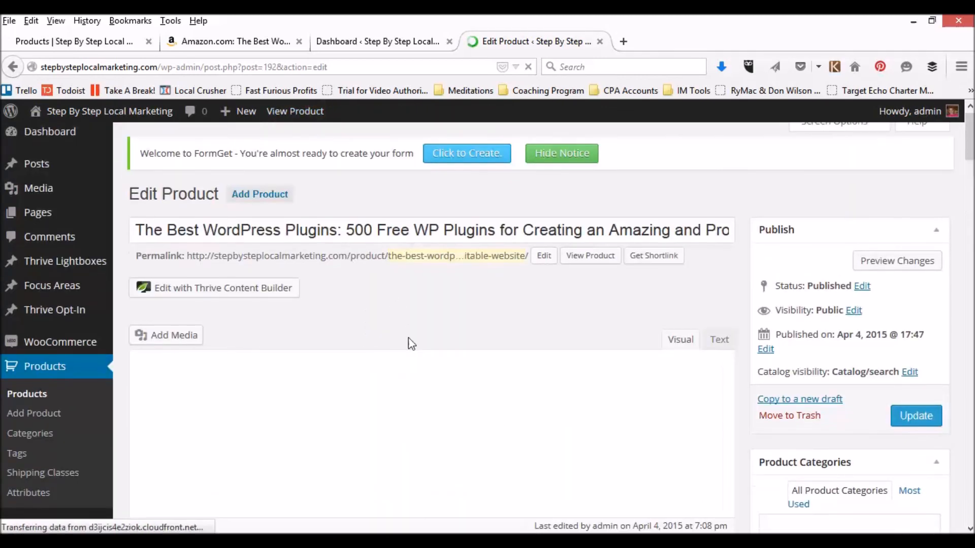
{"action": "scroll", "coordinate": [409, 337], "scroll_direction": "down", "scroll_amount": 5}
{"action": "scroll", "coordinate": [409, 338], "scroll_direction": "down", "scroll_amount": 15}
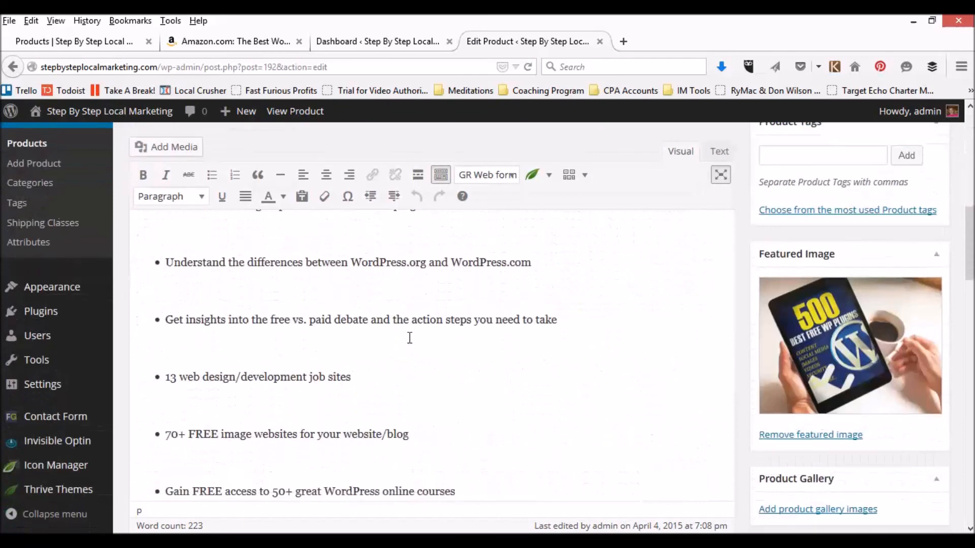
{"action": "scroll", "coordinate": [408, 338], "scroll_direction": "up", "scroll_amount": 5}
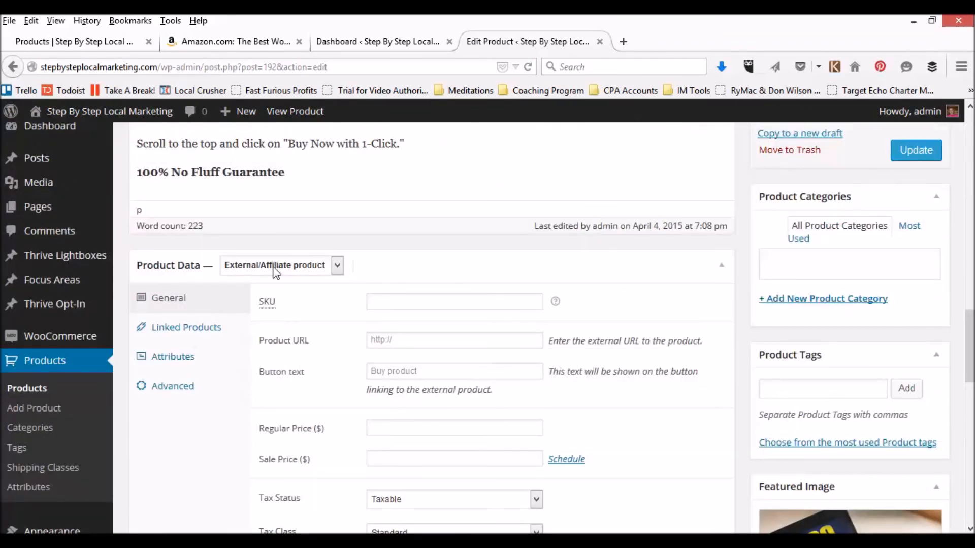
{"action": "left_click", "coordinate": [336, 267]}
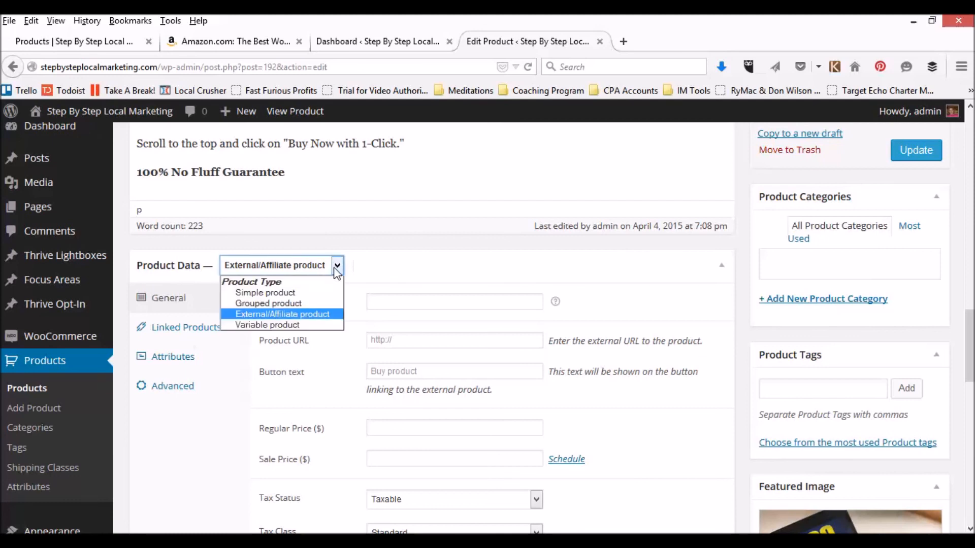
{"action": "left_click", "coordinate": [292, 315]}
- Set the book product's SKU to "500wordpress plugins"
{"action": "left_click", "coordinate": [396, 299]}
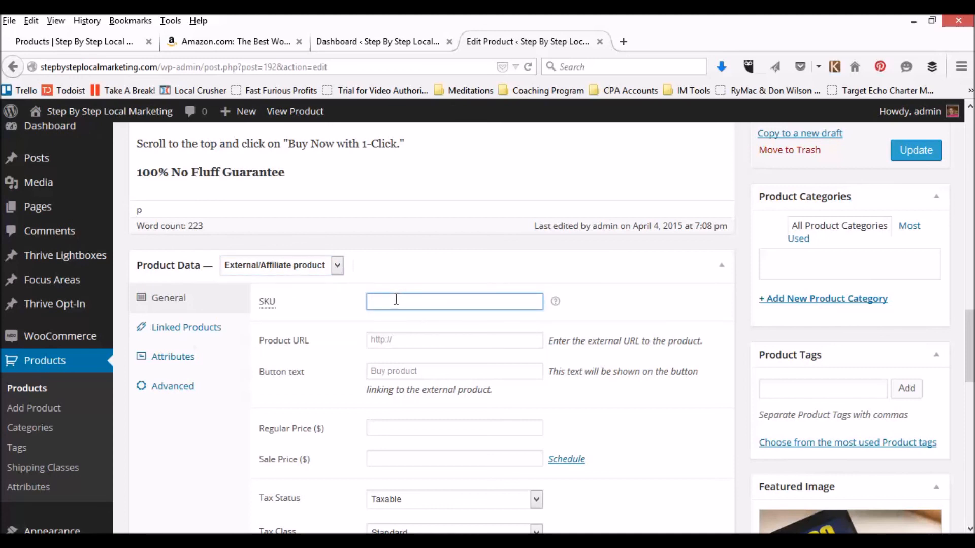
{"action": "type", "text": "500"}
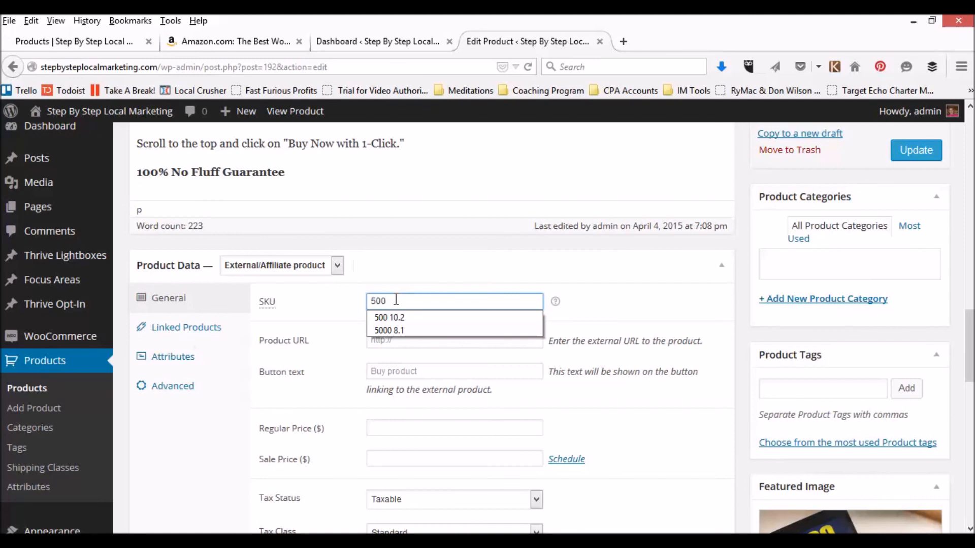
{"action": "type", "text": "wordpres"}
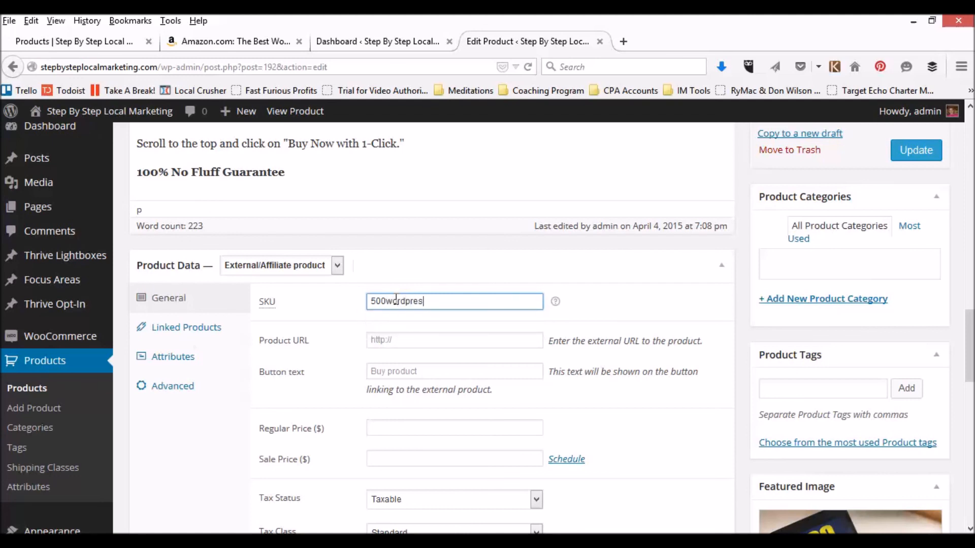
{"action": "type", "text": "s pougins"}
- Paste the copied Amazon affiliate link as the external product URL and update the product
{"action": "left_click", "coordinate": [407, 339]}
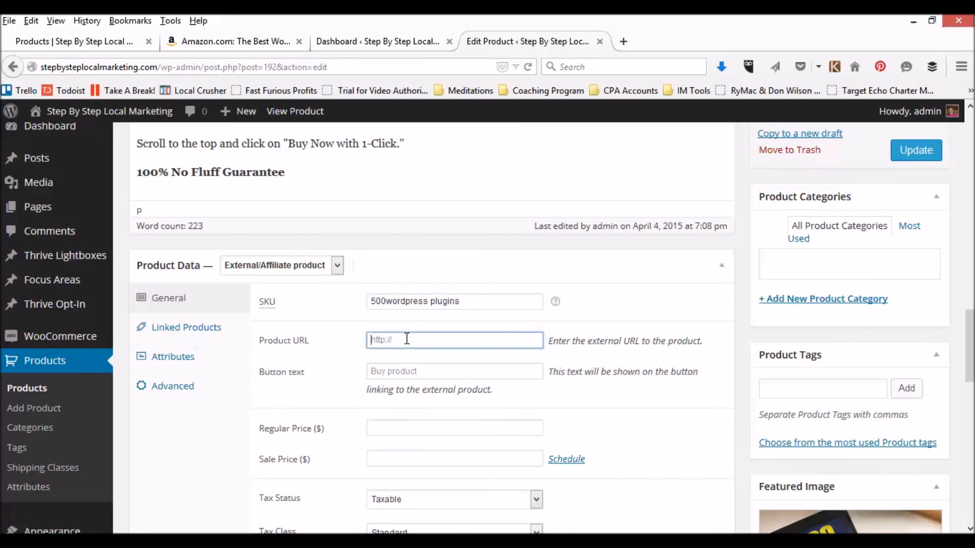
{"action": "key", "text": "ctrl+v"}
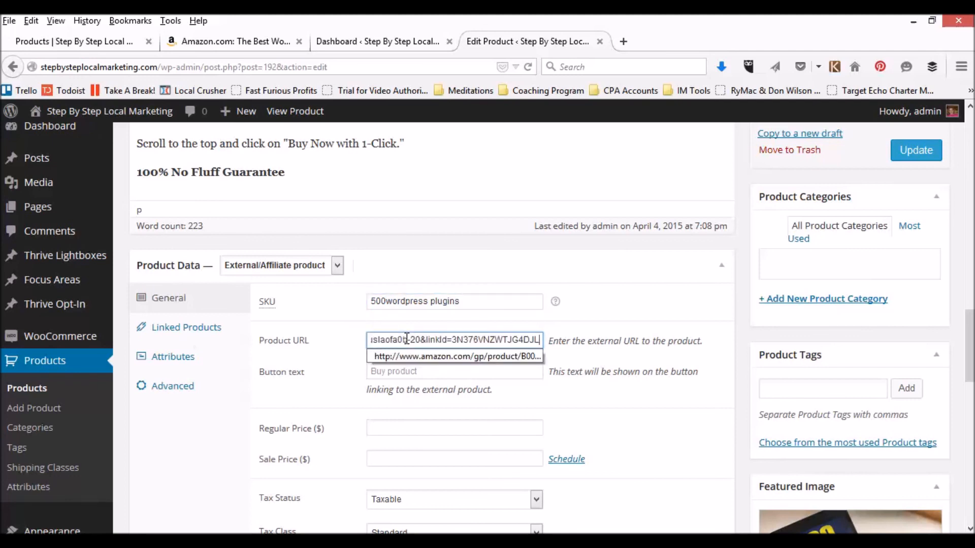
{"action": "key", "text": "Return"}
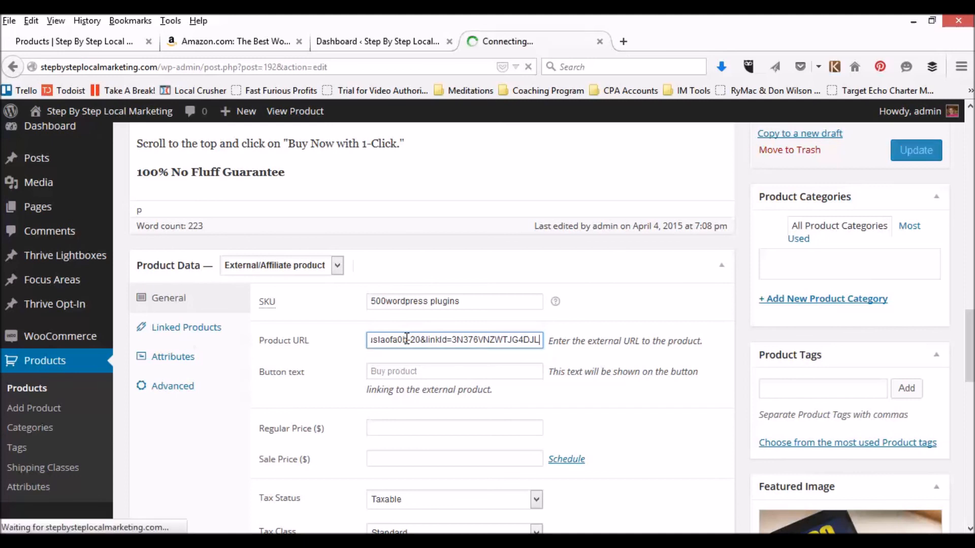
{"action": "left_click", "coordinate": [411, 376]}
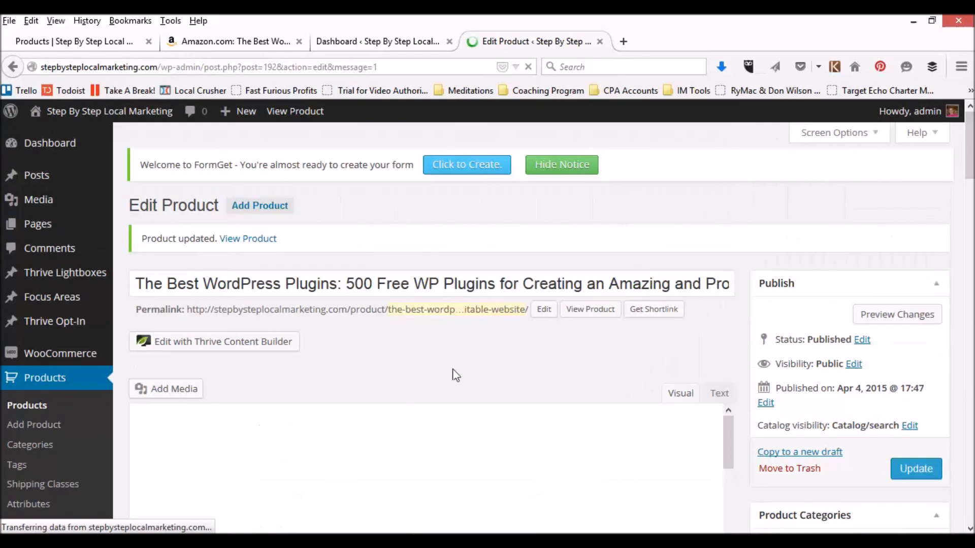
- Set the external product's button text to "Buy on Amazon" in its general product data
{"action": "scroll", "coordinate": [466, 361], "scroll_direction": "down", "scroll_amount": 5}
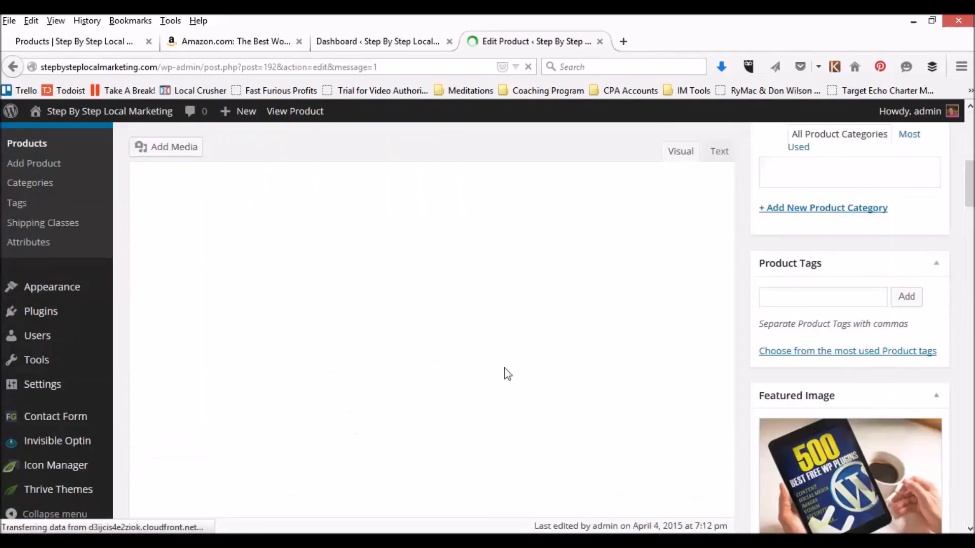
{"action": "scroll", "coordinate": [506, 366], "scroll_direction": "down", "scroll_amount": 5}
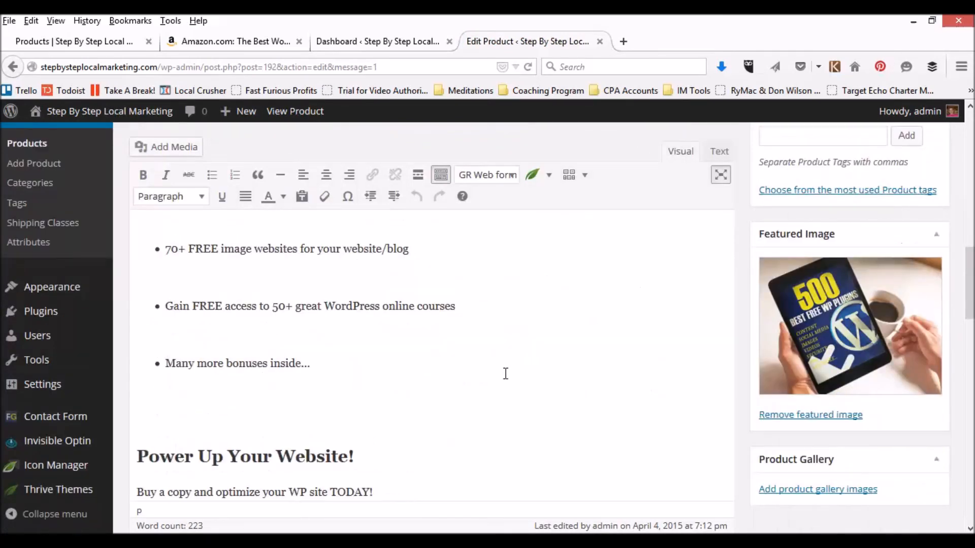
{"action": "scroll", "coordinate": [505, 376], "scroll_direction": "down", "scroll_amount": 5}
{"action": "left_click", "coordinate": [422, 341]}
{"action": "type", "text": "Buy o"}
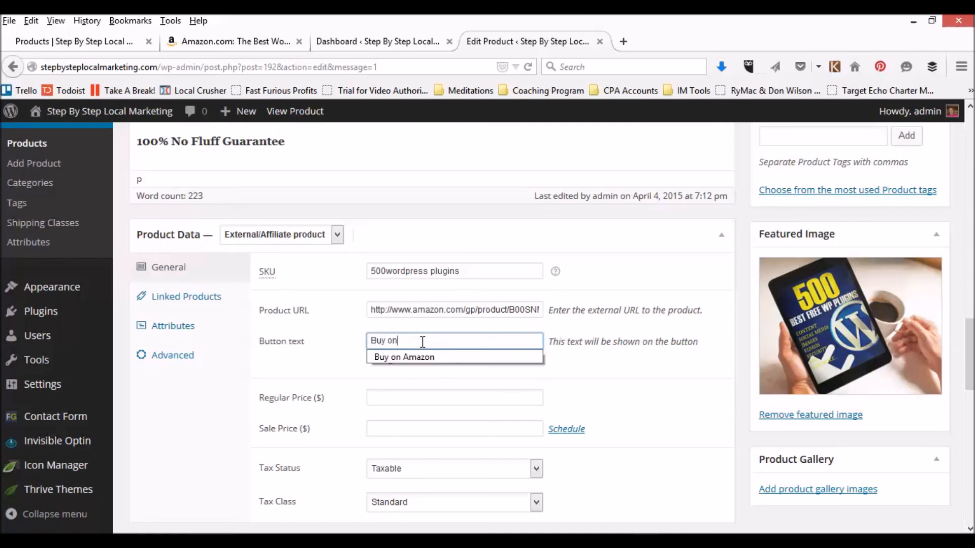
{"action": "type", "text": "n"}
{"action": "left_click", "coordinate": [423, 357]}
- Set the book product's regular price to .99
{"action": "left_click", "coordinate": [413, 398]}
{"action": "type", "text": ".99"}
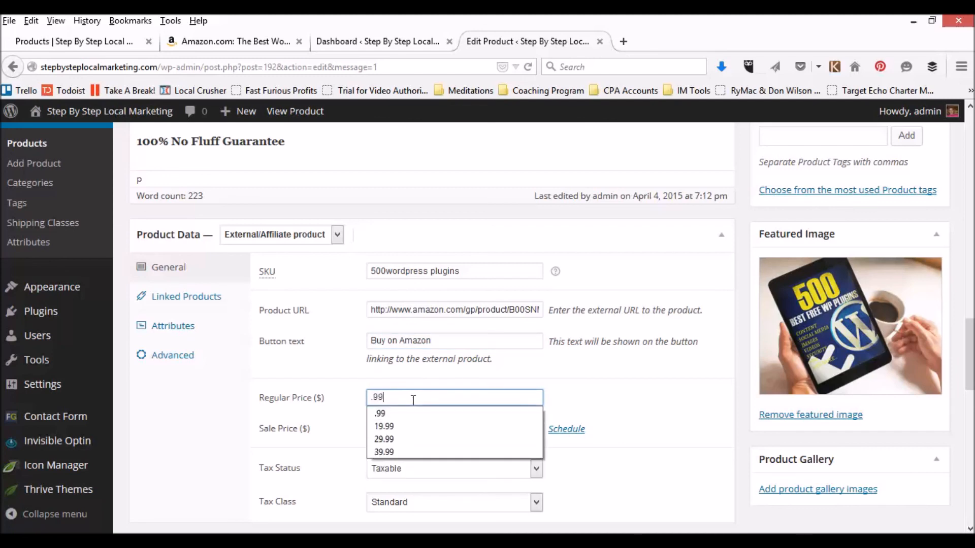
{"action": "left_click", "coordinate": [384, 415]}
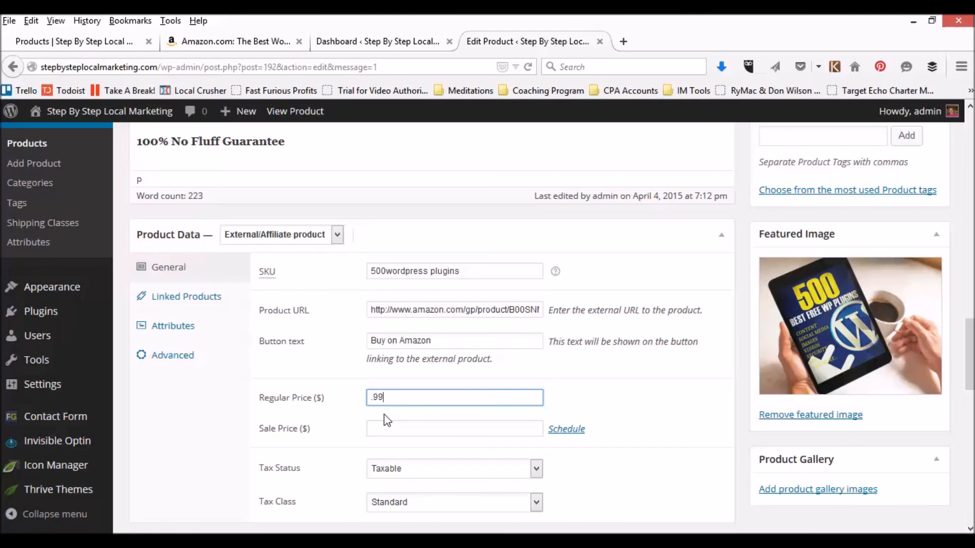
- Keep .99 as the regular price of the external book product and update the product
{"action": "left_click", "coordinate": [388, 399]}
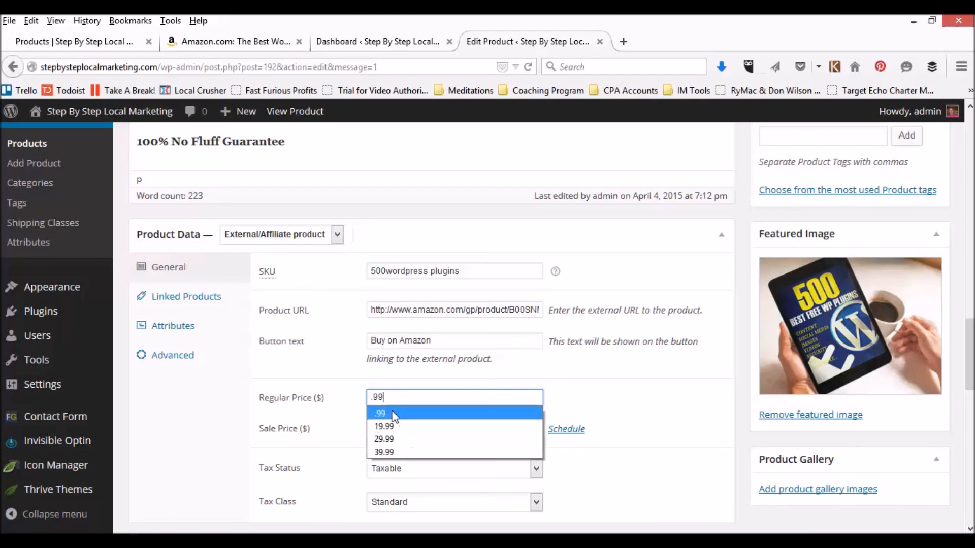
{"action": "left_click", "coordinate": [394, 415]}
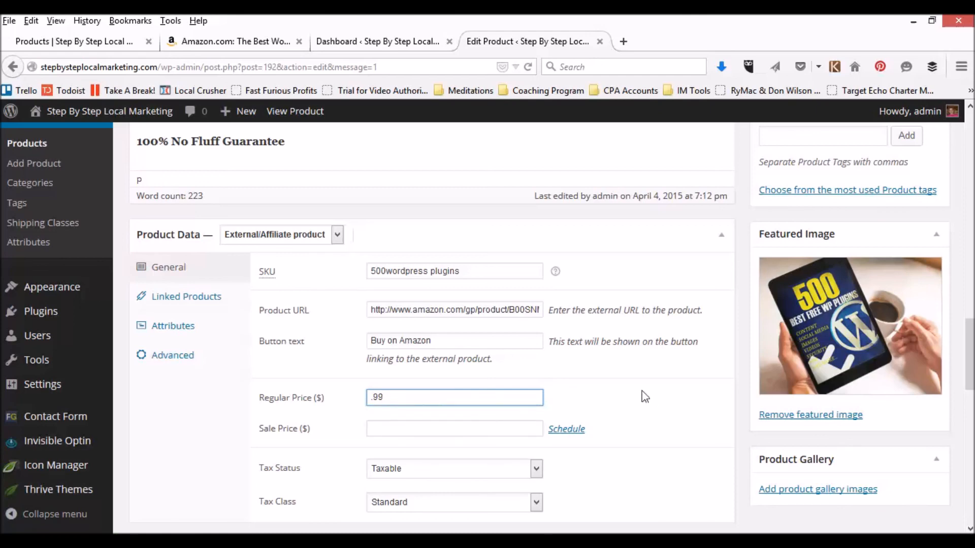
{"action": "scroll", "coordinate": [616, 392], "scroll_direction": "down", "scroll_amount": 6}
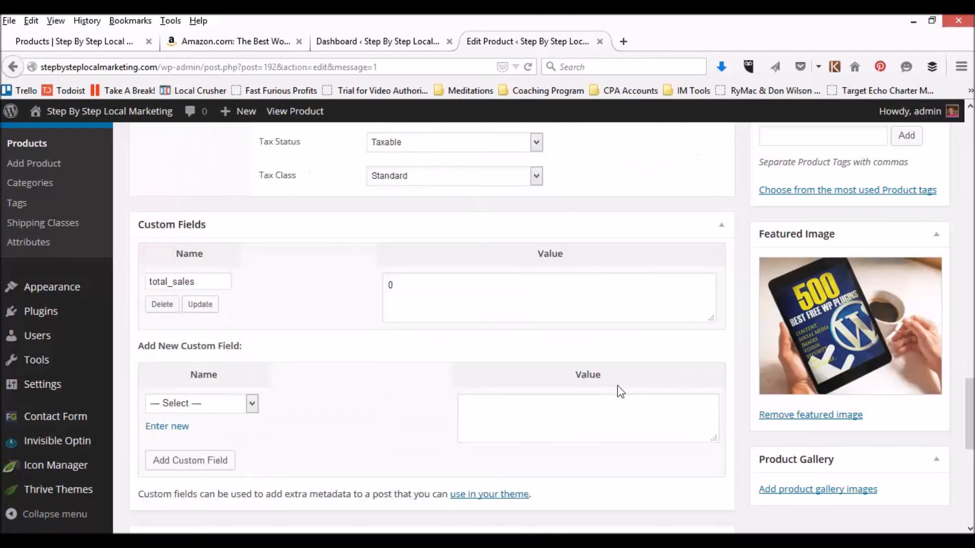
{"action": "scroll", "coordinate": [619, 391], "scroll_direction": "up", "scroll_amount": 5}
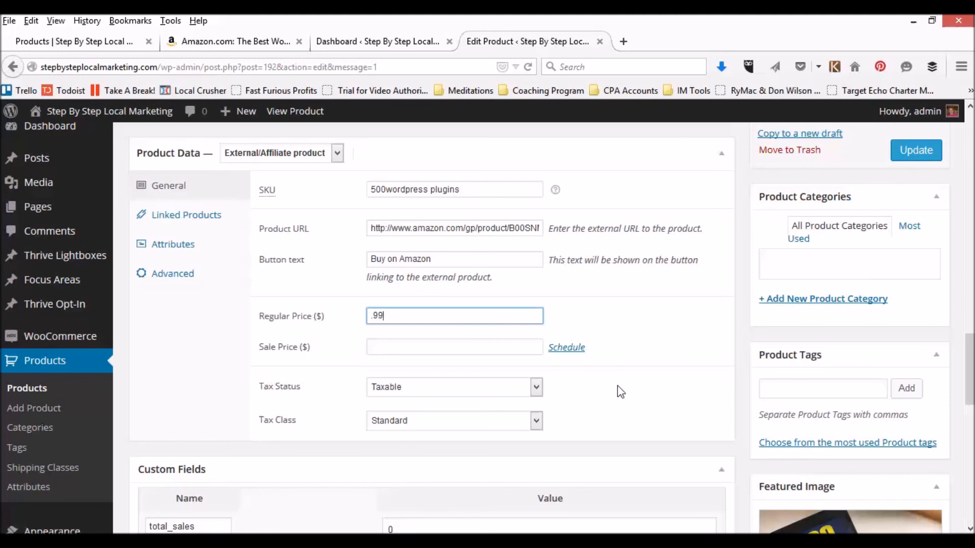
{"action": "left_click", "coordinate": [917, 151]}
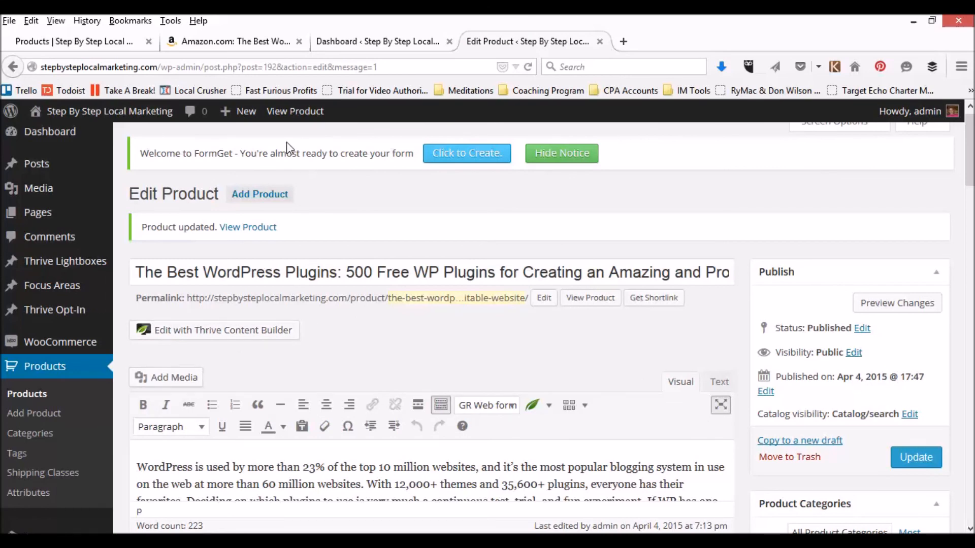
- View the book's live product page and follow its "Buy on Amazon" link to test it
{"action": "left_click", "coordinate": [297, 111]}
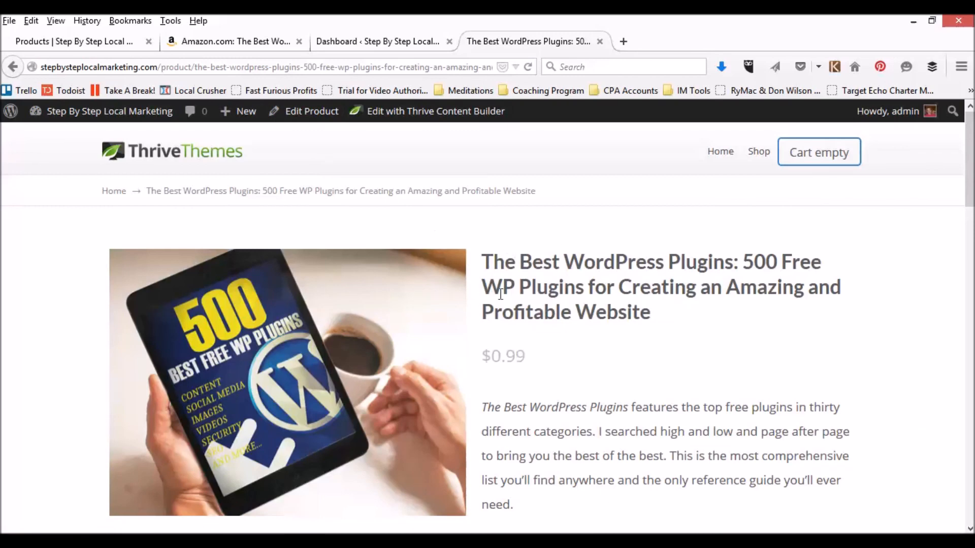
{"action": "scroll", "coordinate": [551, 279], "scroll_direction": "down", "scroll_amount": 3}
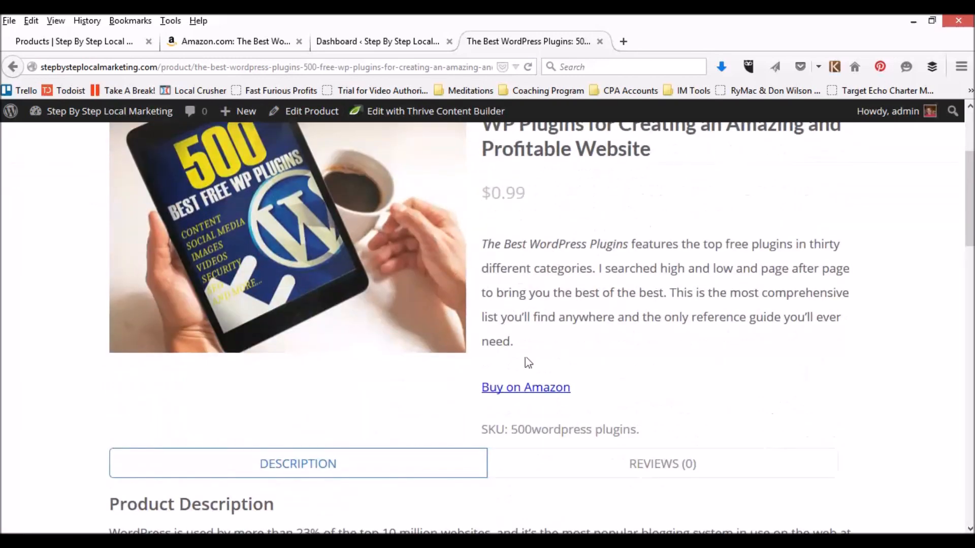
{"action": "left_click", "coordinate": [512, 389]}
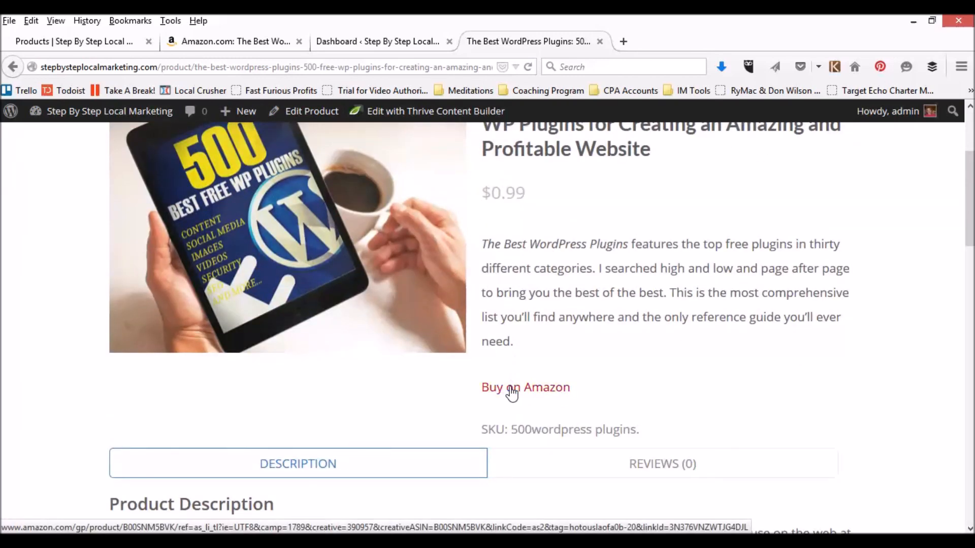